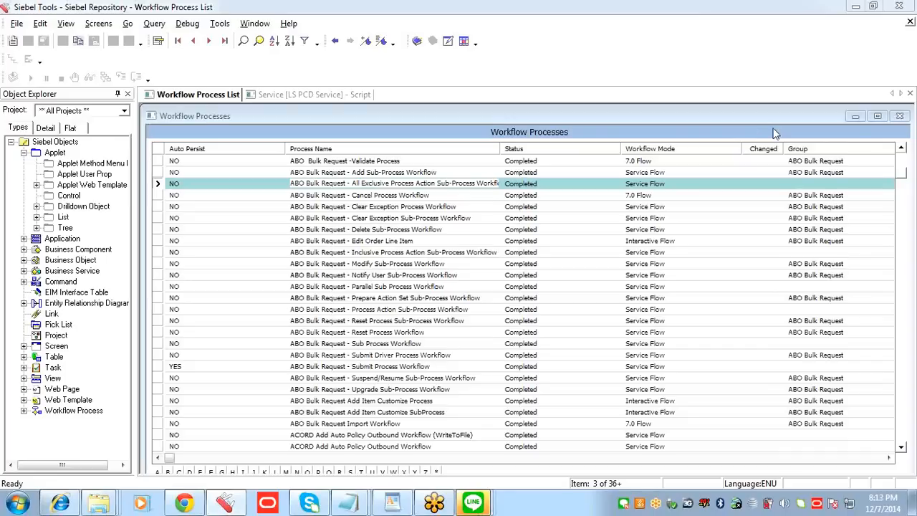
Step: Switch to the Siebel Communications client and examine the 3 Com account's fields in the Accounts List
{"action": "left_click", "coordinate": [428, 173]}
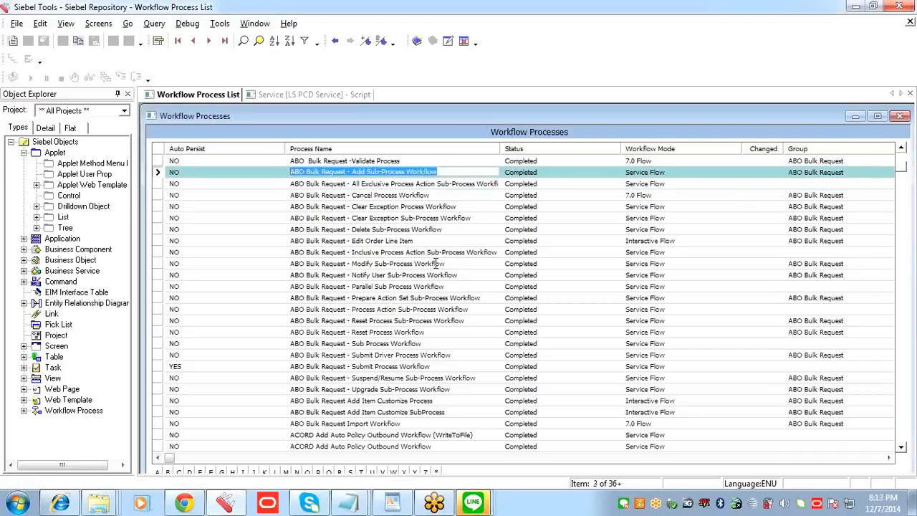
{"action": "left_click", "coordinate": [60, 504]}
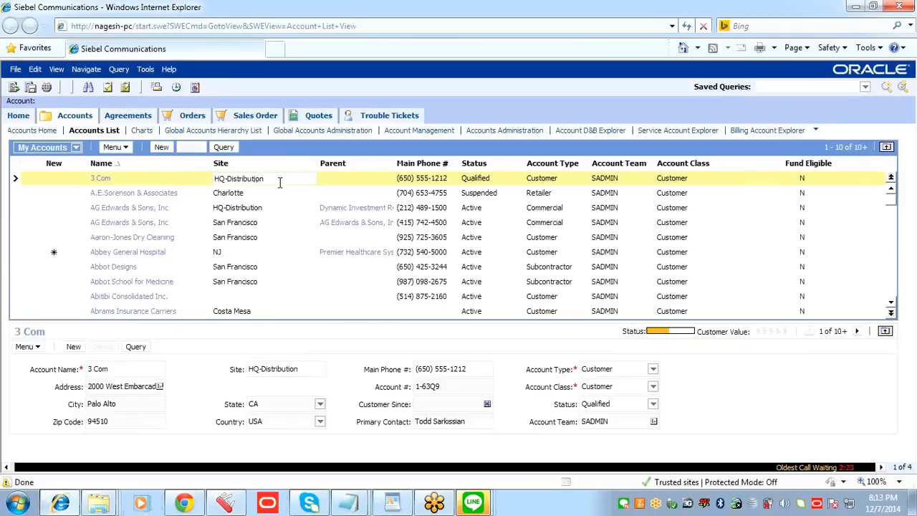
{"action": "left_click", "coordinate": [336, 179]}
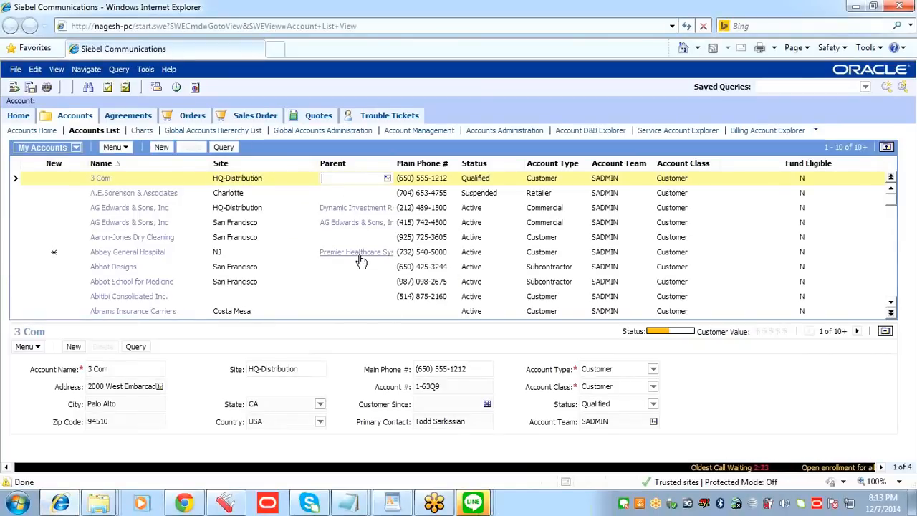
{"action": "left_click", "coordinate": [786, 506]}
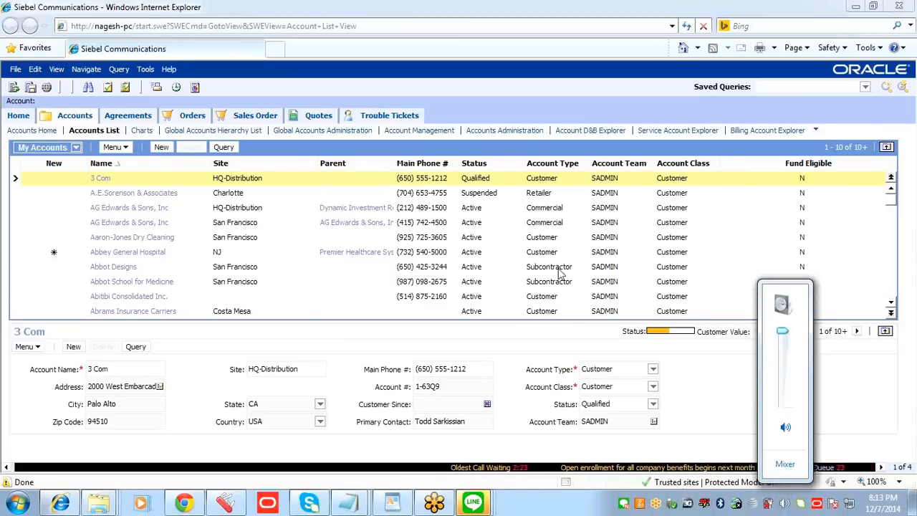
{"action": "left_click", "coordinate": [358, 179]}
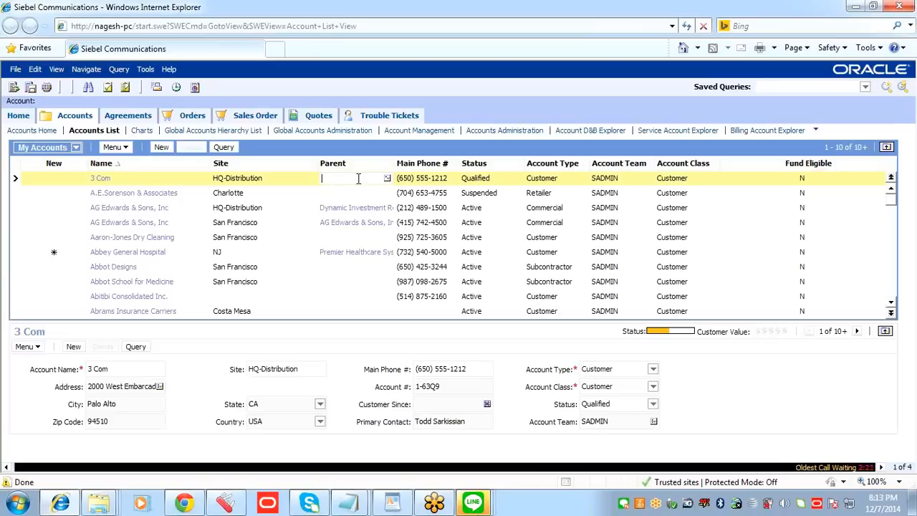
{"action": "left_click", "coordinate": [454, 178]}
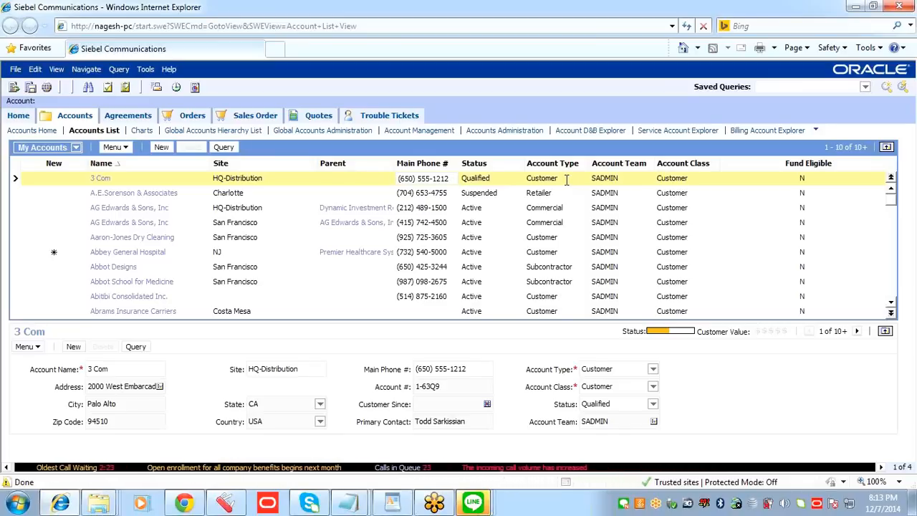
Step: Review the actions available for the ABO Bulk Request - Add Sub-Process Workflow in Siebel Tools, and return to the Siebel Communications accounts list
{"action": "left_click", "coordinate": [230, 504]}
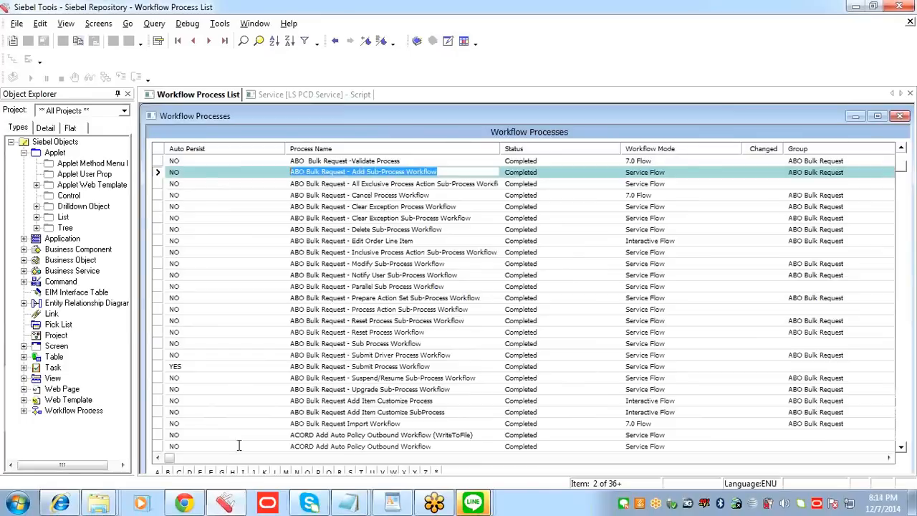
{"action": "right_click", "coordinate": [356, 174]}
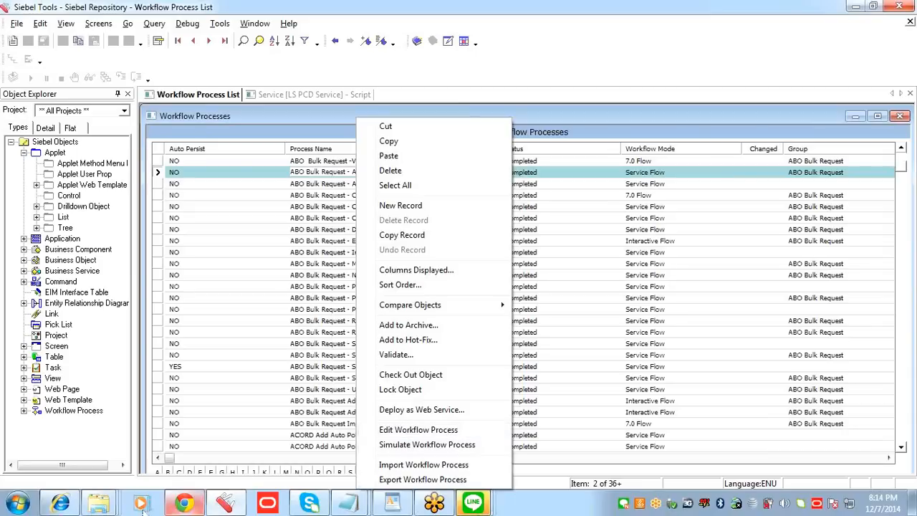
{"action": "left_click", "coordinate": [79, 503]}
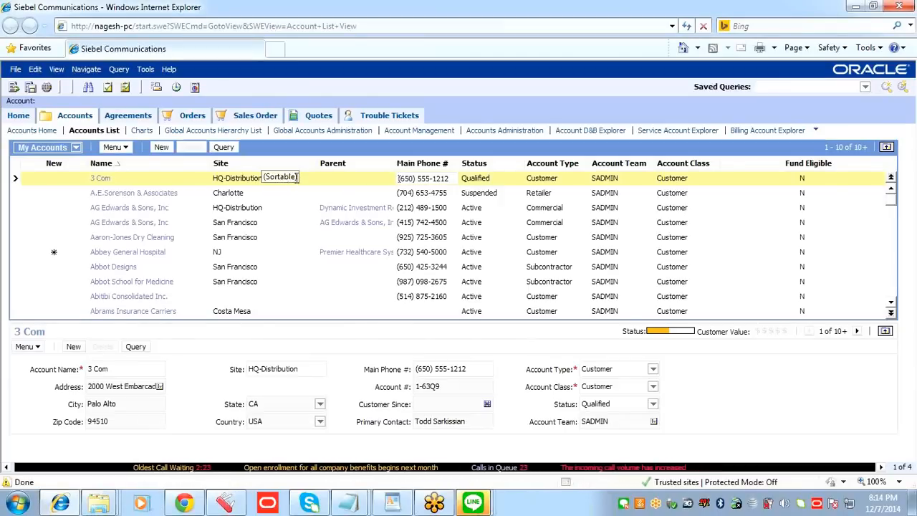
{"action": "left_click", "coordinate": [264, 178]}
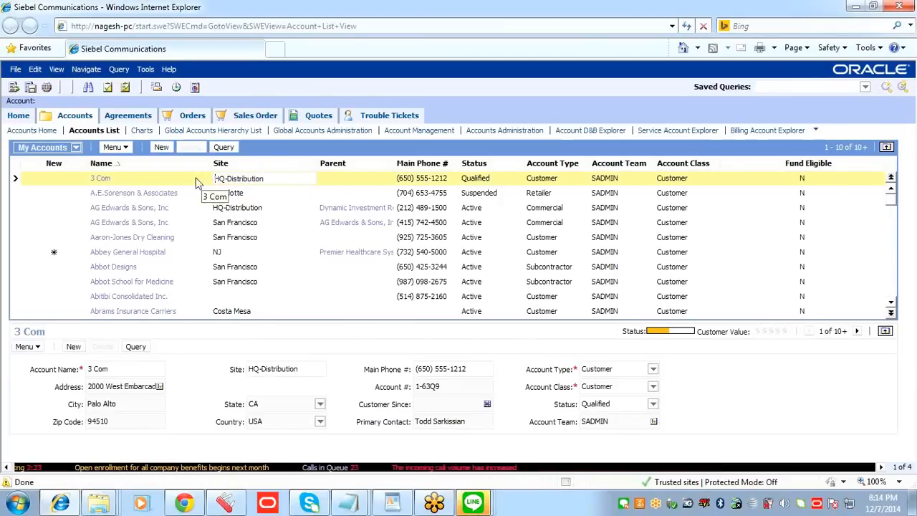
{"action": "left_click", "coordinate": [197, 178]}
{"action": "left_click", "coordinate": [272, 179]}
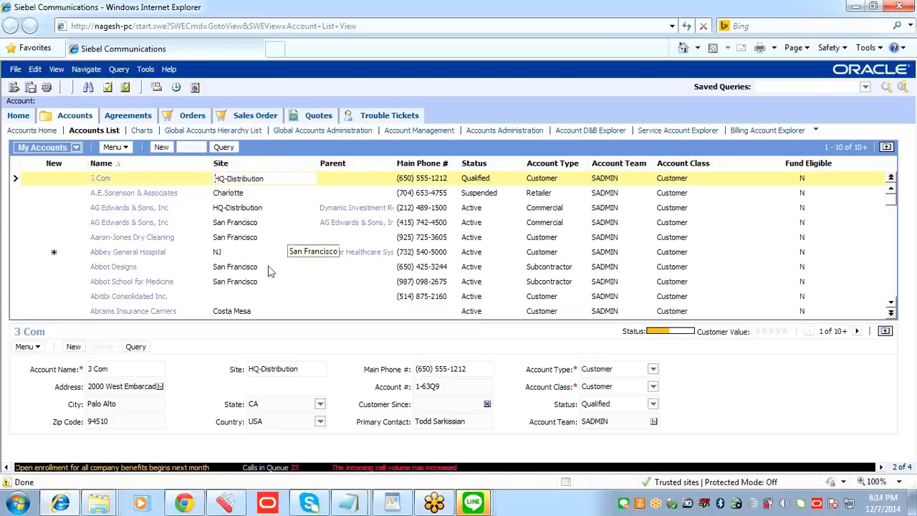
{"action": "left_click", "coordinate": [192, 179]}
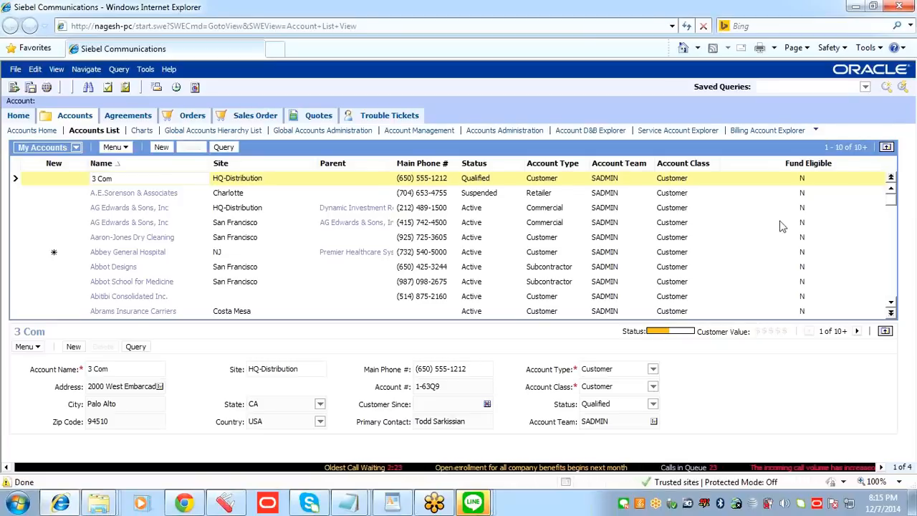
{"action": "left_click", "coordinate": [301, 180]}
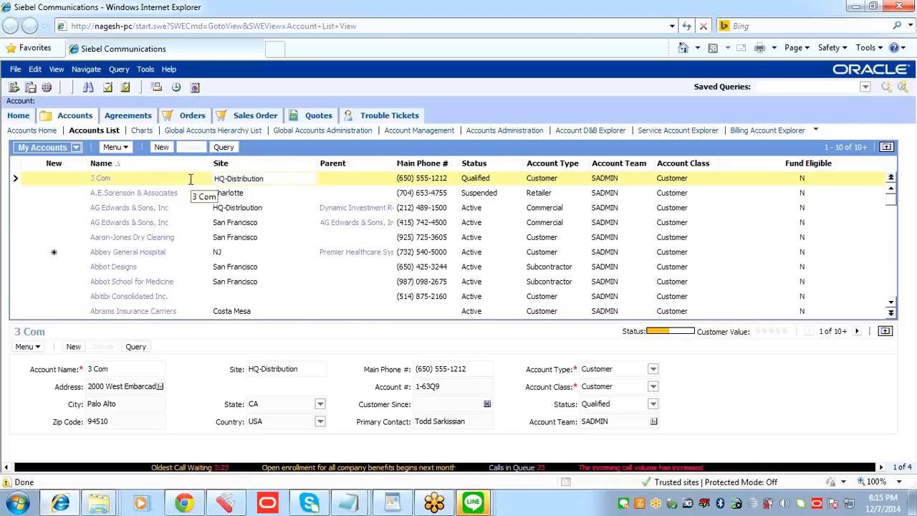
{"action": "left_click", "coordinate": [190, 179]}
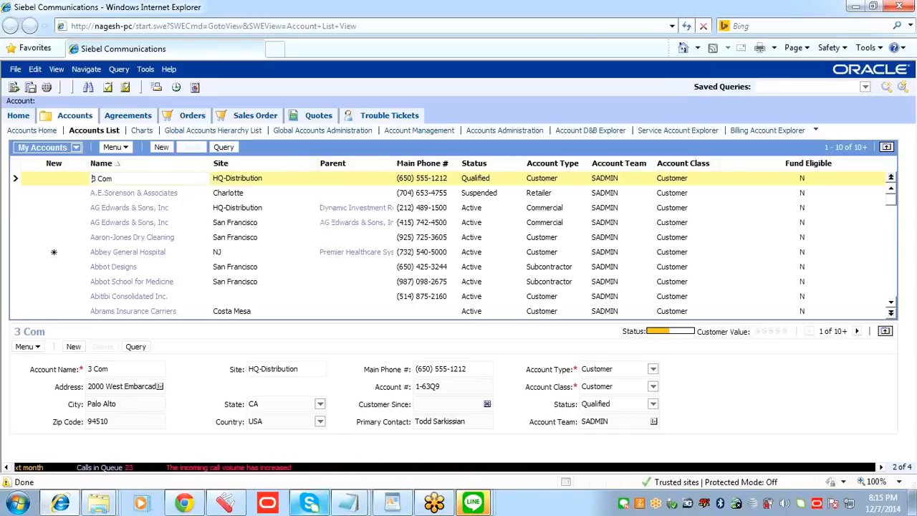
{"action": "mouse_move", "coordinate": [358, 507]}
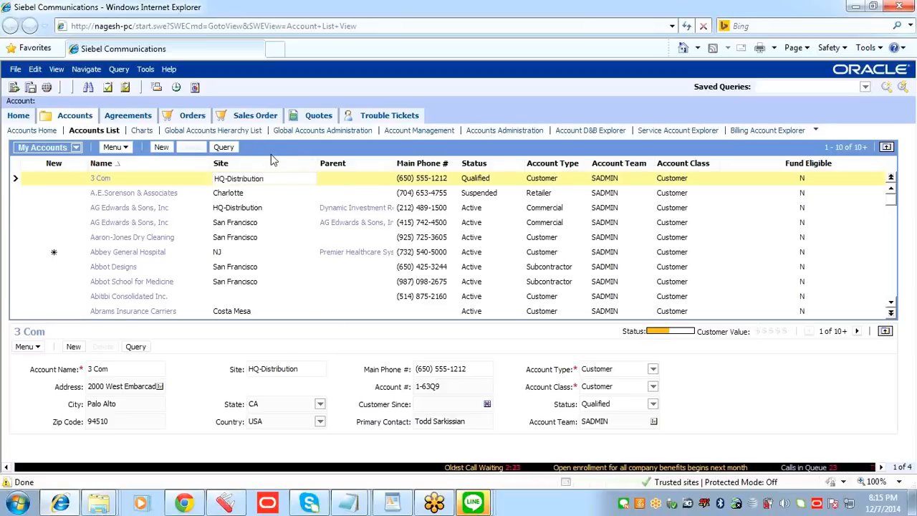
{"action": "left_click", "coordinate": [176, 180]}
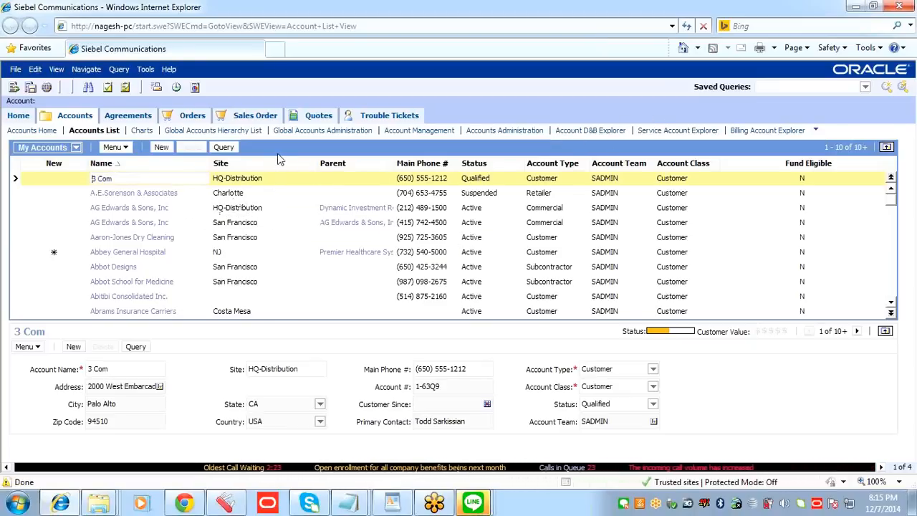
{"action": "key", "text": "Tab"}
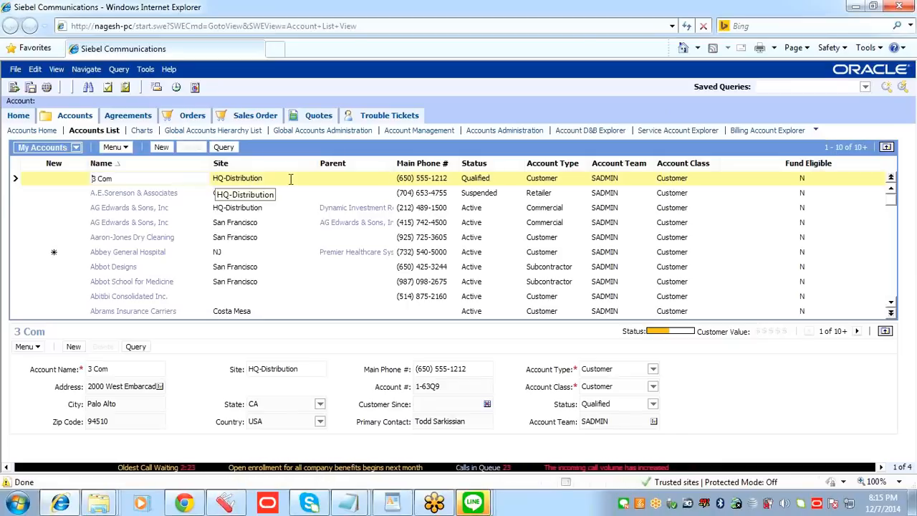
{"action": "key", "text": "shift+Tab"}
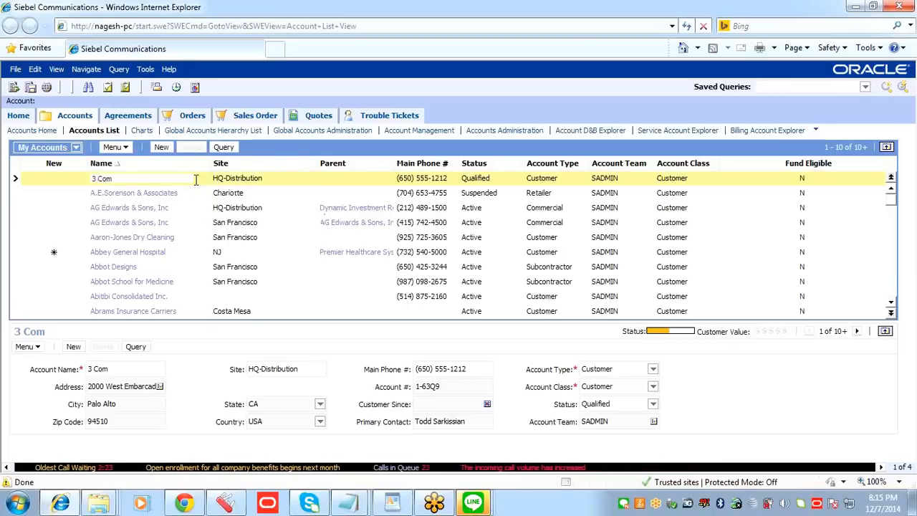
{"action": "key", "text": "Tab"}
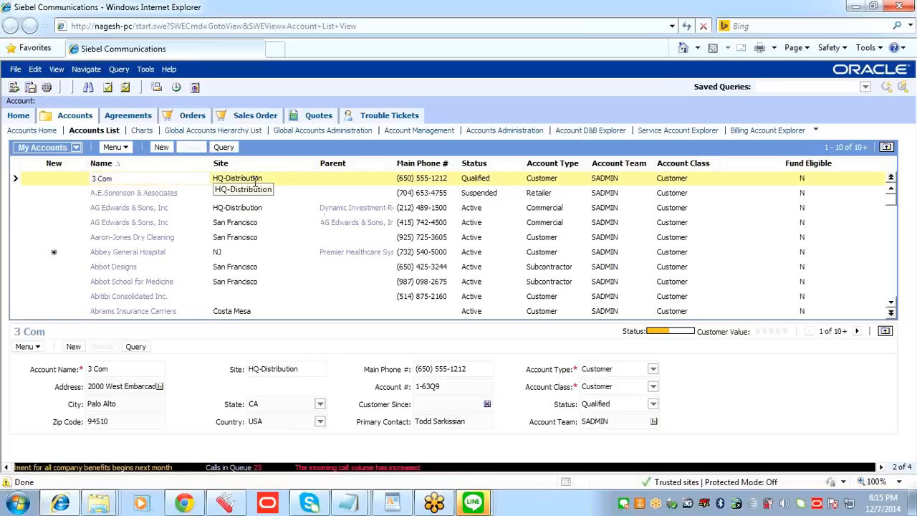
{"action": "key", "text": "shift+Tab"}
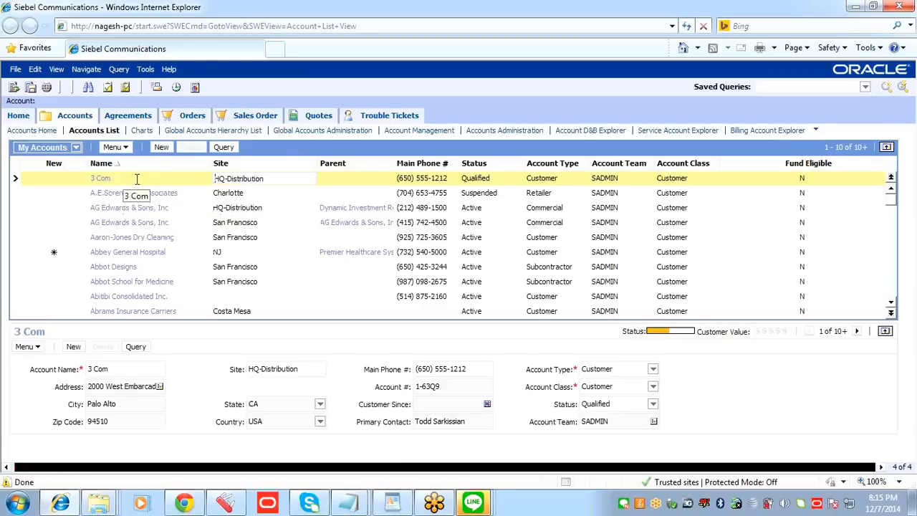
{"action": "left_click", "coordinate": [276, 181]}
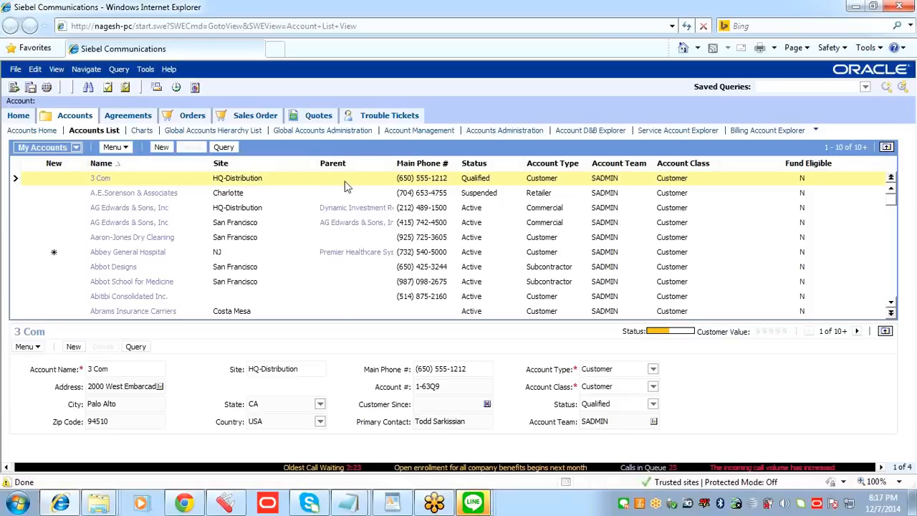
{"action": "left_click", "coordinate": [180, 180]}
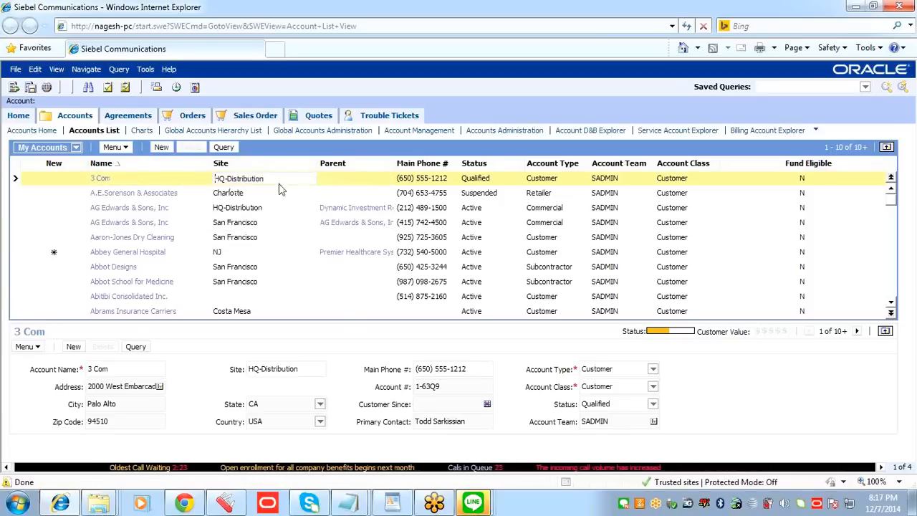
{"action": "left_click", "coordinate": [345, 179]}
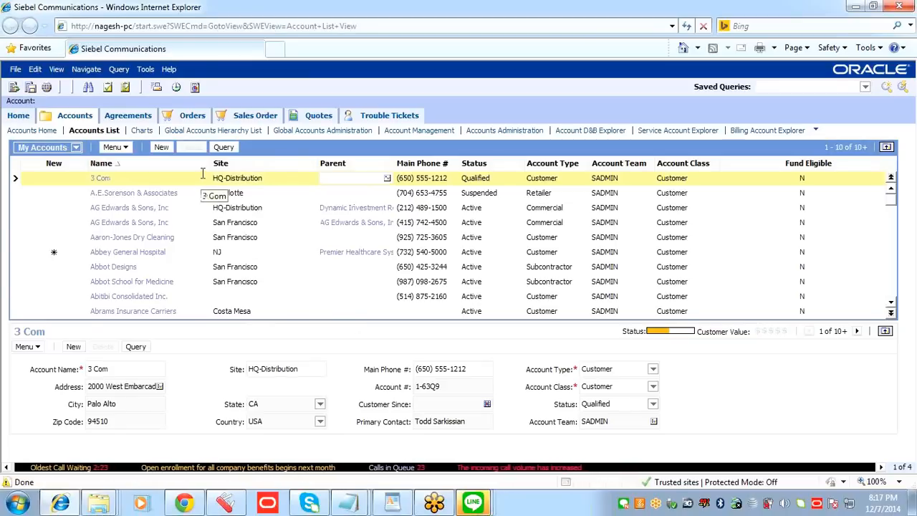
Step: Switch to Siebel Tools, query the Workflow Processes list and start a new workflow process record
{"action": "left_click", "coordinate": [230, 504]}
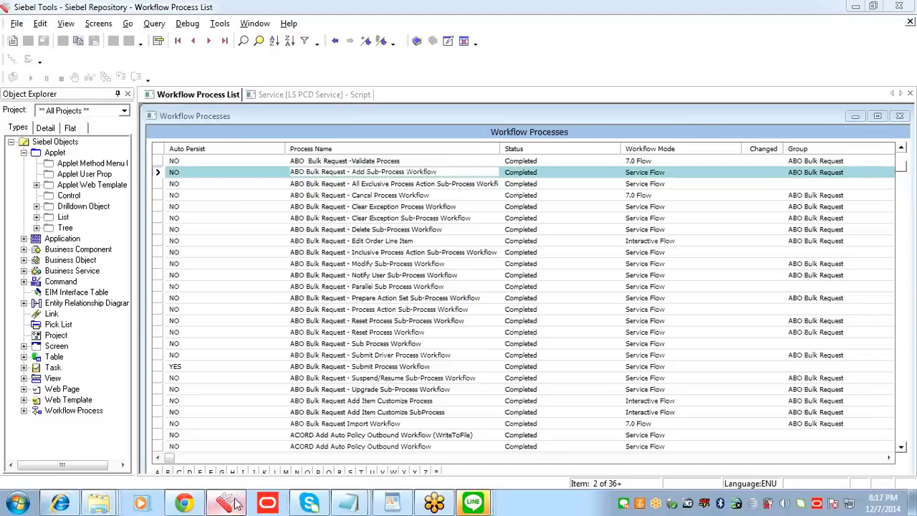
{"action": "mouse_move", "coordinate": [234, 500]}
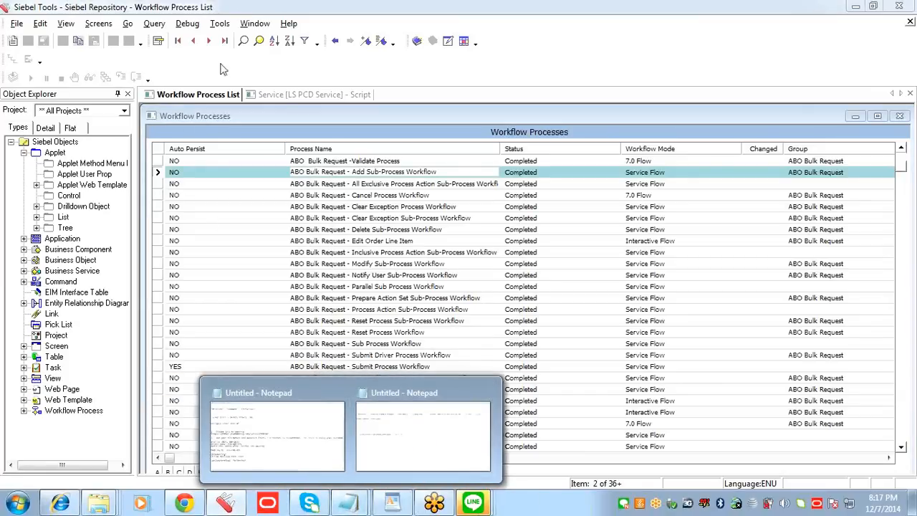
{"action": "left_click", "coordinate": [367, 162]}
{"action": "key", "text": "ctrl+q"}
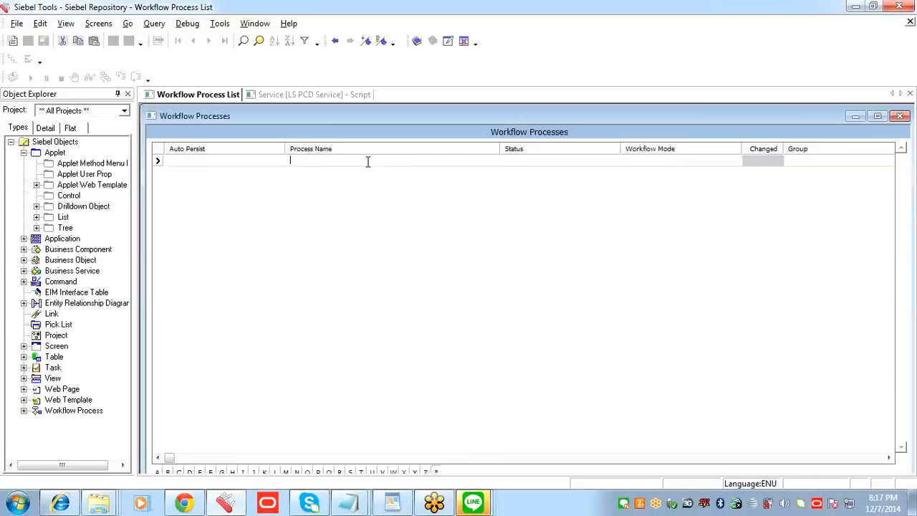
{"action": "key", "text": "Return"}
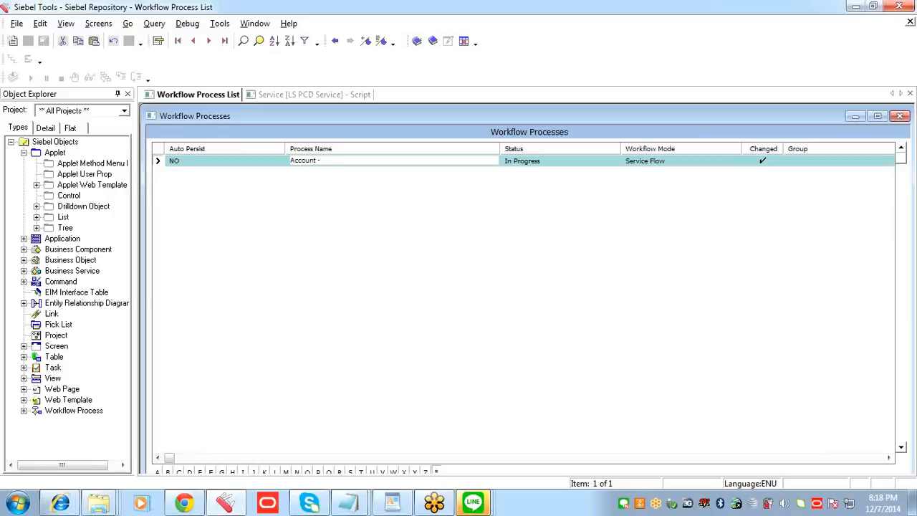
Step: Name the new workflow process "Account - Order Creation & Navigation WF"
{"action": "type", "text": "Order Creation&Navigation WF"}
{"action": "left_click", "coordinate": [370, 161]}
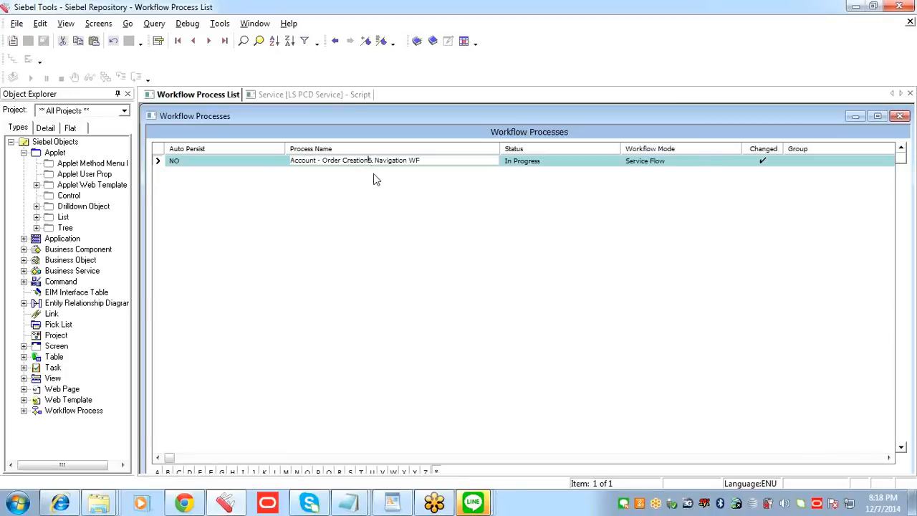
Step: Assign the workflow process to the Account project and enter Account as its business object
{"action": "left_click", "coordinate": [546, 162]}
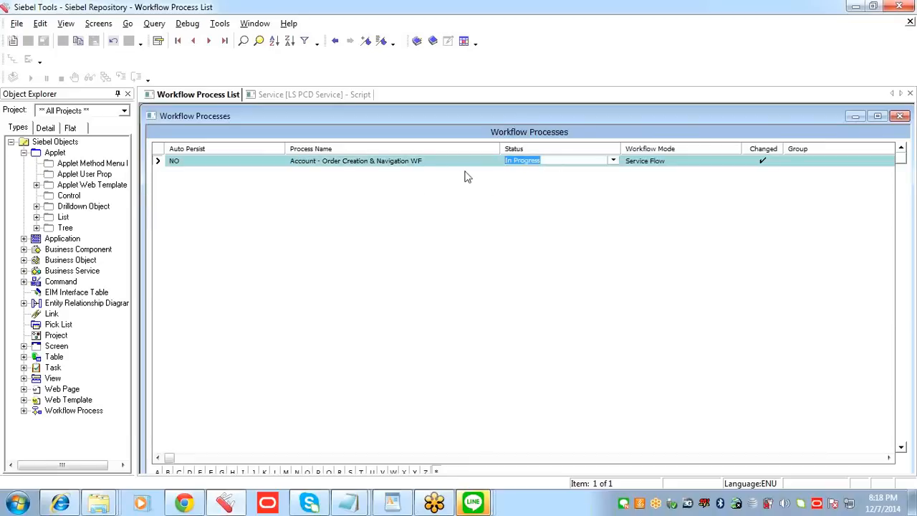
{"action": "key", "text": "Tab"}
{"action": "left_click", "coordinate": [543, 163]}
{"action": "left_click", "coordinate": [631, 162]}
{"action": "key", "text": "Tab"}
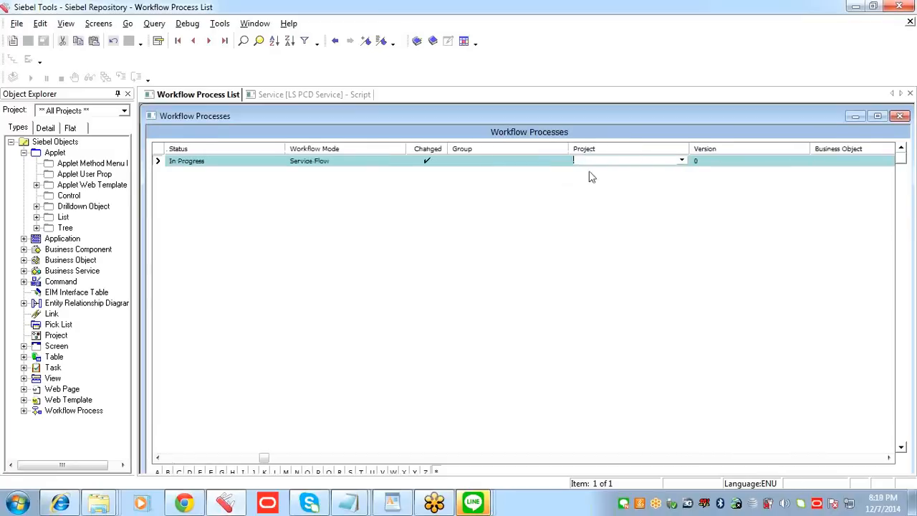
{"action": "left_click", "coordinate": [588, 165]}
{"action": "left_click", "coordinate": [683, 160]}
{"action": "left_click", "coordinate": [374, 232]}
{"action": "left_click", "coordinate": [343, 322]}
{"action": "key", "text": "Tab"}
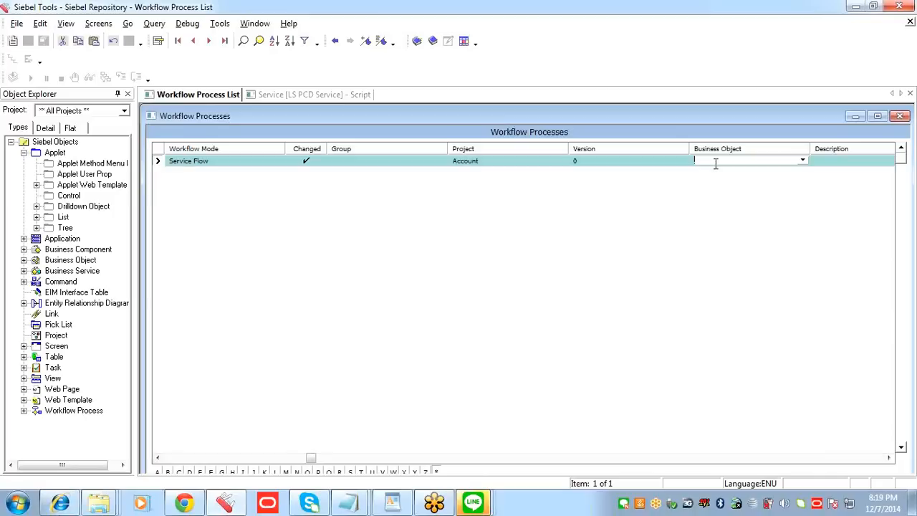
{"action": "type", "text": "Account"}
Step: Switch to Siebel Communications and check which business object the Account List View uses in its view information
{"action": "left_click", "coordinate": [60, 503]}
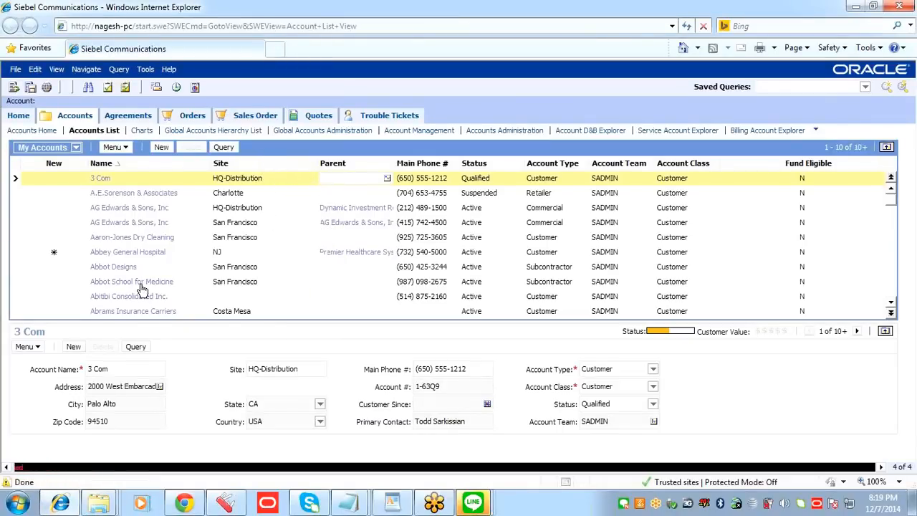
{"action": "left_click", "coordinate": [170, 70]}
{"action": "left_click", "coordinate": [213, 162]}
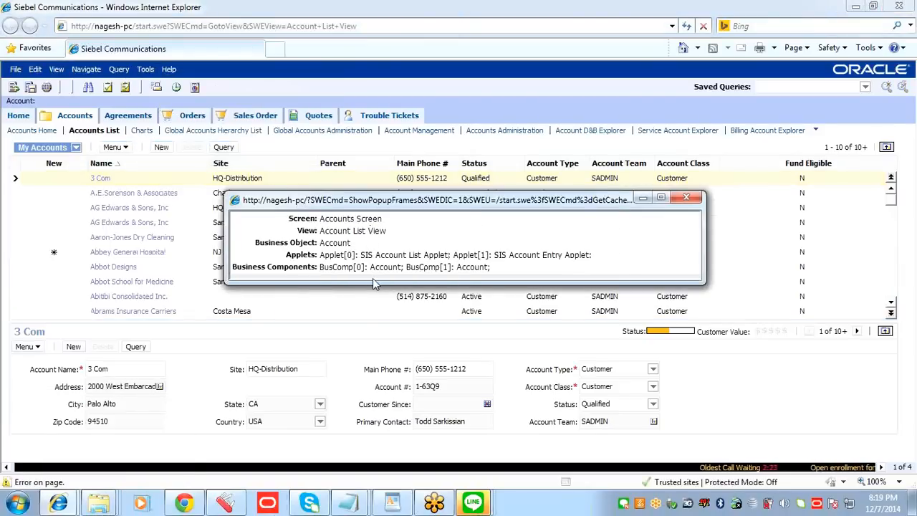
{"action": "left_click_drag", "start_coordinate": [374, 280], "coordinate": [374, 335]}
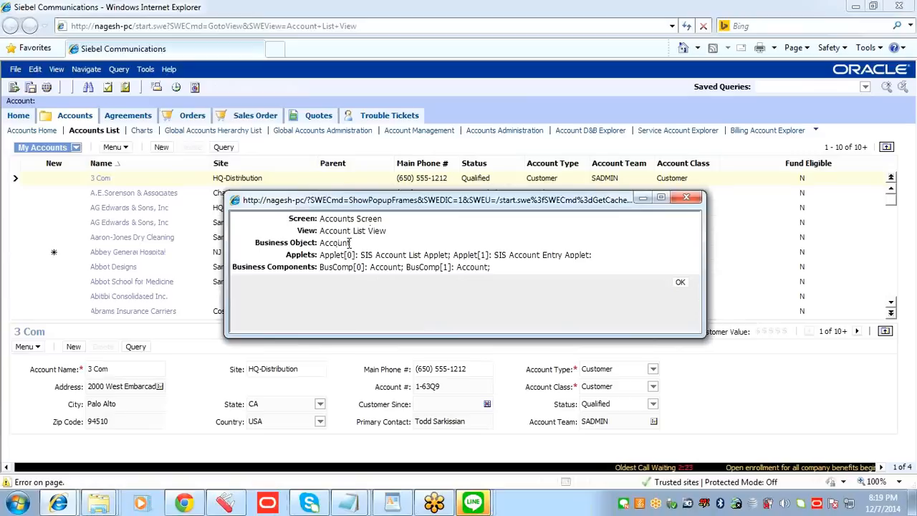
{"action": "left_click", "coordinate": [681, 282]}
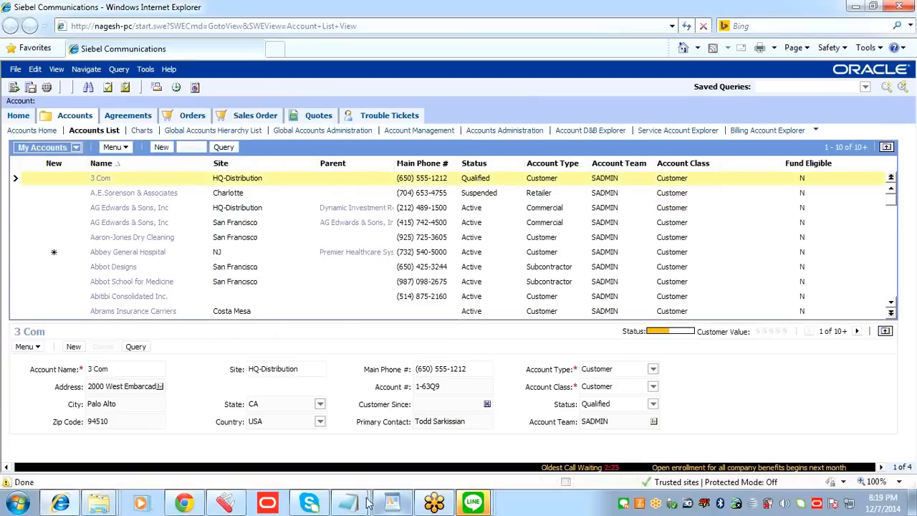
Step: Return to Siebel Tools, commit the Account business object and advance to the workflow process's State Management Type
{"action": "left_click", "coordinate": [247, 504]}
{"action": "key", "text": "Tab"}
{"action": "key", "text": "Tab"}
{"action": "key", "text": "Tab"}
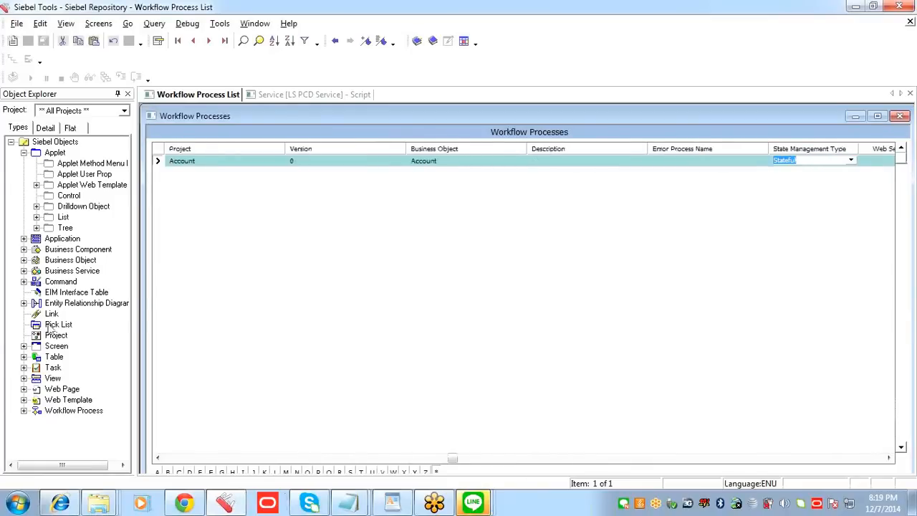
Step: Open the Account - Order Creation & Navigation WF process for editing in the workflow designer
{"action": "left_click_drag", "start_coordinate": [452, 459], "coordinate": [172, 459]}
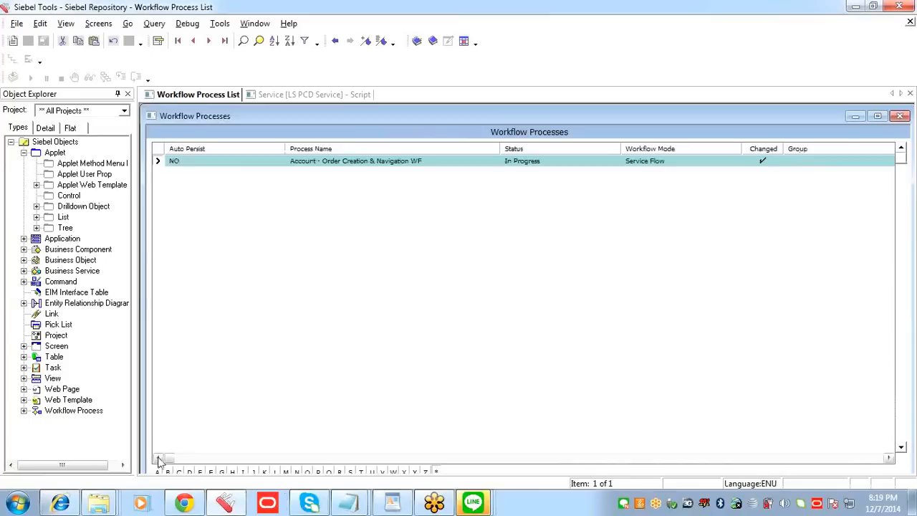
{"action": "left_click", "coordinate": [419, 162]}
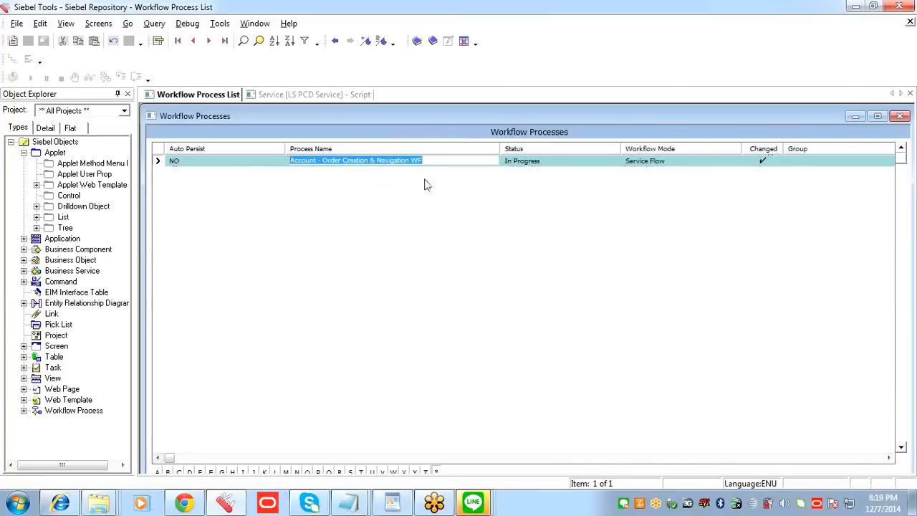
{"action": "right_click", "coordinate": [371, 152]}
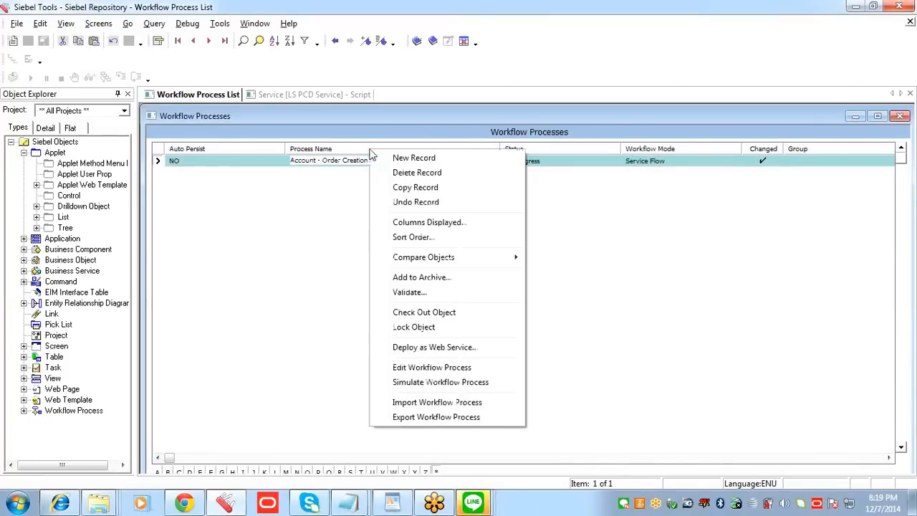
{"action": "left_click", "coordinate": [423, 368]}
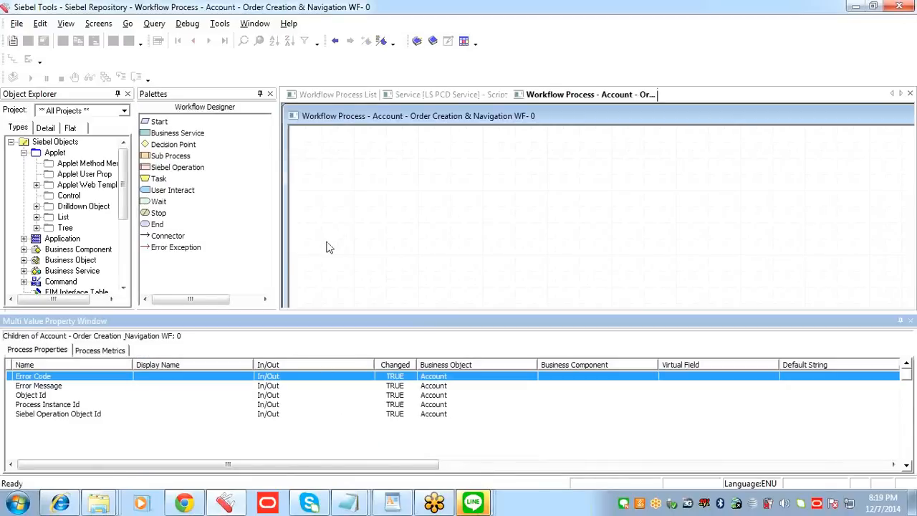
Step: Place a Start step on the empty canvas, save, and add a Siebel Operation step to its right
{"action": "left_click_drag", "start_coordinate": [156, 123], "coordinate": [336, 201]}
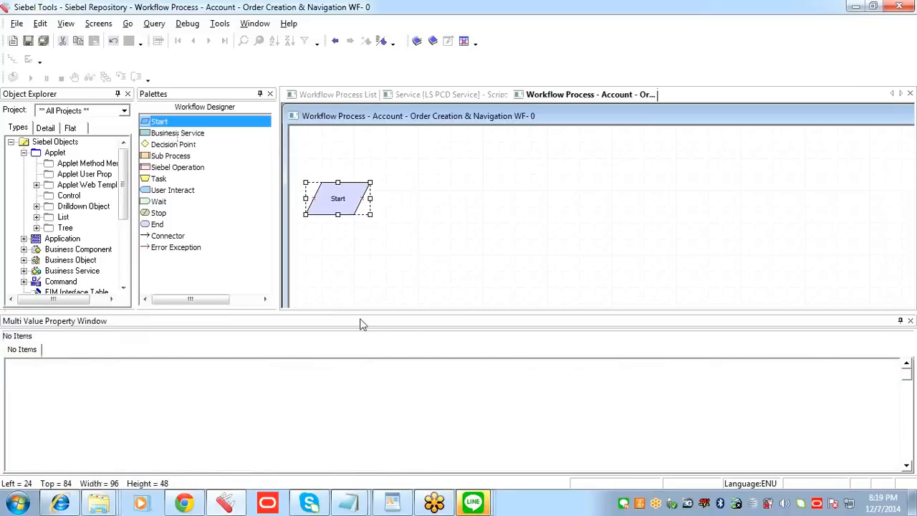
{"action": "left_click", "coordinate": [29, 41]}
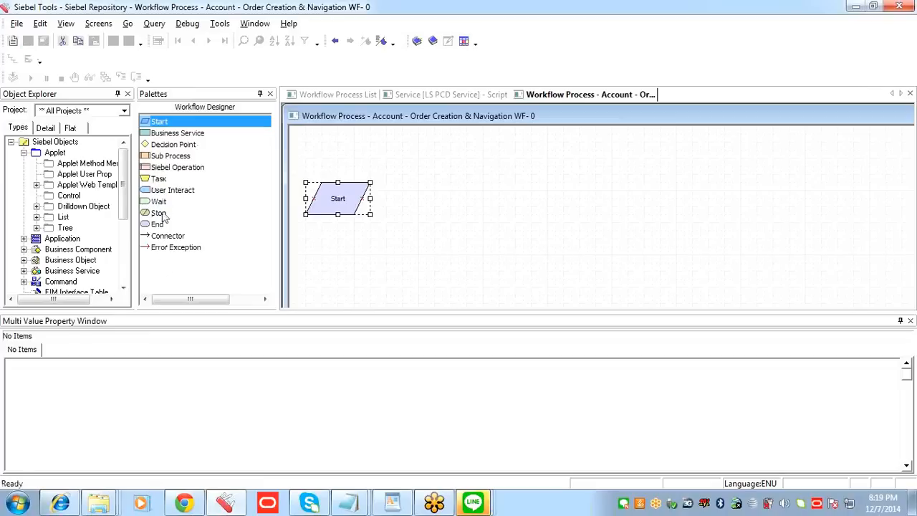
{"action": "left_click", "coordinate": [170, 191]}
{"action": "left_click", "coordinate": [177, 171]}
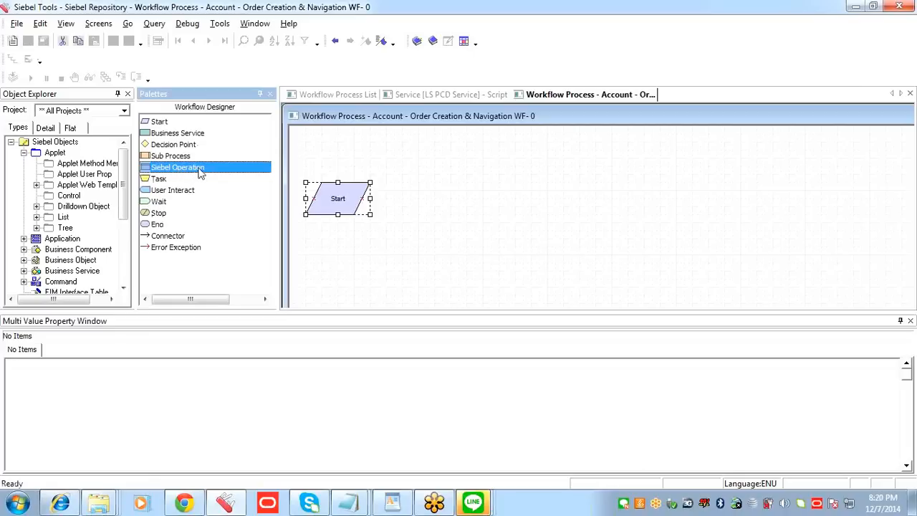
{"action": "left_click_drag", "start_coordinate": [201, 172], "coordinate": [438, 205]}
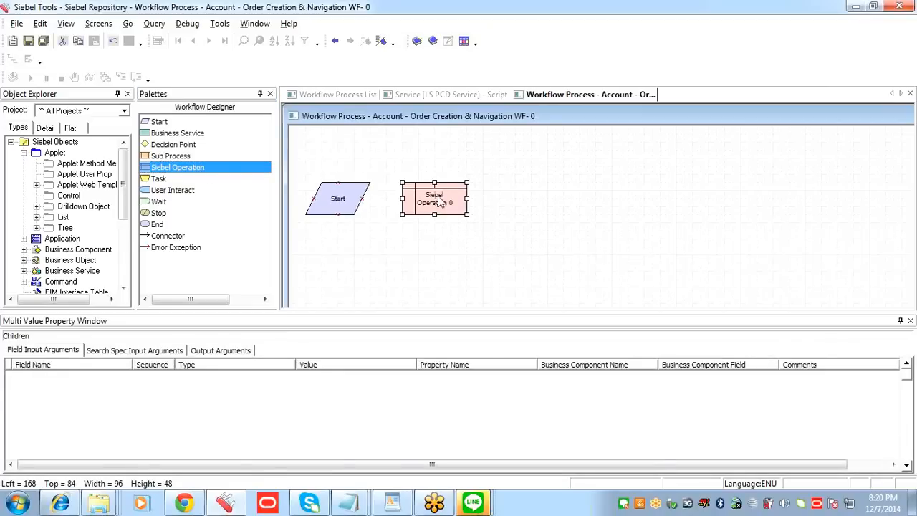
Step: Add a Sub Process step and an End step in line after the Siebel Operation step
{"action": "left_click", "coordinate": [193, 181]}
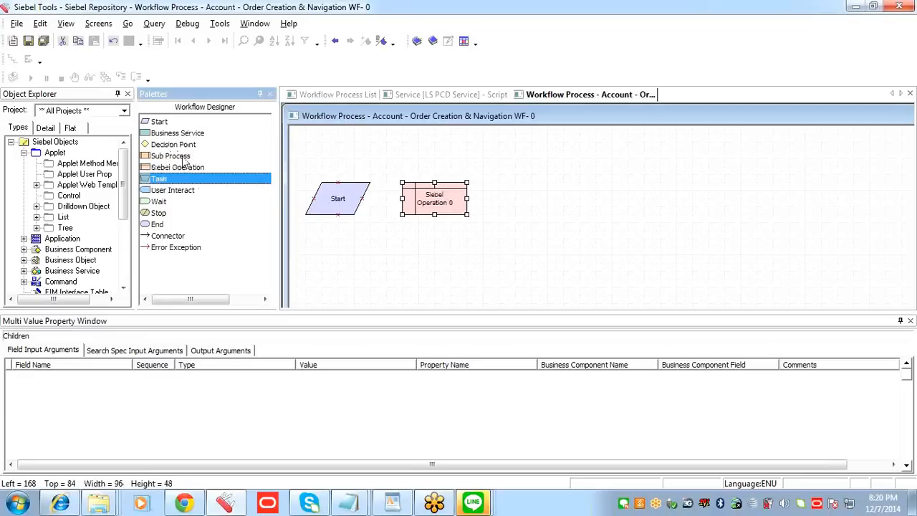
{"action": "left_click", "coordinate": [184, 157]}
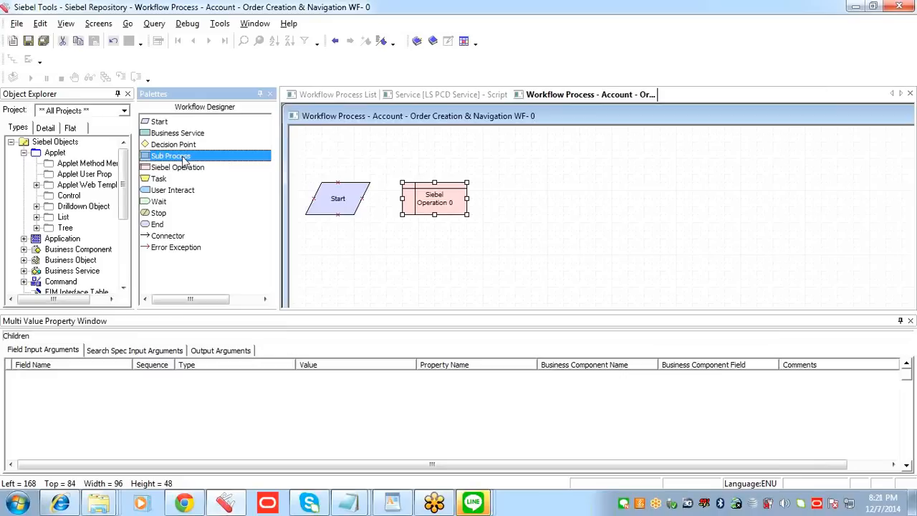
{"action": "left_click_drag", "start_coordinate": [184, 160], "coordinate": [534, 204]}
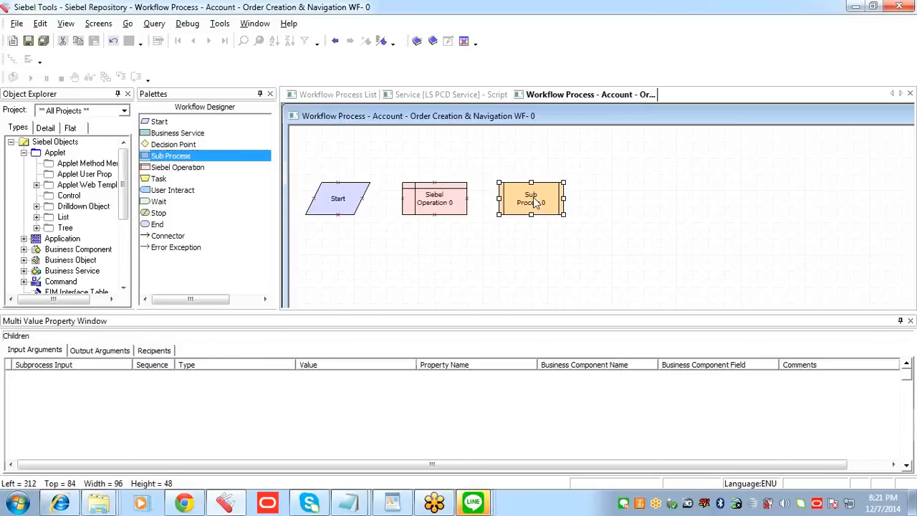
{"action": "left_click", "coordinate": [430, 210]}
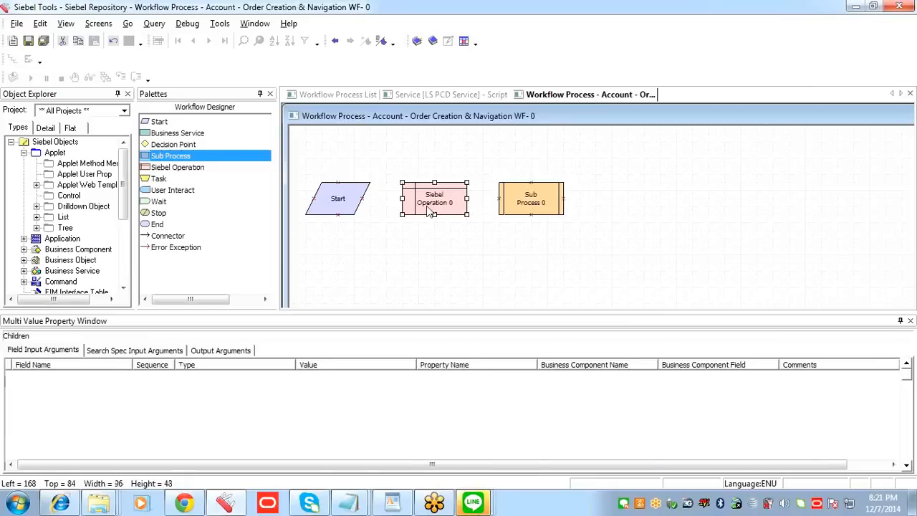
{"action": "left_click", "coordinate": [543, 204]}
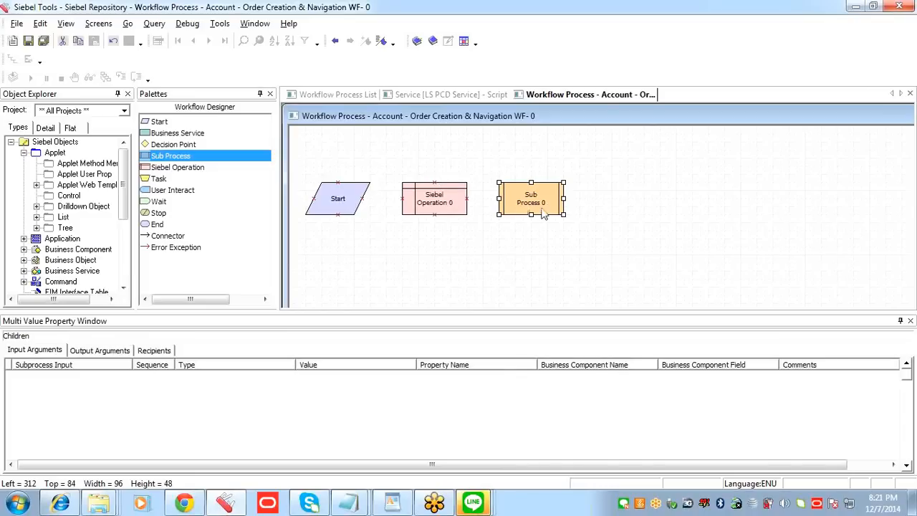
{"action": "left_click_drag", "start_coordinate": [162, 226], "coordinate": [626, 203]}
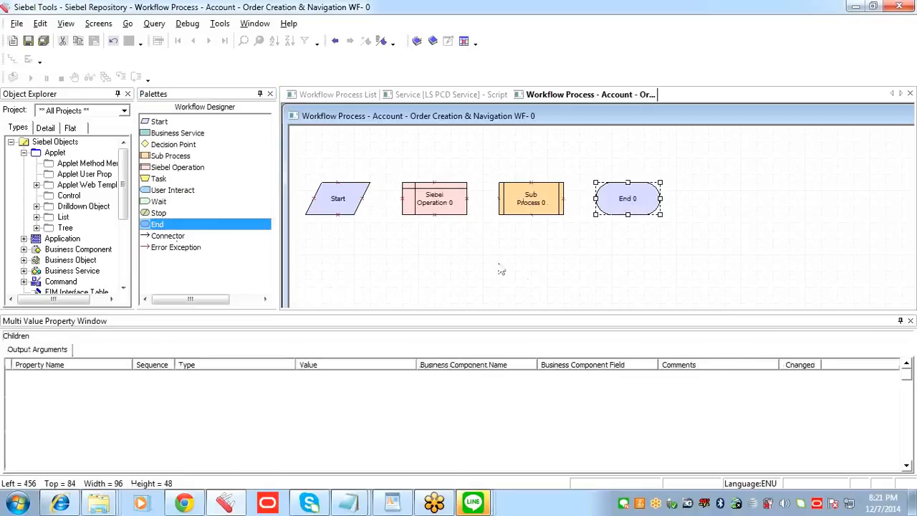
Step: Connect the Start, Siebel Operation, Sub Process and End steps in sequence and save the workflow
{"action": "left_click_drag", "start_coordinate": [174, 236], "coordinate": [379, 201]}
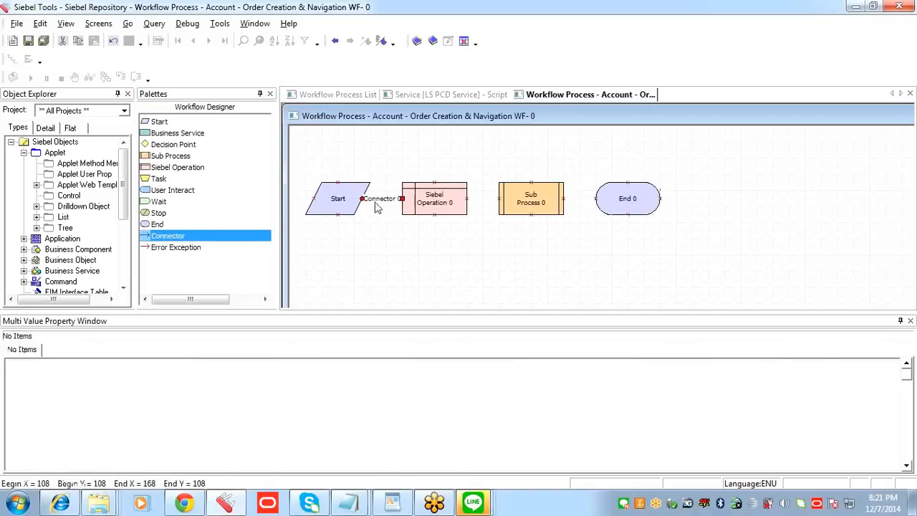
{"action": "left_click_drag", "start_coordinate": [213, 236], "coordinate": [483, 207]}
{"action": "left_click", "coordinate": [484, 204]}
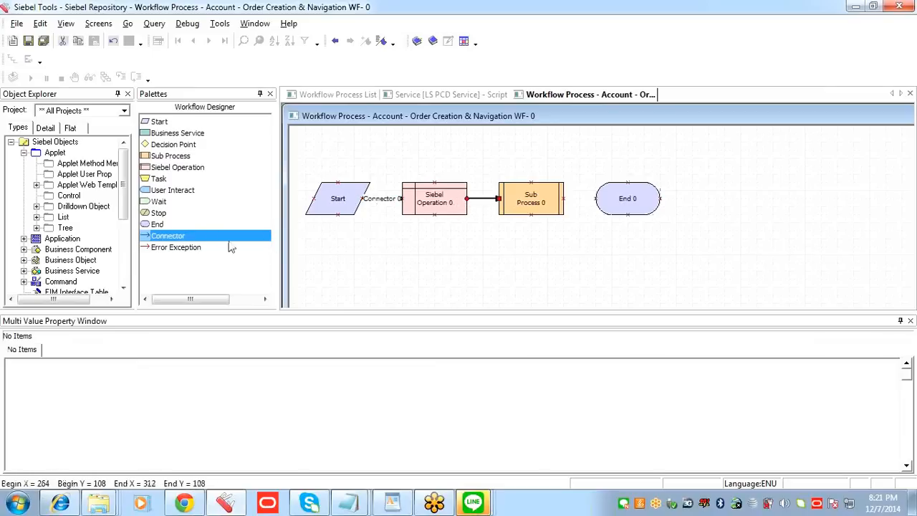
{"action": "left_click_drag", "start_coordinate": [273, 237], "coordinate": [576, 199]}
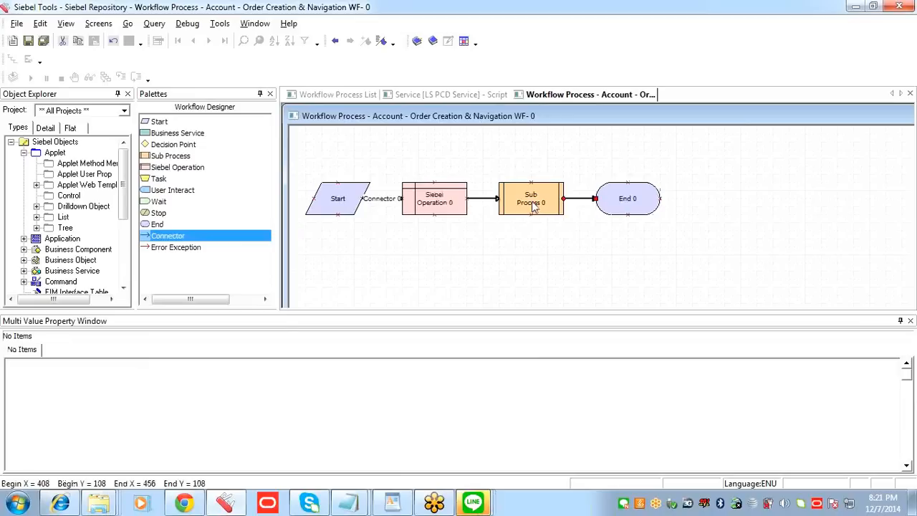
{"action": "left_click", "coordinate": [537, 207]}
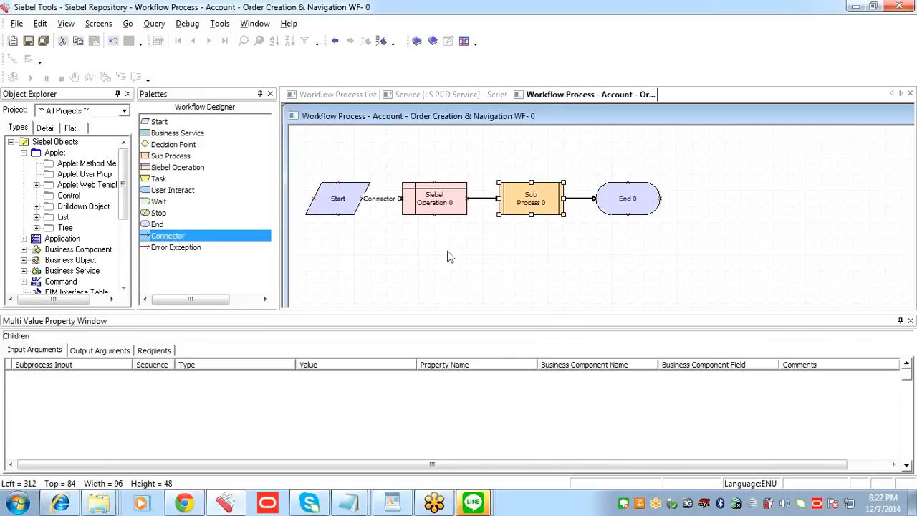
{"action": "left_click", "coordinate": [27, 40]}
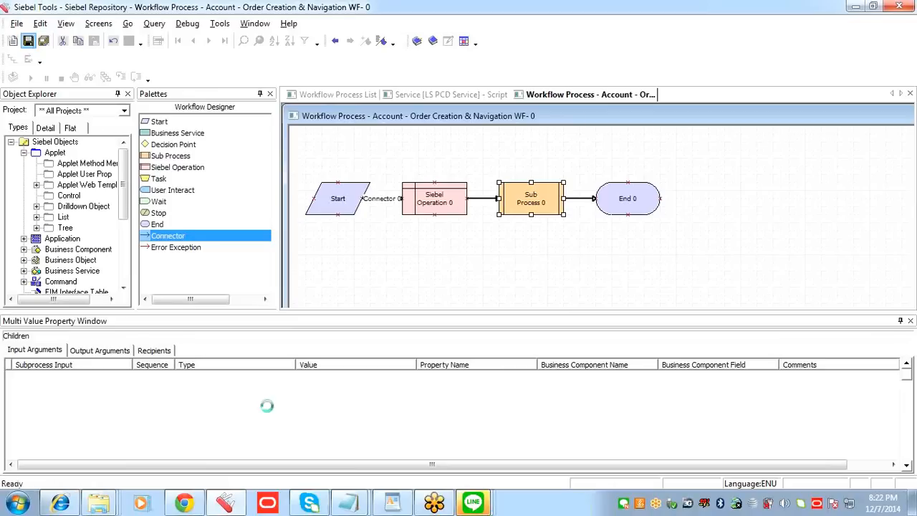
Step: Show the Siebel Operation step's properties in place of the palette and open its Business Component choices
{"action": "left_click", "coordinate": [428, 208]}
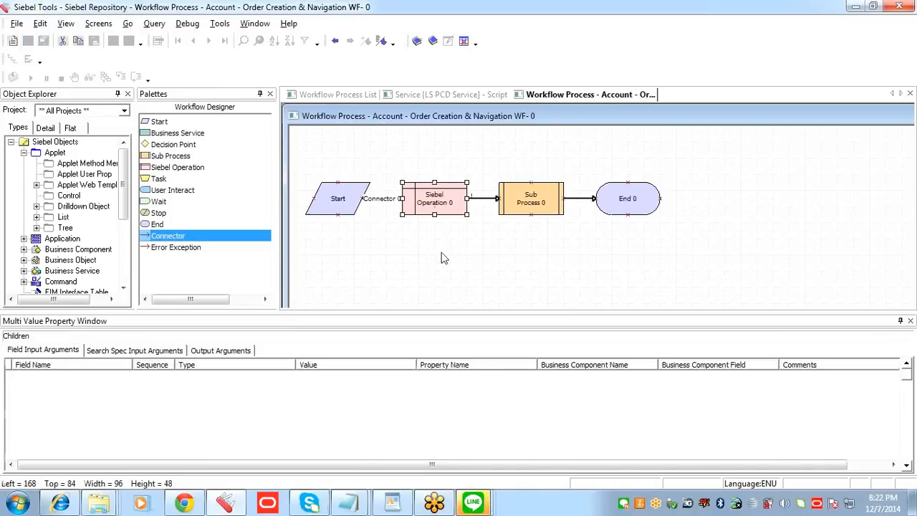
{"action": "right_click", "coordinate": [435, 203]}
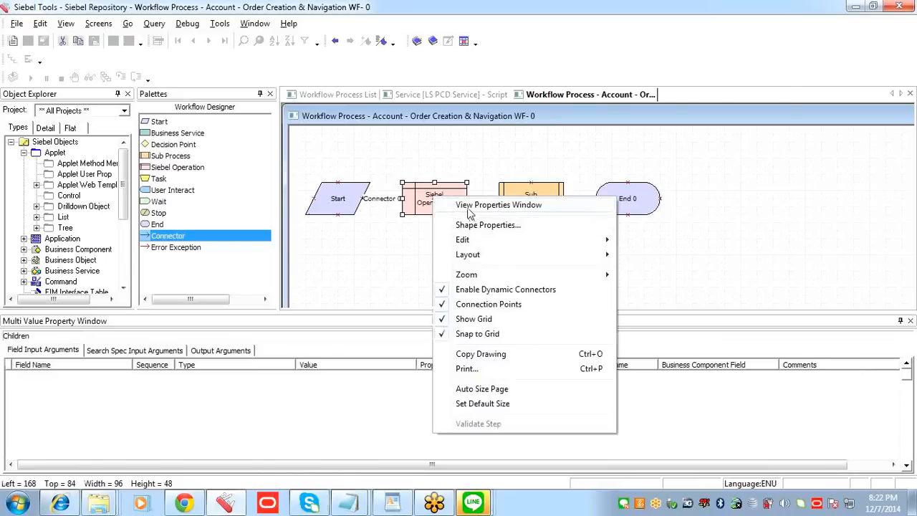
{"action": "left_click", "coordinate": [498, 205]}
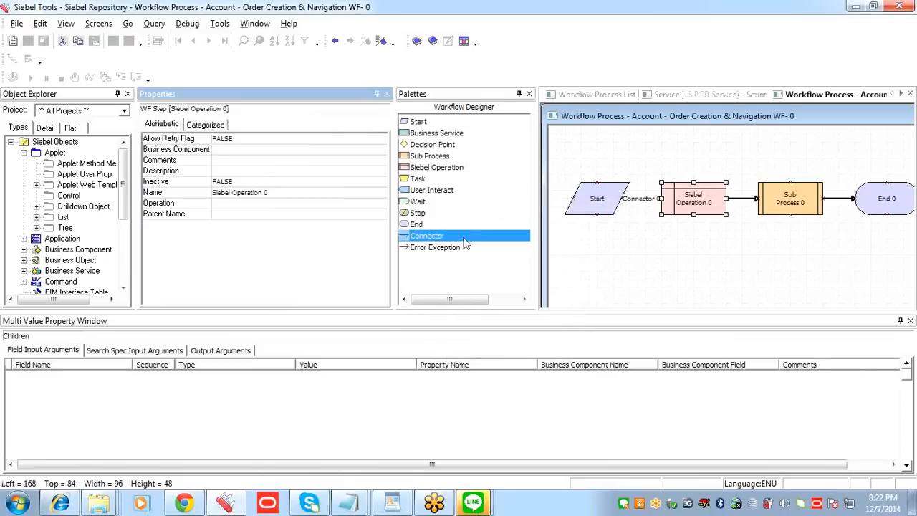
{"action": "left_click", "coordinate": [530, 95]}
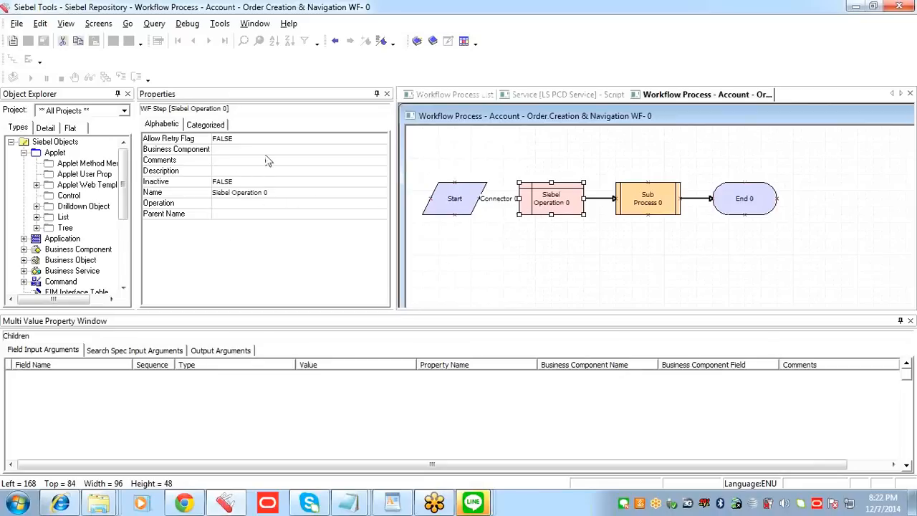
{"action": "left_click", "coordinate": [294, 150]}
{"action": "left_click", "coordinate": [381, 149]}
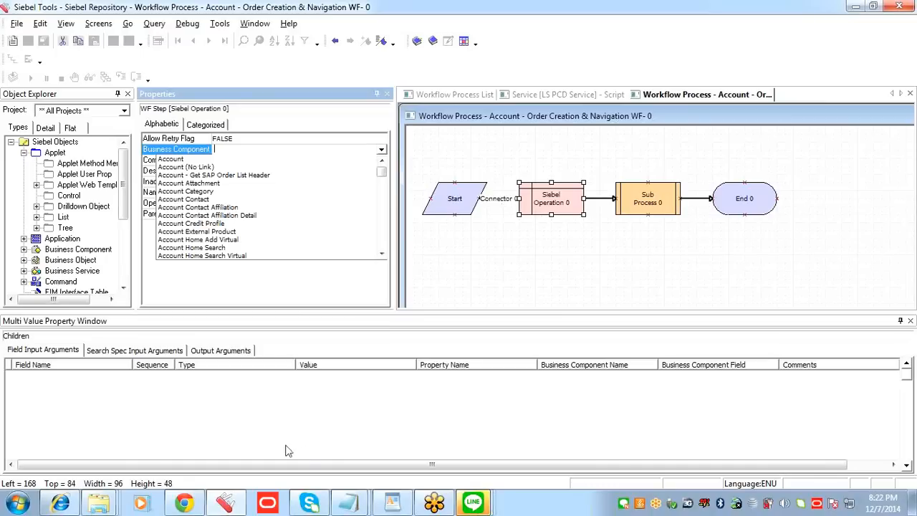
Step: Switch to Siebel Communications and copy the business component name Order Entry - Orders from the Orders list's view information
{"action": "left_click", "coordinate": [60, 503]}
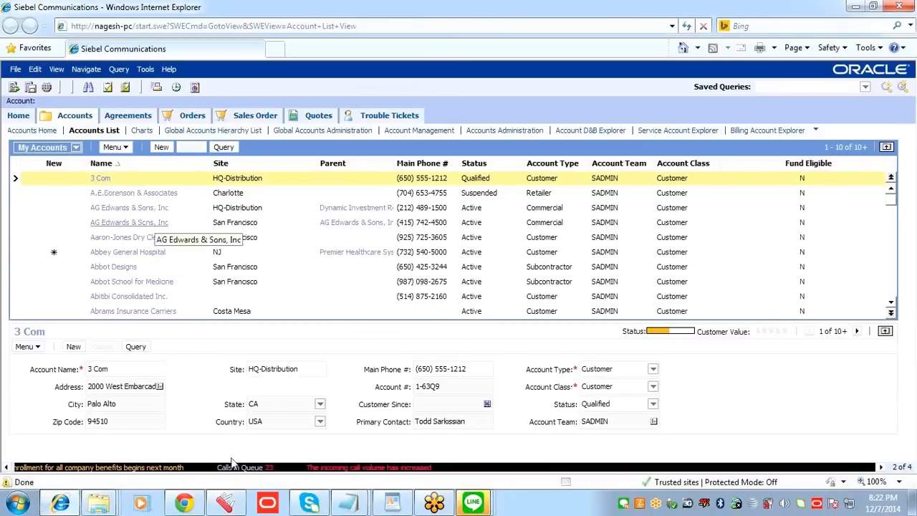
{"action": "left_click", "coordinate": [193, 115]}
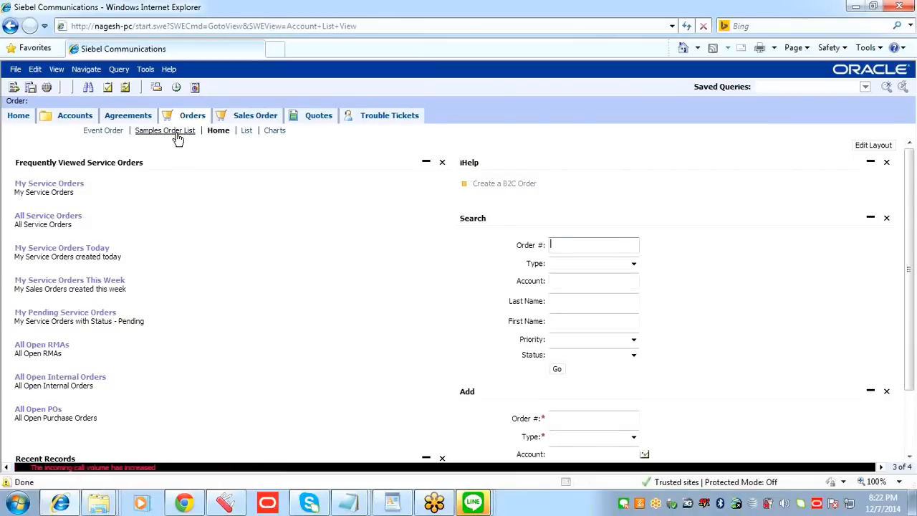
{"action": "left_click", "coordinate": [247, 130]}
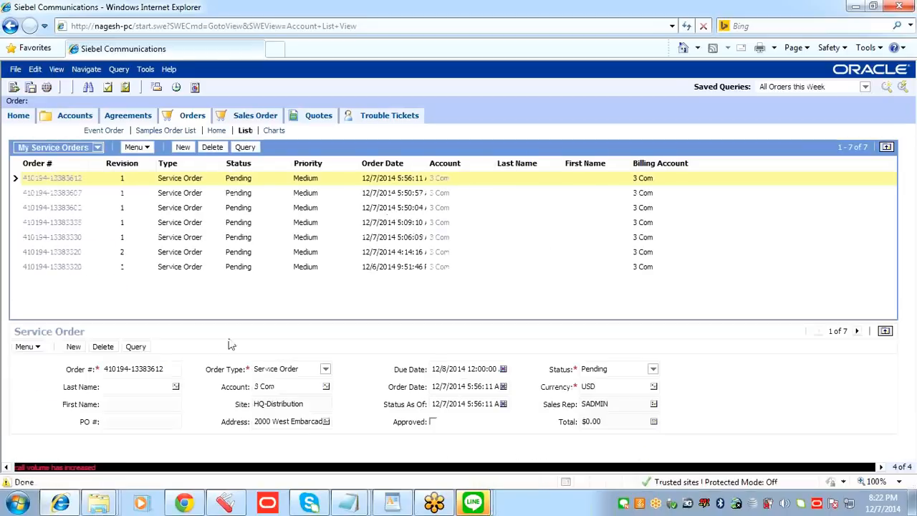
{"action": "left_click", "coordinate": [170, 69]}
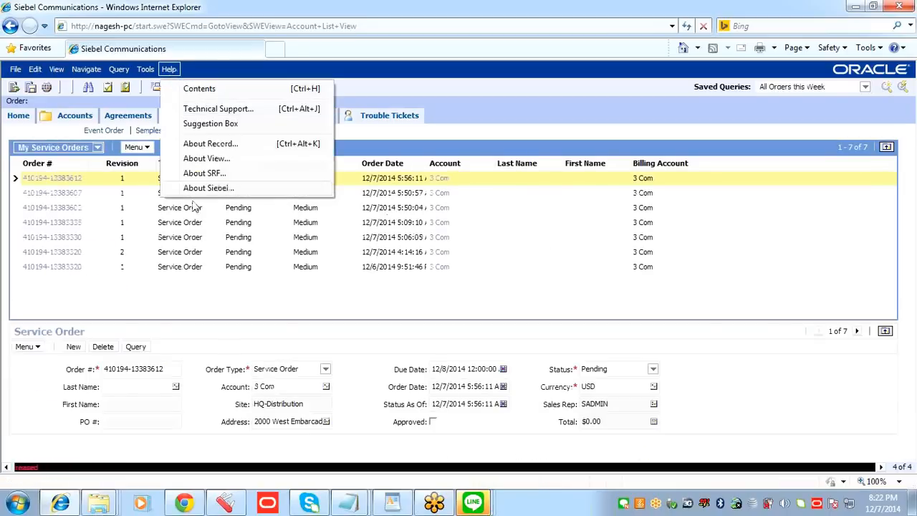
{"action": "left_click", "coordinate": [212, 157]}
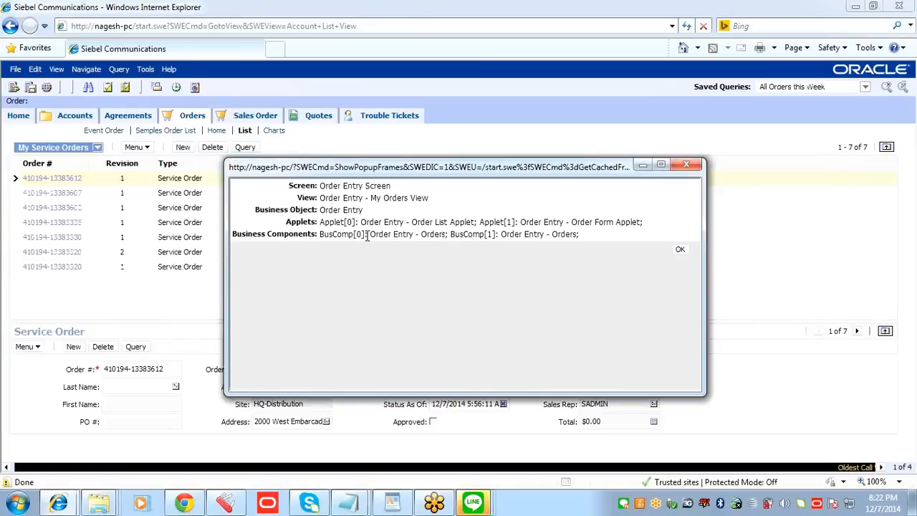
{"action": "left_click_drag", "start_coordinate": [369, 234], "coordinate": [445, 240]}
{"action": "key", "text": "ctrl+c"}
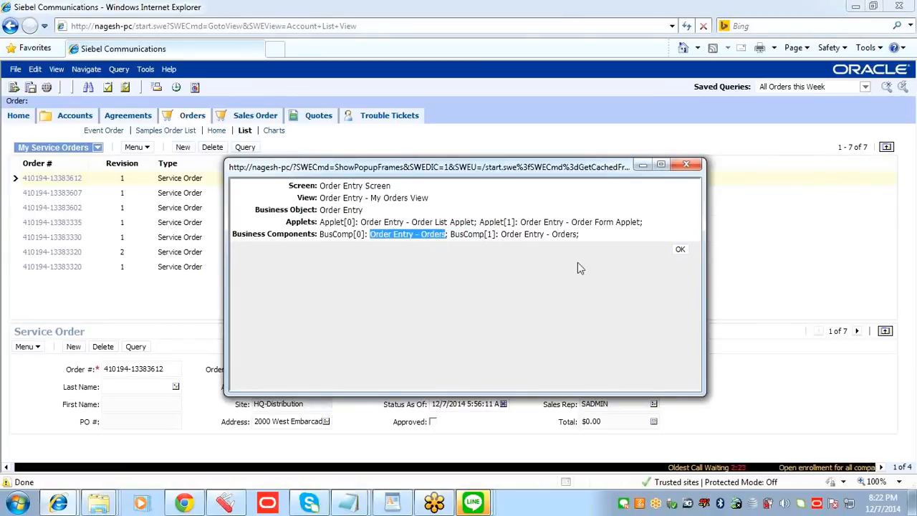
{"action": "left_click", "coordinate": [680, 252]}
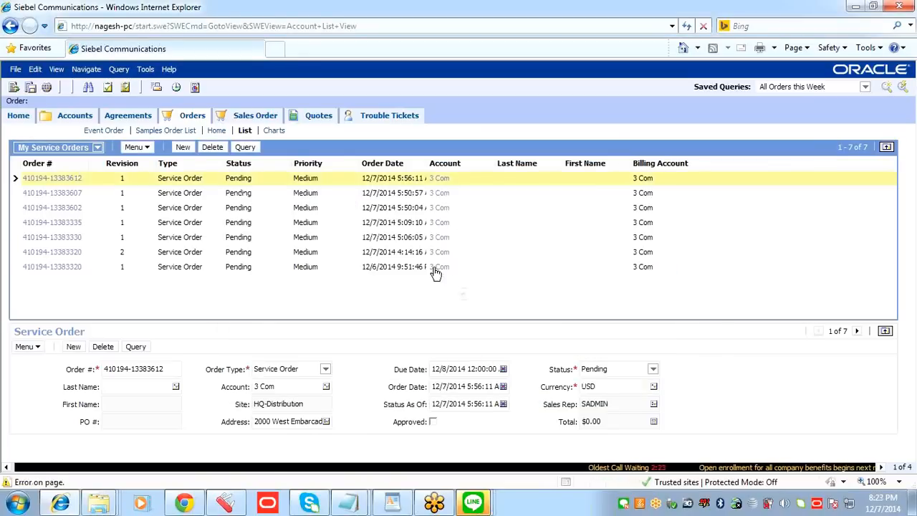
Step: Return to Siebel Tools and set the Siebel Operation step's Business Component to Order Entry - Orders
{"action": "left_click", "coordinate": [310, 504]}
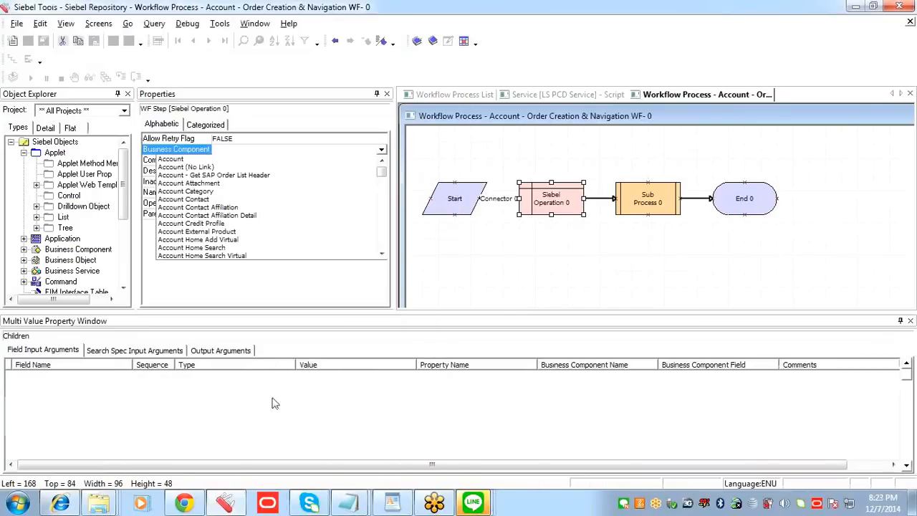
{"action": "left_click", "coordinate": [232, 151]}
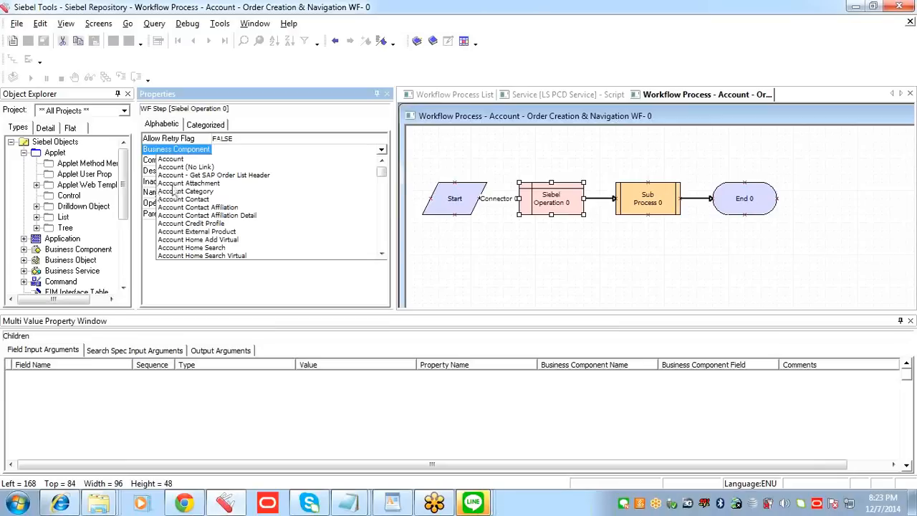
{"action": "key", "text": "ctrl+v"}
{"action": "scroll", "coordinate": [231, 224], "scroll_direction": "down", "scroll_amount": 2}
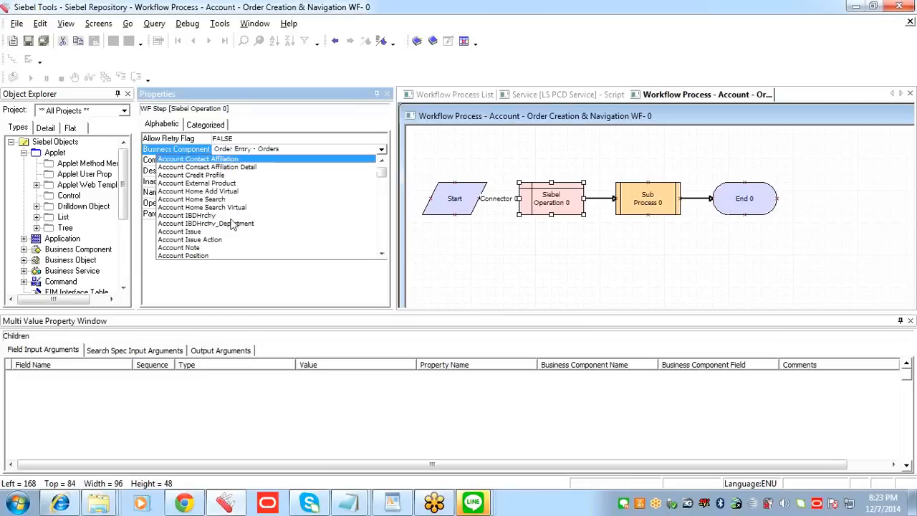
{"action": "left_click", "coordinate": [290, 303]}
{"action": "left_click", "coordinate": [250, 179]}
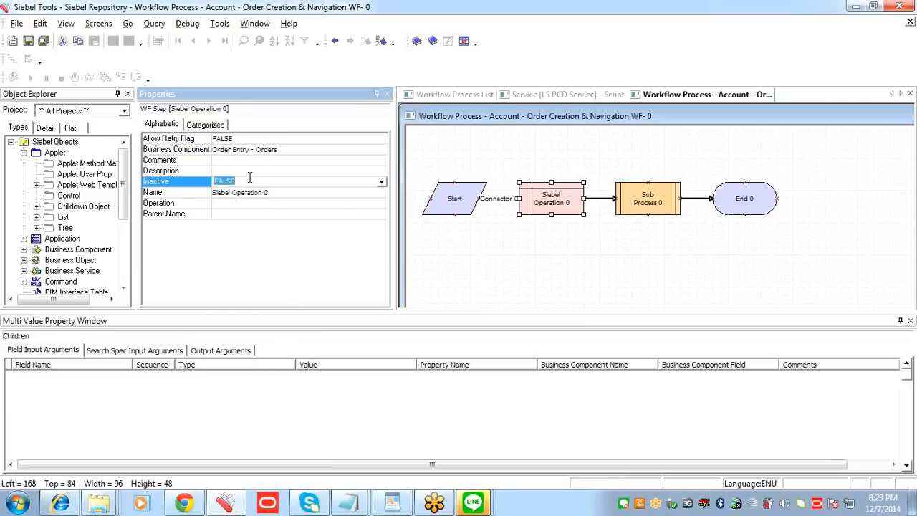
Step: Set the Siebel Operation step's Operation to Insert, save it, and add a new field input argument record
{"action": "left_click", "coordinate": [237, 205]}
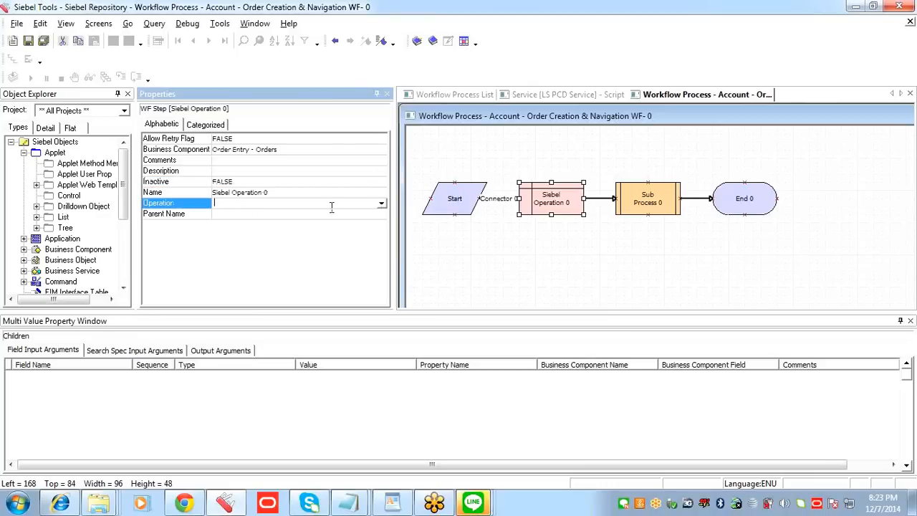
{"action": "left_click", "coordinate": [382, 204]}
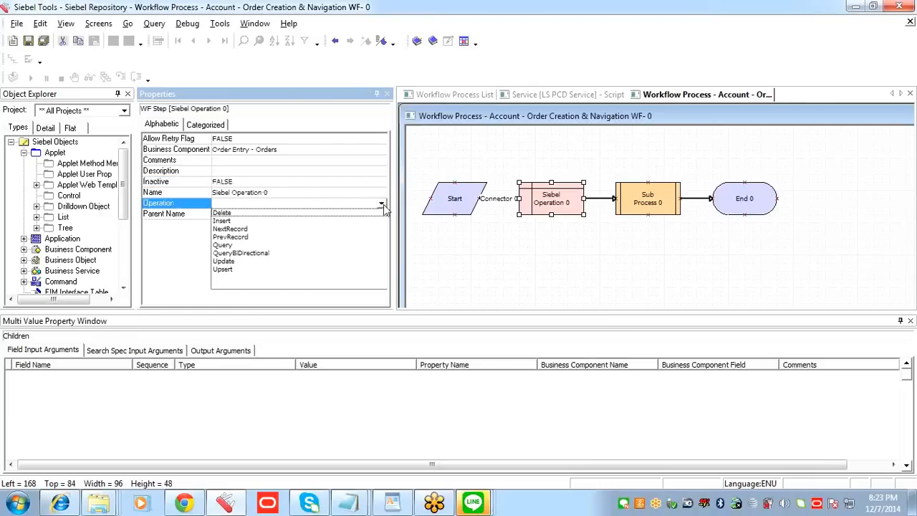
{"action": "left_click", "coordinate": [228, 222]}
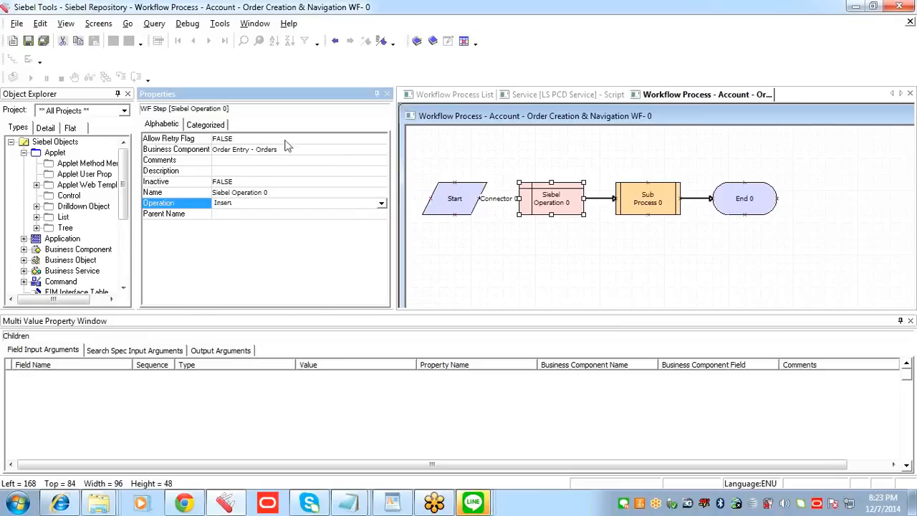
{"action": "left_click", "coordinate": [28, 41]}
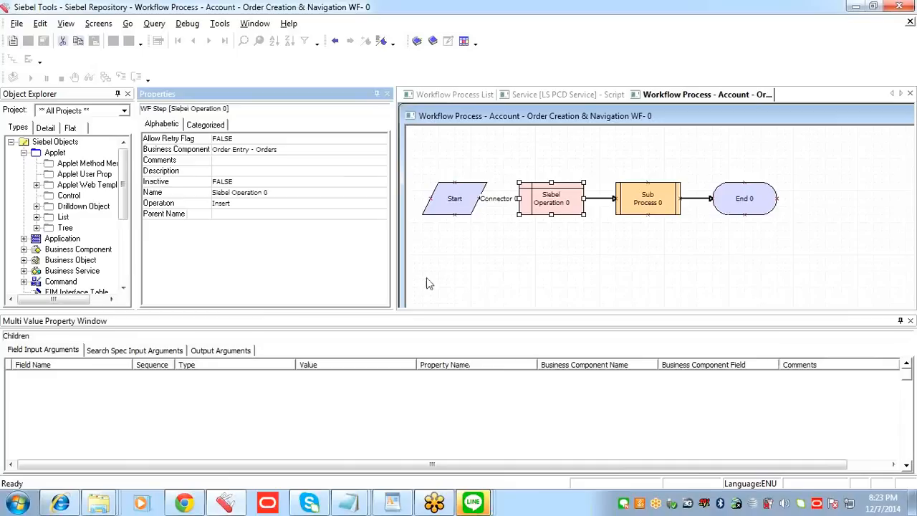
{"action": "left_click", "coordinate": [206, 390]}
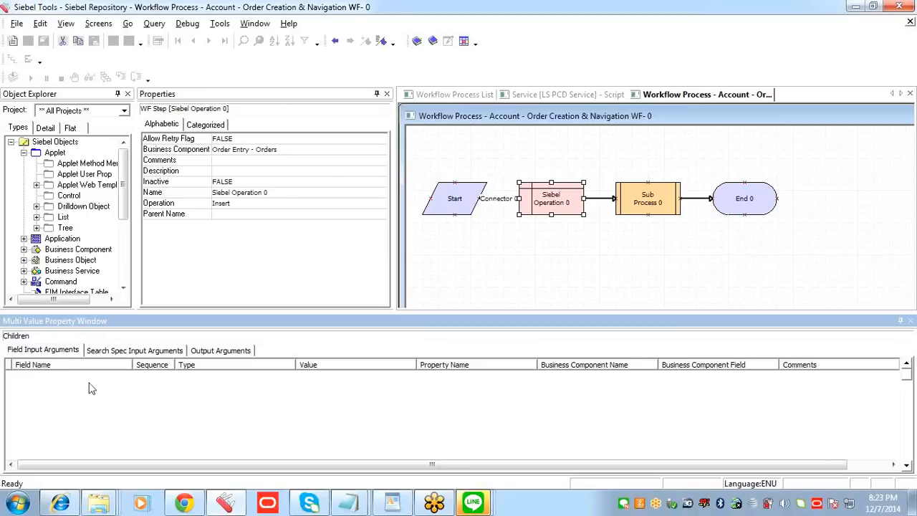
{"action": "key", "text": "ctrl+n"}
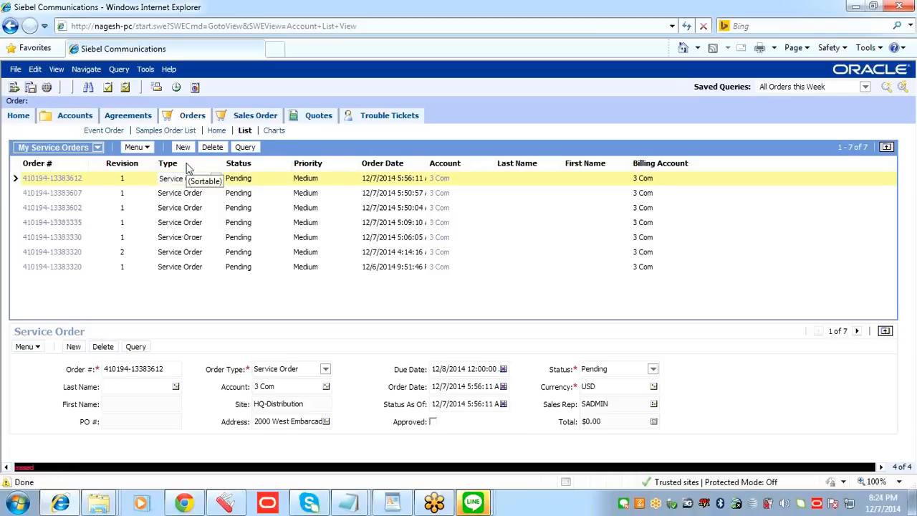
Step: In the Siebel Communications service orders list, widen the Type column and examine the order types available for the first order
{"action": "left_click_drag", "start_coordinate": [225, 166], "coordinate": [267, 165]}
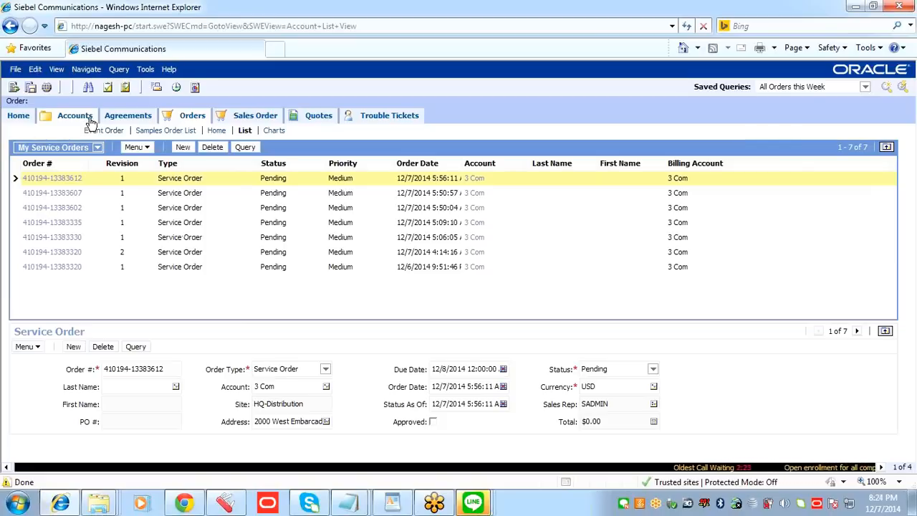
{"action": "left_click", "coordinate": [226, 179]}
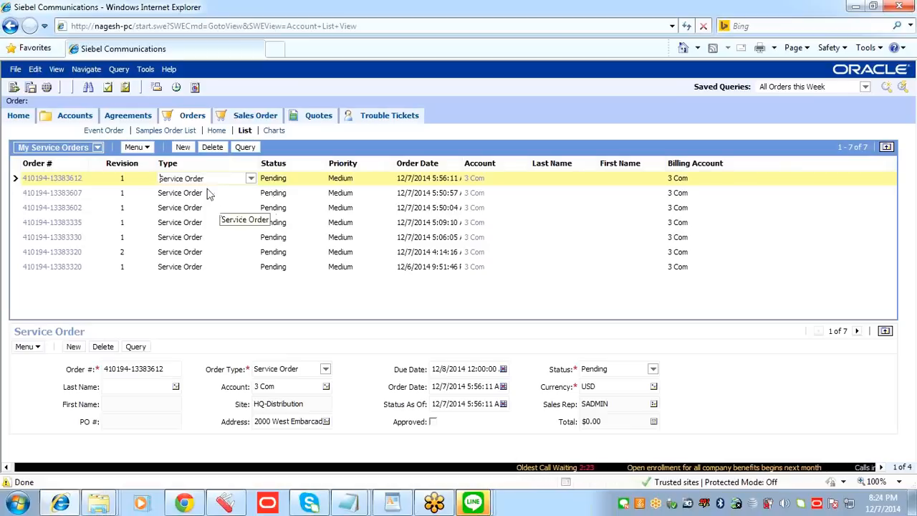
{"action": "left_click_drag", "start_coordinate": [206, 180], "coordinate": [134, 180]}
{"action": "left_click", "coordinate": [251, 180]}
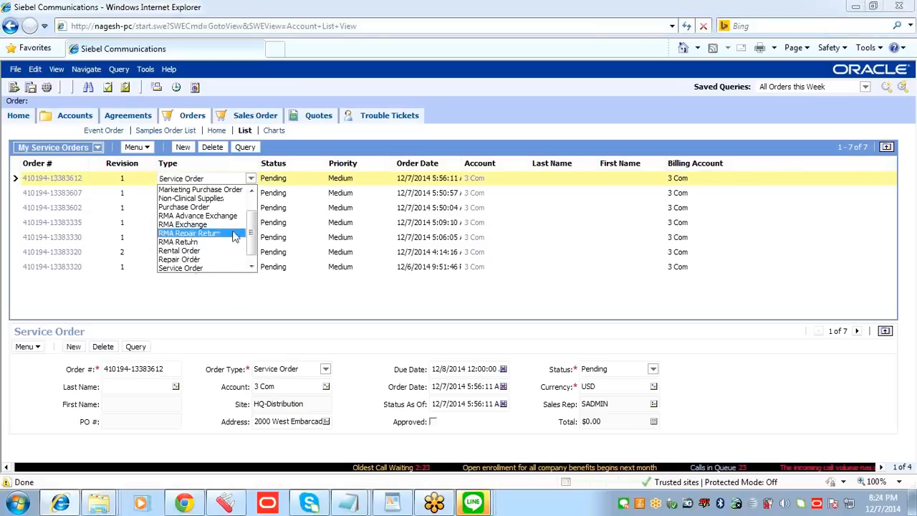
{"action": "scroll", "coordinate": [252, 213], "scroll_direction": "up", "scroll_amount": 1}
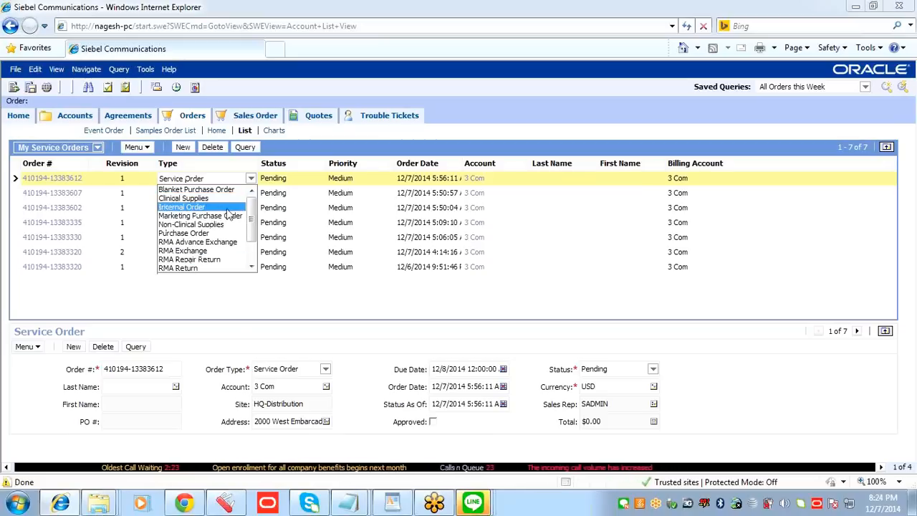
{"action": "scroll", "coordinate": [251, 237], "scroll_direction": "down", "scroll_amount": 2}
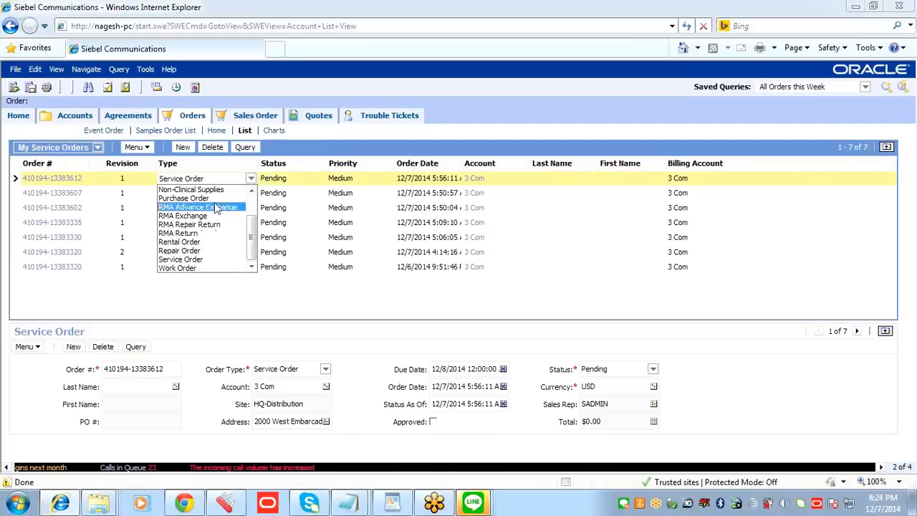
{"action": "left_click_drag", "start_coordinate": [245, 240], "coordinate": [246, 219]}
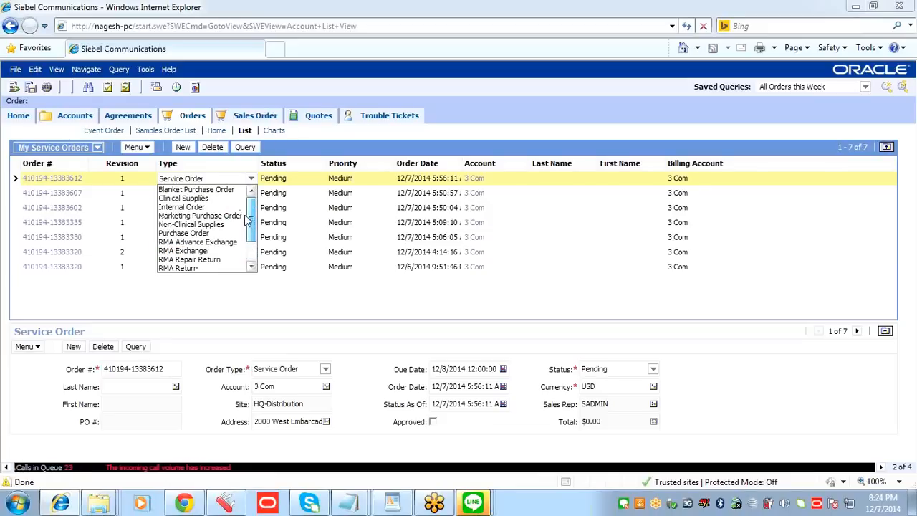
{"action": "left_click_drag", "start_coordinate": [207, 179], "coordinate": [161, 184]}
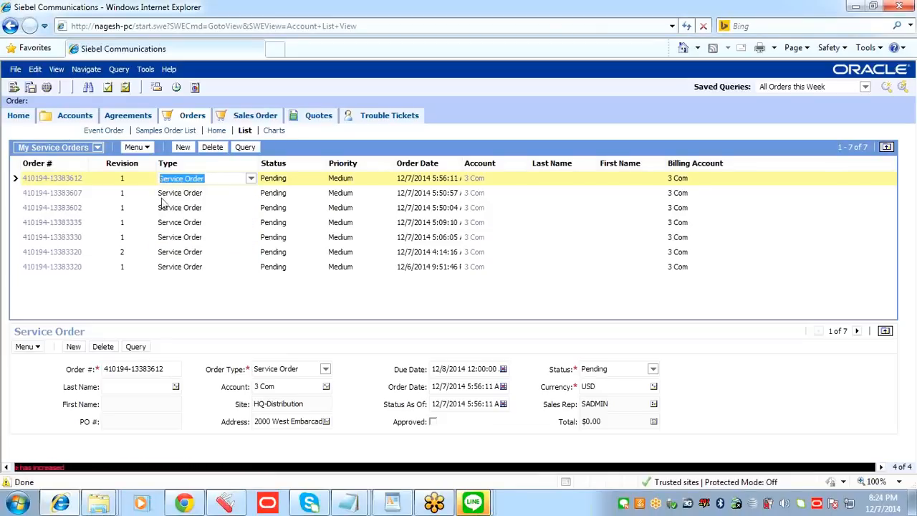
Step: Return to Siebel Tools and set the new argument's Field Name to Order Type, finding the field with the filter *Type*
{"action": "left_click", "coordinate": [226, 504]}
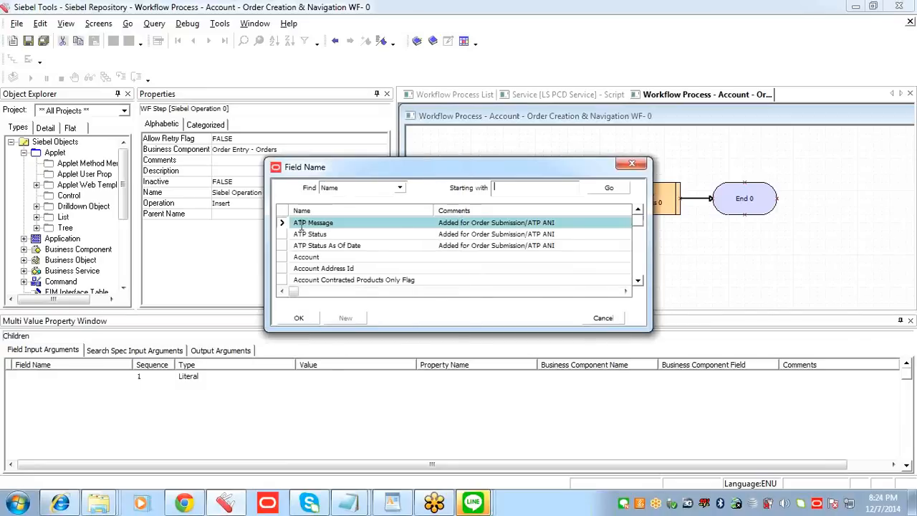
{"action": "key", "text": "Escape"}
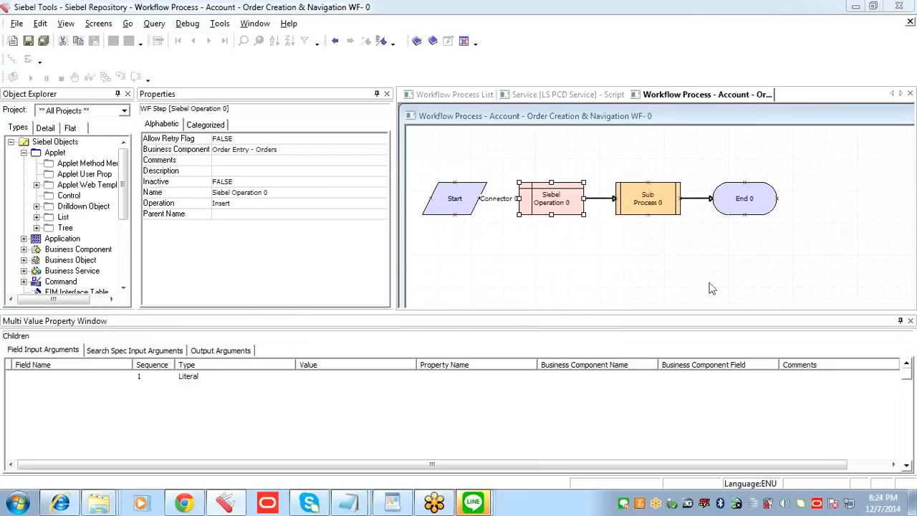
{"action": "left_click", "coordinate": [132, 380]}
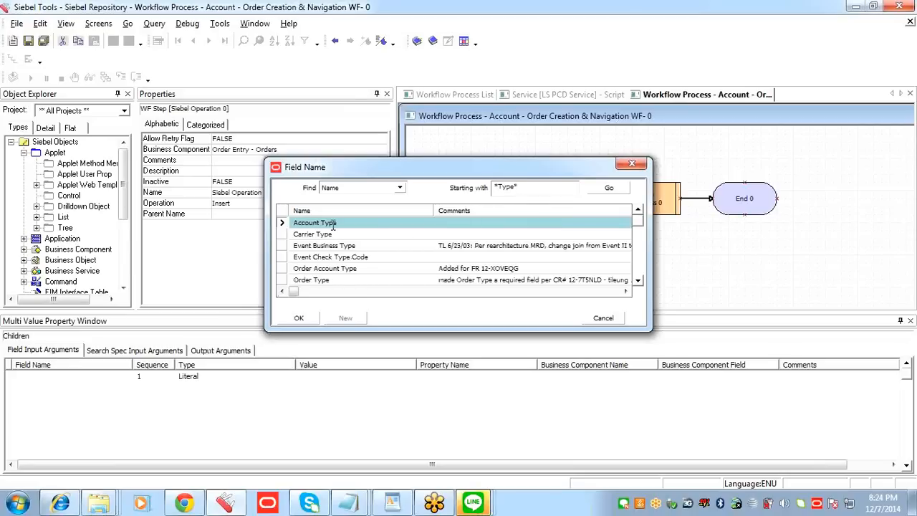
{"action": "left_click", "coordinate": [338, 280]}
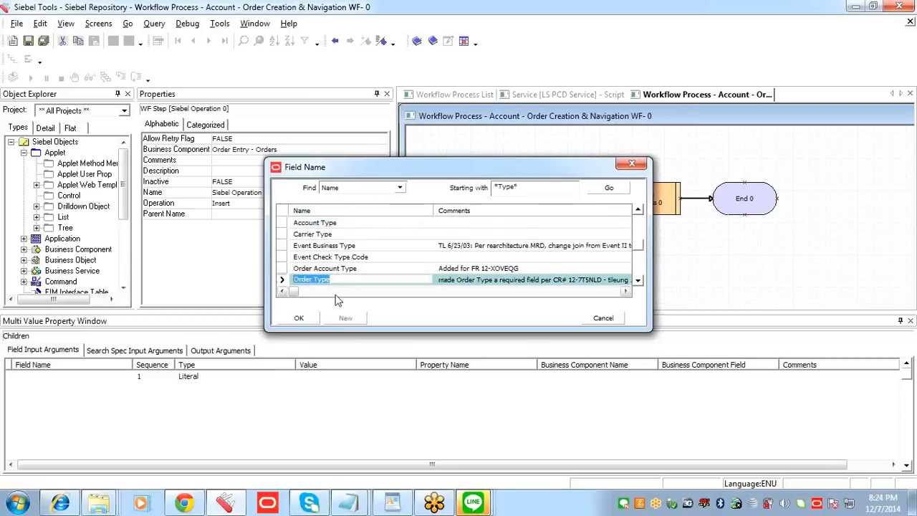
{"action": "left_click", "coordinate": [638, 281]}
{"action": "left_click", "coordinate": [638, 281]}
{"action": "left_click", "coordinate": [638, 281]}
{"action": "left_click", "coordinate": [638, 281]}
{"action": "left_click", "coordinate": [638, 281]}
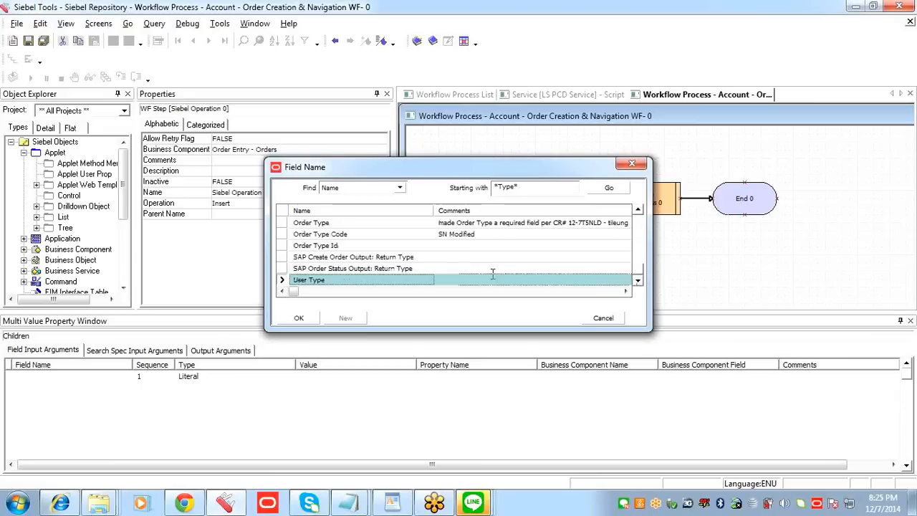
{"action": "left_click", "coordinate": [319, 223]}
{"action": "left_click", "coordinate": [300, 318]}
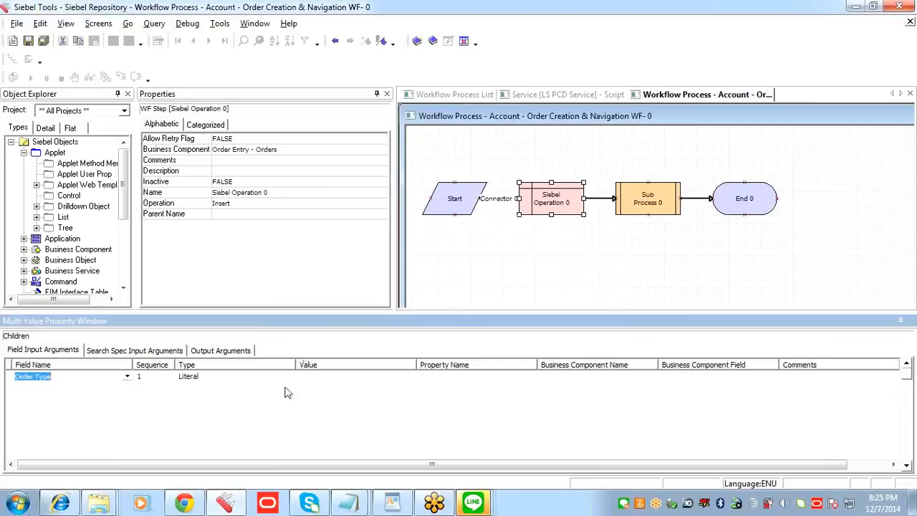
{"action": "left_click", "coordinate": [227, 377]}
{"action": "left_click", "coordinate": [316, 378]}
{"action": "left_click", "coordinate": [252, 378]}
{"action": "left_click", "coordinate": [252, 379]}
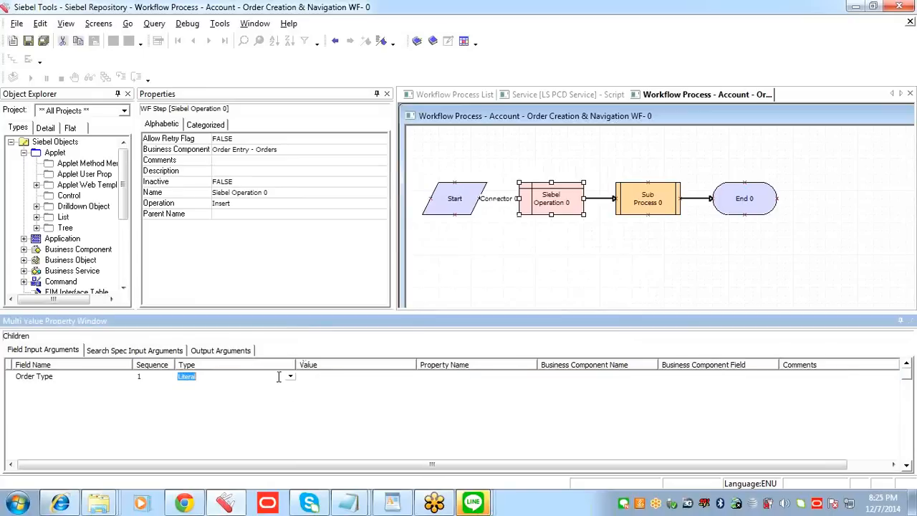
{"action": "left_click", "coordinate": [312, 382]}
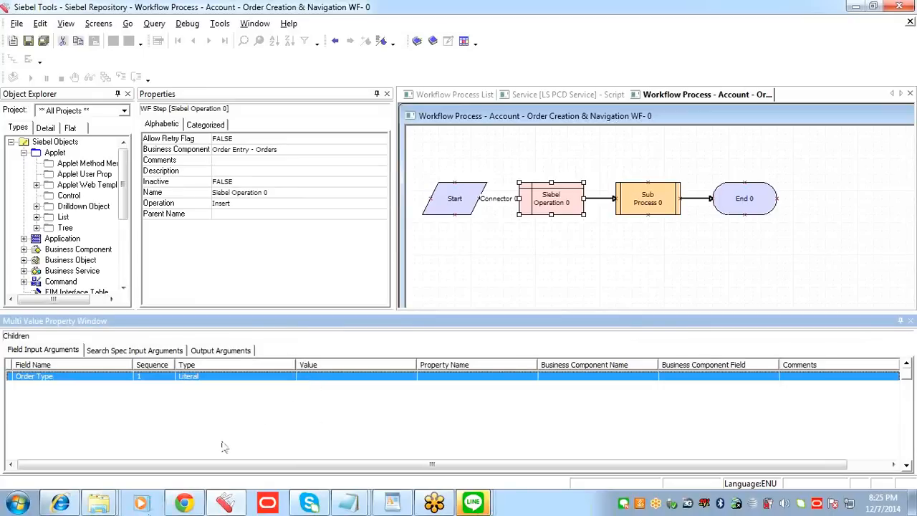
{"action": "left_click", "coordinate": [326, 378]}
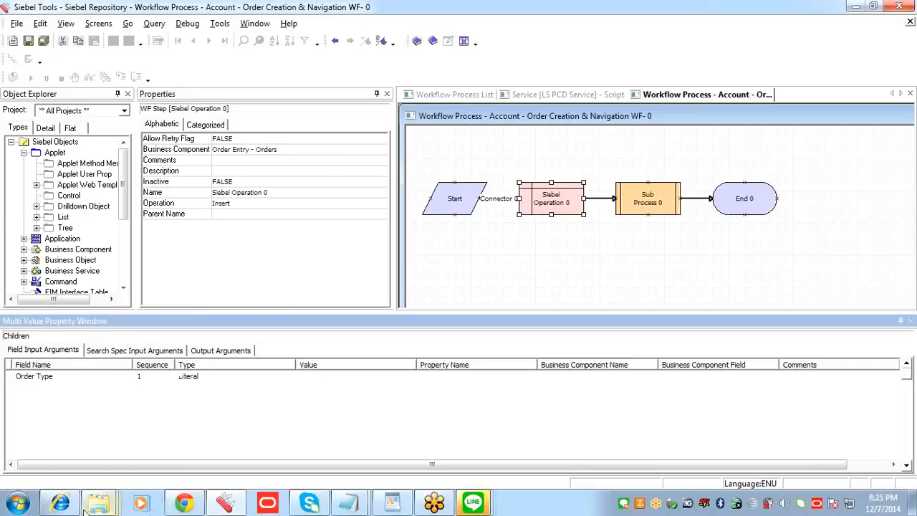
Step: Switch to Siebel Communications and review the full range of Type choices for the selected service order
{"action": "left_click", "coordinate": [60, 503]}
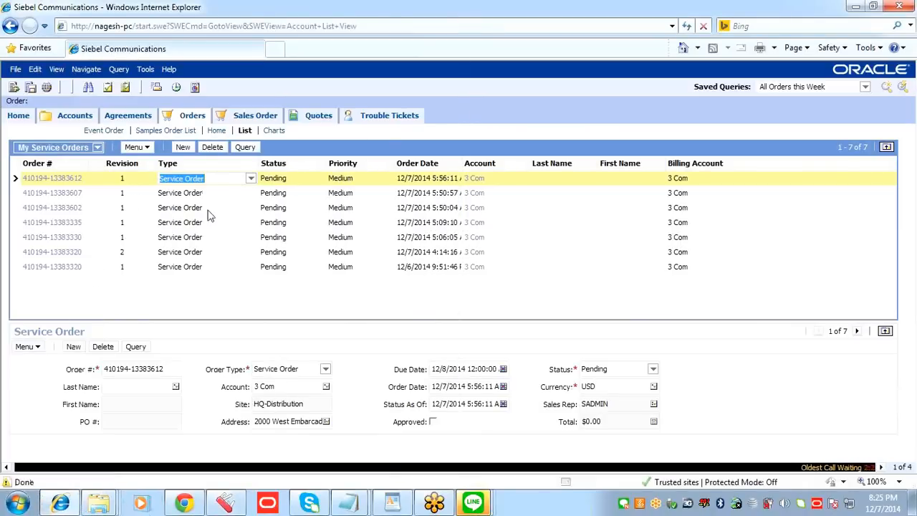
{"action": "left_click", "coordinate": [251, 178]}
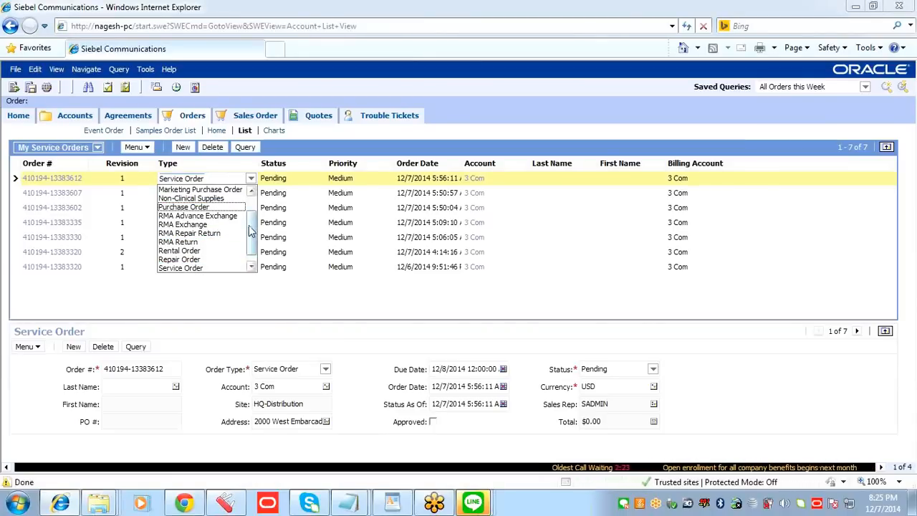
{"action": "scroll", "coordinate": [250, 219], "scroll_direction": "up", "scroll_amount": 1}
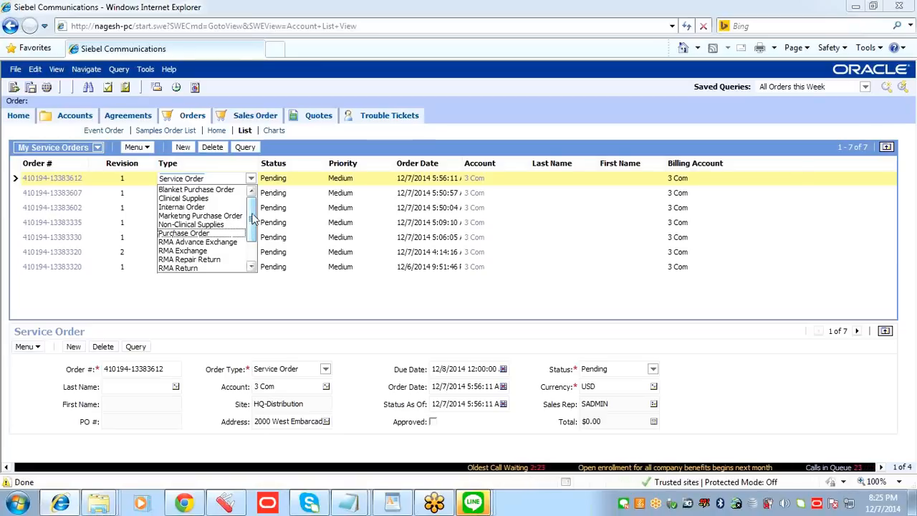
{"action": "scroll", "coordinate": [251, 222], "scroll_direction": "down", "scroll_amount": 2}
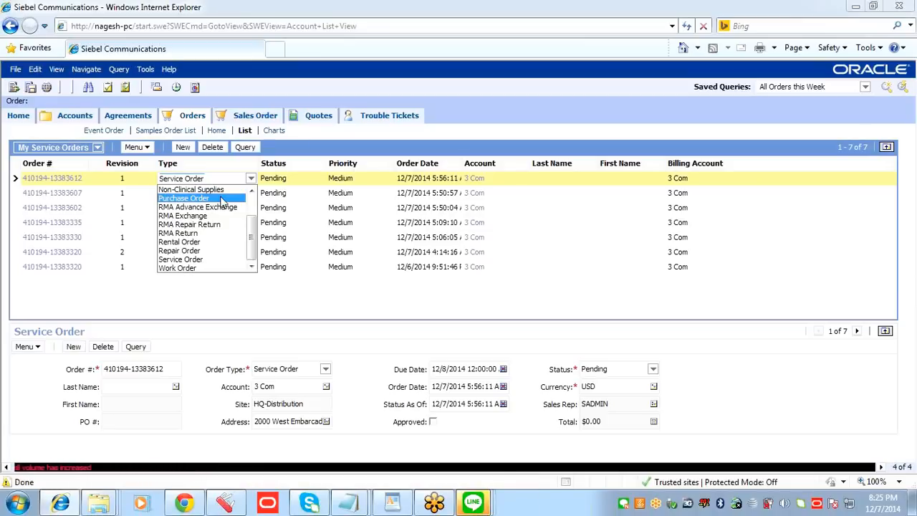
Step: Return to Siebel Tools and consult the Notepad note containing the LookupValue expression for the order type's value
{"action": "key", "text": "alt+Tab"}
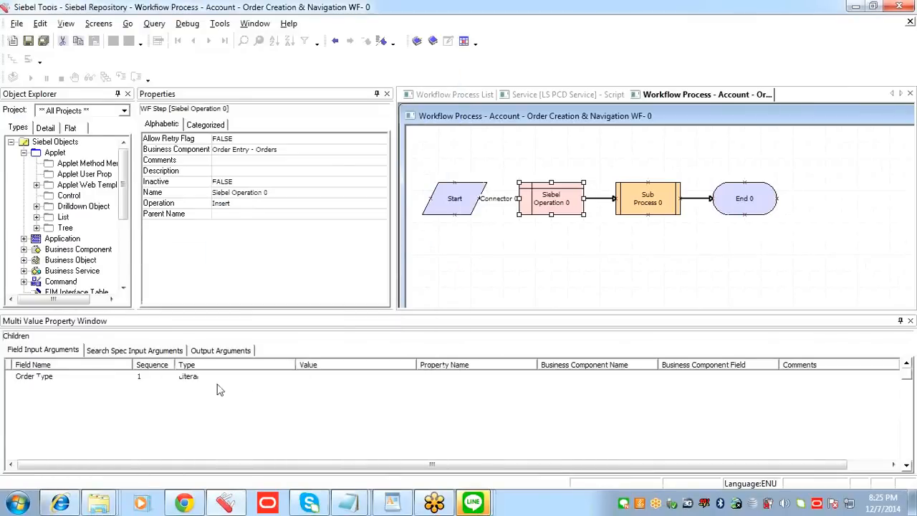
{"action": "left_click", "coordinate": [111, 378]}
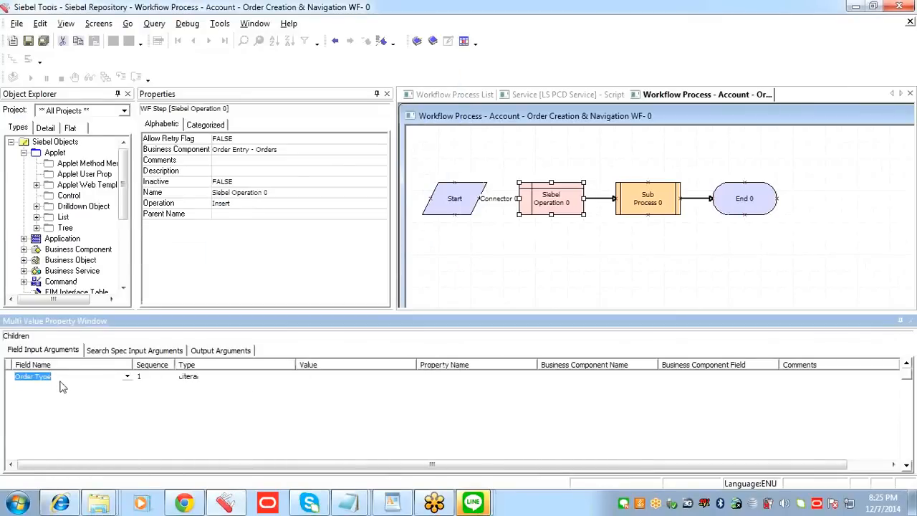
{"action": "left_click", "coordinate": [306, 379]}
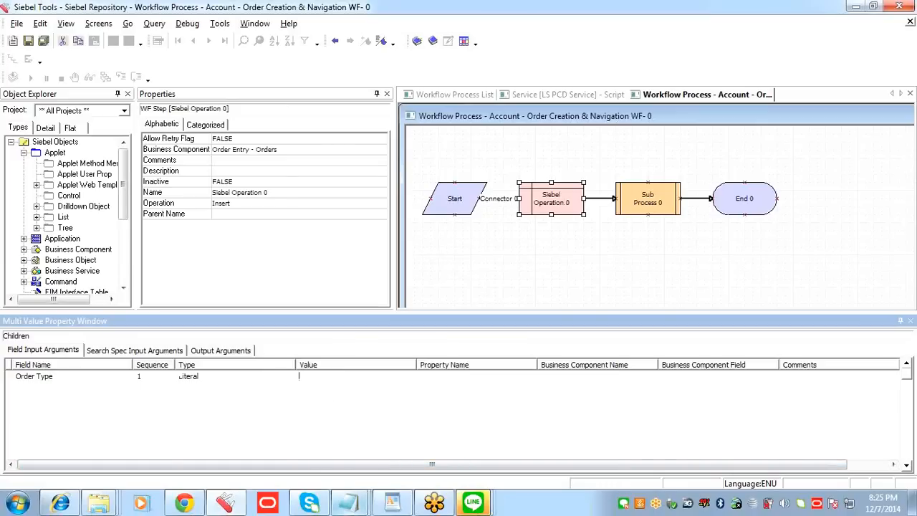
{"action": "mouse_move", "coordinate": [359, 508]}
{"action": "left_click", "coordinate": [379, 438]}
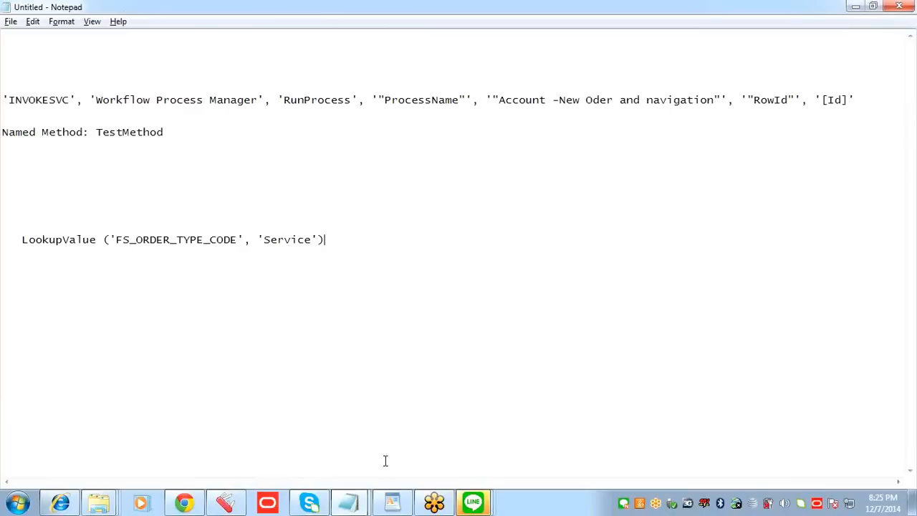
{"action": "key", "text": "alt+Tab"}
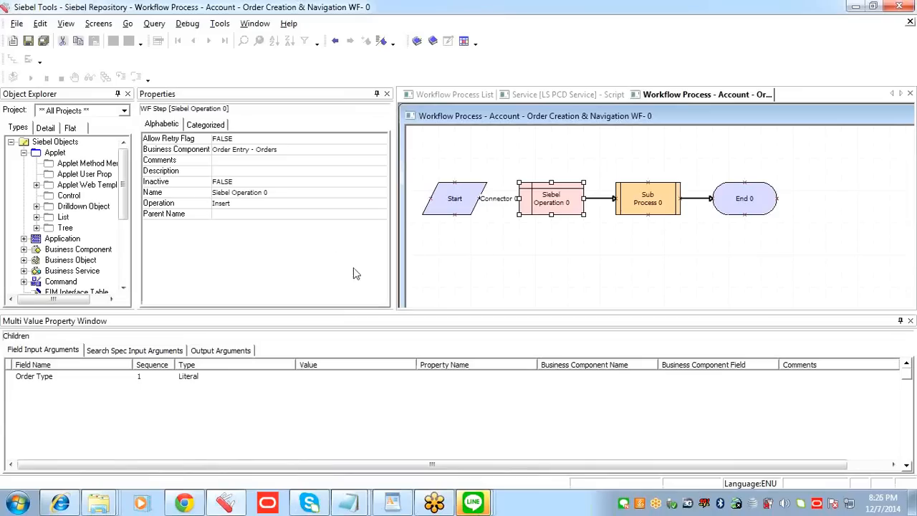
Step: Save the workflow and set the Type of the Order Type input argument to Expression
{"action": "left_click", "coordinate": [27, 41]}
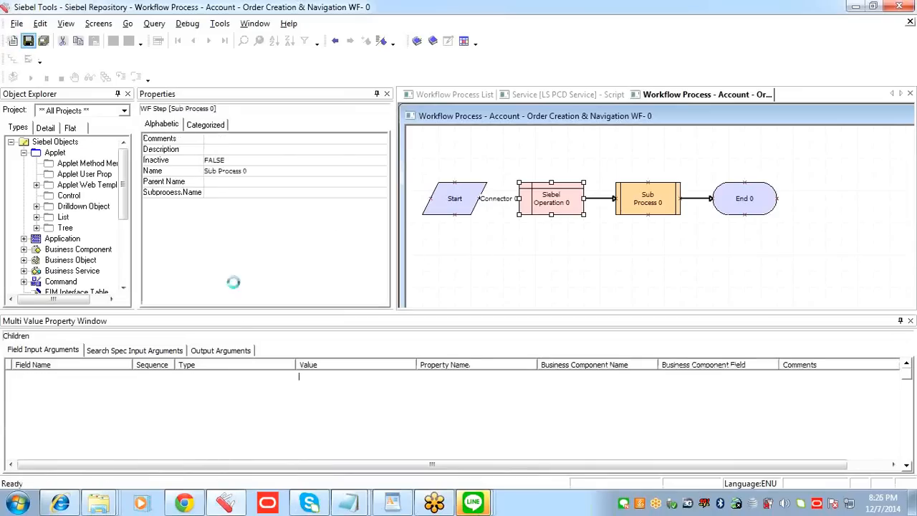
{"action": "left_click", "coordinate": [72, 377]}
{"action": "left_click", "coordinate": [76, 376]}
{"action": "left_click", "coordinate": [215, 379]}
{"action": "left_click", "coordinate": [318, 378]}
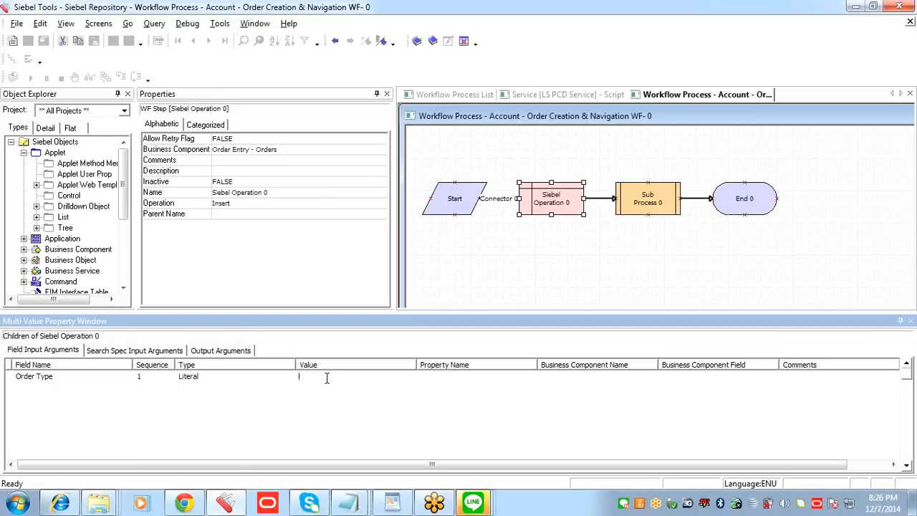
{"action": "left_click", "coordinate": [291, 380]}
{"action": "left_click", "coordinate": [289, 378]}
{"action": "left_click", "coordinate": [290, 377]}
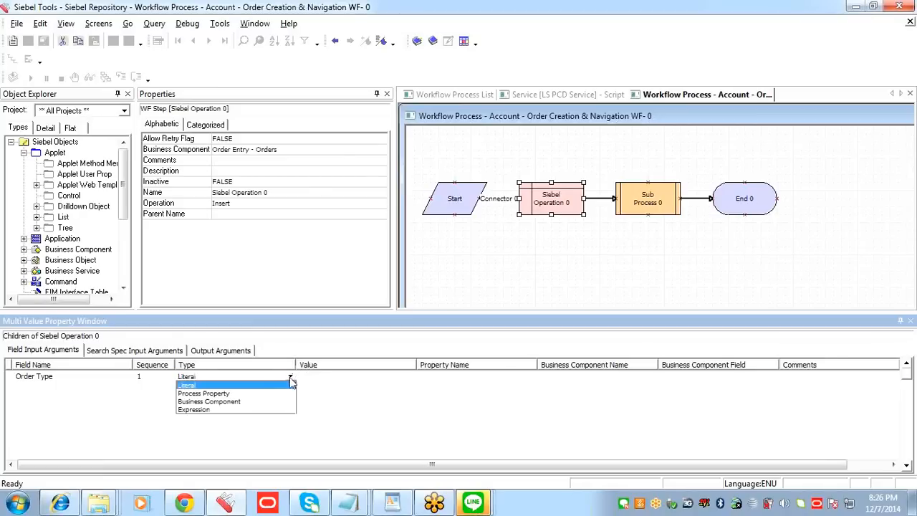
{"action": "left_click", "coordinate": [215, 409]}
Step: Switch to Notepad and copy the expression LookupValue ('FS_ORDER_TYPE_CODE', 'Service')
{"action": "left_click", "coordinate": [340, 380]}
{"action": "left_click", "coordinate": [340, 380]}
{"action": "mouse_move", "coordinate": [351, 506]}
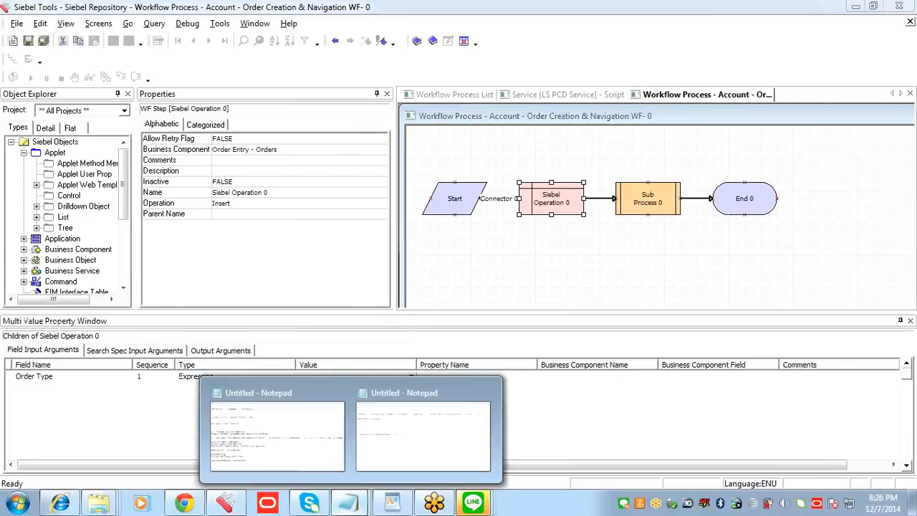
{"action": "left_click", "coordinate": [393, 447]}
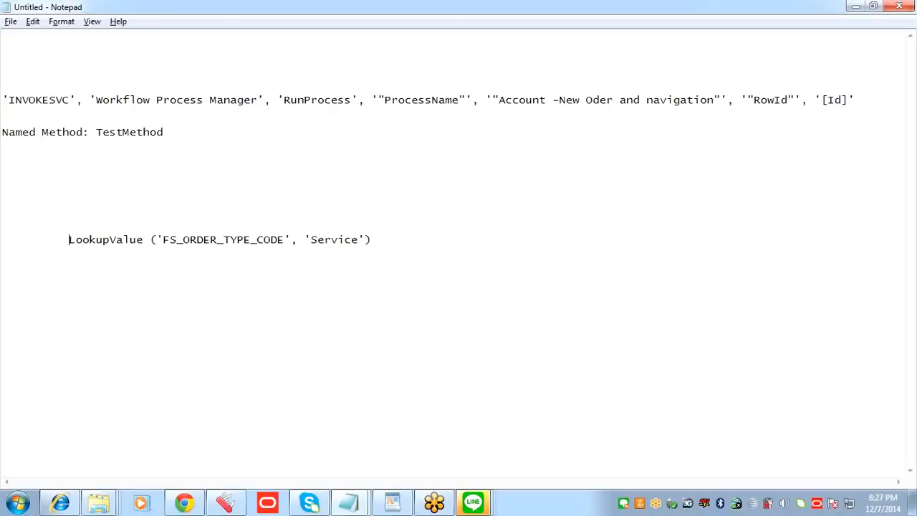
{"action": "left_click_drag", "start_coordinate": [185, 242], "coordinate": [306, 242]}
{"action": "left_click_drag", "start_coordinate": [380, 241], "coordinate": [331, 240]}
{"action": "left_click_drag", "start_coordinate": [395, 240], "coordinate": [91, 240]}
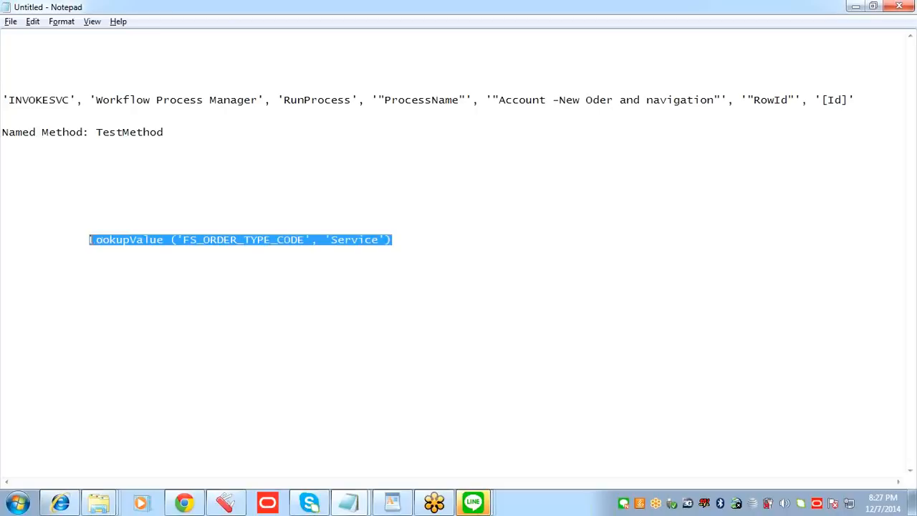
Step: Return to Siebel Tools, set the Order Type argument's Value to LookupValue ('FS_ORDER_TYPE_CODE', 'Service'), and save the workflow
{"action": "key", "text": "alt+Tab"}
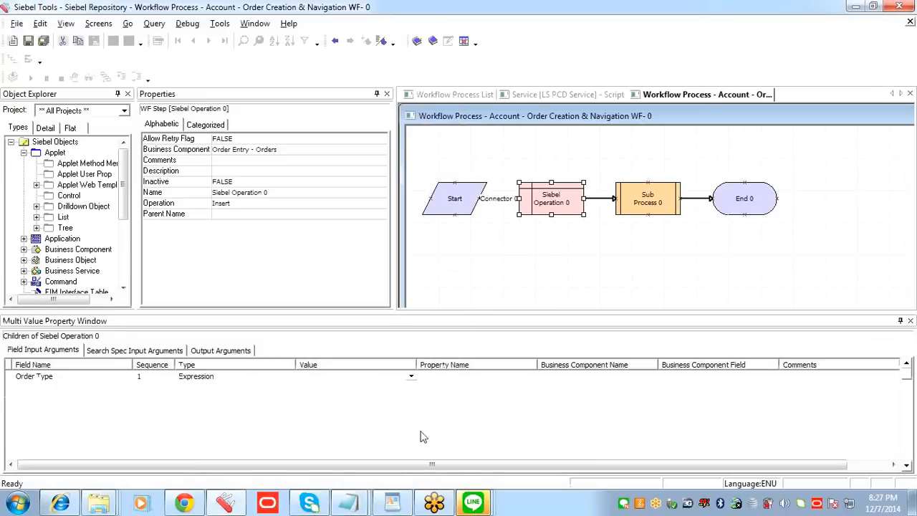
{"action": "left_click", "coordinate": [322, 378]}
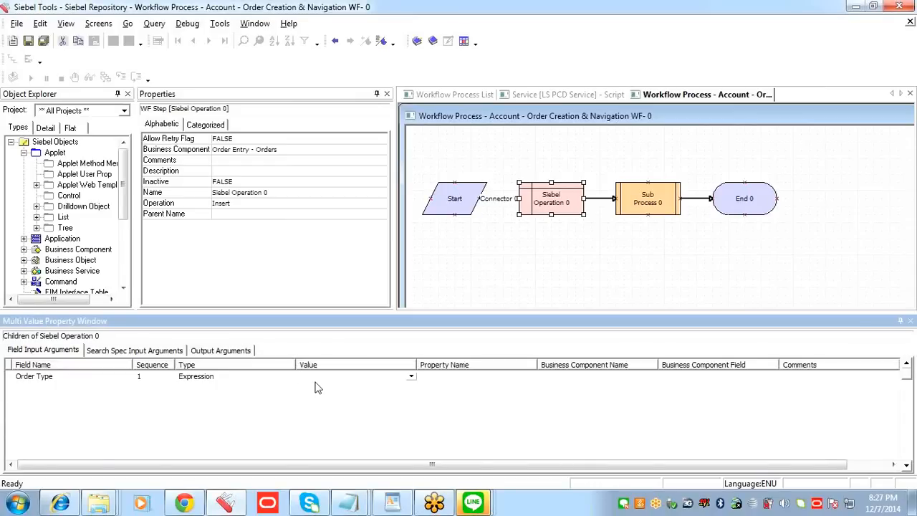
{"action": "key", "text": "ctrl+v"}
{"action": "left_click_drag", "start_coordinate": [417, 365], "coordinate": [503, 367]}
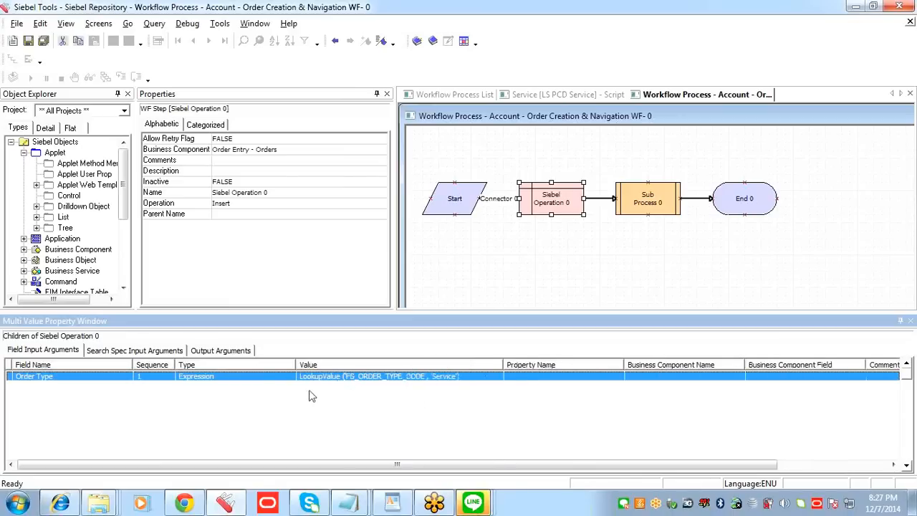
{"action": "left_click", "coordinate": [197, 377]}
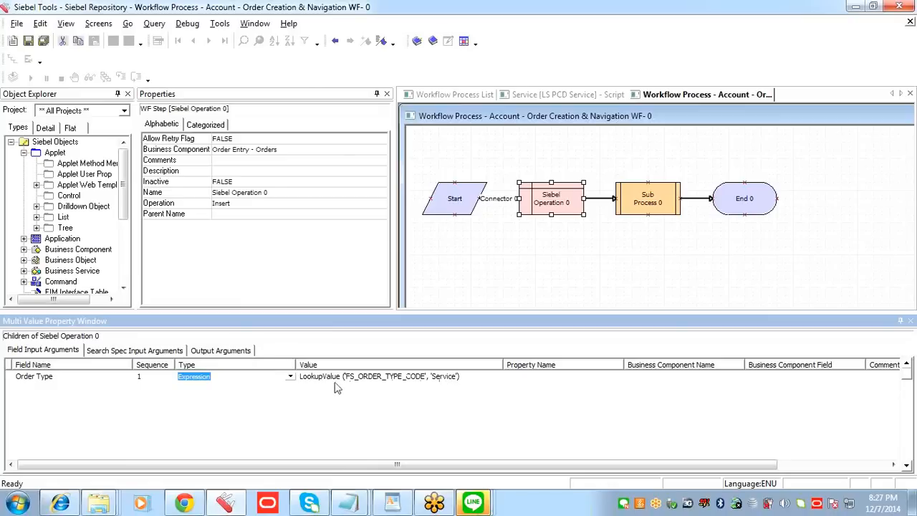
{"action": "left_click", "coordinate": [487, 378]}
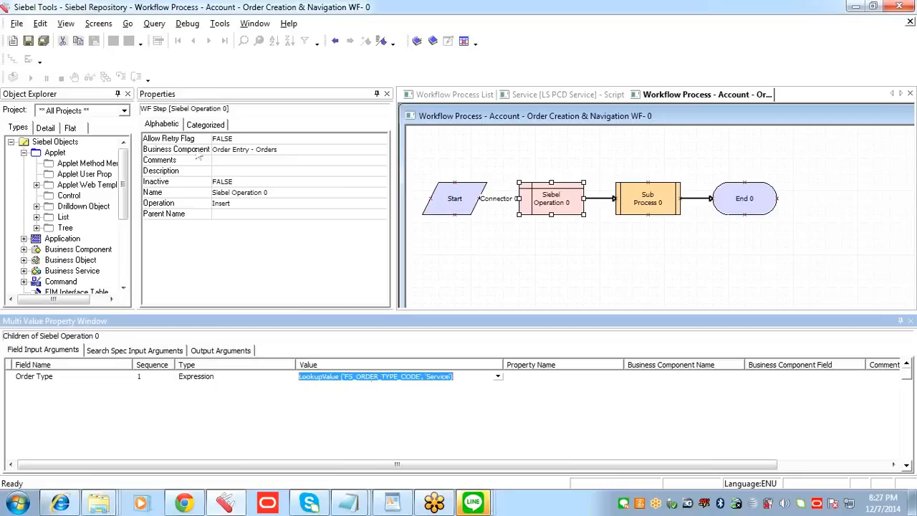
{"action": "left_click", "coordinate": [29, 41]}
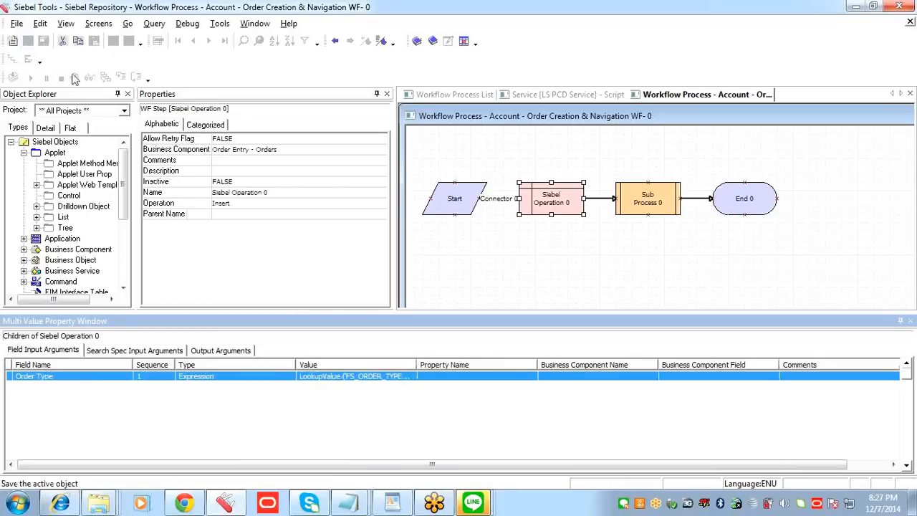
{"action": "left_click_drag", "start_coordinate": [415, 366], "coordinate": [517, 375]}
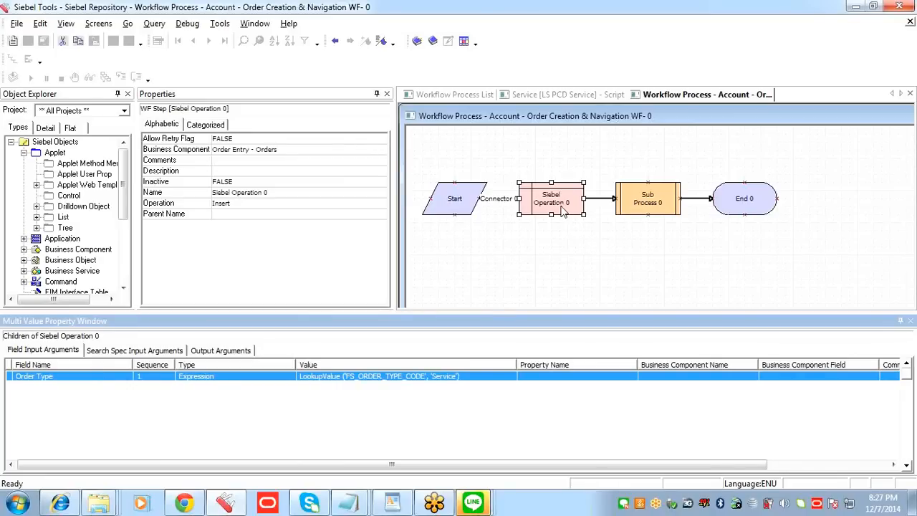
Step: Go back from the Sub Process to the workflow process list and add a new workflow process named Order Navigation WF
{"action": "left_click", "coordinate": [650, 206]}
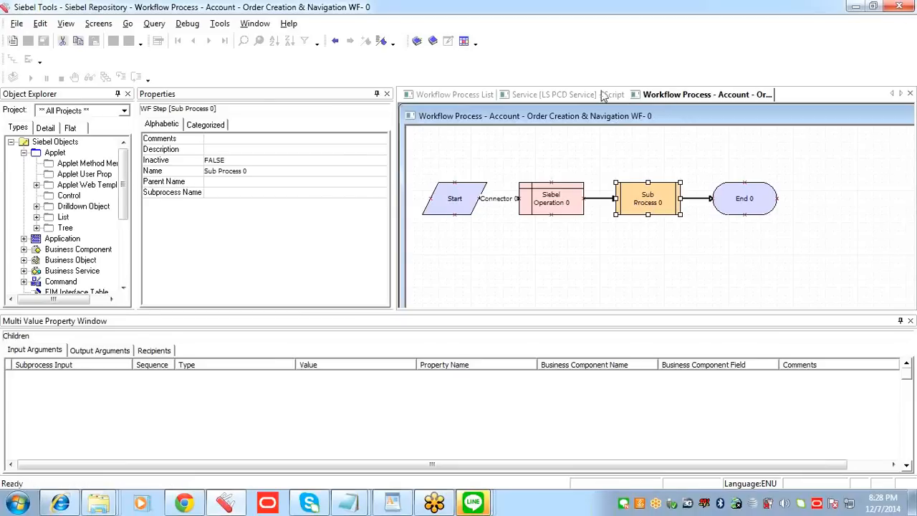
{"action": "left_click", "coordinate": [576, 95]}
{"action": "left_click", "coordinate": [484, 97]}
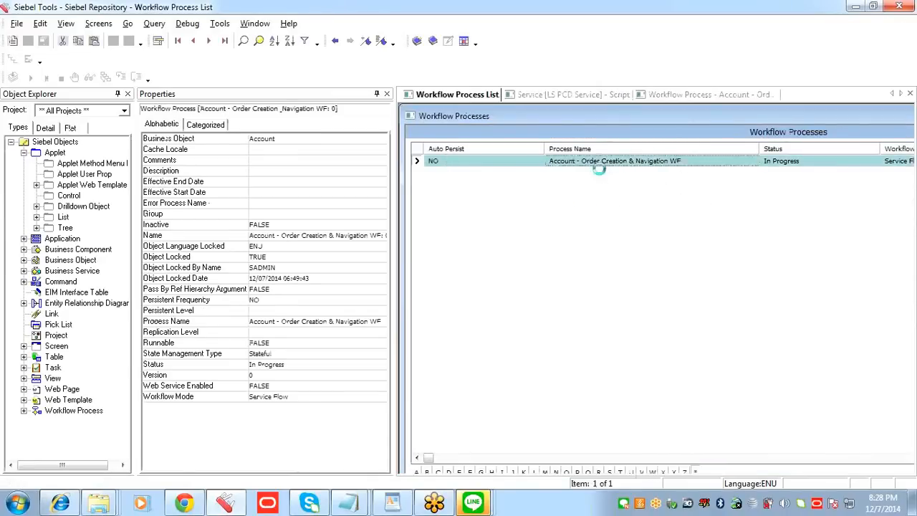
{"action": "key", "text": "ctrl+n"}
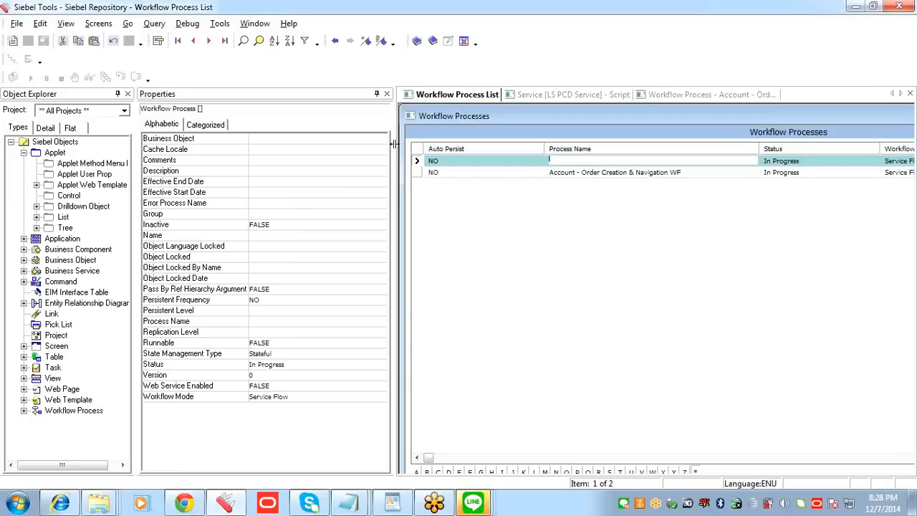
{"action": "left_click", "coordinate": [387, 94]}
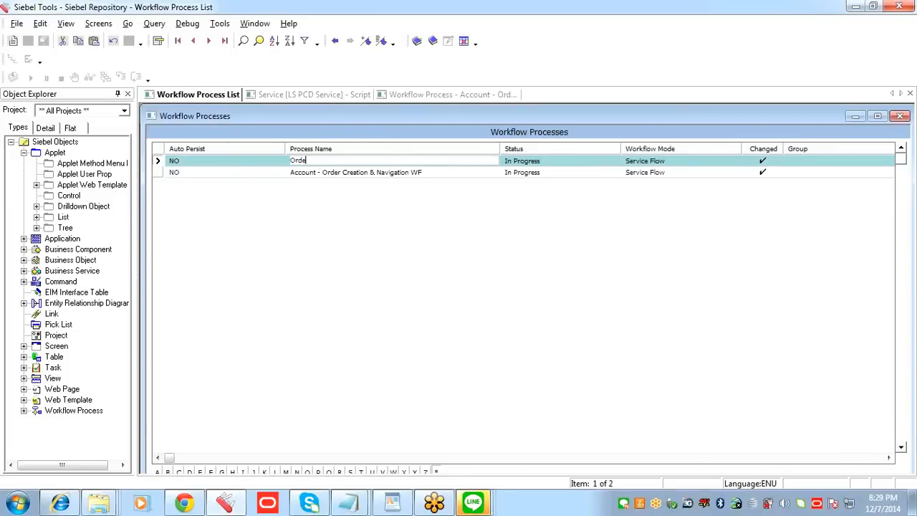
{"action": "type", "text": "Navigation WF"}
{"action": "left_click", "coordinate": [550, 162]}
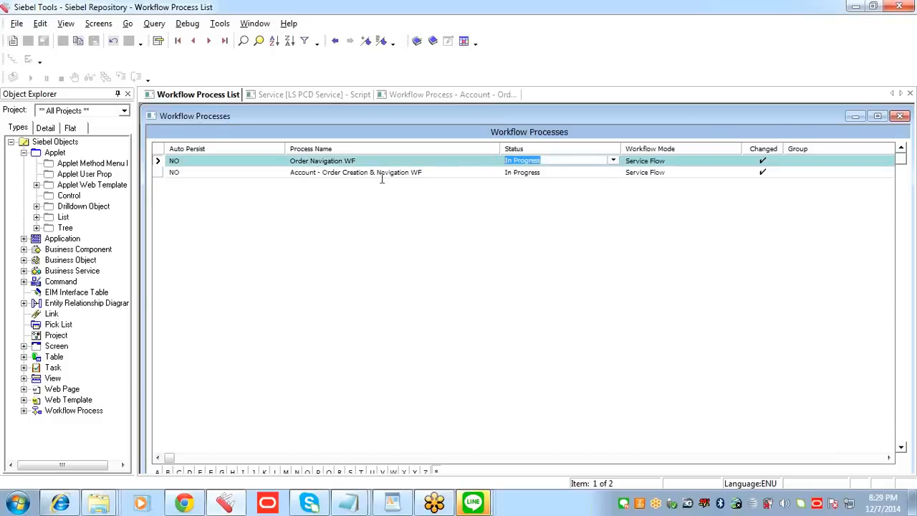
{"action": "left_click", "coordinate": [423, 179]}
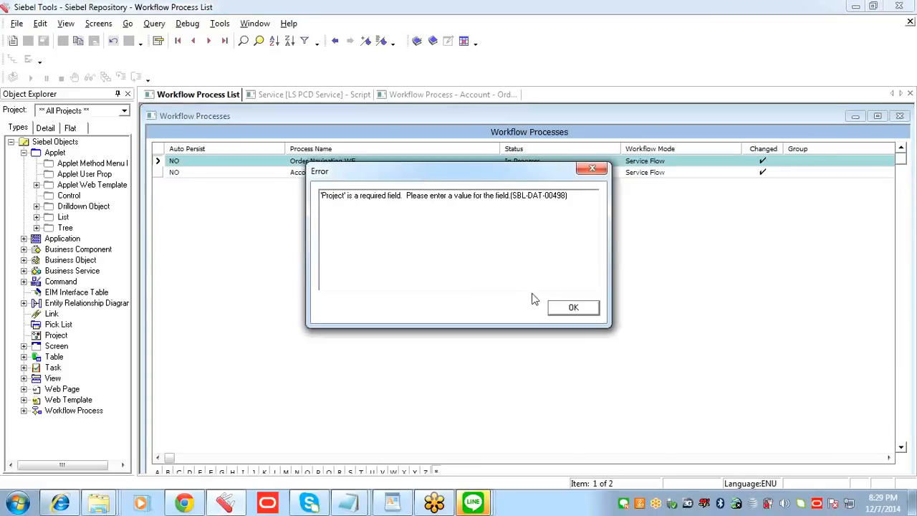
{"action": "left_click", "coordinate": [565, 309]}
Step: Set the Workflow Mode of the Order Navigation WF process to Interactive Flow
{"action": "left_click", "coordinate": [553, 161]}
{"action": "key", "text": "Tab"}
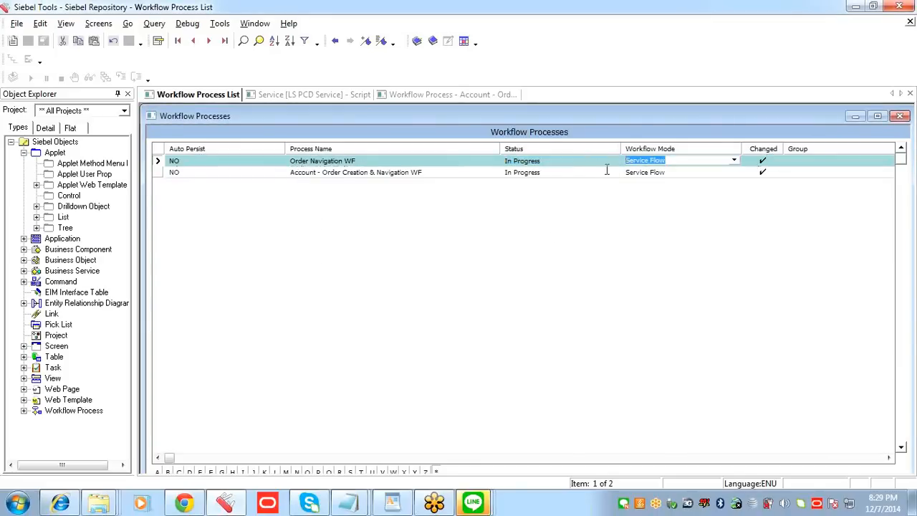
{"action": "key", "text": "Tab"}
{"action": "left_click", "coordinate": [556, 165]}
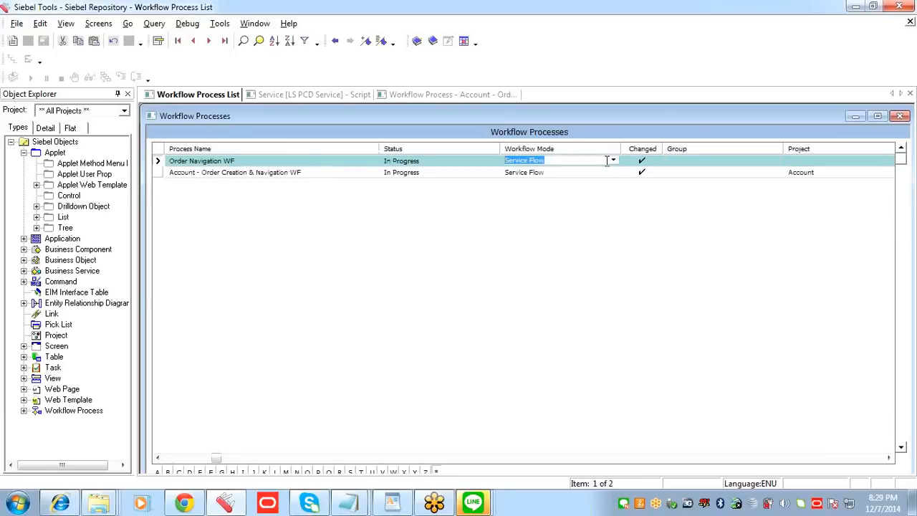
{"action": "left_click", "coordinate": [613, 161]}
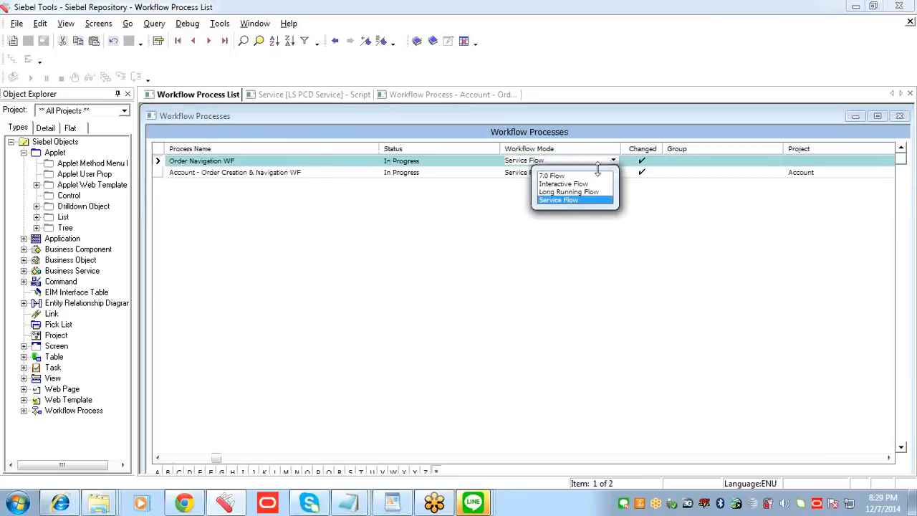
{"action": "left_click", "coordinate": [584, 187]}
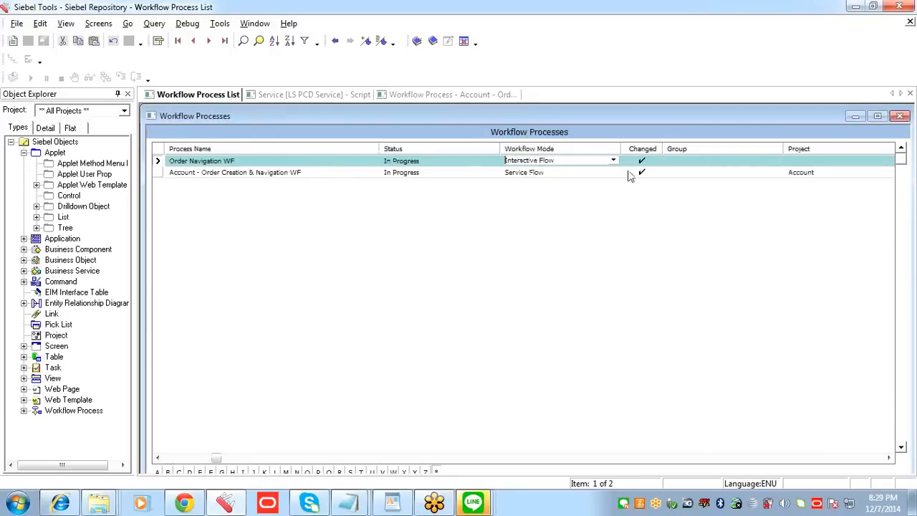
{"action": "left_click", "coordinate": [682, 161]}
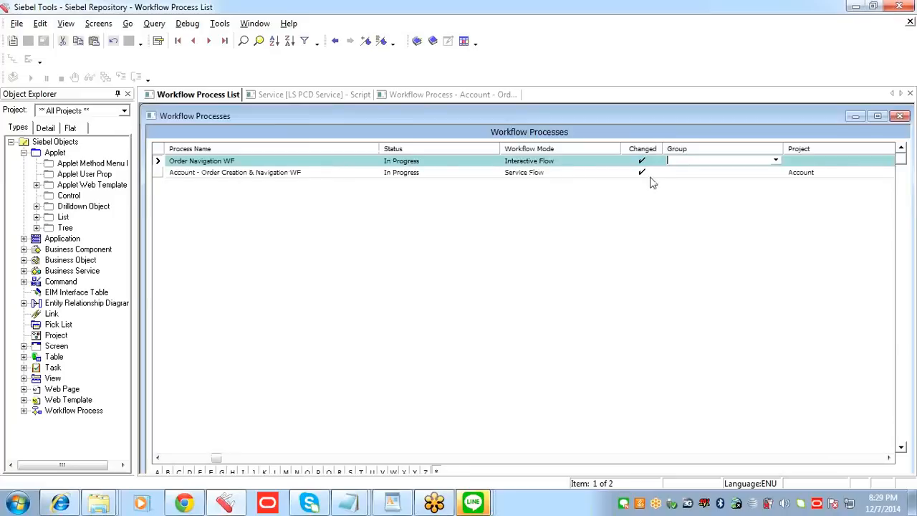
{"action": "left_click", "coordinate": [564, 160]}
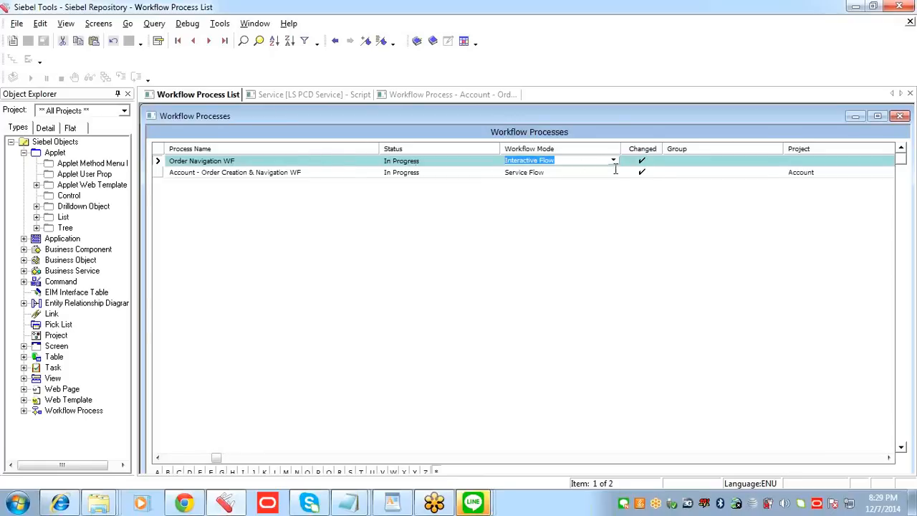
Step: Review the Group, Project and Business Object fields of the Order Navigation WF record
{"action": "left_click", "coordinate": [671, 162]}
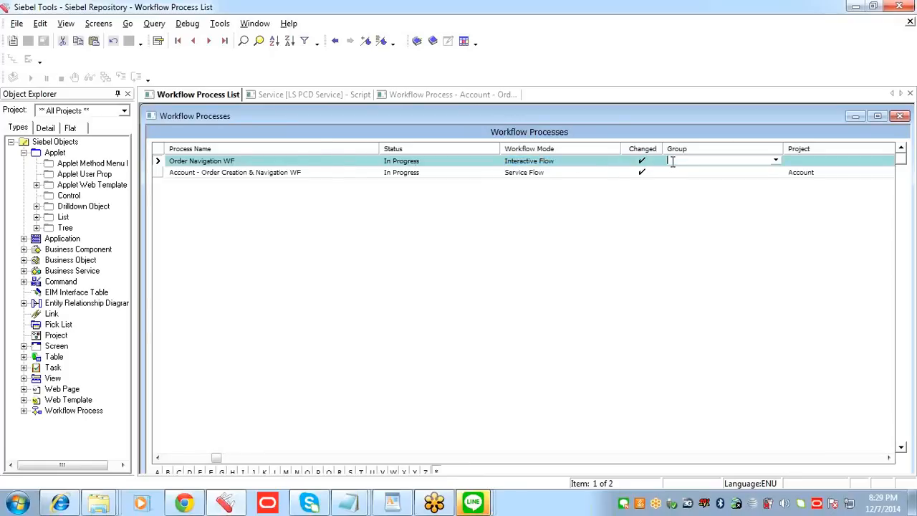
{"action": "key", "text": "Tab"}
{"action": "key", "text": "Tab"}
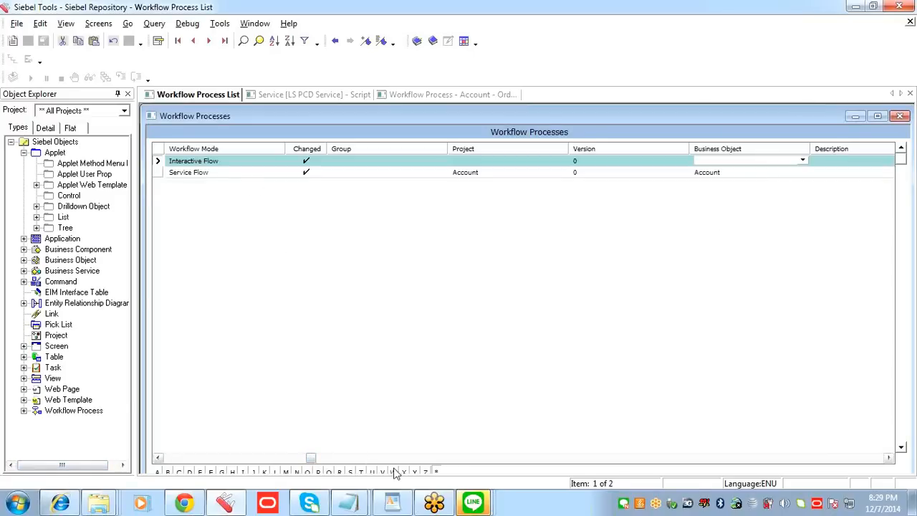
{"action": "left_click_drag", "start_coordinate": [310, 459], "coordinate": [172, 470]}
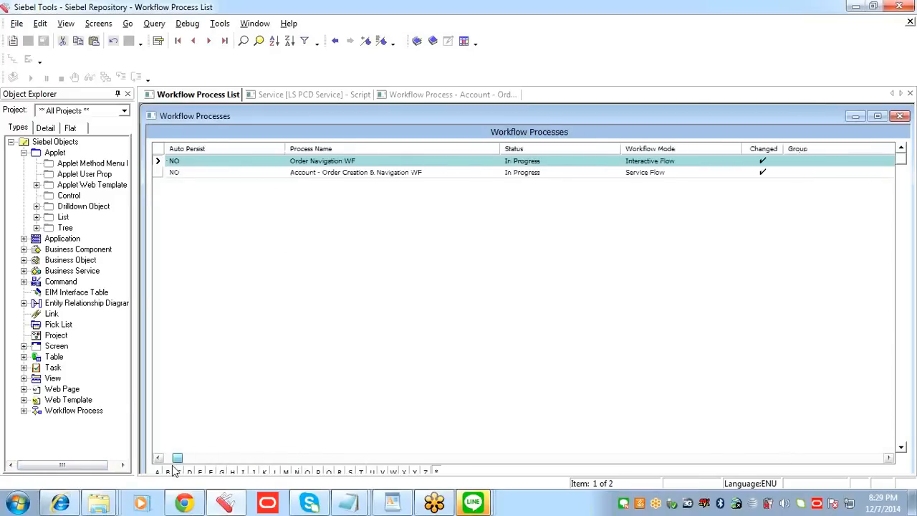
{"action": "left_click", "coordinate": [358, 161]}
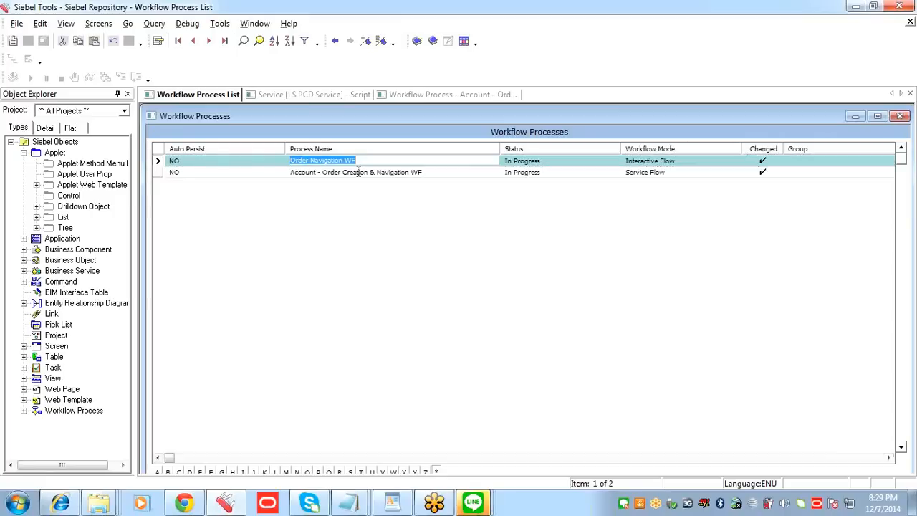
{"action": "key", "text": "Tab"}
{"action": "key", "text": "Tab"}
{"action": "key", "text": "Tab"}
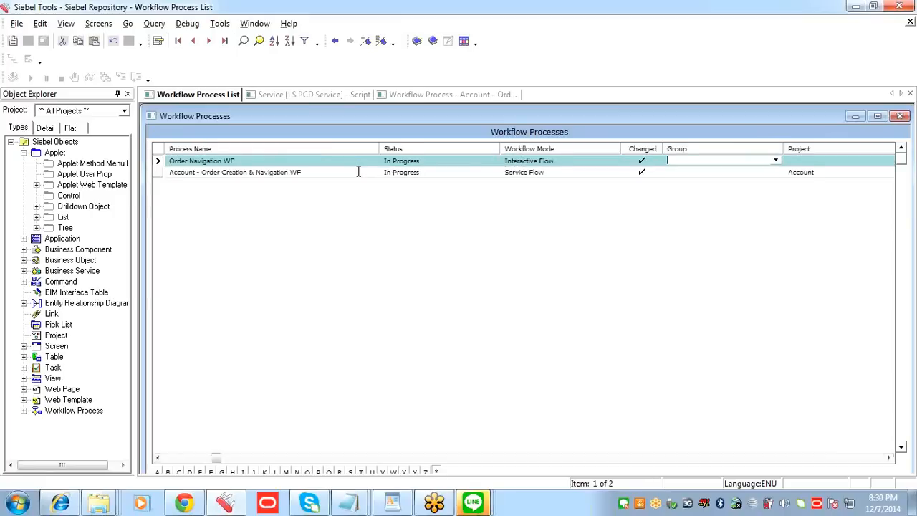
{"action": "key", "text": "Tab"}
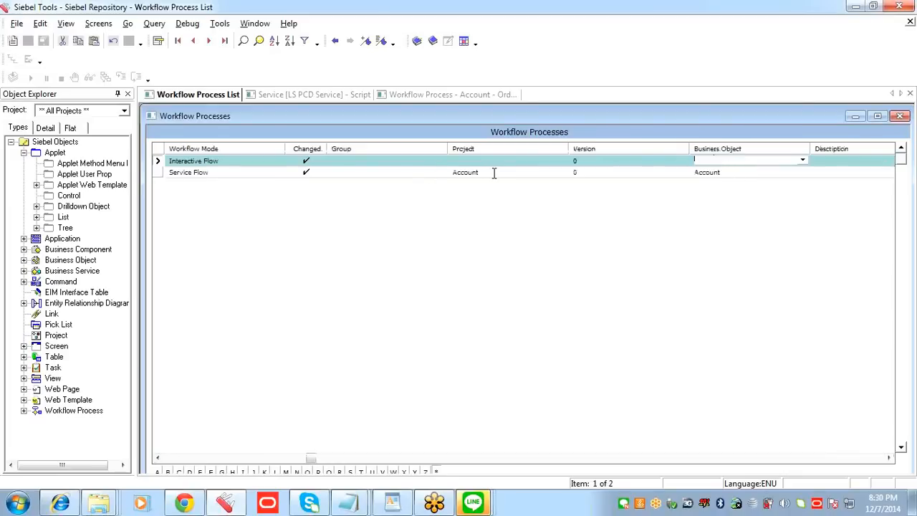
{"action": "left_click_drag", "start_coordinate": [311, 458], "coordinate": [169, 475]}
{"action": "left_click", "coordinate": [412, 176]}
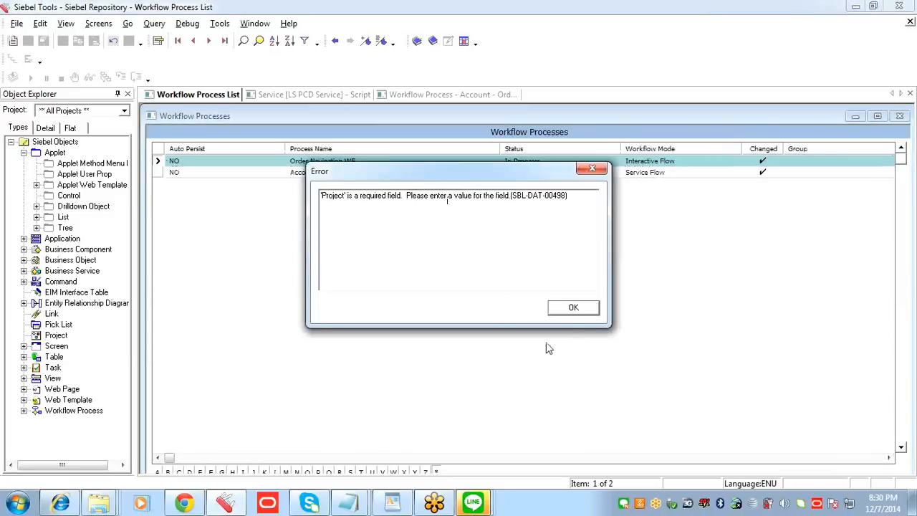
{"action": "left_click", "coordinate": [573, 309]}
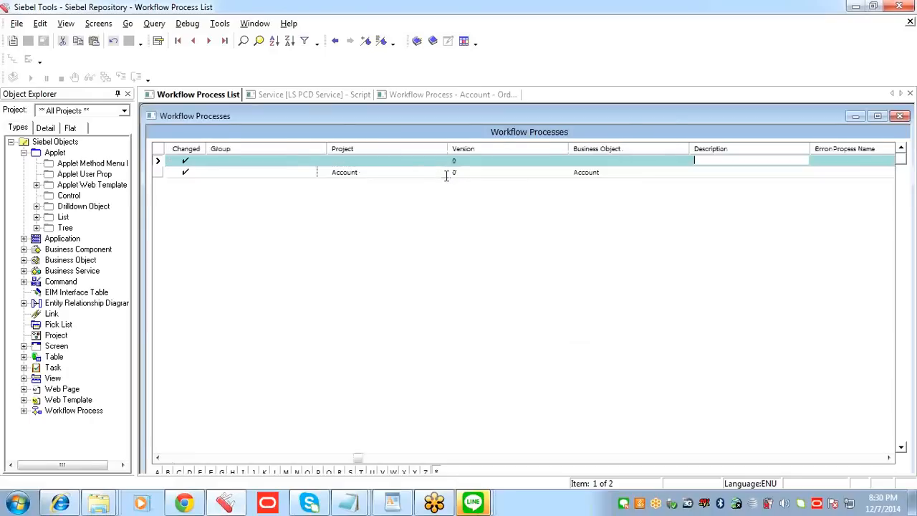
{"action": "left_click", "coordinate": [571, 161]}
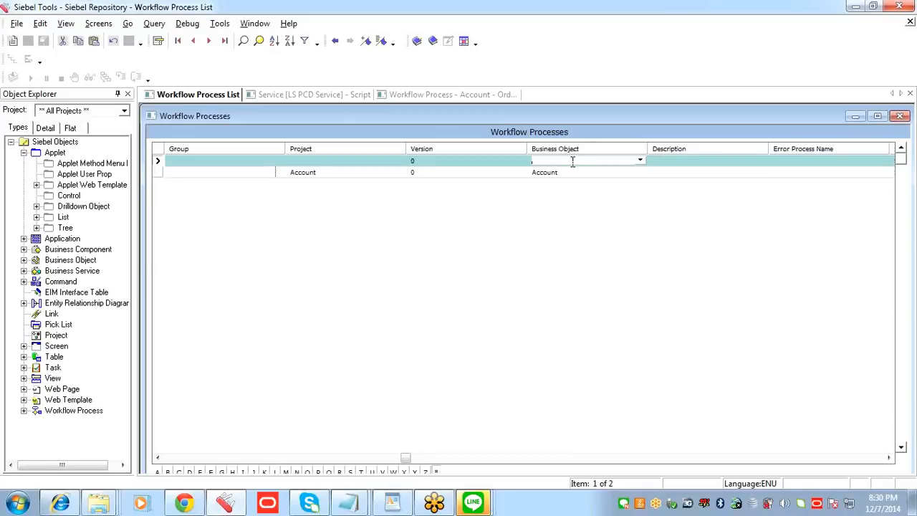
Step: Switch to Siebel Communications, open the first service order's line items, and copy the business object name from the view's About details
{"action": "left_click", "coordinate": [61, 503]}
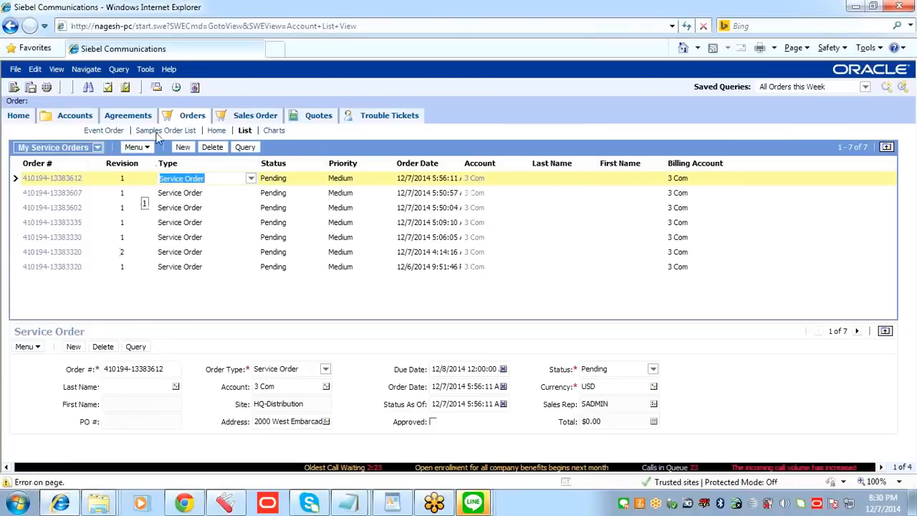
{"action": "left_click", "coordinate": [54, 179]}
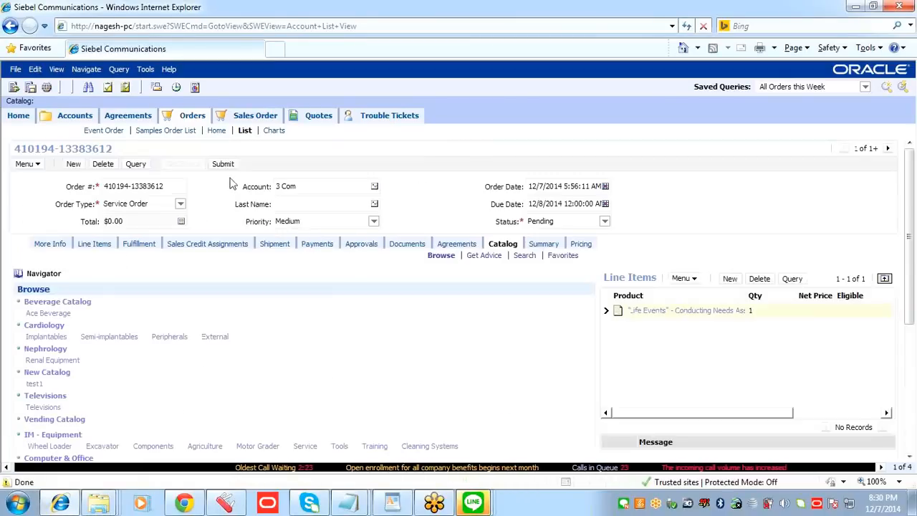
{"action": "left_click", "coordinate": [139, 244]}
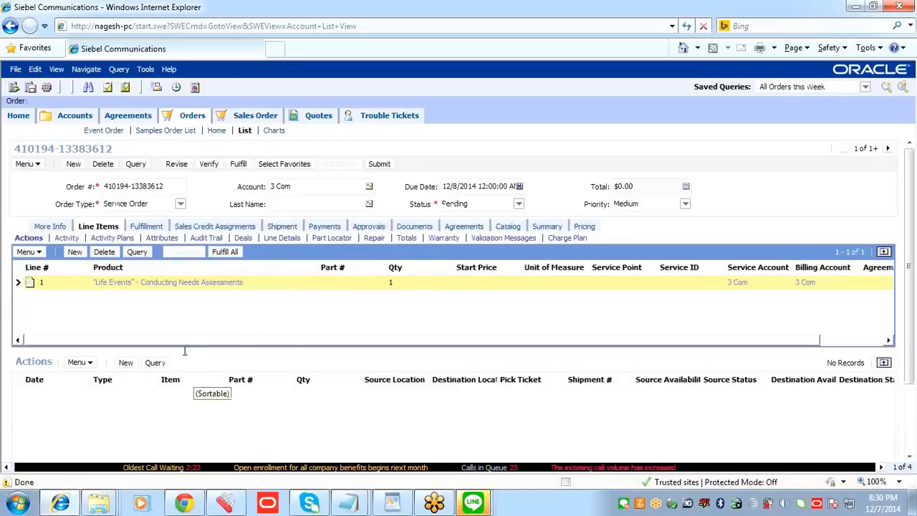
{"action": "left_click", "coordinate": [171, 69]}
{"action": "left_click", "coordinate": [208, 158]}
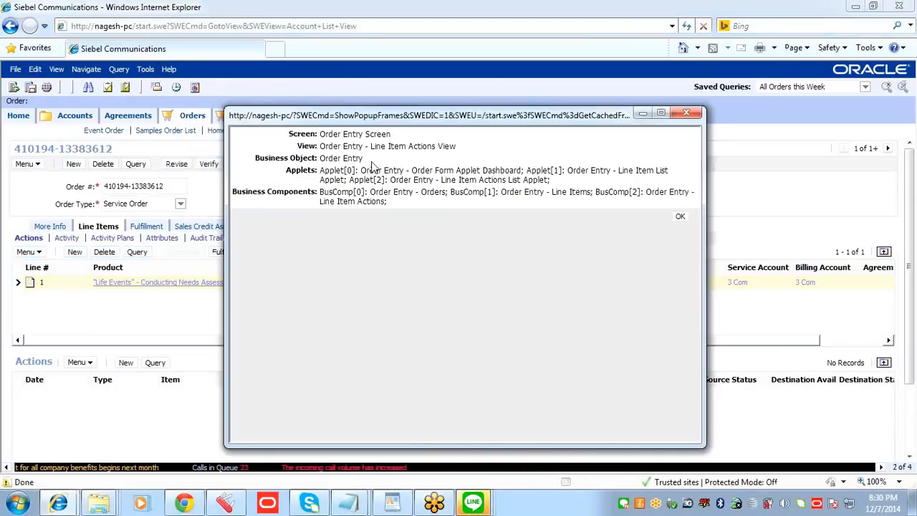
{"action": "left_click_drag", "start_coordinate": [365, 158], "coordinate": [318, 158]}
{"action": "key", "text": "ctrl+c"}
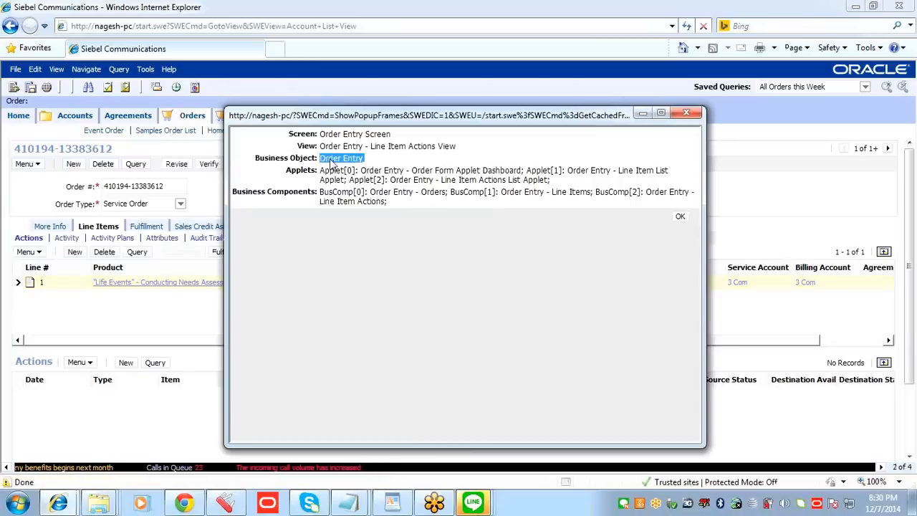
{"action": "left_click", "coordinate": [680, 216]}
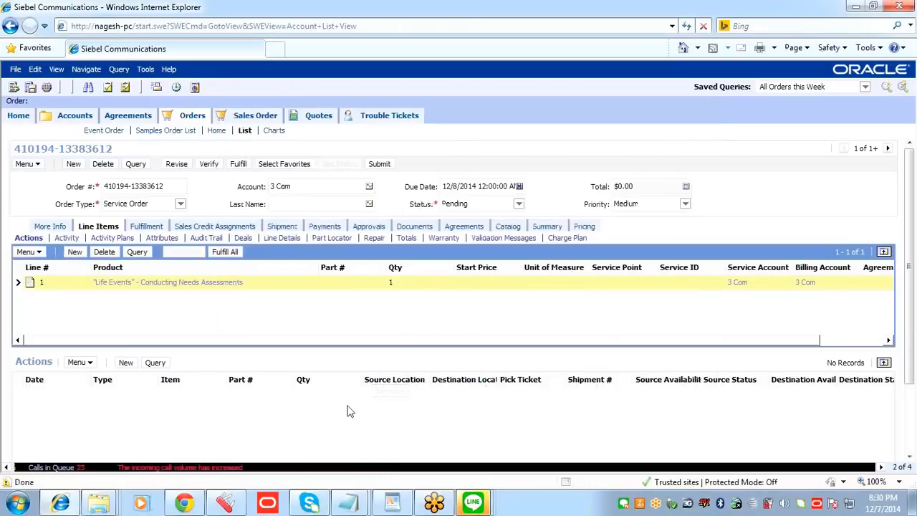
Step: Return to Siebel Tools, set the Business Object of Order Navigation WF to Order Entry, and try to save the record
{"action": "left_click", "coordinate": [225, 503]}
{"action": "key", "text": "ctrl+v"}
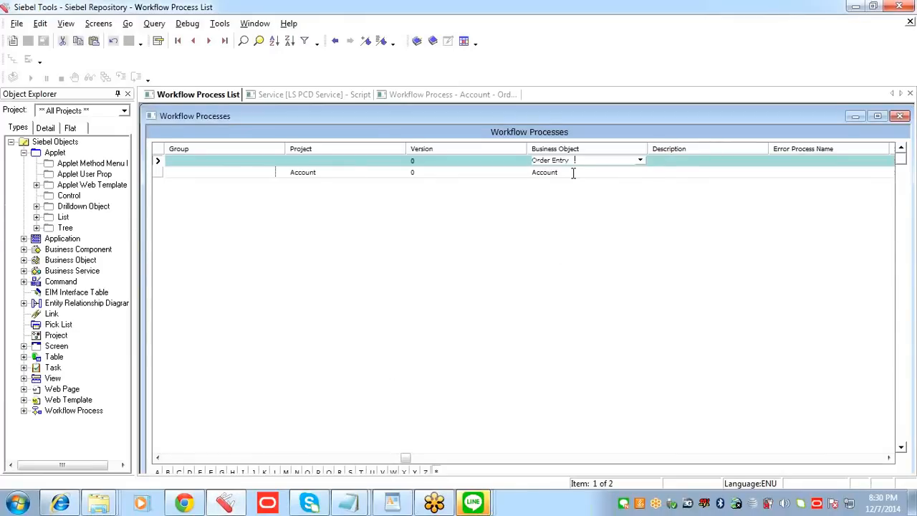
{"action": "left_click_drag", "start_coordinate": [405, 456], "coordinate": [169, 479]}
{"action": "left_click", "coordinate": [435, 172]}
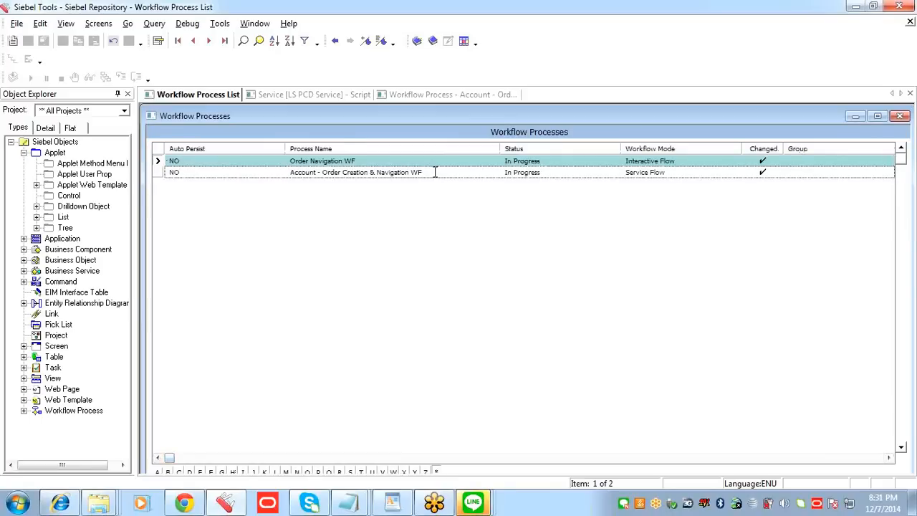
{"action": "left_click", "coordinate": [559, 308]}
{"action": "left_click", "coordinate": [438, 173]}
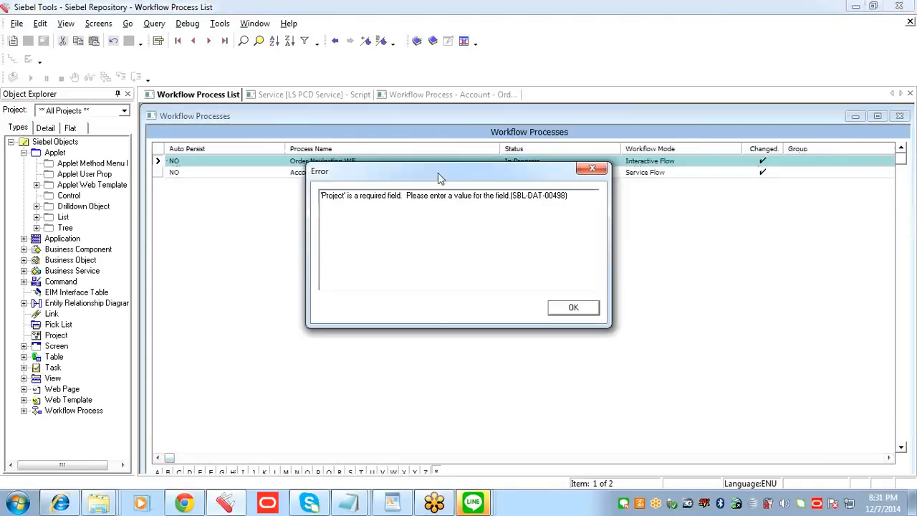
{"action": "left_click", "coordinate": [573, 307]}
{"action": "left_click", "coordinate": [428, 174]}
{"action": "left_click", "coordinate": [573, 307]}
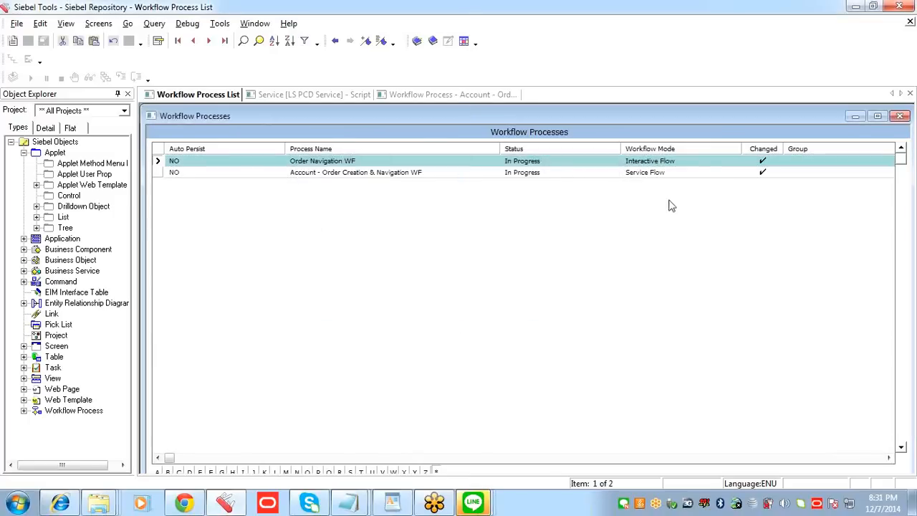
Step: Set the Project of the Order Navigation WF record to Account (SSE) and save the record
{"action": "left_click", "coordinate": [696, 161]}
{"action": "key", "text": "Tab"}
{"action": "key", "text": "Tab"}
{"action": "key", "text": "Tab"}
{"action": "key", "text": "Tab"}
{"action": "key", "text": "Tab"}
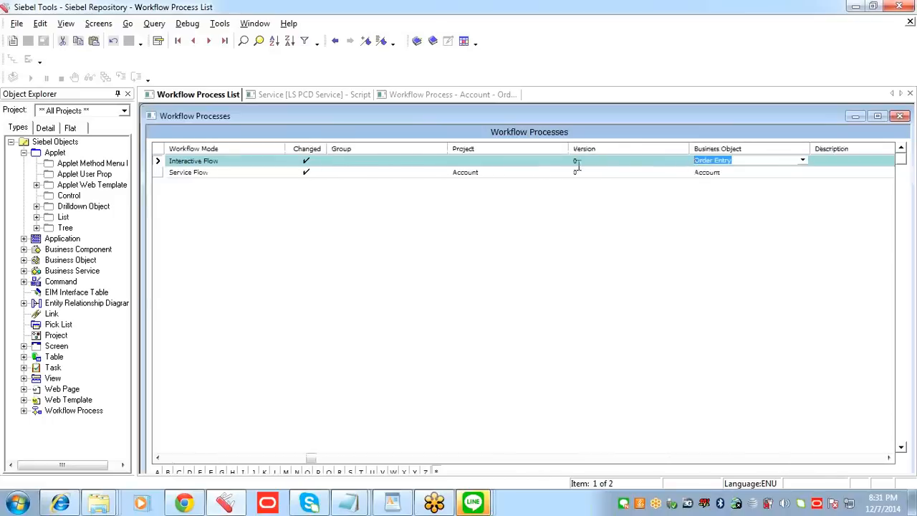
{"action": "left_click", "coordinate": [529, 163]}
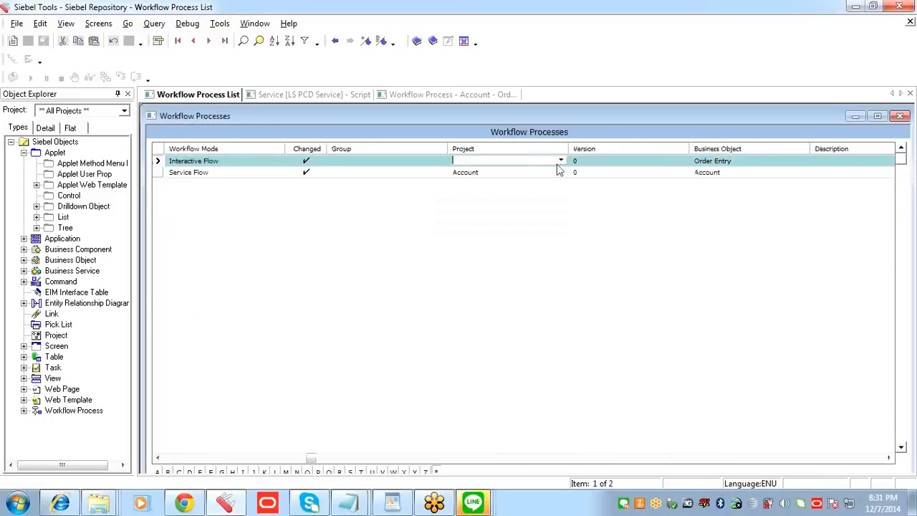
{"action": "left_click", "coordinate": [561, 160]}
{"action": "left_click", "coordinate": [256, 240]}
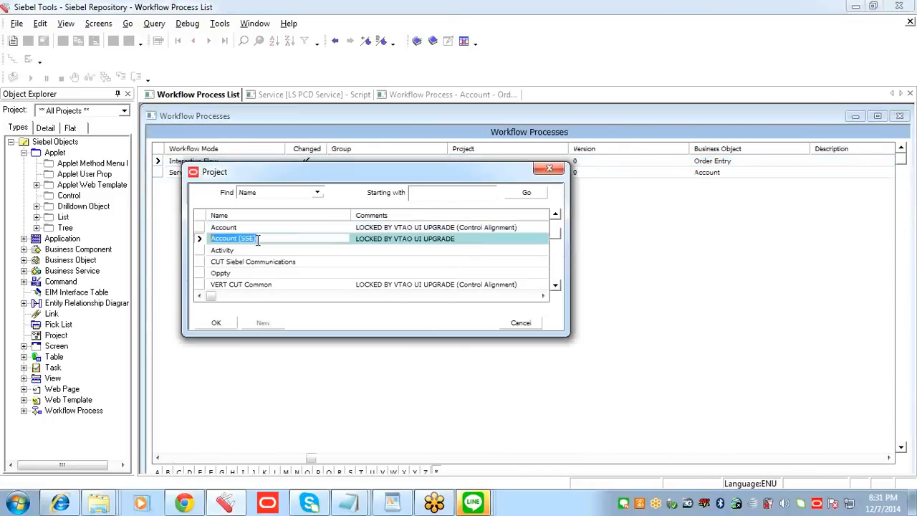
{"action": "left_click", "coordinate": [226, 323]}
{"action": "left_click", "coordinate": [505, 172]}
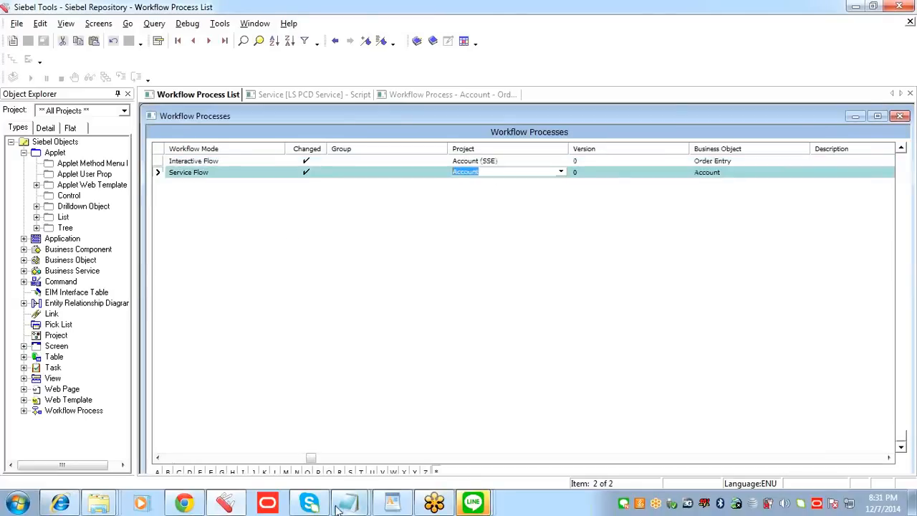
Step: Open Order Navigation WF for editing in the workflow designer and place a Start step and an End step on the canvas
{"action": "left_click_drag", "start_coordinate": [311, 457], "coordinate": [170, 458]}
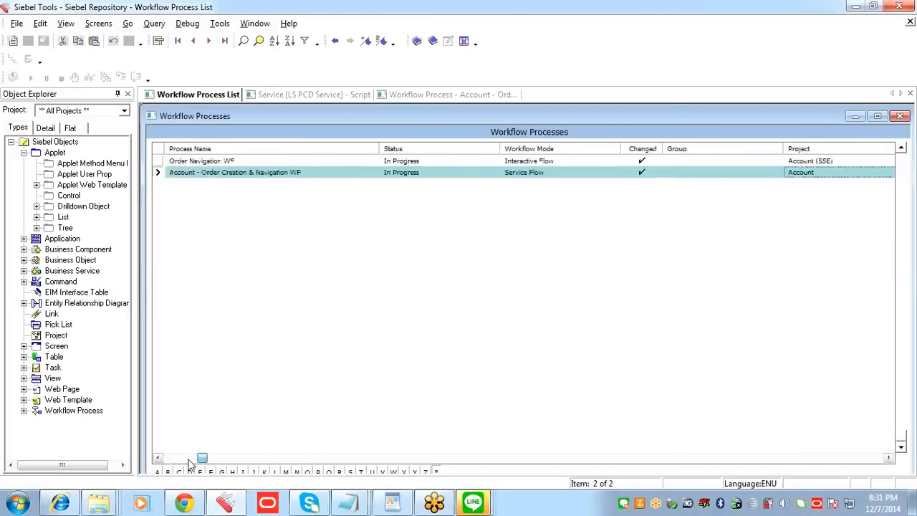
{"action": "left_click", "coordinate": [368, 160]}
{"action": "right_click", "coordinate": [369, 160]}
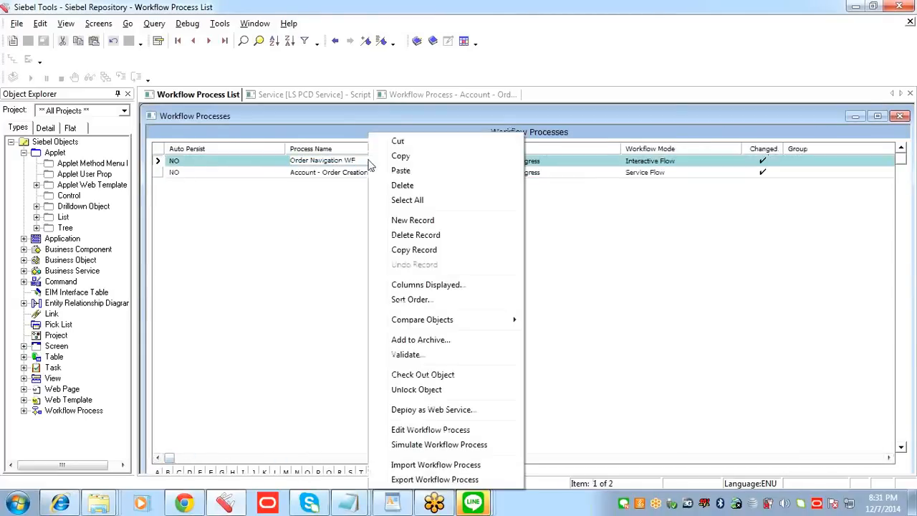
{"action": "left_click", "coordinate": [423, 430]}
{"action": "left_click_drag", "start_coordinate": [159, 121], "coordinate": [349, 198]}
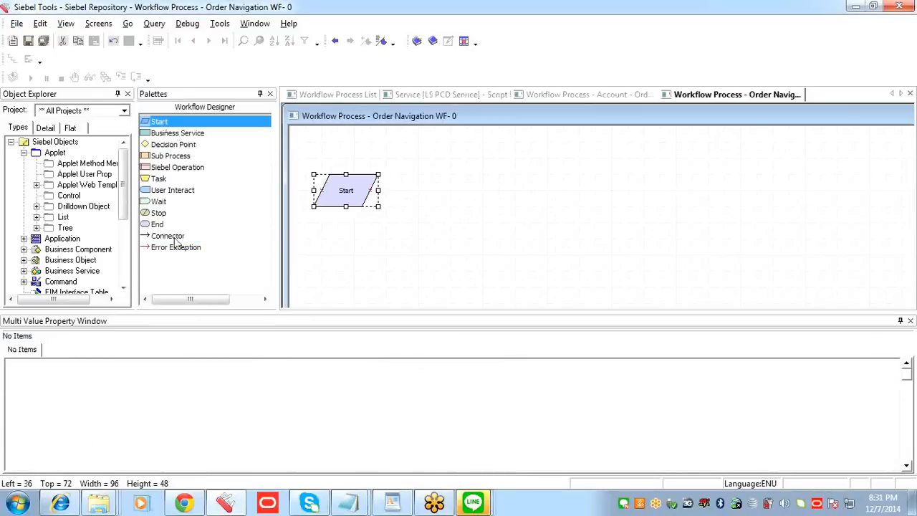
{"action": "left_click_drag", "start_coordinate": [158, 226], "coordinate": [515, 201]}
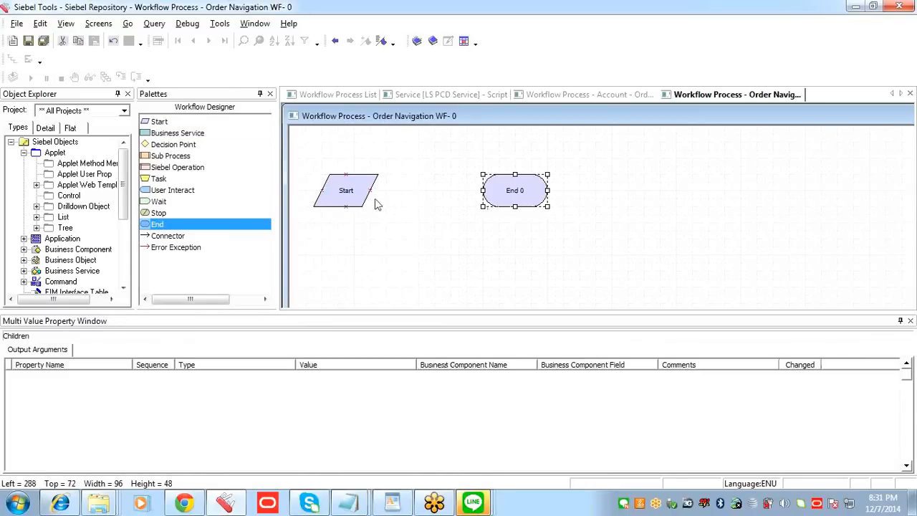
Step: Add a User Interact step evenly spaced between Start and End, and link the three steps in sequence with connectors
{"action": "left_click", "coordinate": [262, 155]}
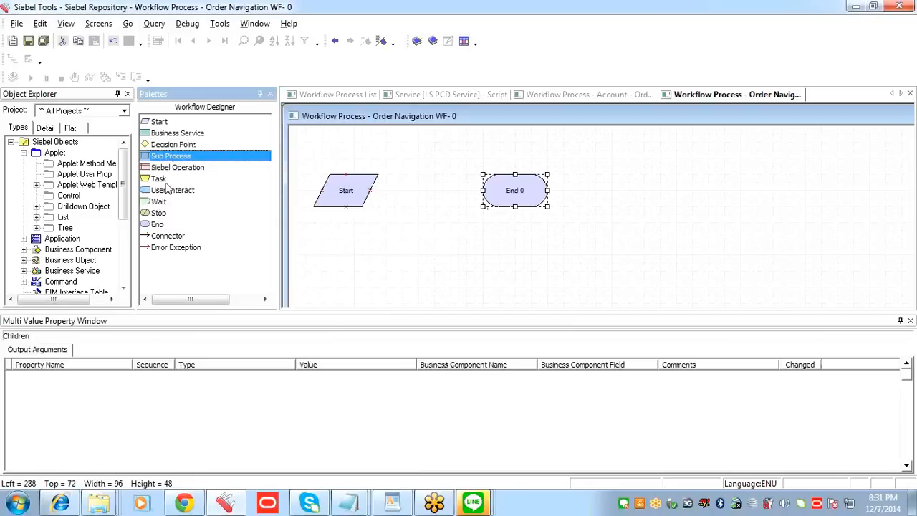
{"action": "left_click", "coordinate": [182, 196]}
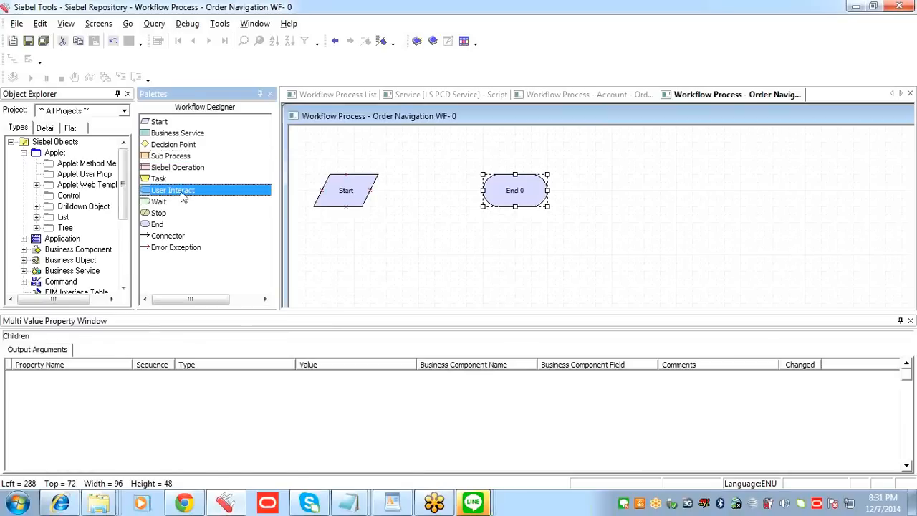
{"action": "left_click_drag", "start_coordinate": [185, 196], "coordinate": [434, 200]}
{"action": "left_click_drag", "start_coordinate": [502, 206], "coordinate": [514, 217]}
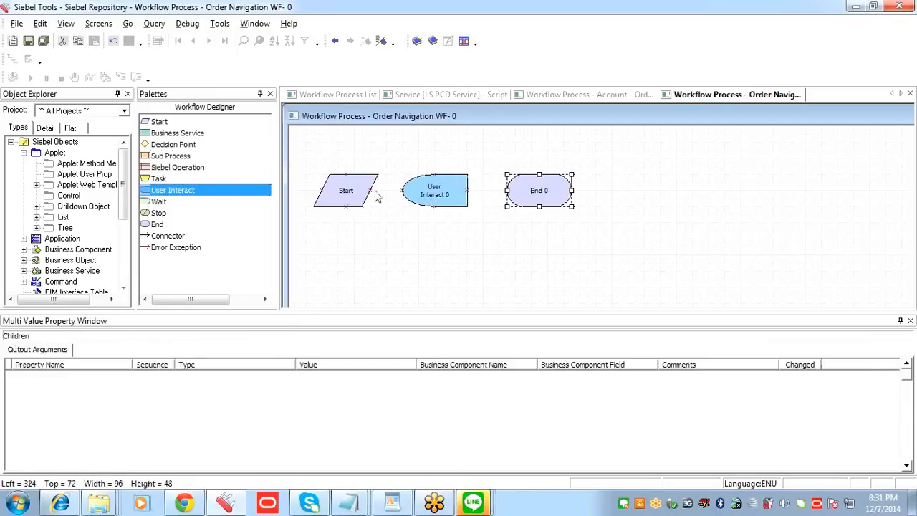
{"action": "left_click", "coordinate": [446, 197]}
{"action": "left_click_drag", "start_coordinate": [446, 196], "coordinate": [453, 196]}
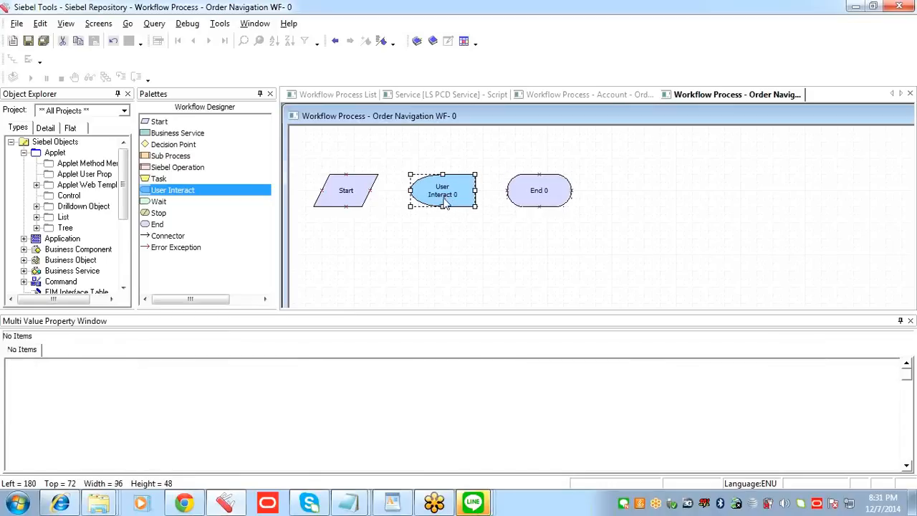
{"action": "left_click_drag", "start_coordinate": [164, 239], "coordinate": [395, 199]}
{"action": "left_click_drag", "start_coordinate": [223, 233], "coordinate": [490, 192]}
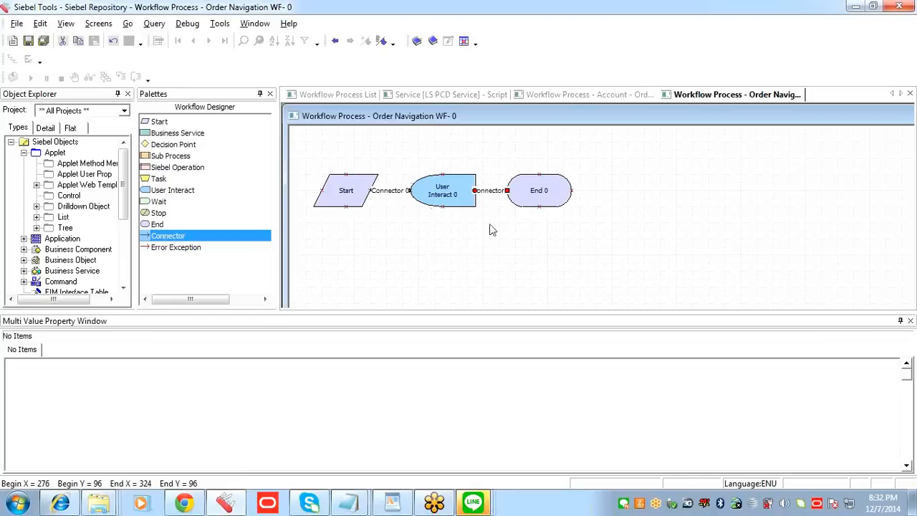
Step: Show the properties of the User Interact step, including its User Interact View field, and save the workflow
{"action": "left_click", "coordinate": [469, 199]}
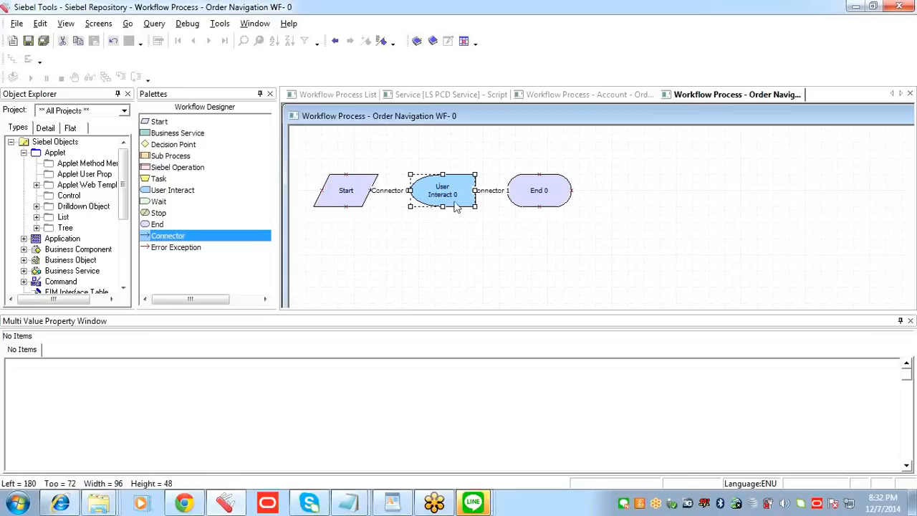
{"action": "right_click", "coordinate": [456, 193]}
{"action": "left_click", "coordinate": [502, 199]}
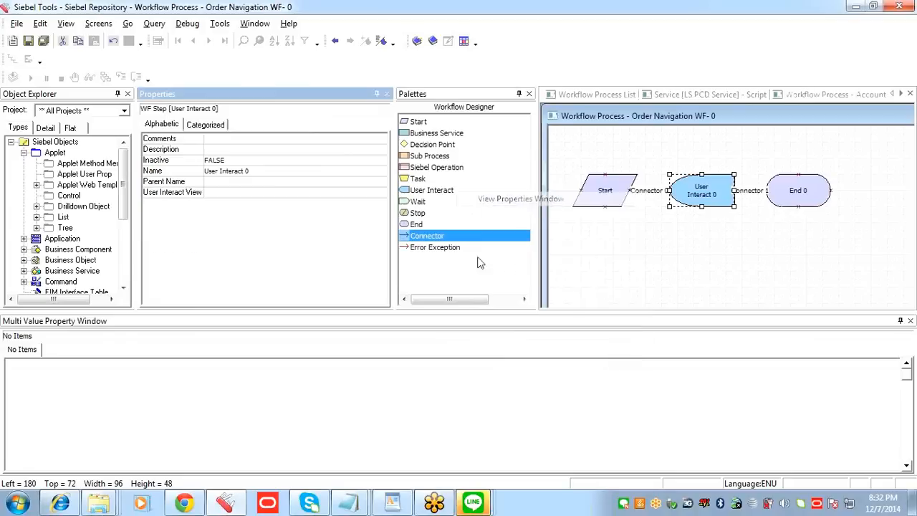
{"action": "left_click", "coordinate": [239, 184]}
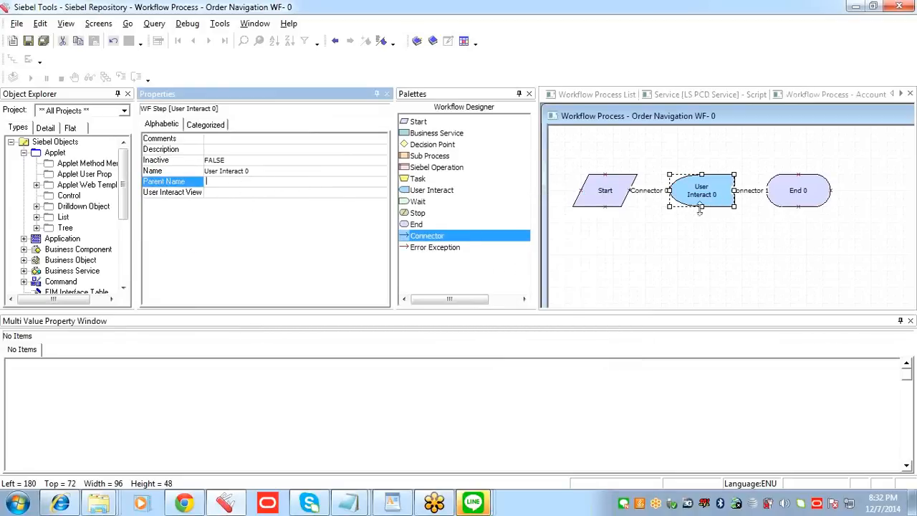
{"action": "left_click", "coordinate": [262, 192]}
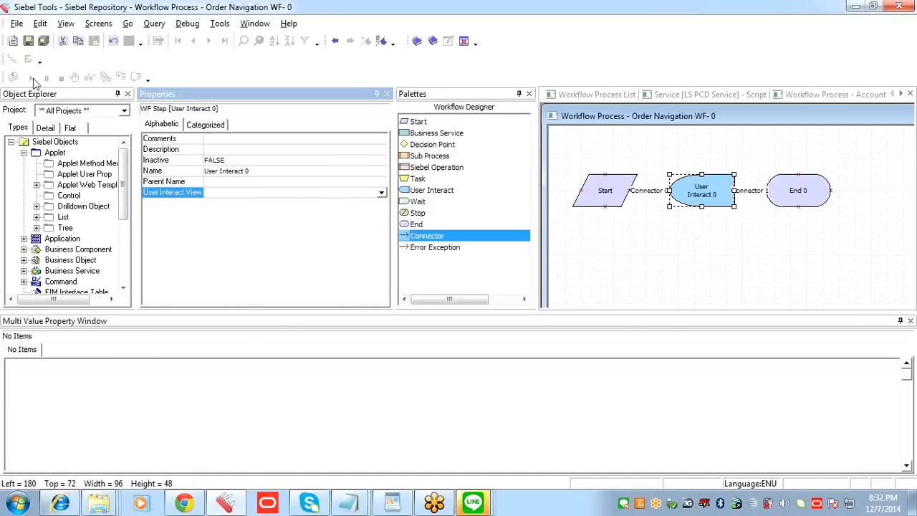
{"action": "left_click", "coordinate": [28, 41]}
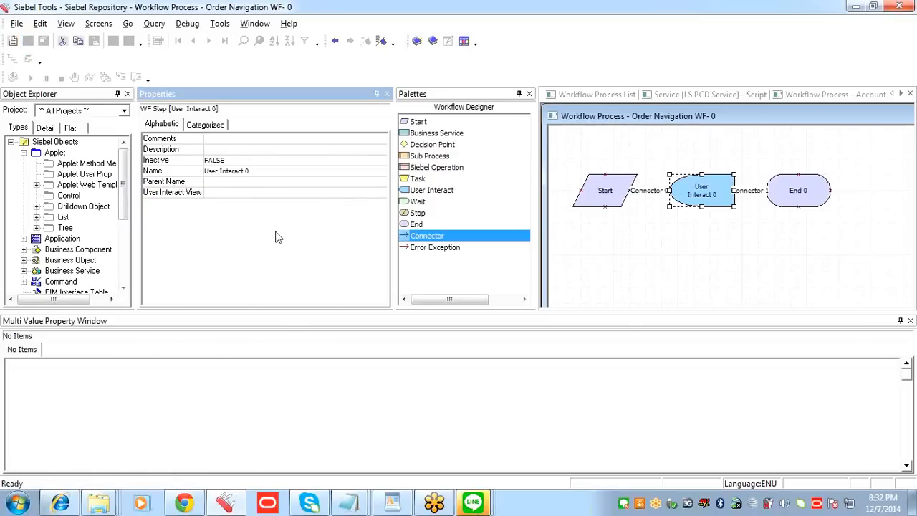
Step: Close the Palettes pane and auto-hide the Object Explorer to make room for the canvas beside the step properties
{"action": "left_click", "coordinate": [530, 94]}
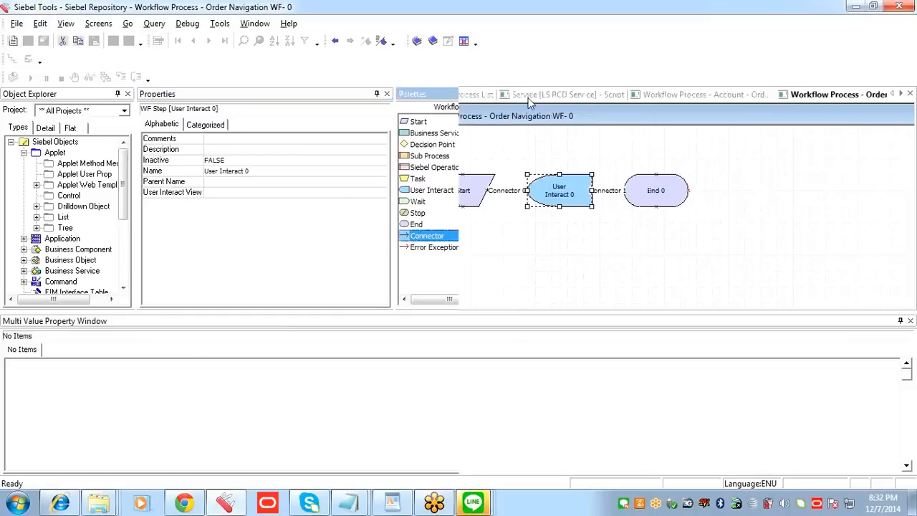
{"action": "left_click", "coordinate": [219, 193]}
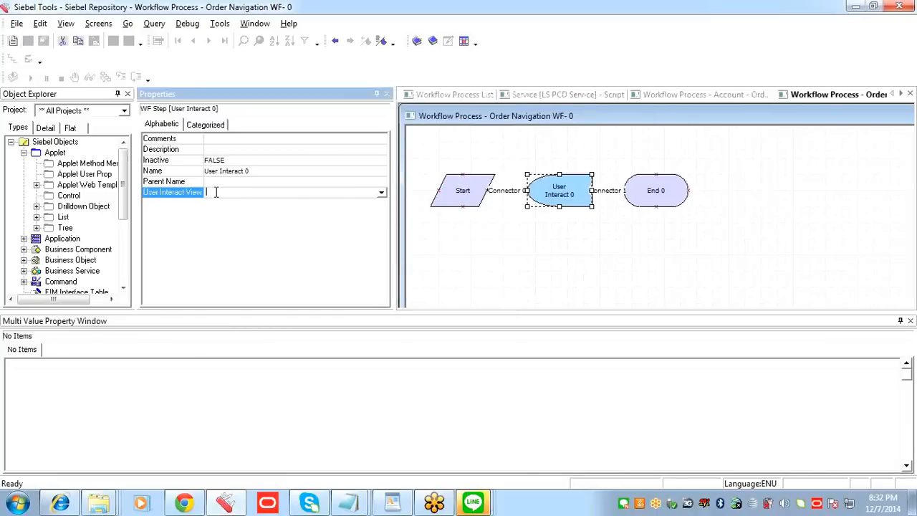
{"action": "left_click", "coordinate": [118, 95]}
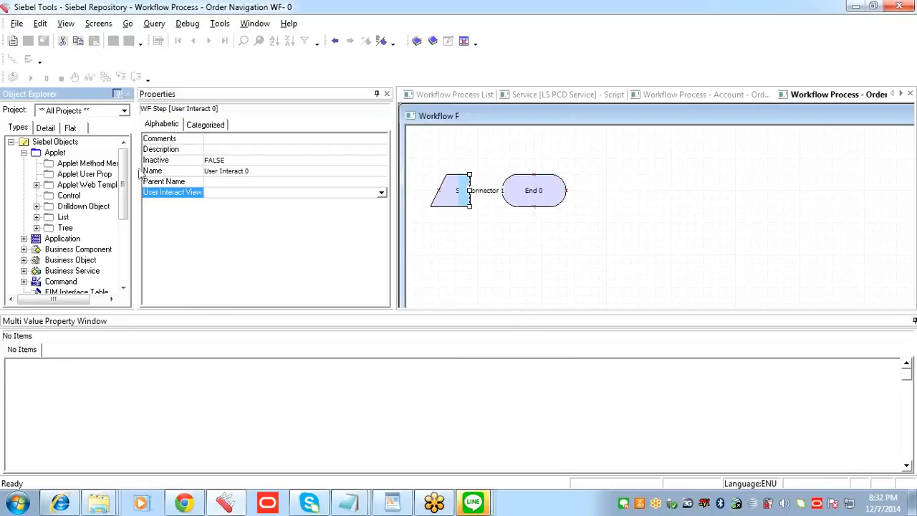
{"action": "left_click", "coordinate": [124, 194]}
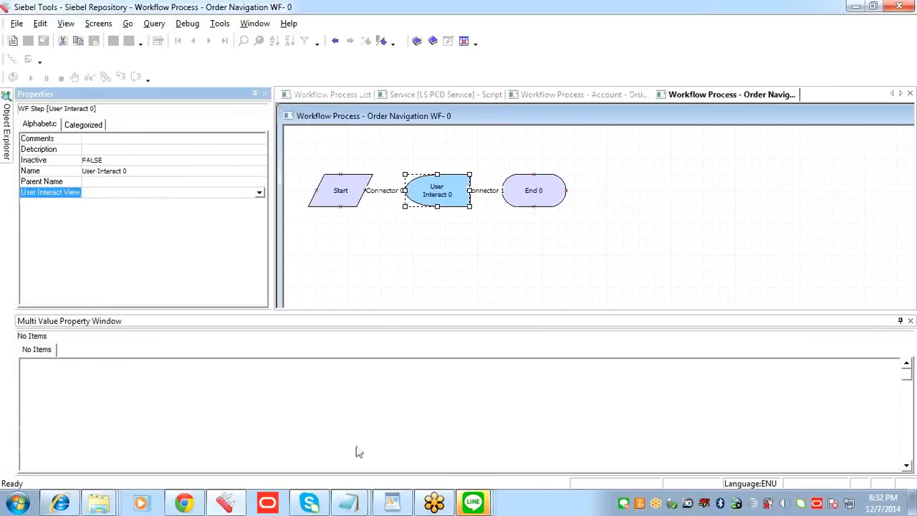
Step: Switch to Siebel Communications in Internet Explorer and copy the view name from the order line items view's About View information
{"action": "left_click", "coordinate": [60, 504]}
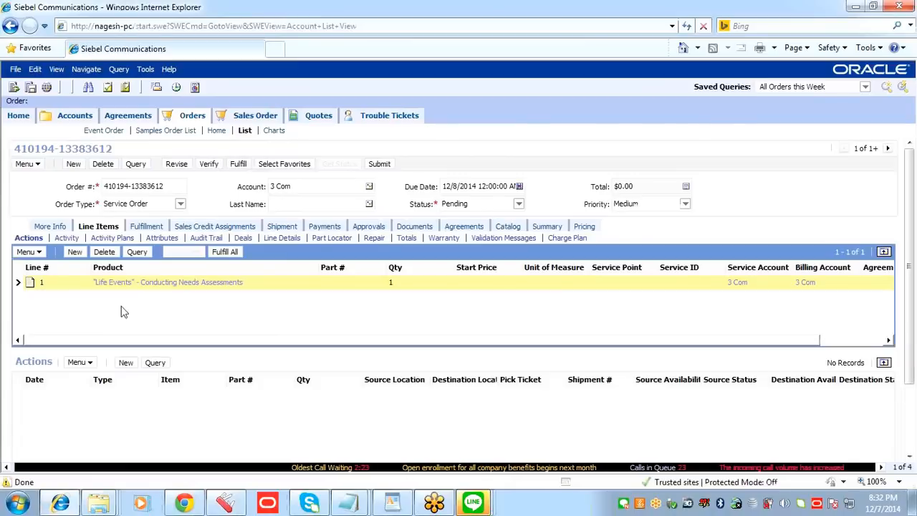
{"action": "left_click", "coordinate": [169, 69]}
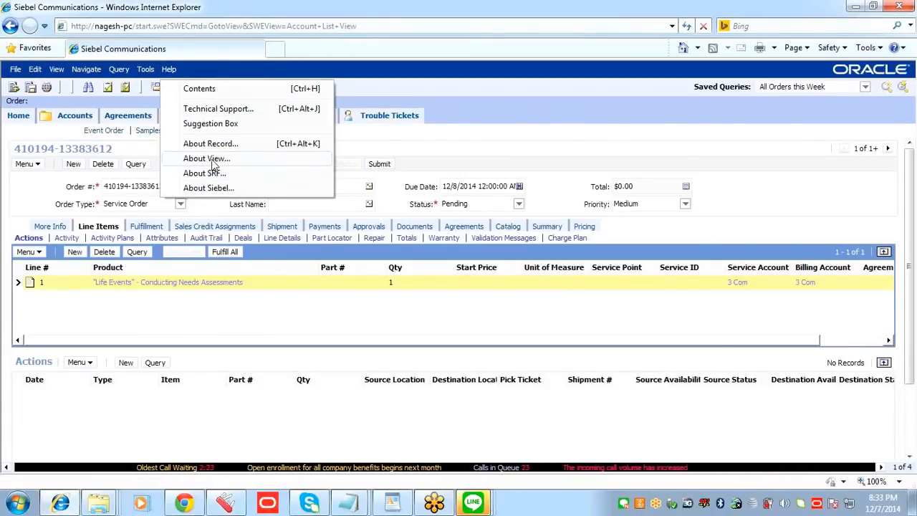
{"action": "left_click", "coordinate": [206, 158]}
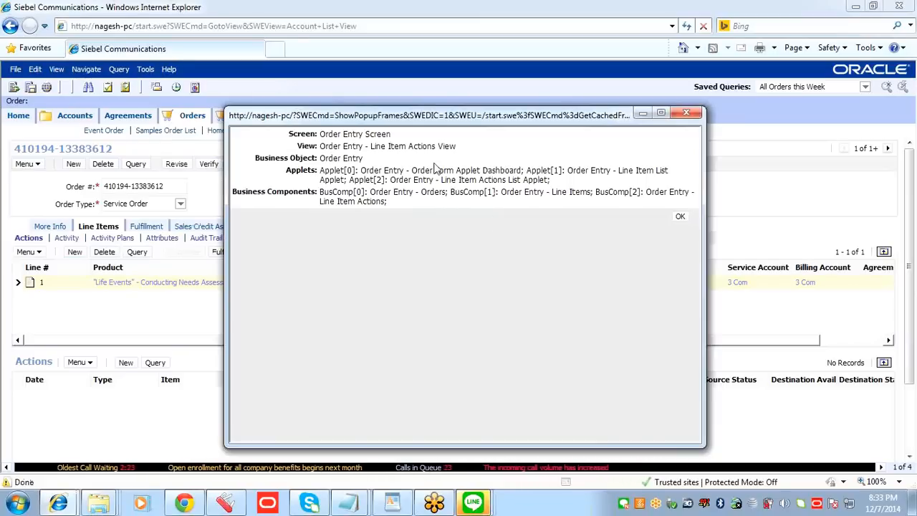
{"action": "triple_click", "coordinate": [322, 146]}
{"action": "key", "text": "ctrl+c"}
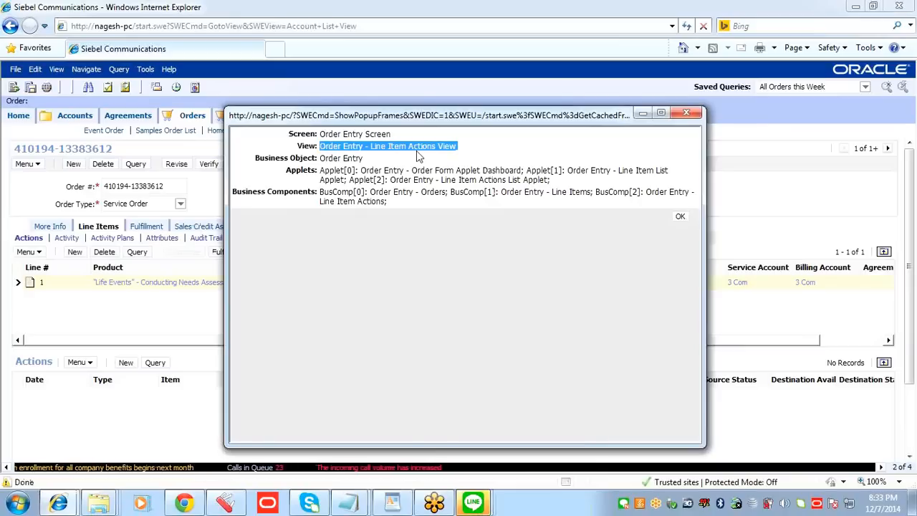
{"action": "left_click", "coordinate": [680, 216]}
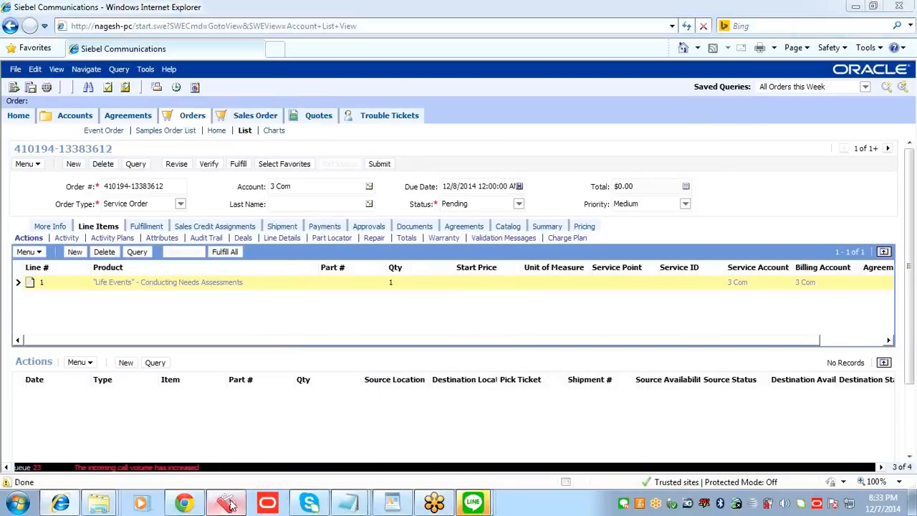
Step: Back in Siebel Tools, set the User Interact step's User Interact View to "Order Entry - Line Item Actions View" and save the workflow
{"action": "left_click", "coordinate": [267, 504]}
{"action": "left_click", "coordinate": [174, 193]}
{"action": "key", "text": "ctrl+v"}
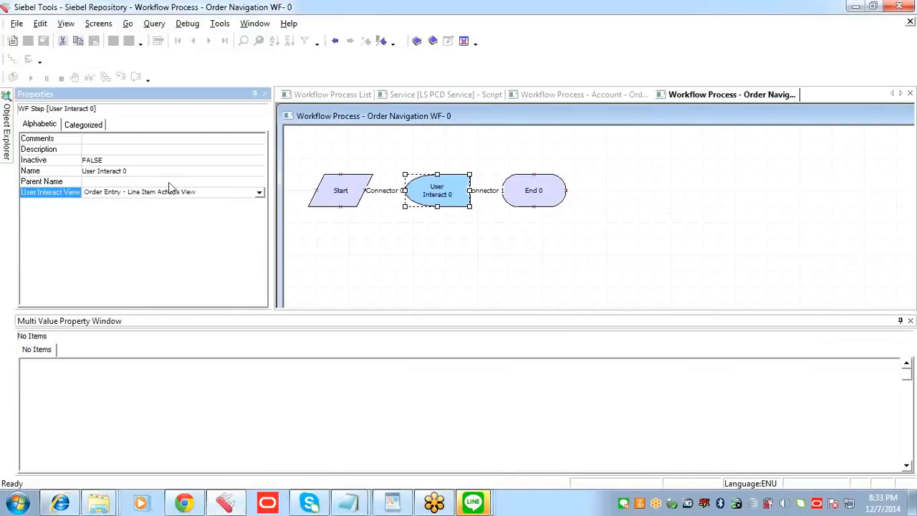
{"action": "left_click", "coordinate": [170, 183]}
{"action": "left_click", "coordinate": [190, 197]}
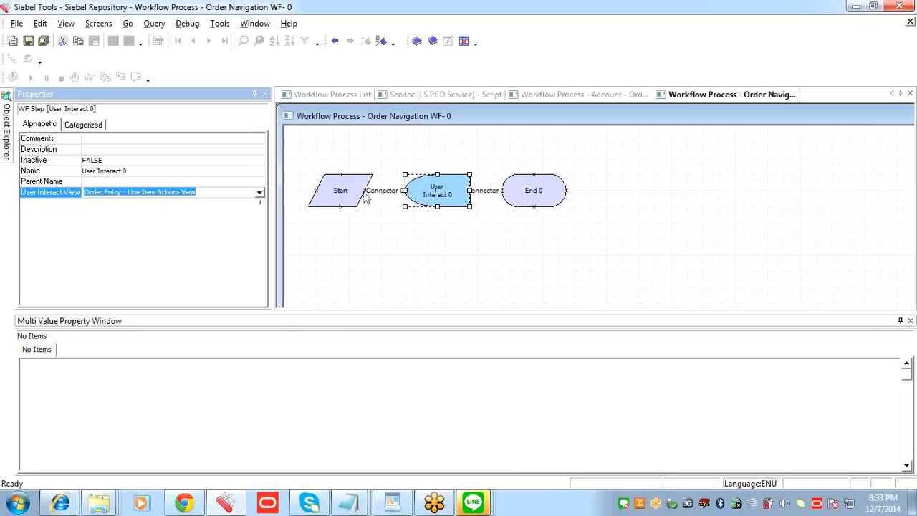
{"action": "left_click", "coordinate": [370, 156]}
{"action": "left_click", "coordinate": [28, 41]}
Step: Shift the User Interact step slightly toward the End step, keeping it level with Start and End
{"action": "left_click", "coordinate": [415, 200]}
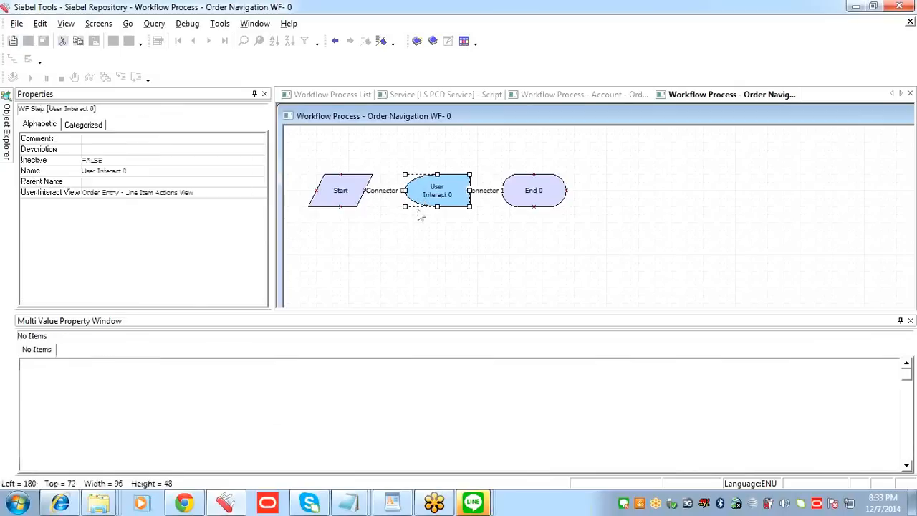
{"action": "left_click", "coordinate": [393, 199]}
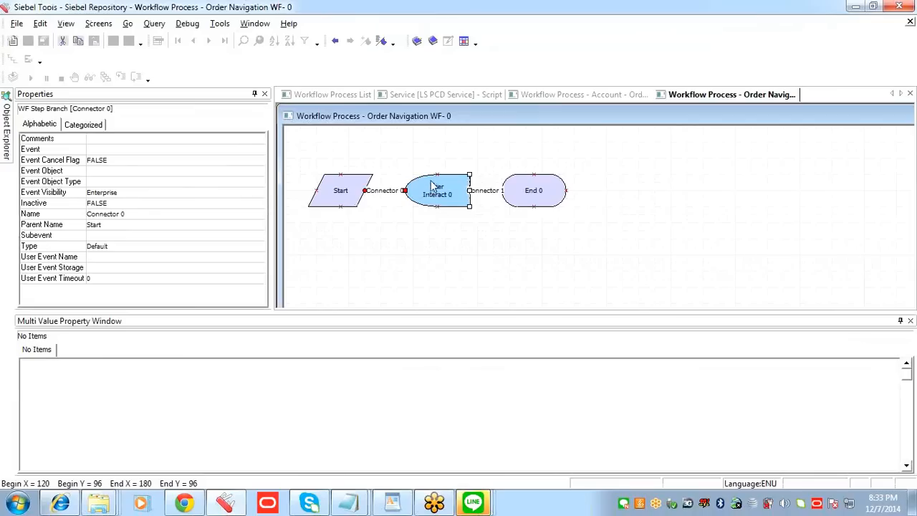
{"action": "left_click_drag", "start_coordinate": [439, 204], "coordinate": [439, 212]}
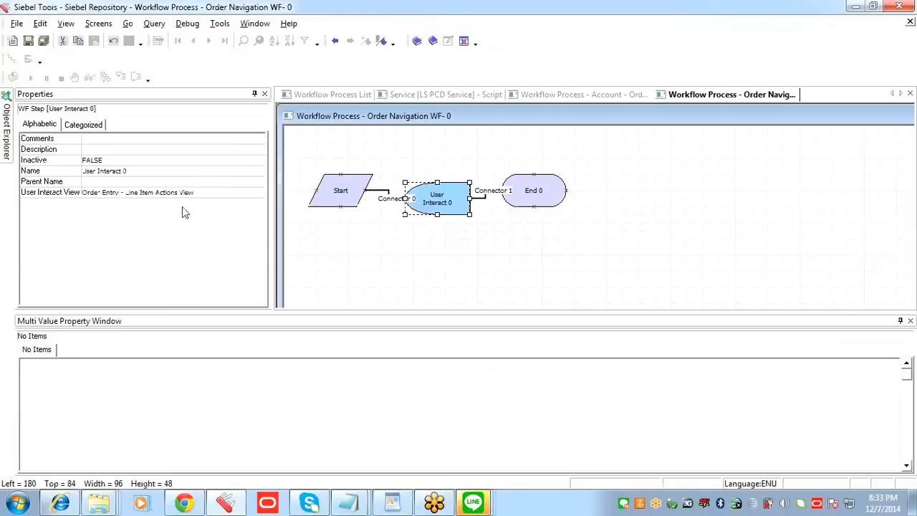
{"action": "left_click", "coordinate": [28, 41]}
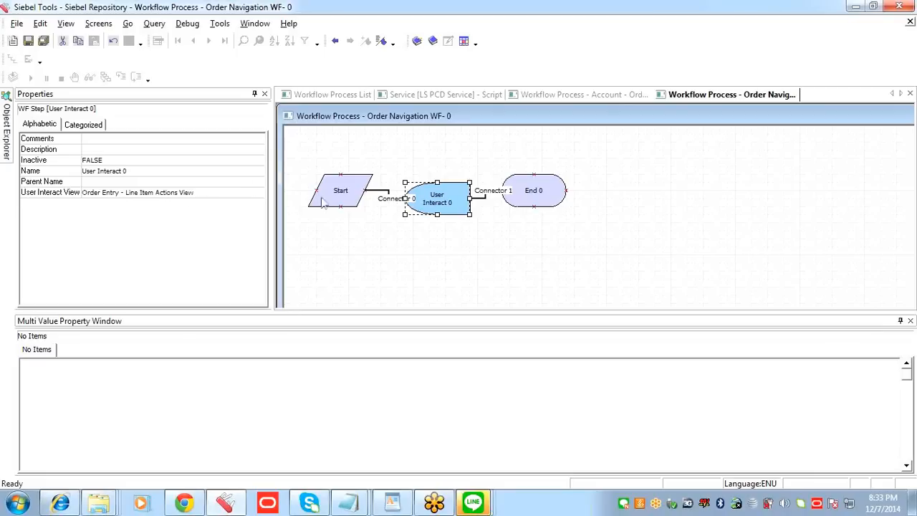
{"action": "left_click_drag", "start_coordinate": [427, 210], "coordinate": [436, 217]}
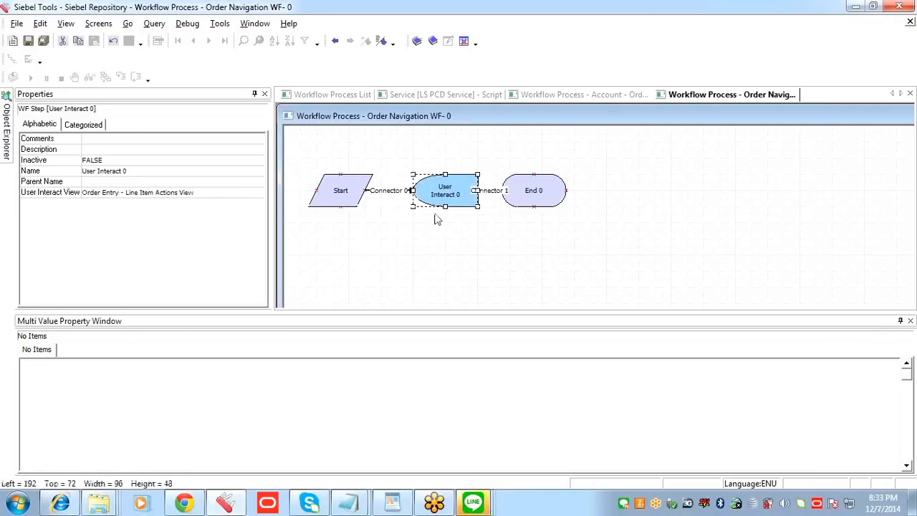
Step: Set the type of the connector between Start and User Interact to Condition
{"action": "left_click", "coordinate": [401, 192]}
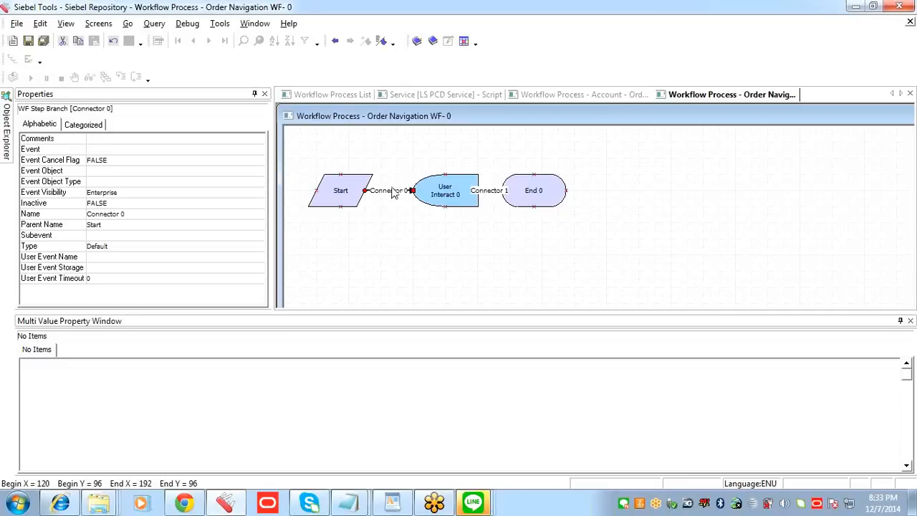
{"action": "right_click", "coordinate": [398, 197]}
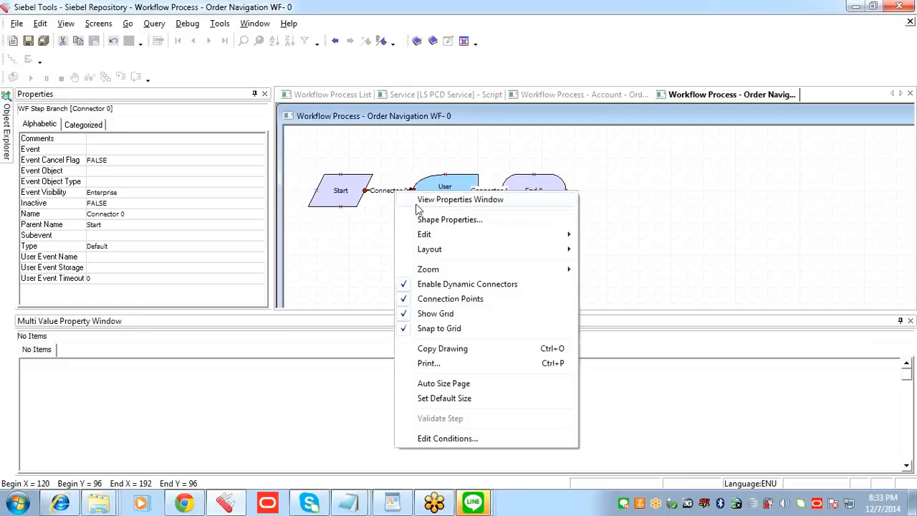
{"action": "left_click", "coordinate": [429, 199]}
{"action": "left_click", "coordinate": [131, 246]}
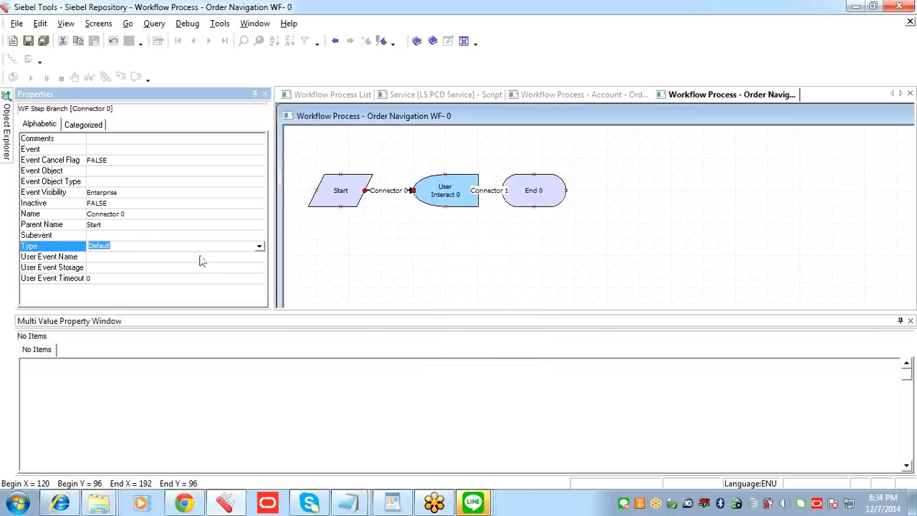
{"action": "key", "text": "BackSpace"}
{"action": "left_click", "coordinate": [260, 246]}
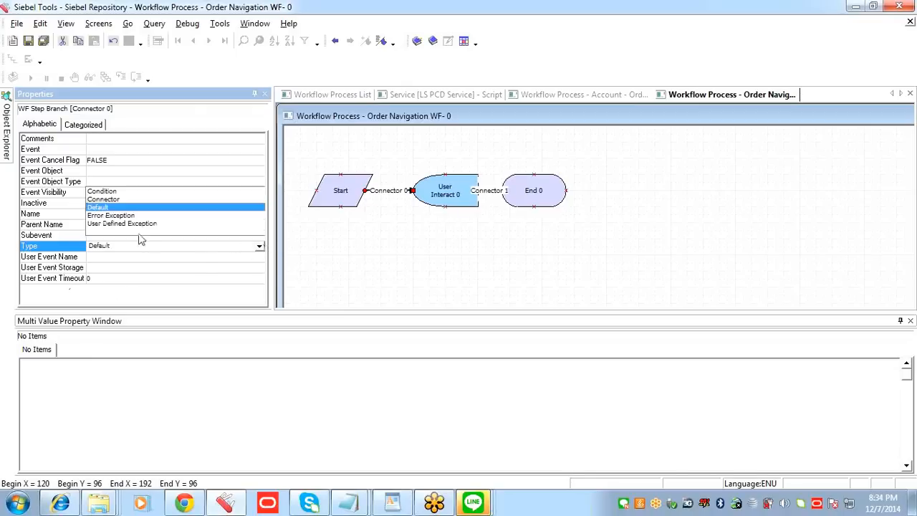
{"action": "left_click", "coordinate": [116, 191]}
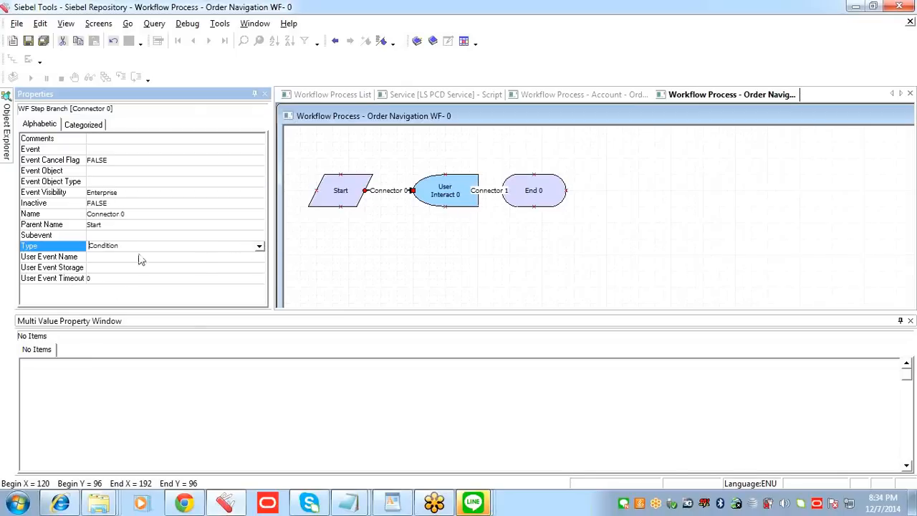
Step: Move the End step slightly away from the User Interact step to widen the gap for their connector
{"action": "left_click", "coordinate": [491, 194]}
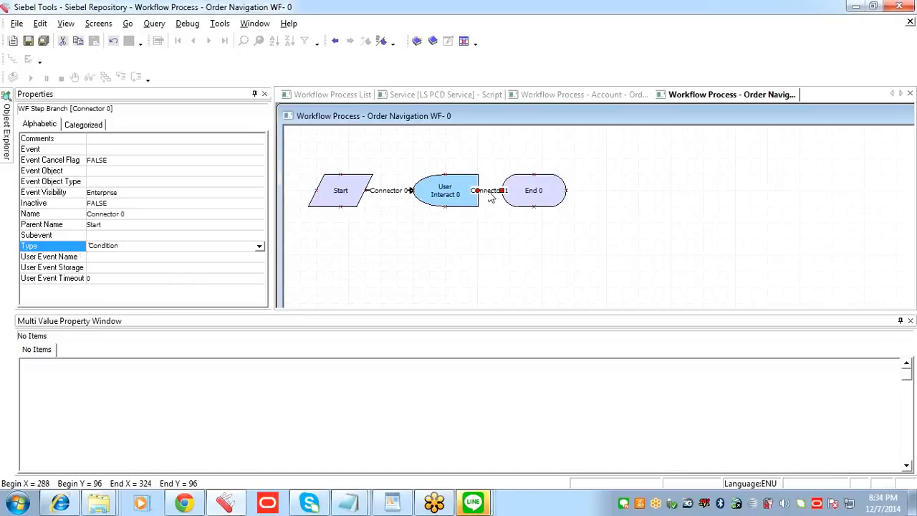
{"action": "left_click", "coordinate": [381, 195]}
{"action": "left_click", "coordinate": [539, 192]}
{"action": "left_click_drag", "start_coordinate": [540, 189], "coordinate": [541, 190]}
{"action": "left_click", "coordinate": [503, 192]}
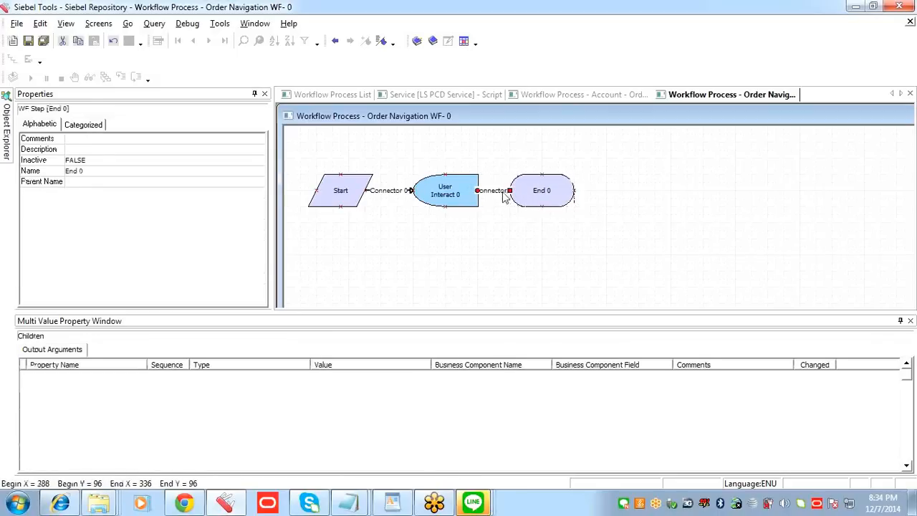
{"action": "left_click", "coordinate": [530, 193]}
{"action": "left_click", "coordinate": [491, 192]}
{"action": "left_click", "coordinate": [402, 194]}
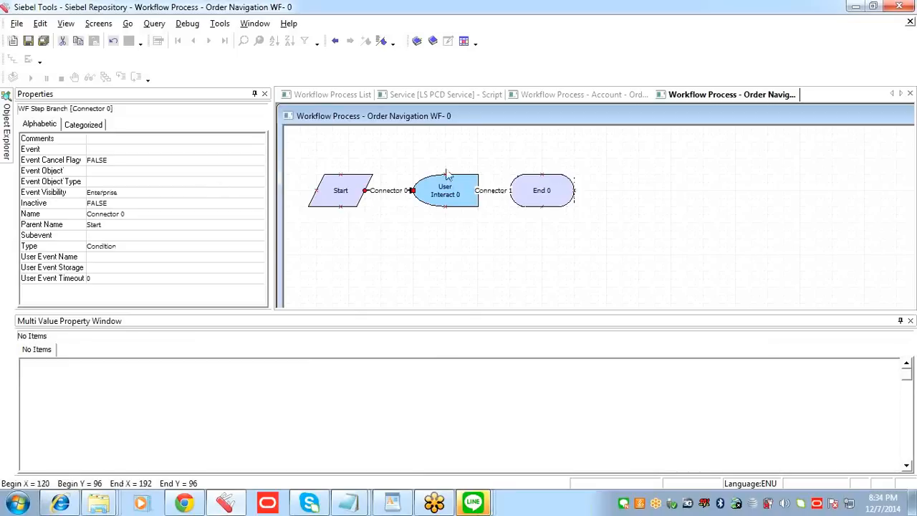
Step: Set the type of the connector between User Interact and End to Condition and save the workflow
{"action": "left_click", "coordinate": [489, 195]}
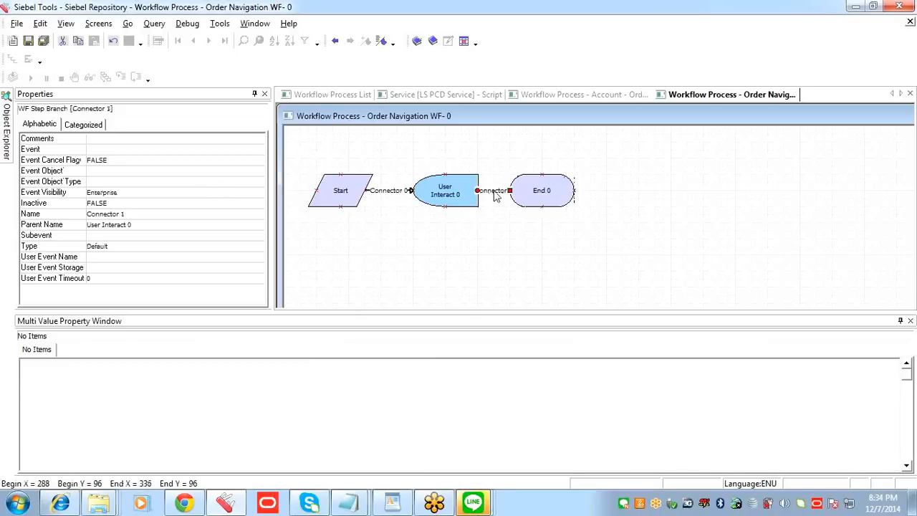
{"action": "right_click", "coordinate": [495, 195]}
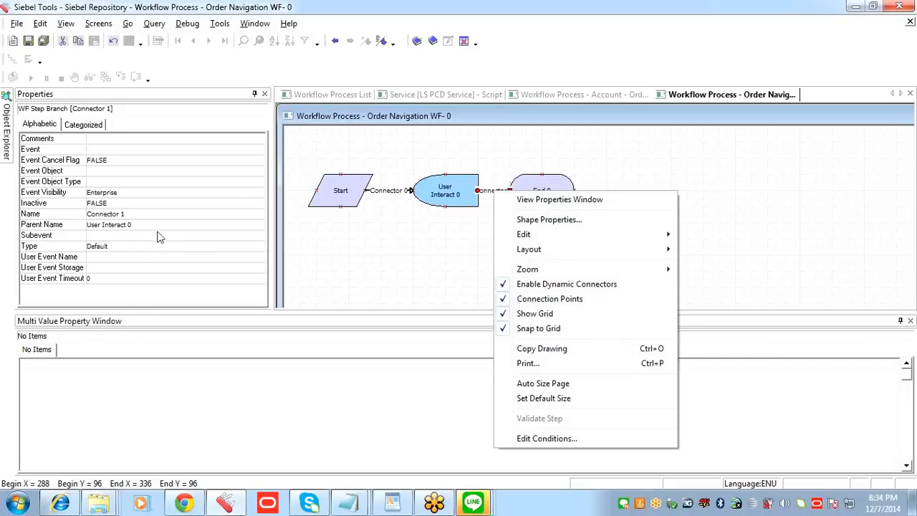
{"action": "left_click", "coordinate": [173, 247]}
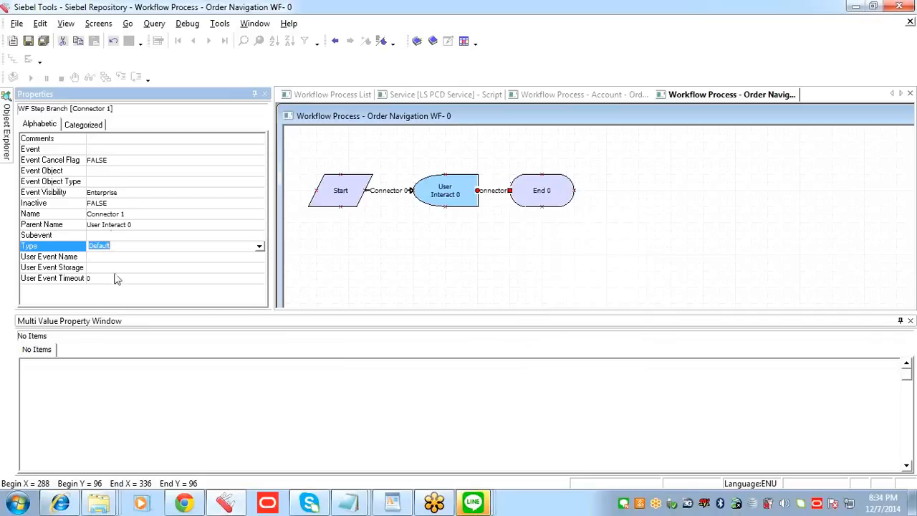
{"action": "left_click", "coordinate": [49, 248]}
{"action": "left_click", "coordinate": [259, 248]}
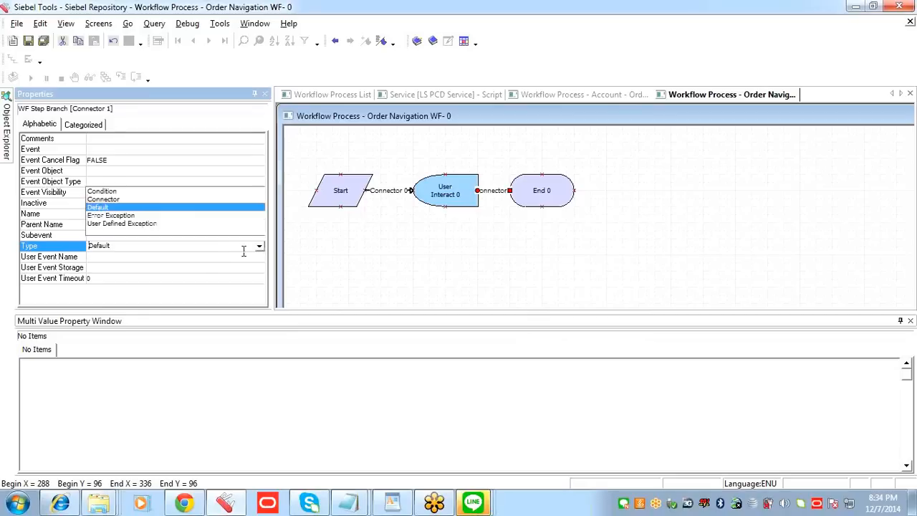
{"action": "left_click", "coordinate": [123, 192]}
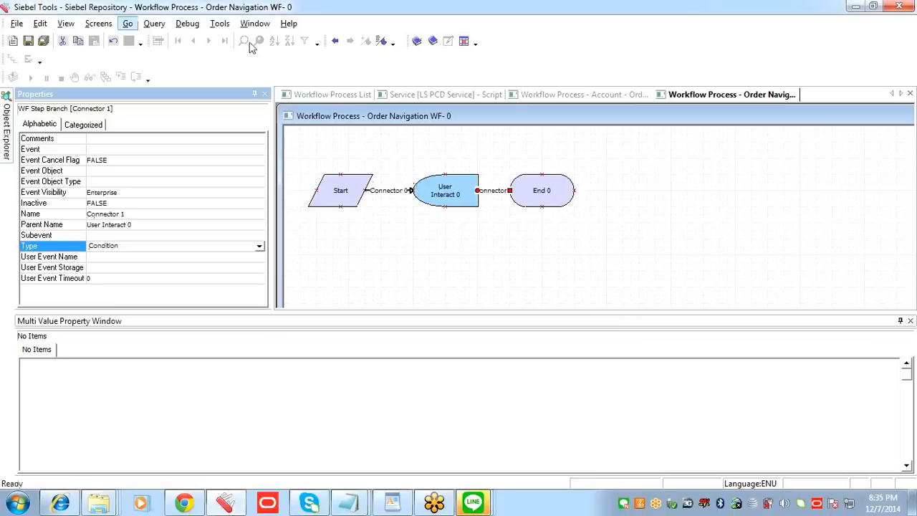
{"action": "left_click", "coordinate": [29, 41]}
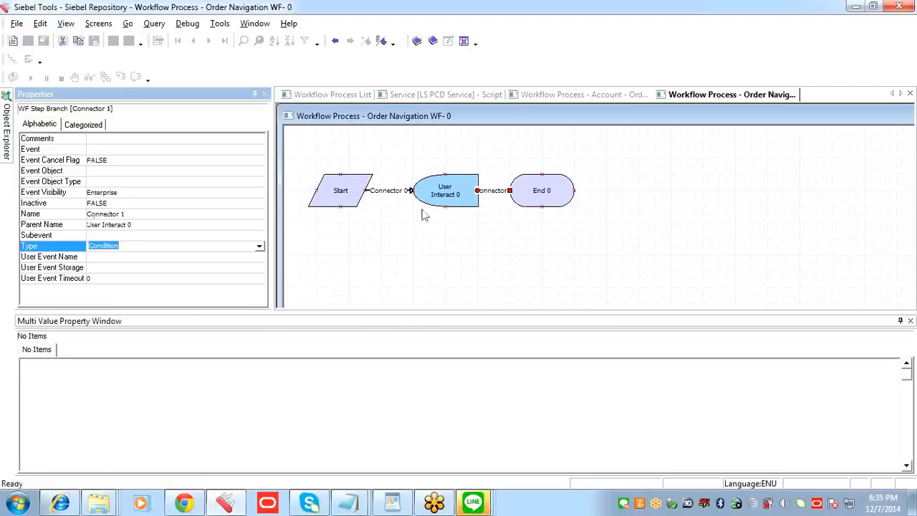
Step: Start Publish/Activate for Order Navigation WF, examine the details of each listed validation error, and close the Validate dialog without publishing
{"action": "left_click", "coordinate": [401, 193]}
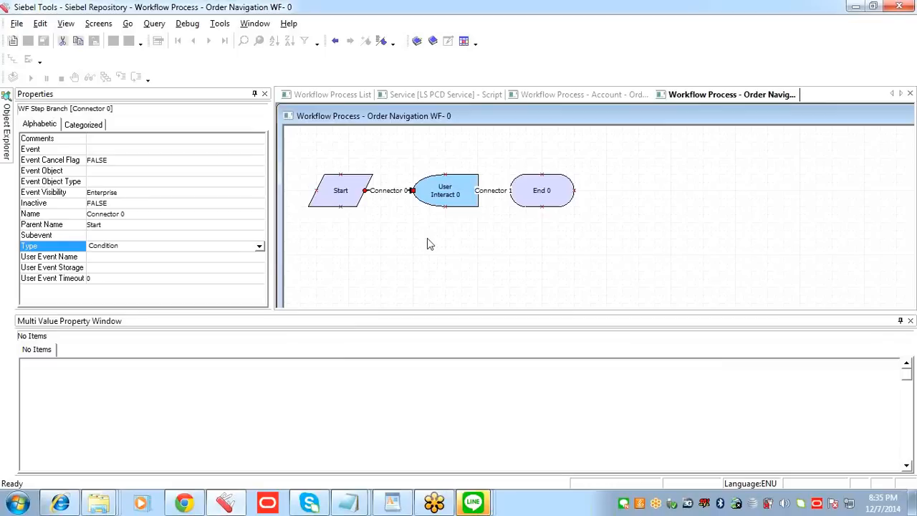
{"action": "left_click", "coordinate": [418, 41]}
{"action": "left_click", "coordinate": [418, 42]}
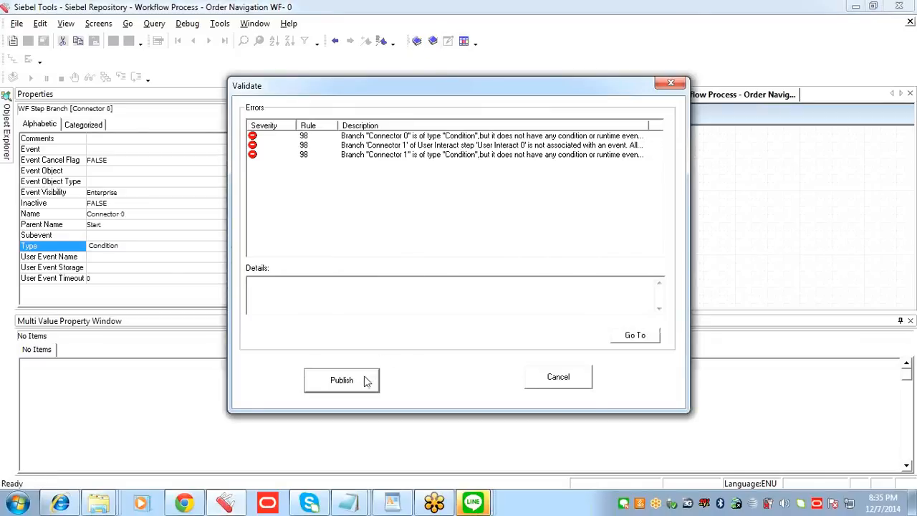
{"action": "left_click", "coordinate": [461, 135]}
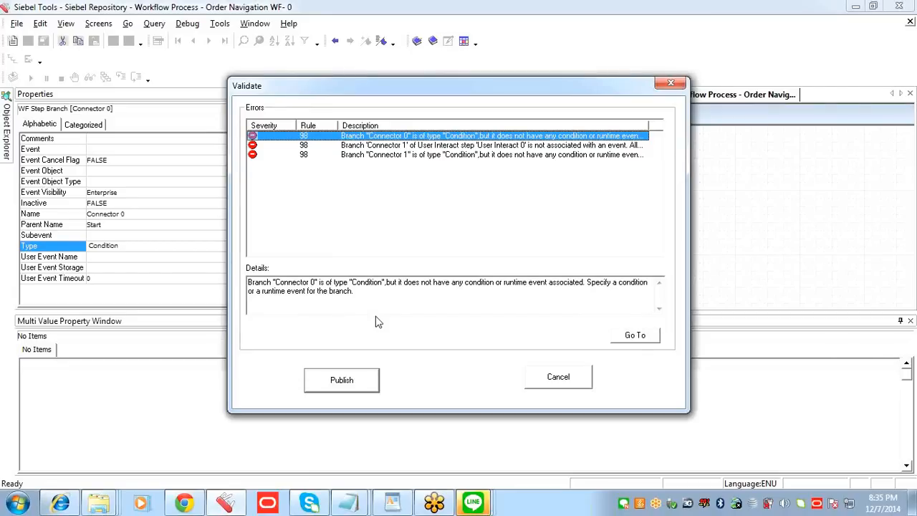
{"action": "left_click", "coordinate": [464, 145]}
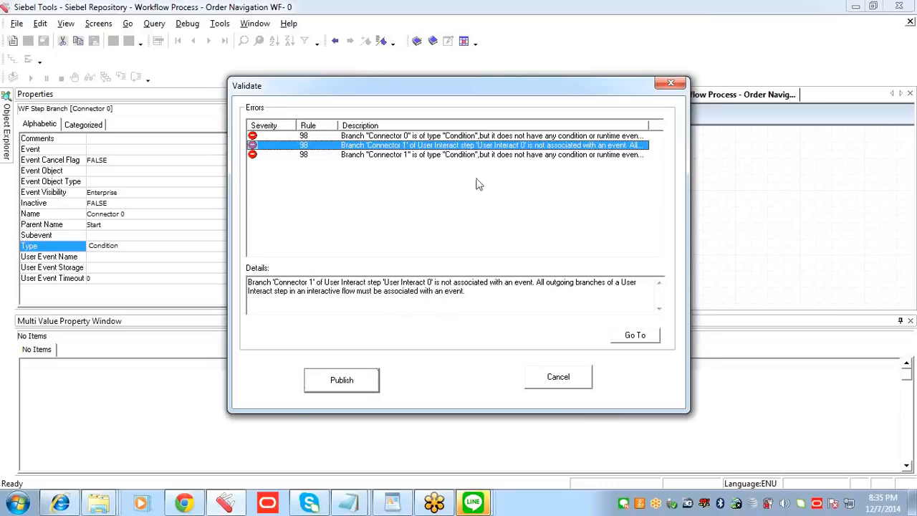
{"action": "left_click", "coordinate": [472, 155]}
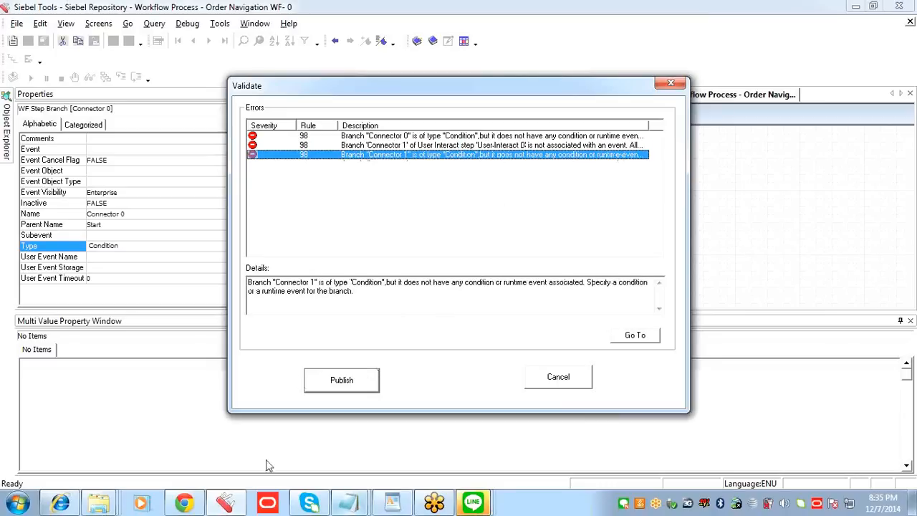
{"action": "left_click", "coordinate": [670, 85]}
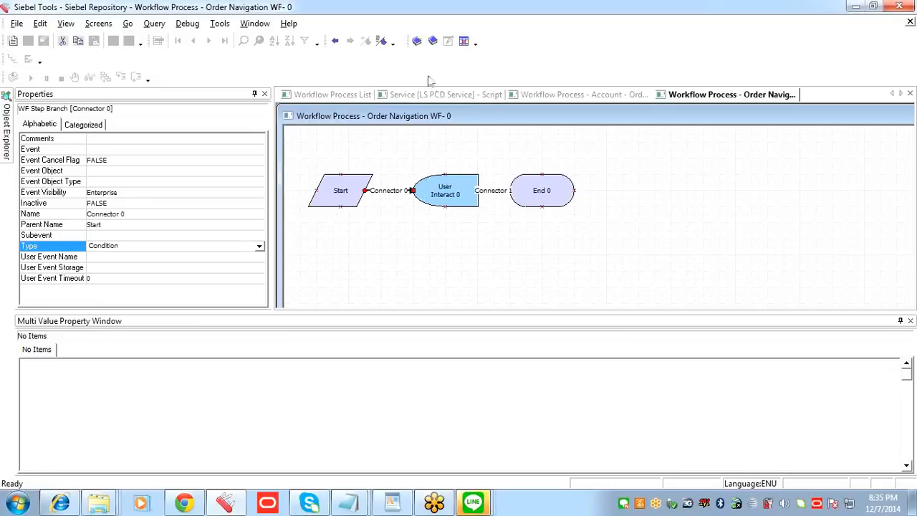
Step: Publish and activate Order Navigation WF, and return to the Workflow Process List
{"action": "left_click", "coordinate": [417, 42]}
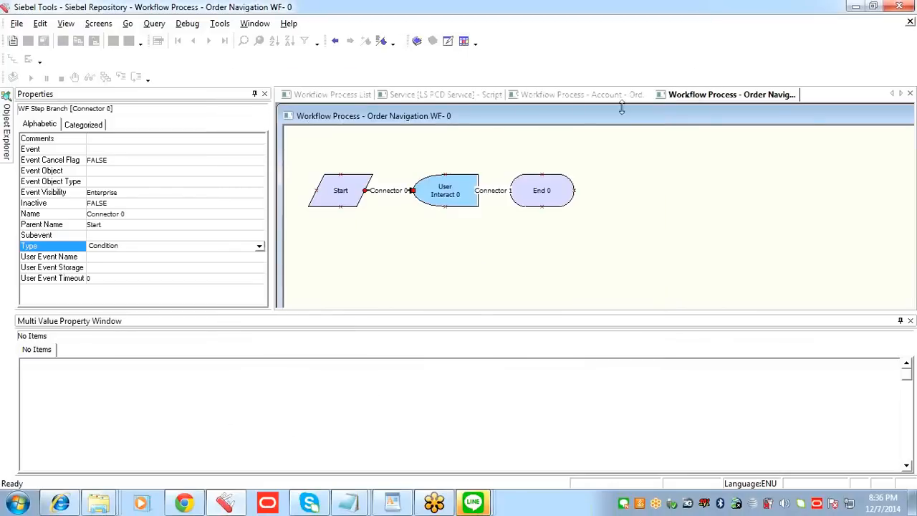
{"action": "left_click", "coordinate": [603, 95]}
{"action": "left_click", "coordinate": [442, 101]}
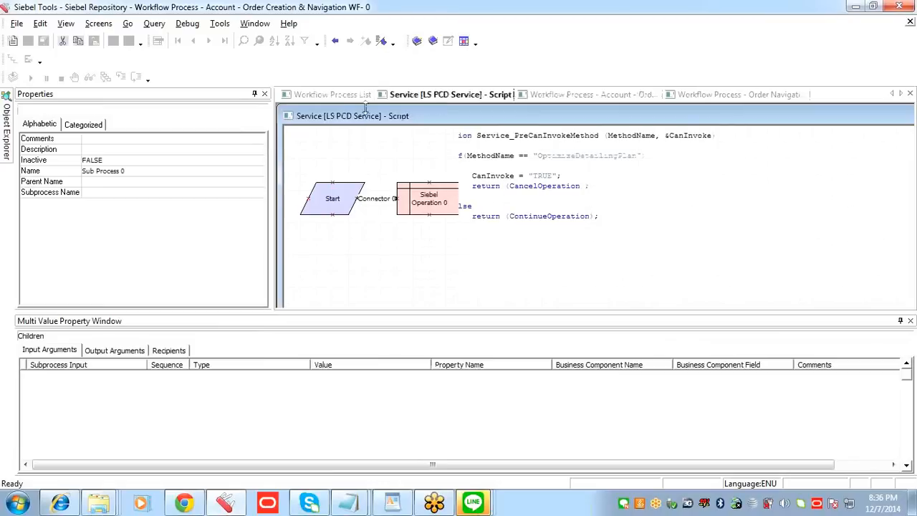
{"action": "left_click", "coordinate": [352, 94]}
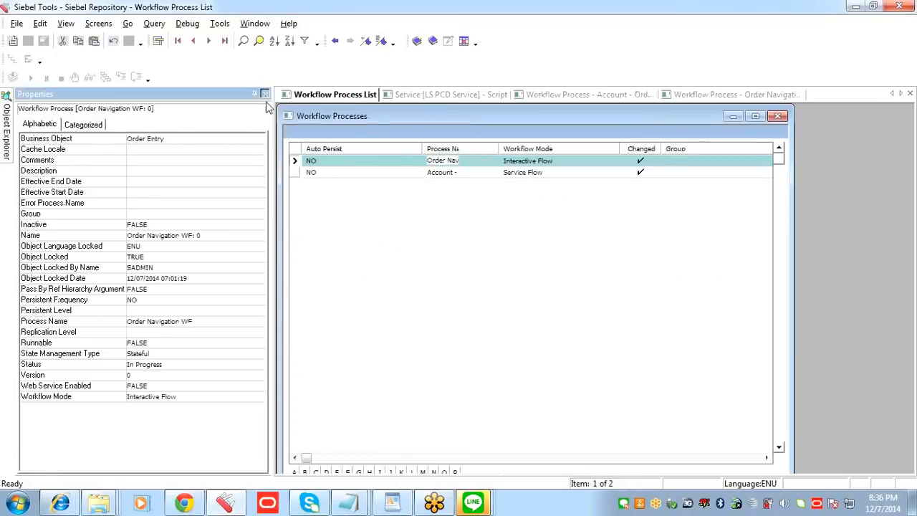
Step: Maximize the Workflow Processes list, publish and activate Order Navigation WF from it, and dismiss the message
{"action": "left_click", "coordinate": [265, 95]}
{"action": "left_click", "coordinate": [754, 117]}
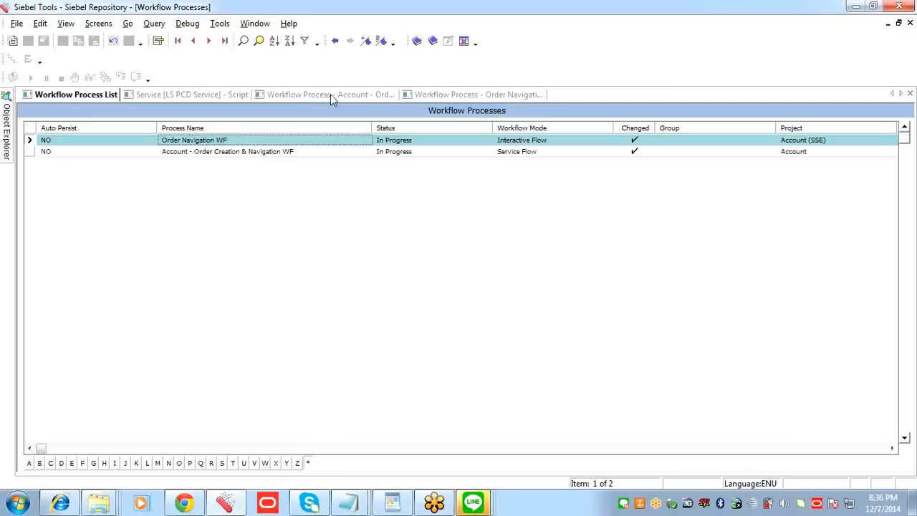
{"action": "left_click", "coordinate": [308, 141]}
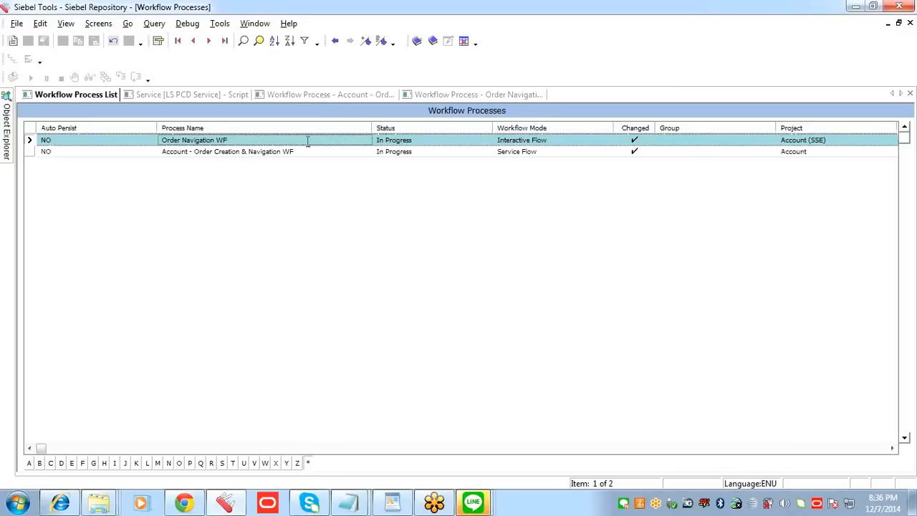
{"action": "left_click", "coordinate": [423, 151]}
{"action": "left_click", "coordinate": [425, 137]}
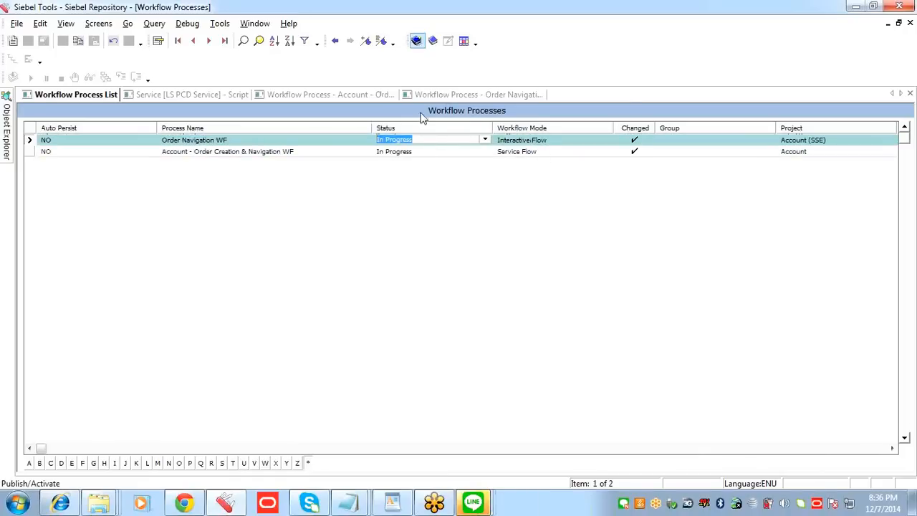
{"action": "left_click", "coordinate": [416, 41]}
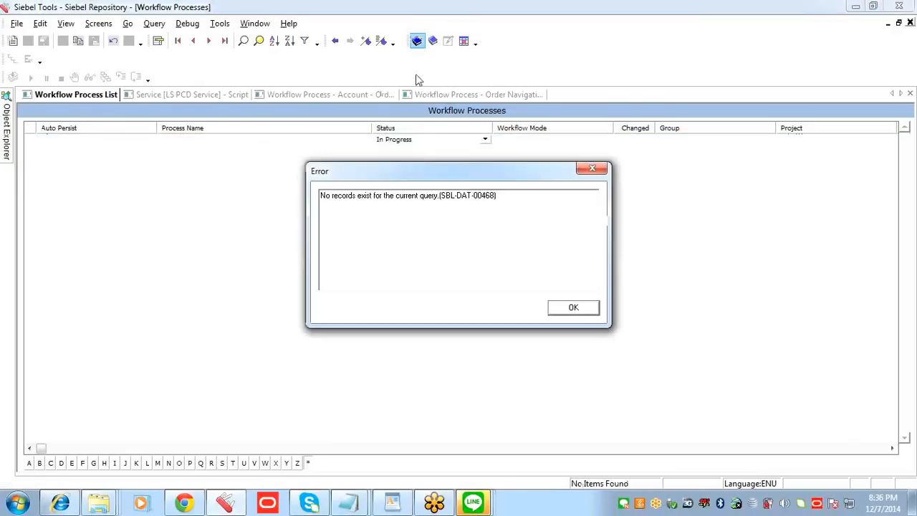
{"action": "left_click", "coordinate": [584, 314]}
Step: Look through the open editors, return to the Workflow Process List and query it by process name for a navigation workflow
{"action": "left_click", "coordinate": [479, 94]}
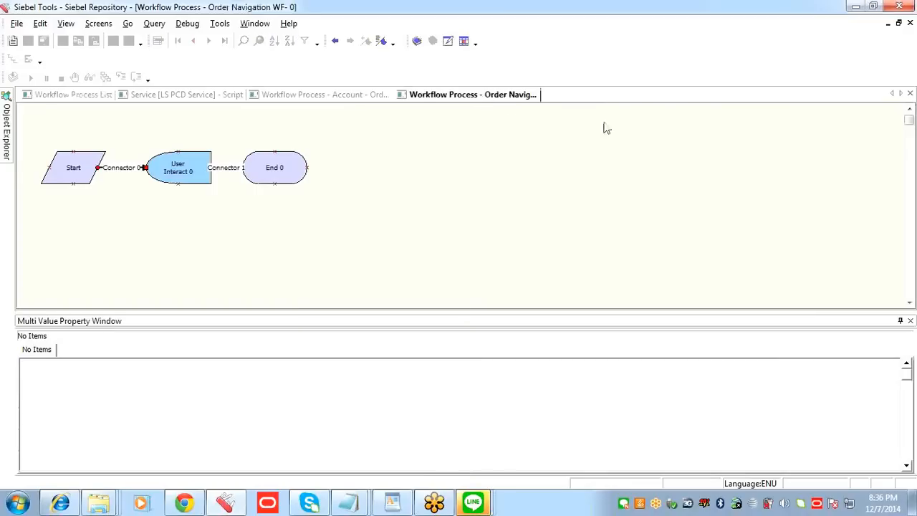
{"action": "left_click", "coordinate": [357, 97]}
{"action": "left_click", "coordinate": [208, 97]}
{"action": "left_click", "coordinate": [108, 94]}
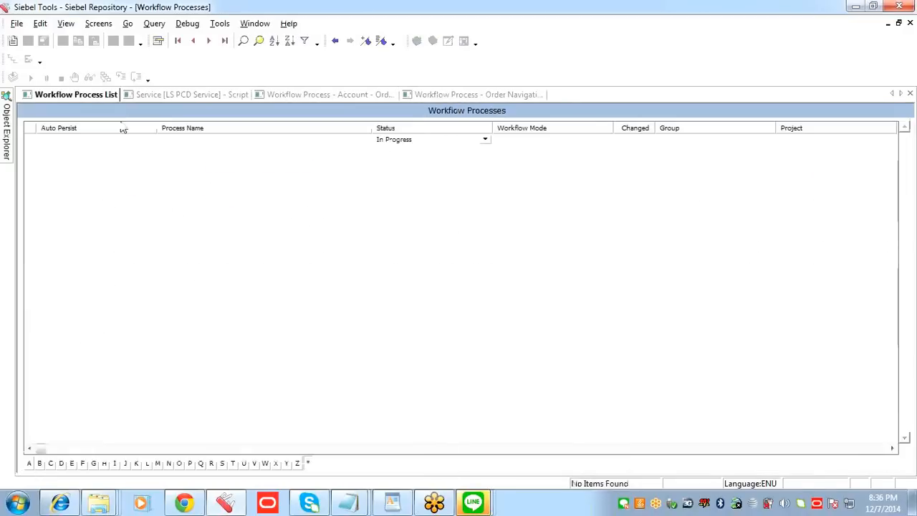
{"action": "key", "text": "ctrl+q"}
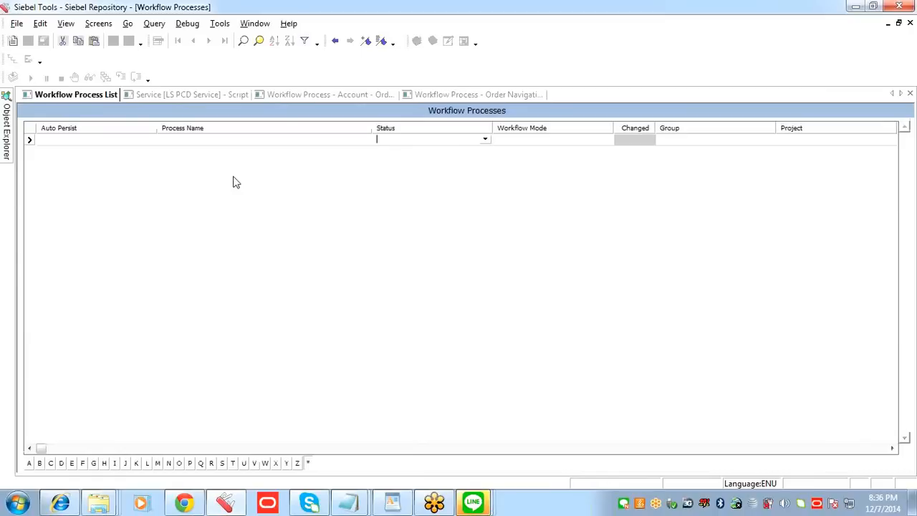
{"action": "left_click", "coordinate": [225, 139]}
{"action": "left_click", "coordinate": [404, 139]}
{"action": "left_click", "coordinate": [338, 141]}
{"action": "type", "text": "igation*"}
{"action": "key", "text": "Return"}
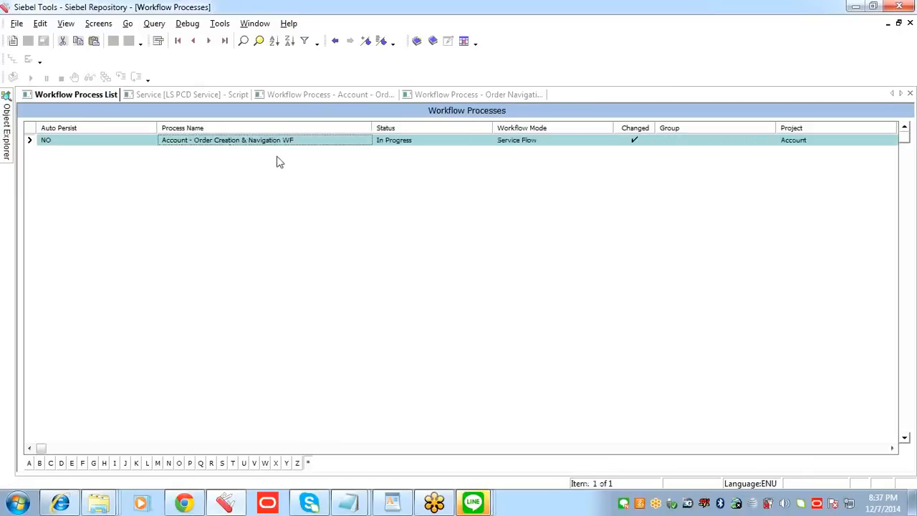
Step: Query the workflow list for all processes flagged as Changed
{"action": "left_click", "coordinate": [308, 141]}
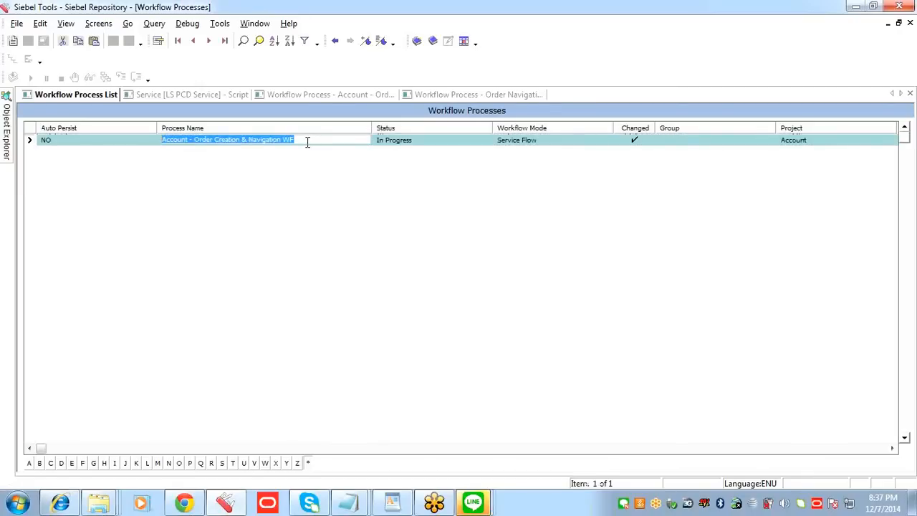
{"action": "key", "text": "ctrl+q"}
{"action": "left_click", "coordinate": [628, 143]}
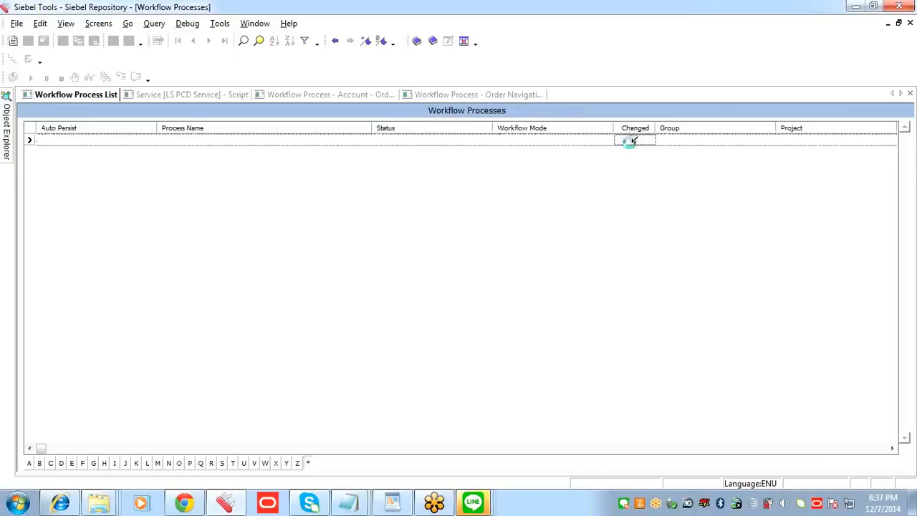
Step: Search the workflow list for the process name "Account -New Oder and navigation", and list all changed processes again
{"action": "left_click", "coordinate": [290, 152]}
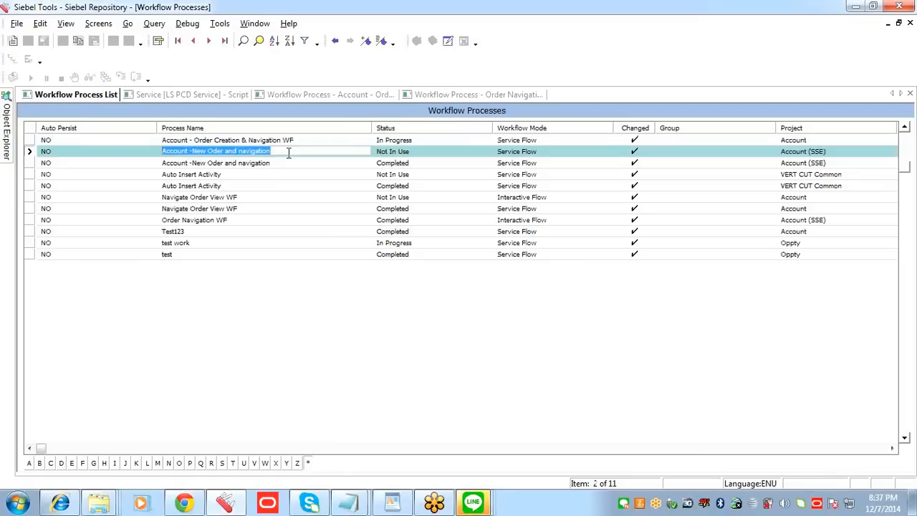
{"action": "key", "text": "ctrl+q"}
{"action": "type", "text": "Account - New Order and Navigation"}
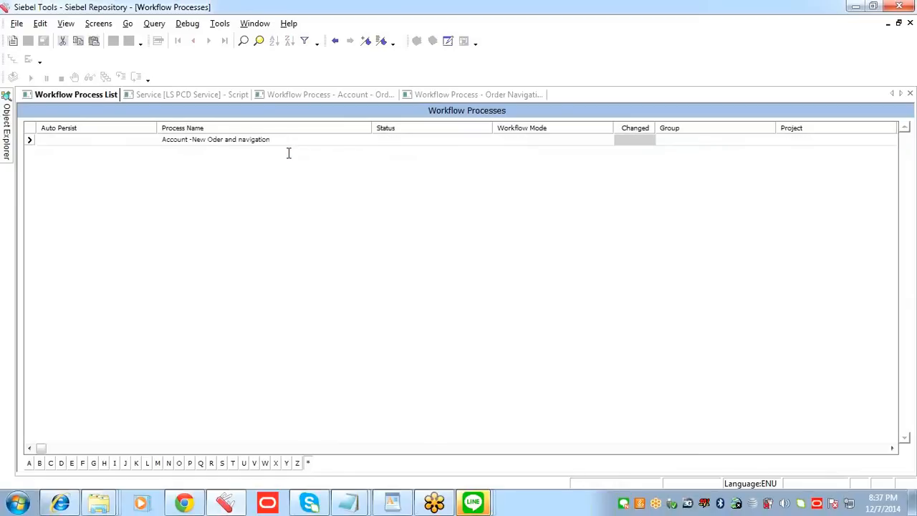
{"action": "key", "text": "Return"}
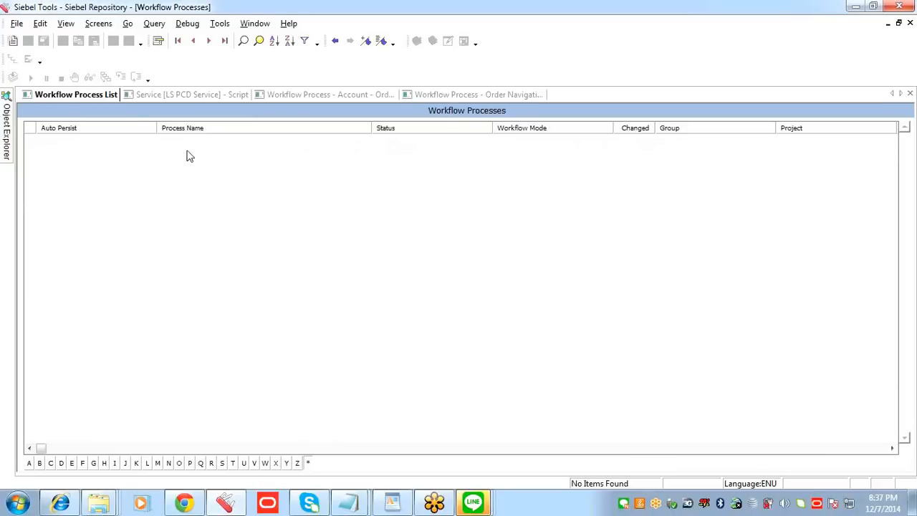
{"action": "key", "text": "ctrl+q"}
{"action": "type", "text": "Account - New Order and Navigation"}
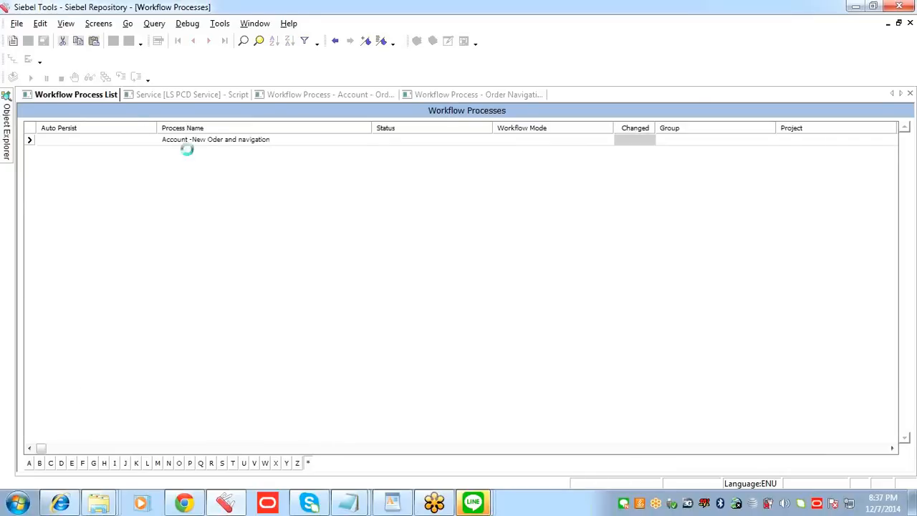
{"action": "key", "text": "Return"}
{"action": "key", "text": "ctrl+q"}
{"action": "left_click", "coordinate": [636, 141]}
{"action": "key", "text": "Return"}
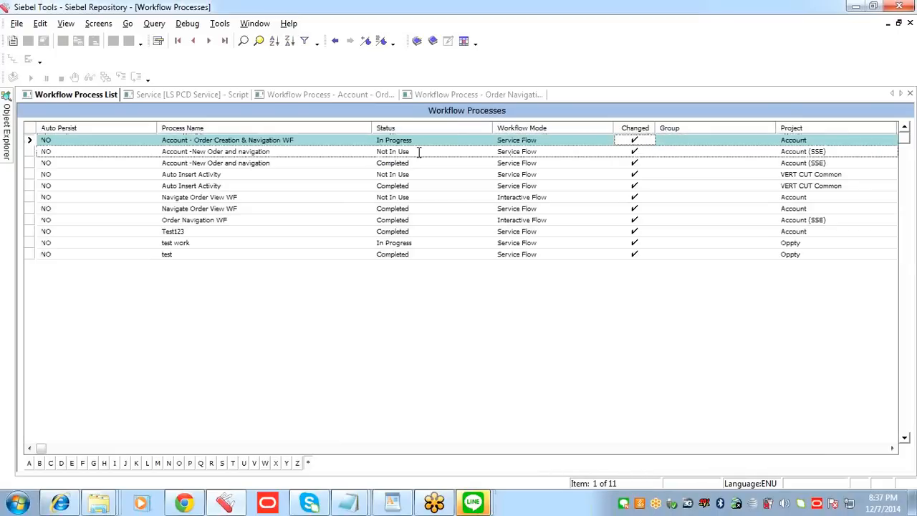
Step: Open the completed "Account -New Oder and navigation" workflow for viewing in the designer, and close it again
{"action": "left_click", "coordinate": [268, 152]}
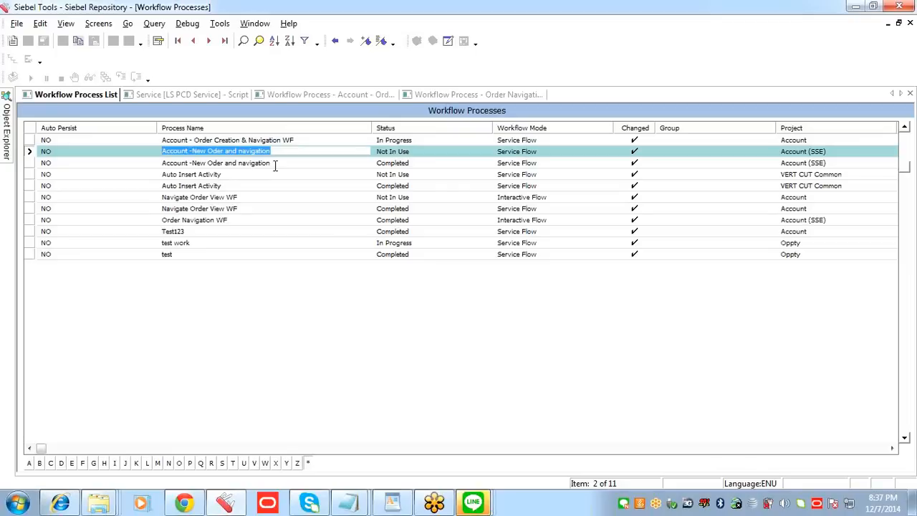
{"action": "left_click", "coordinate": [275, 162]}
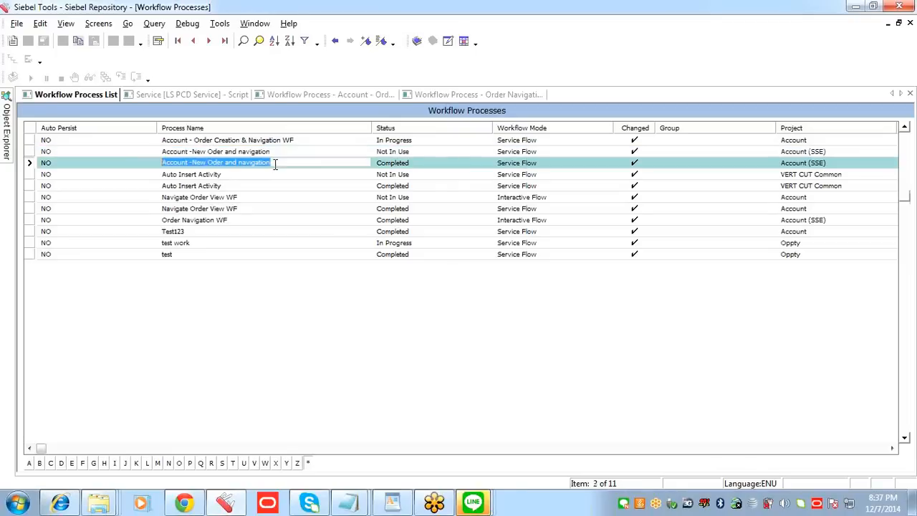
{"action": "right_click", "coordinate": [275, 162]}
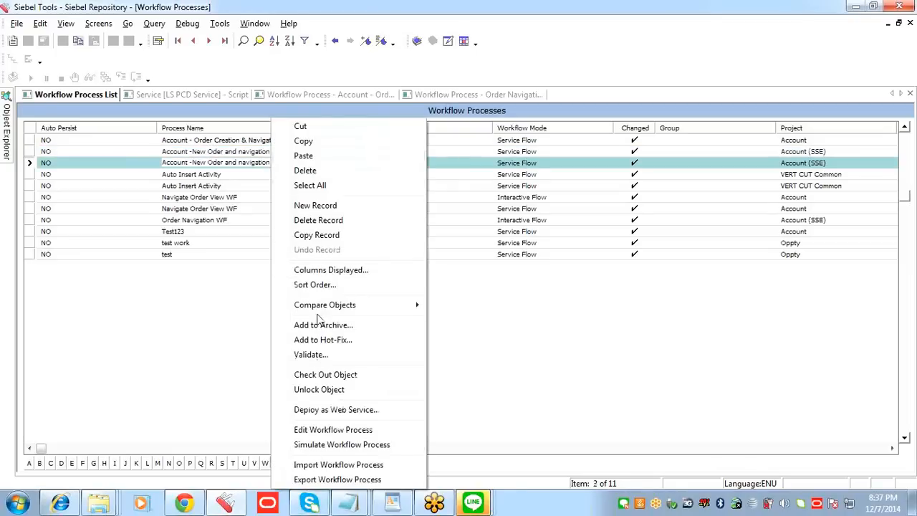
{"action": "left_click", "coordinate": [326, 429]}
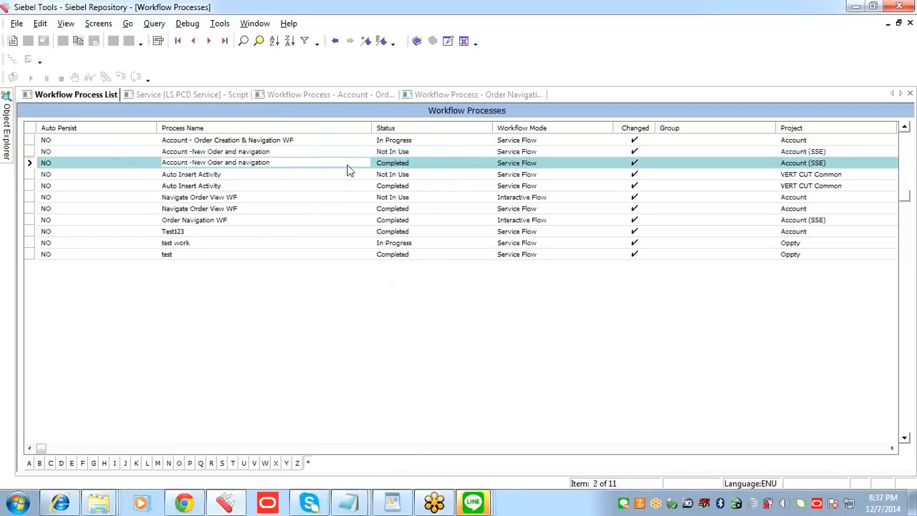
{"action": "right_click", "coordinate": [739, 99]}
{"action": "left_click", "coordinate": [751, 106]}
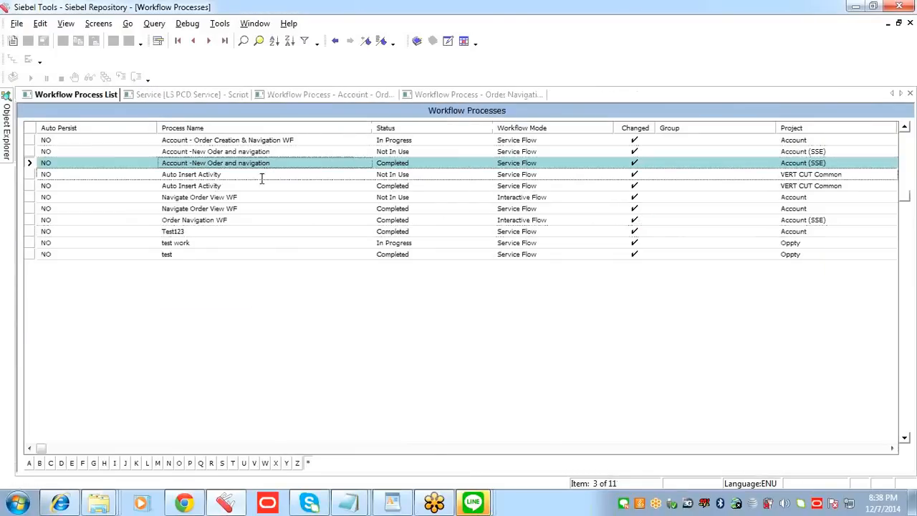
Step: Query the workflow list for Order Navigation WF by its process name and check its status
{"action": "left_click", "coordinate": [237, 220]}
{"action": "right_click", "coordinate": [236, 220]}
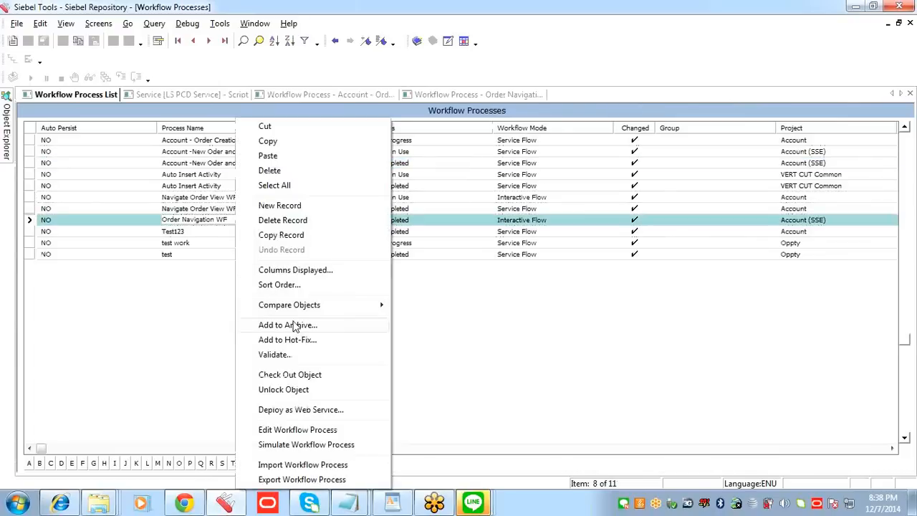
{"action": "left_click", "coordinate": [228, 220]}
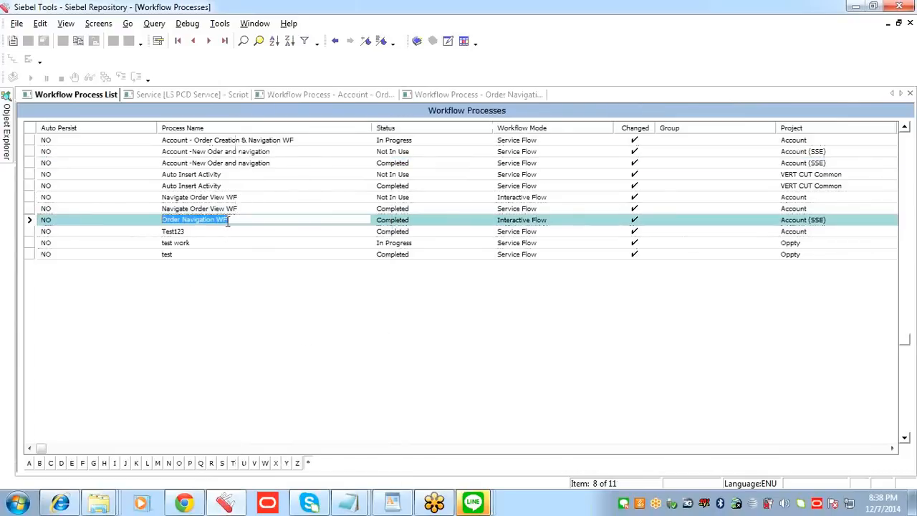
{"action": "key", "text": "ctrl+q"}
{"action": "type", "text": "Order Navigation WF"}
{"action": "key", "text": "Return"}
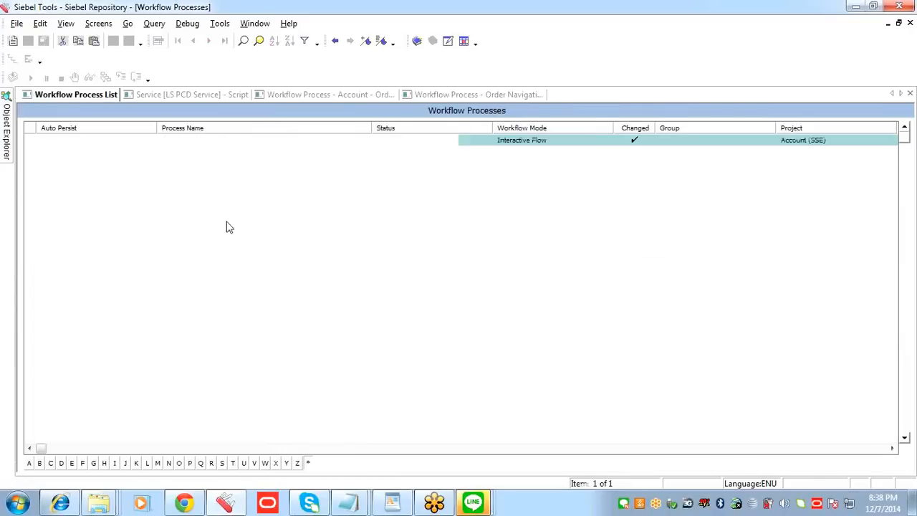
{"action": "left_click", "coordinate": [419, 140]}
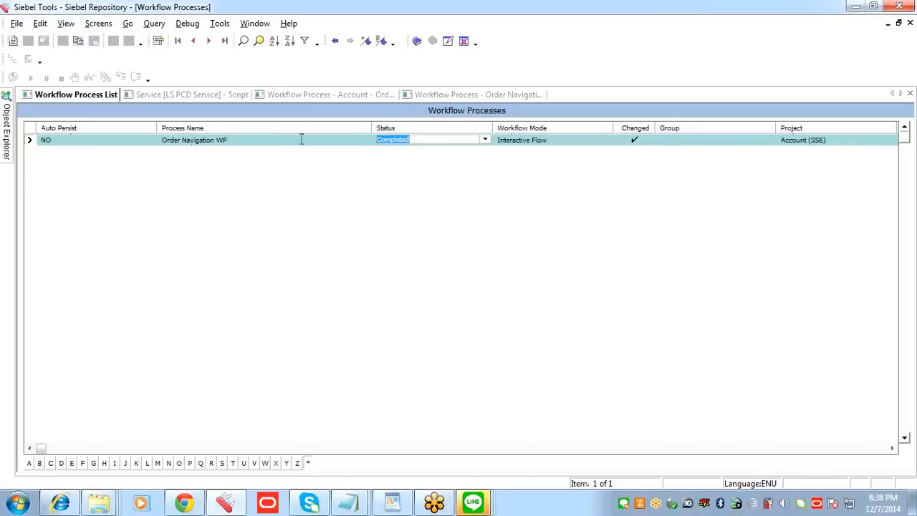
Step: Copy the process name "Order Navigation WF" into the Notepad notes below the LookupValue line, and return to Siebel Tools
{"action": "left_click", "coordinate": [270, 144]}
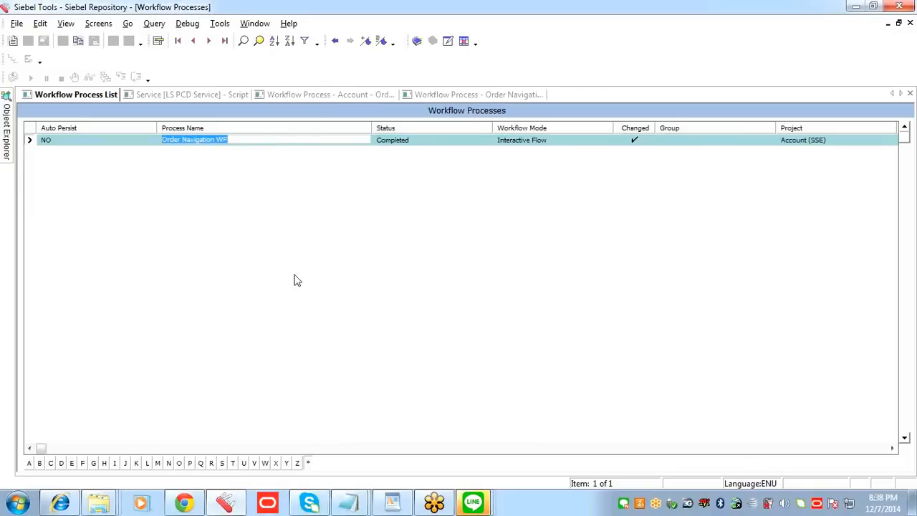
{"action": "left_click", "coordinate": [351, 505]}
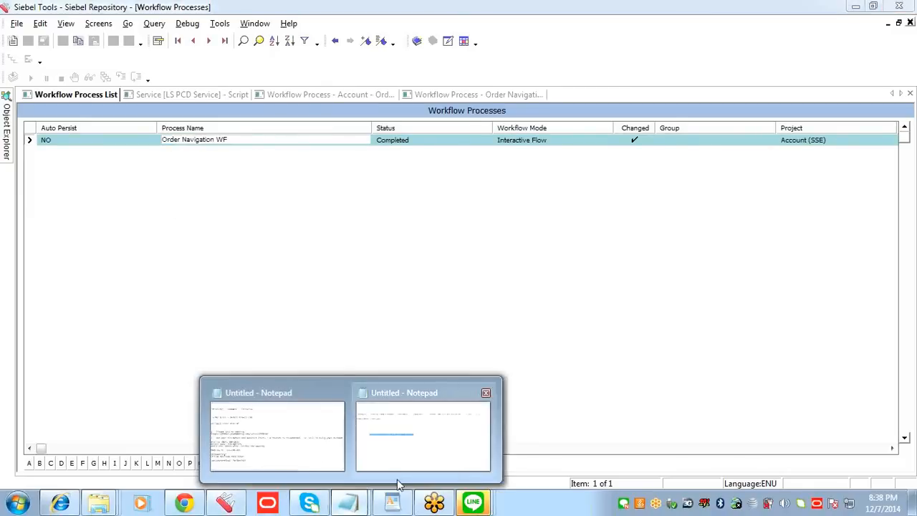
{"action": "left_click", "coordinate": [406, 467]}
{"action": "left_click", "coordinate": [407, 247]}
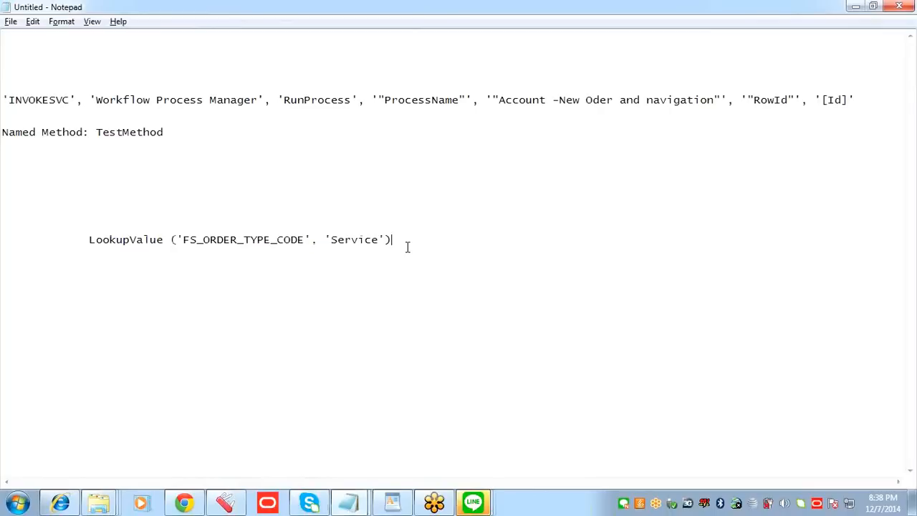
{"action": "type", "text": "Order Navigation WF"}
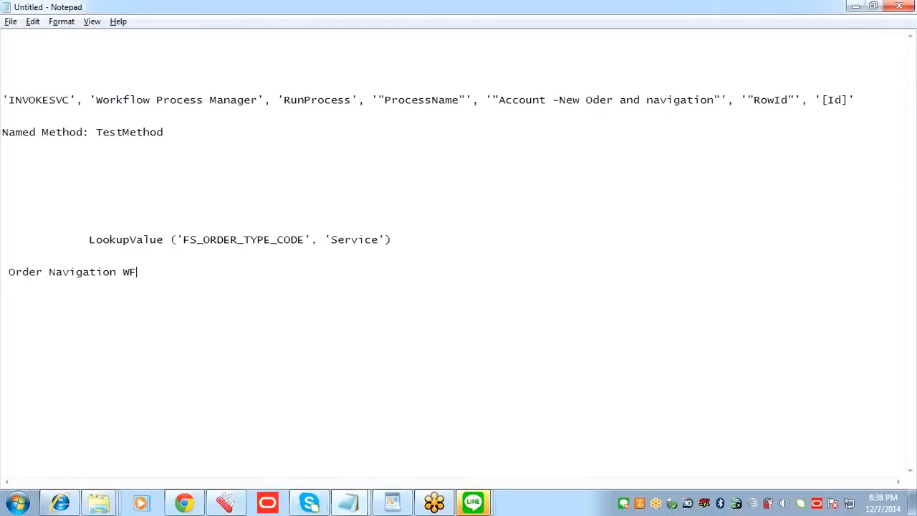
{"action": "key", "text": "alt+Tab"}
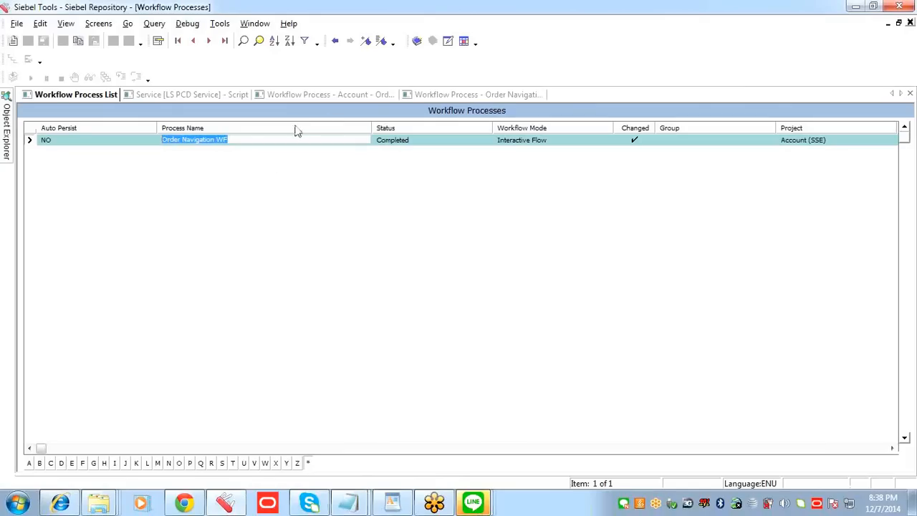
Step: List the changed workflows and filter the list down to "Account - Order Creation & Navigation WF"
{"action": "key", "text": "ctrl+q"}
{"action": "left_click", "coordinate": [630, 145]}
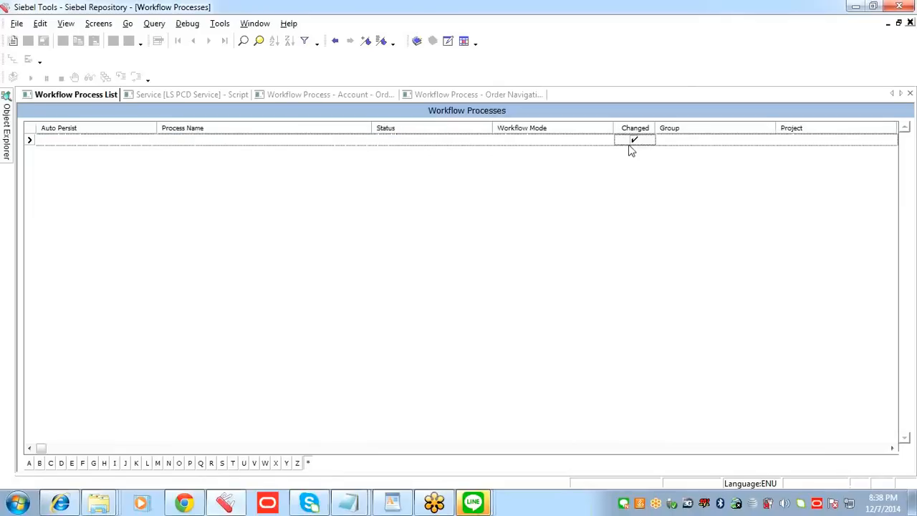
{"action": "key", "text": "Return"}
{"action": "left_click", "coordinate": [281, 141]}
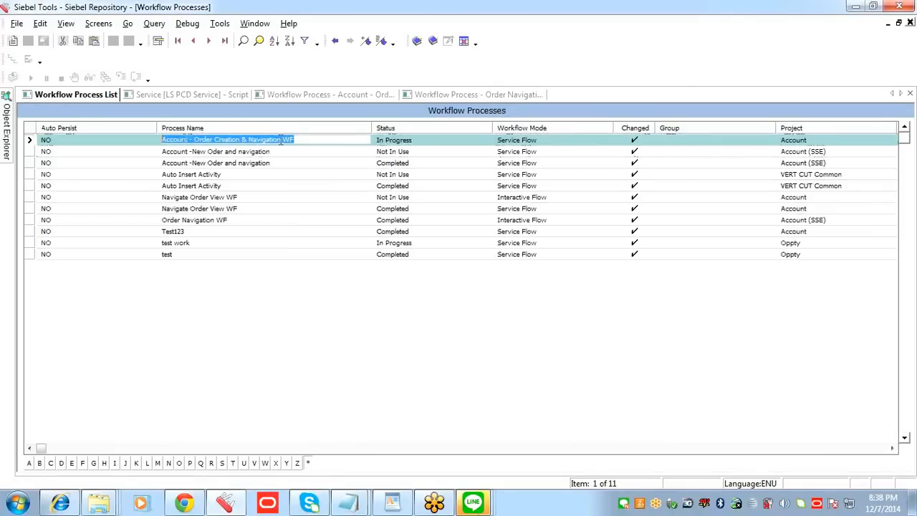
{"action": "key", "text": "ctrl+c"}
{"action": "key", "text": "ctrl+q"}
{"action": "key", "text": "ctrl+v"}
{"action": "key", "text": "Return"}
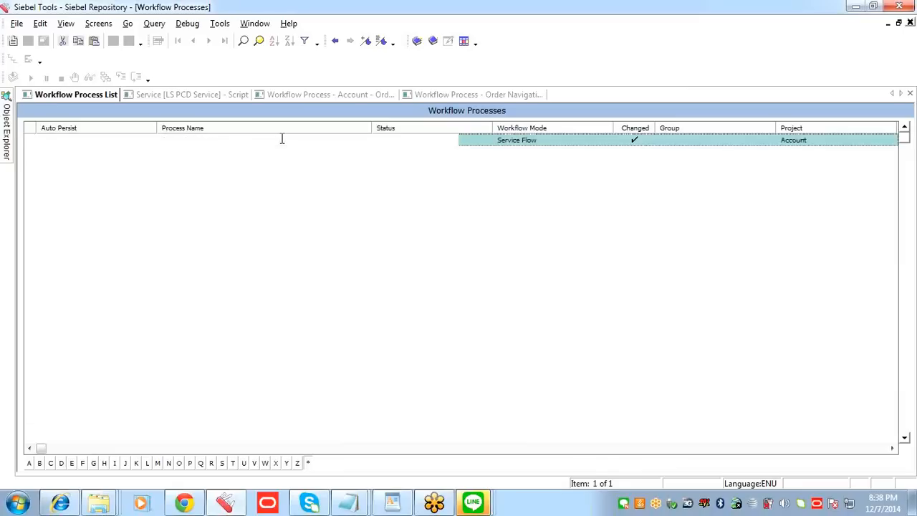
Step: Open "Account - Order Creation & Navigation WF" in the workflow designer and show the properties of its Sub Process step
{"action": "right_click", "coordinate": [283, 137]}
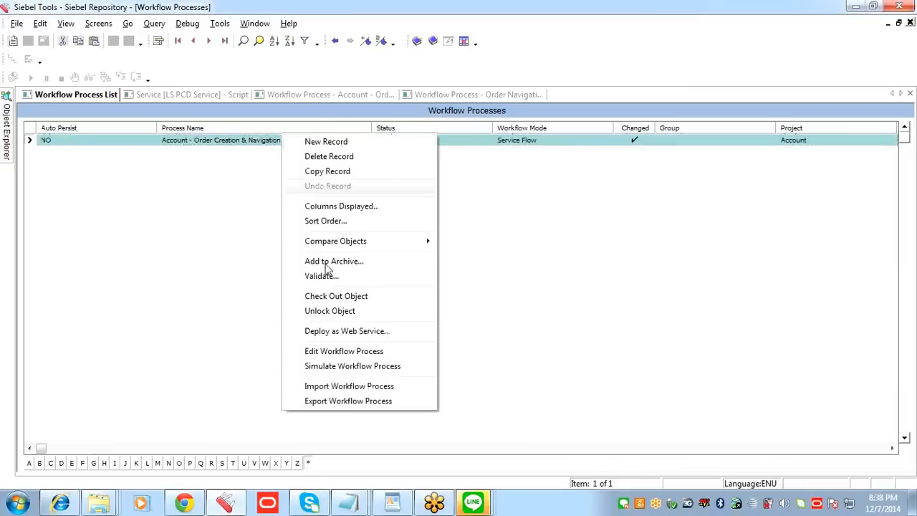
{"action": "left_click", "coordinate": [344, 352]}
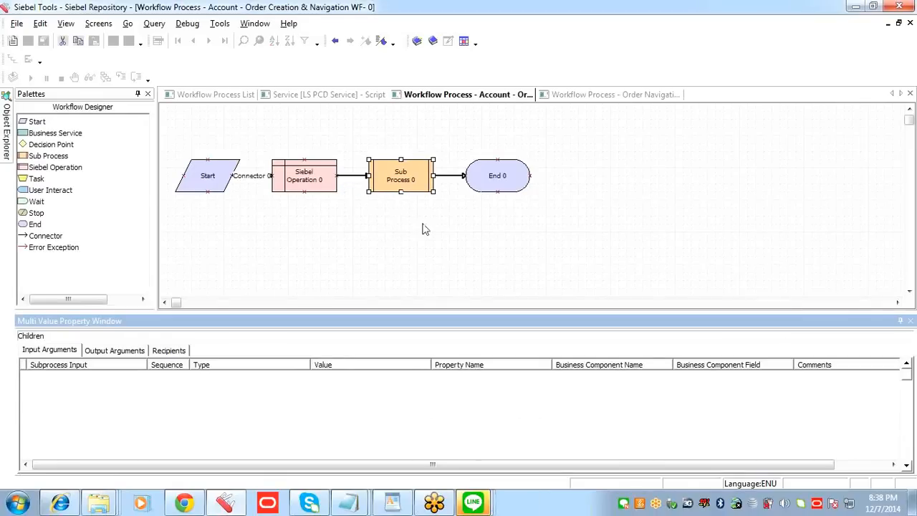
{"action": "right_click", "coordinate": [400, 179]}
{"action": "left_click", "coordinate": [437, 182]}
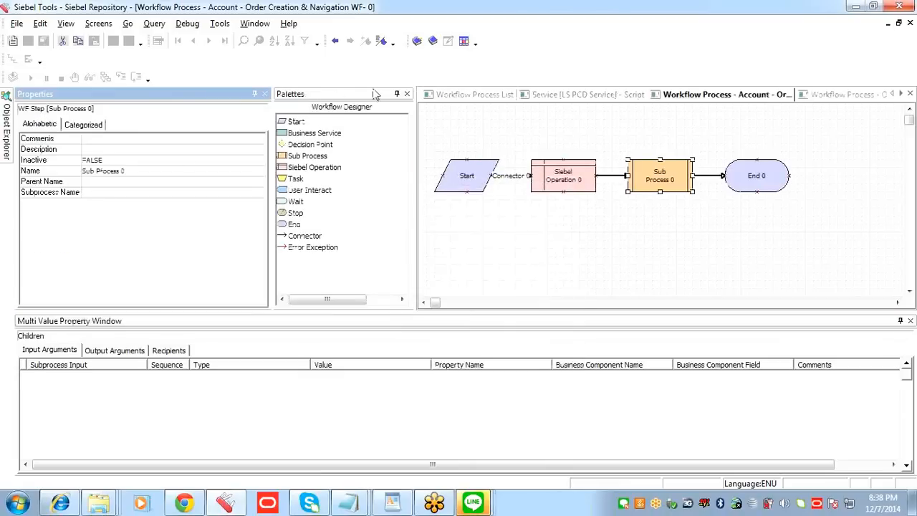
Step: Close the workflow designer palette and copy the process name "Order Navigation WF" from the Notepad notes, returning to Siebel Tools
{"action": "left_click", "coordinate": [407, 93]}
{"action": "left_click", "coordinate": [151, 193]}
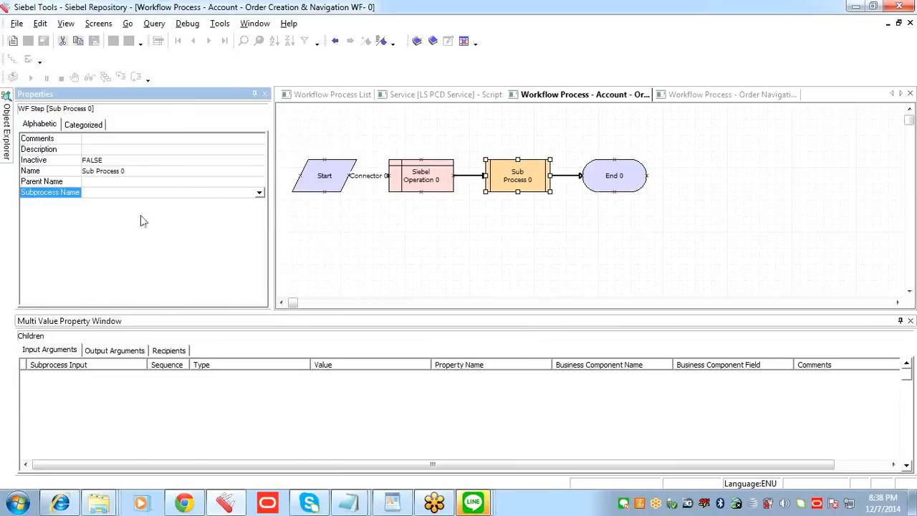
{"action": "mouse_move", "coordinate": [348, 502]}
{"action": "left_click", "coordinate": [423, 423]}
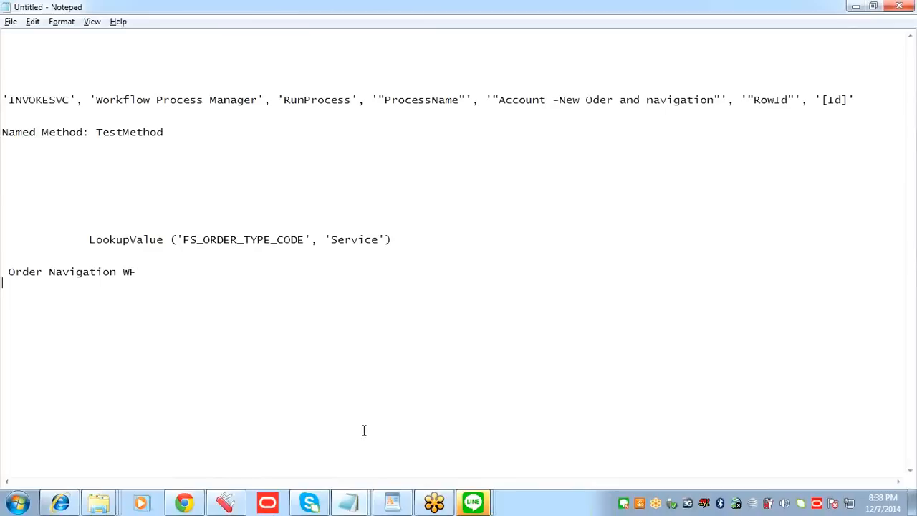
{"action": "left_click_drag", "start_coordinate": [136, 278], "coordinate": [8, 274]}
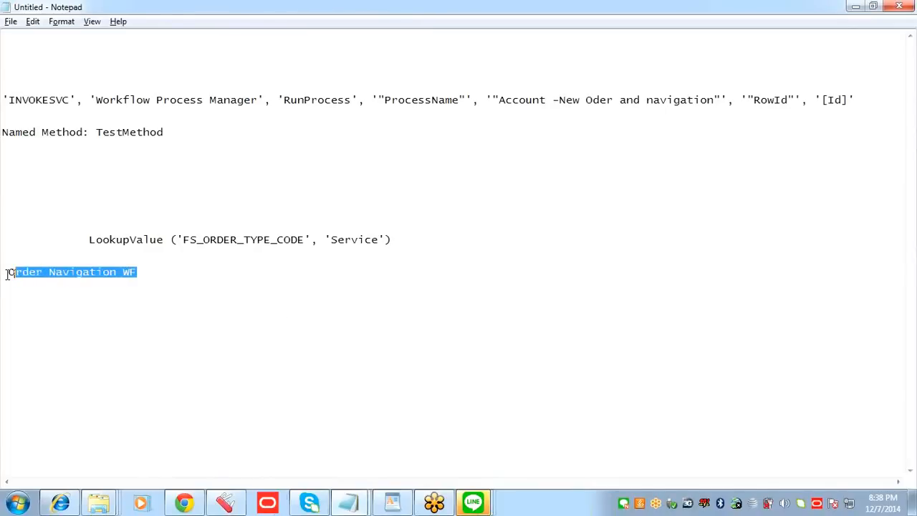
{"action": "key", "text": "alt+Tab"}
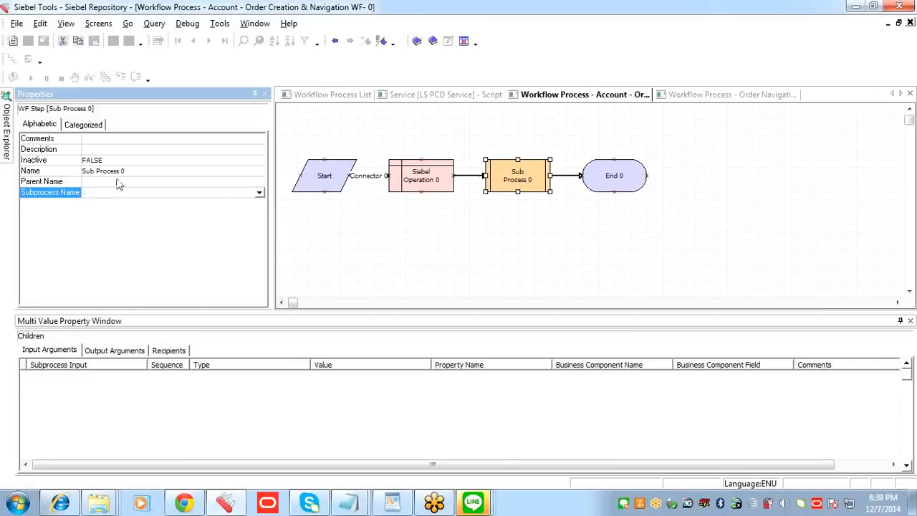
Step: Set the Subprocess Name of the Sub Process 0 step to "Order Navigation WF"
{"action": "right_click", "coordinate": [513, 173]}
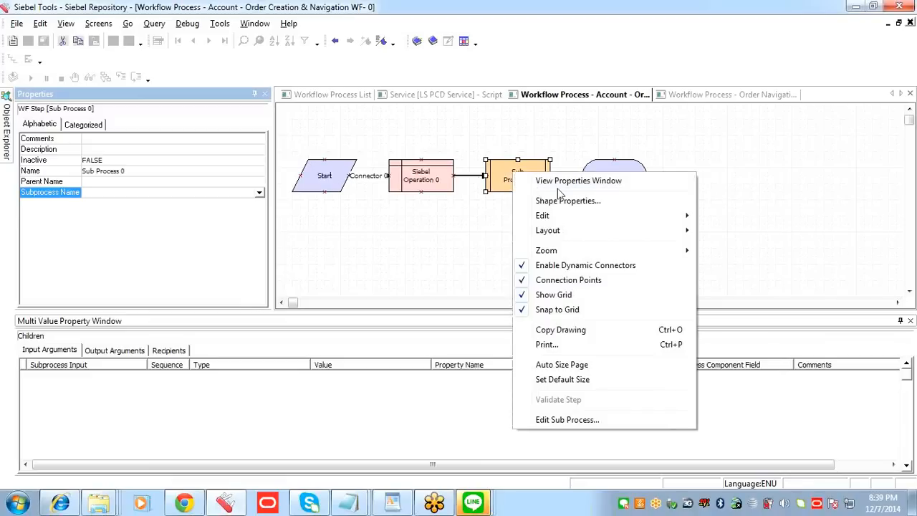
{"action": "left_click", "coordinate": [120, 194]}
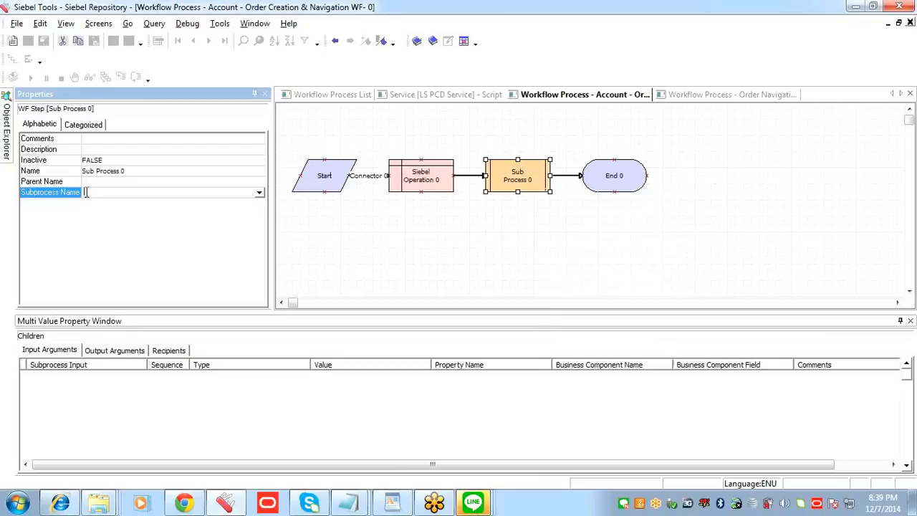
{"action": "key", "text": "ctrl+v"}
{"action": "left_click", "coordinate": [207, 380]}
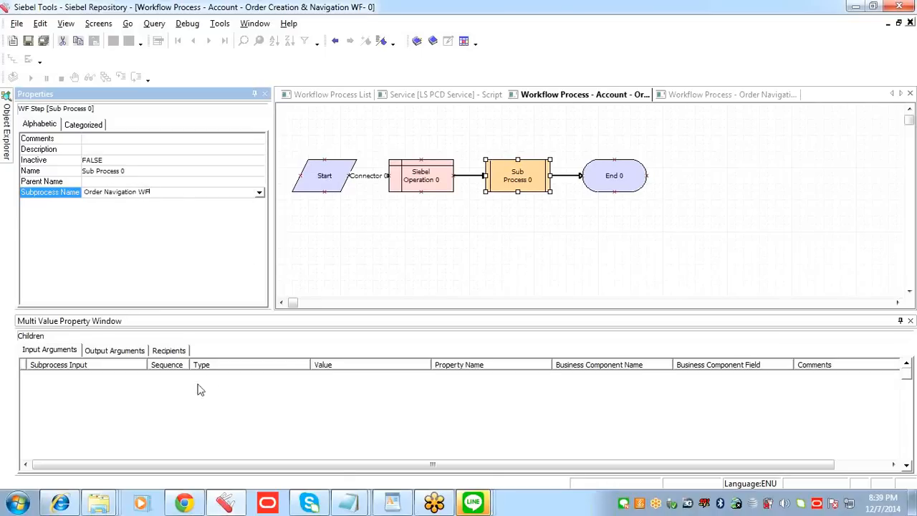
Step: Add an input argument record to the Sub Process step with Siebel Operation Object Id as its subprocess input
{"action": "left_click", "coordinate": [125, 389]}
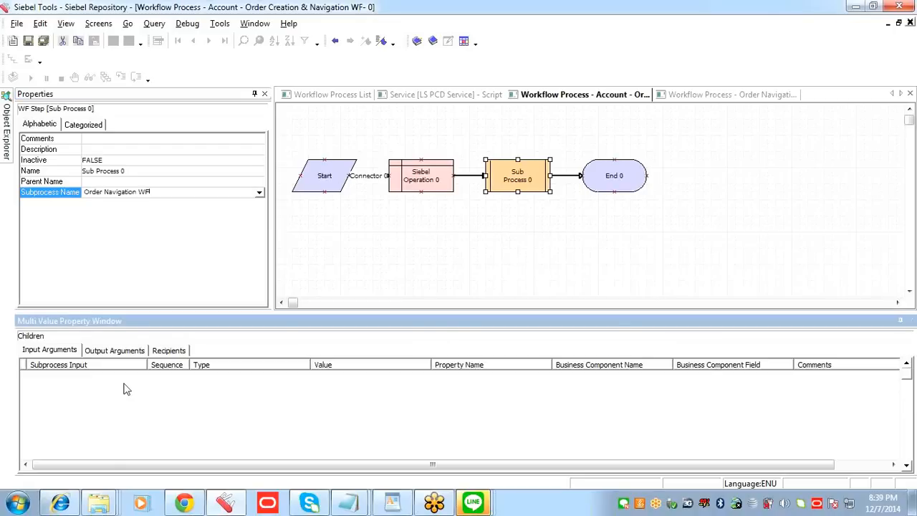
{"action": "key", "text": "ctrl+n"}
{"action": "left_click", "coordinate": [142, 379]}
{"action": "left_click", "coordinate": [142, 377]}
{"action": "double_click", "coordinate": [340, 270]}
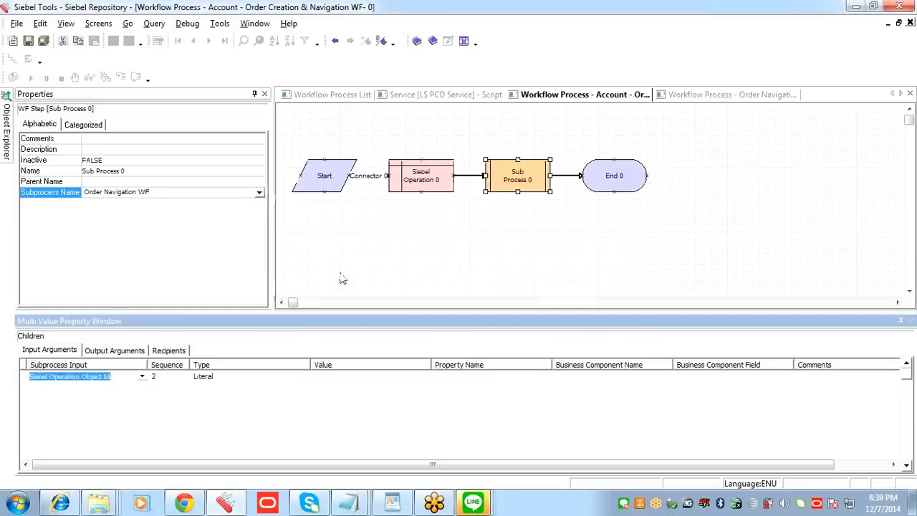
{"action": "left_click", "coordinate": [120, 376]}
{"action": "left_click_drag", "start_coordinate": [116, 378], "coordinate": [27, 382]}
{"action": "left_click", "coordinate": [334, 380]}
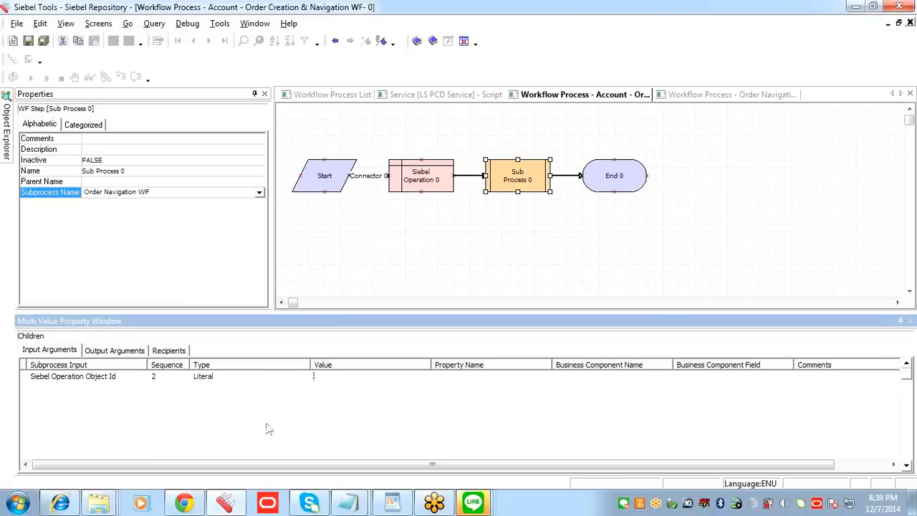
Step: Replace the new argument's subprocess input with Object Id, chosen from the list of subprocess input arguments
{"action": "left_click", "coordinate": [129, 381]}
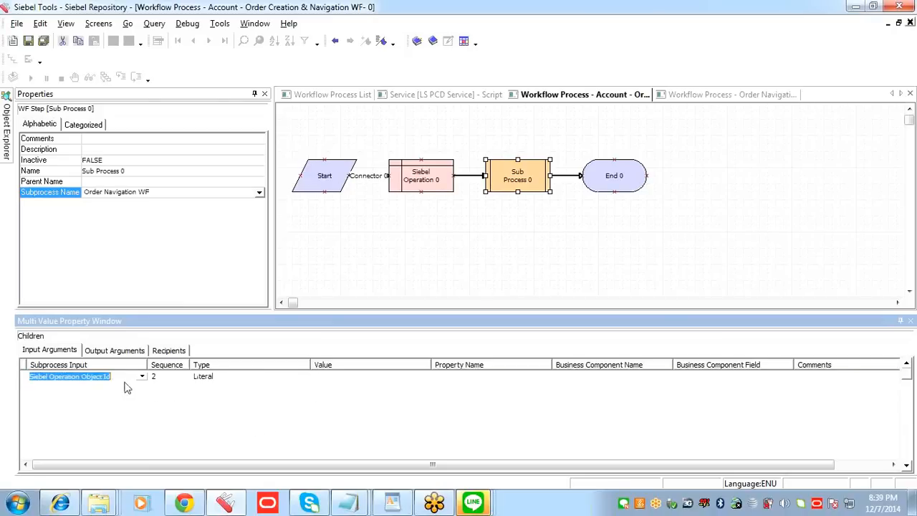
{"action": "key", "text": "BackSpace"}
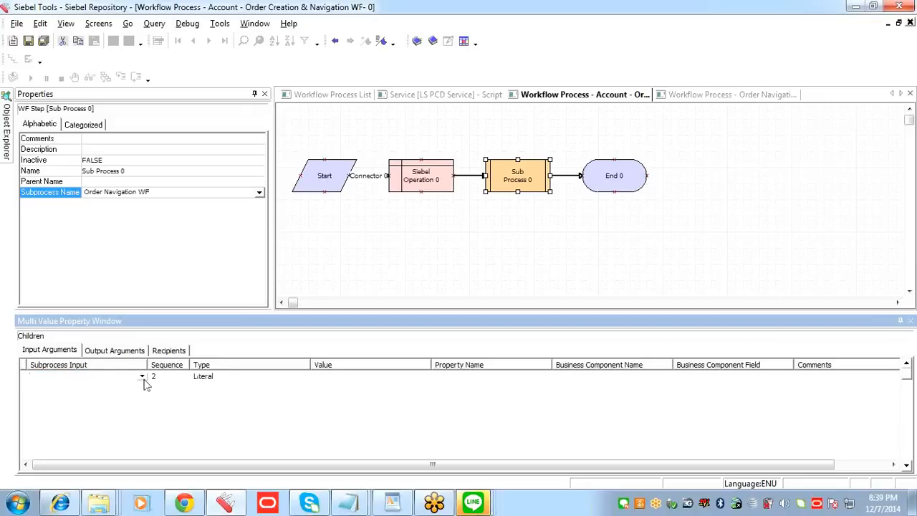
{"action": "left_click", "coordinate": [143, 376]}
{"action": "left_click", "coordinate": [325, 246]}
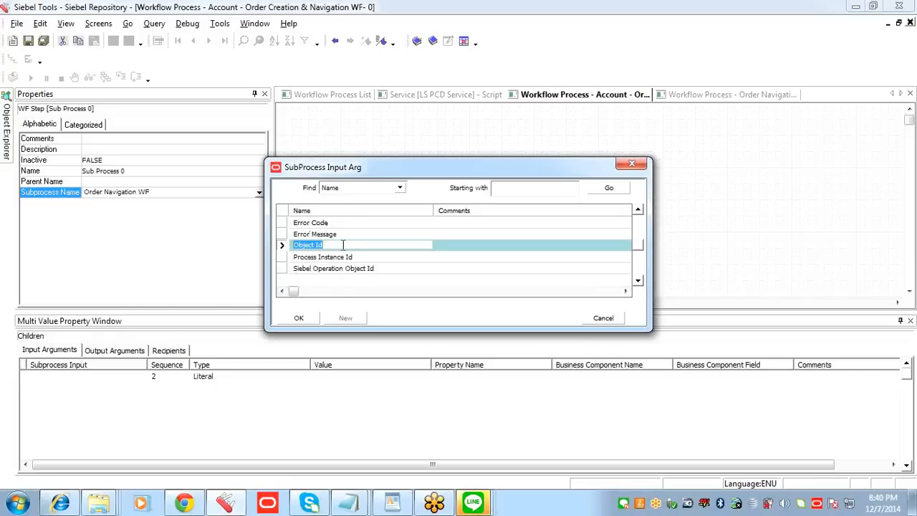
{"action": "left_click", "coordinate": [307, 319]}
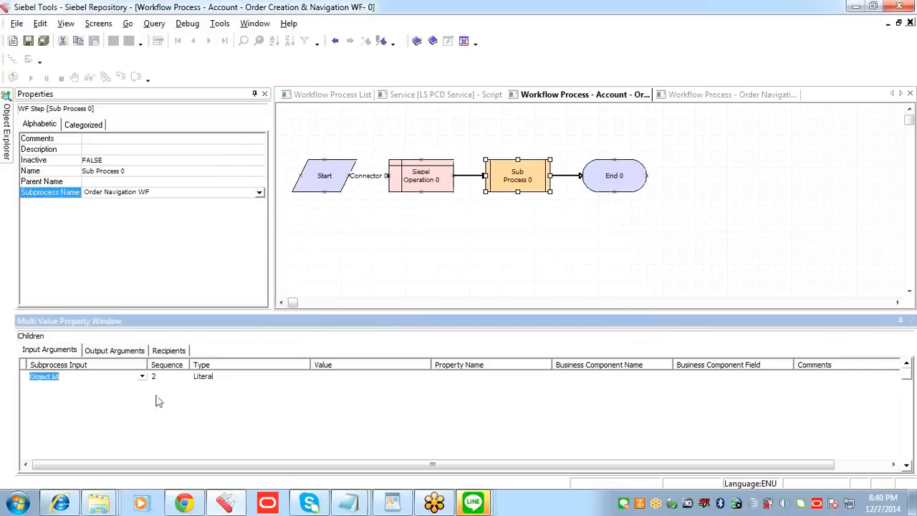
Step: Set the type of the Object Id input argument to Process Property
{"action": "left_click", "coordinate": [271, 377]}
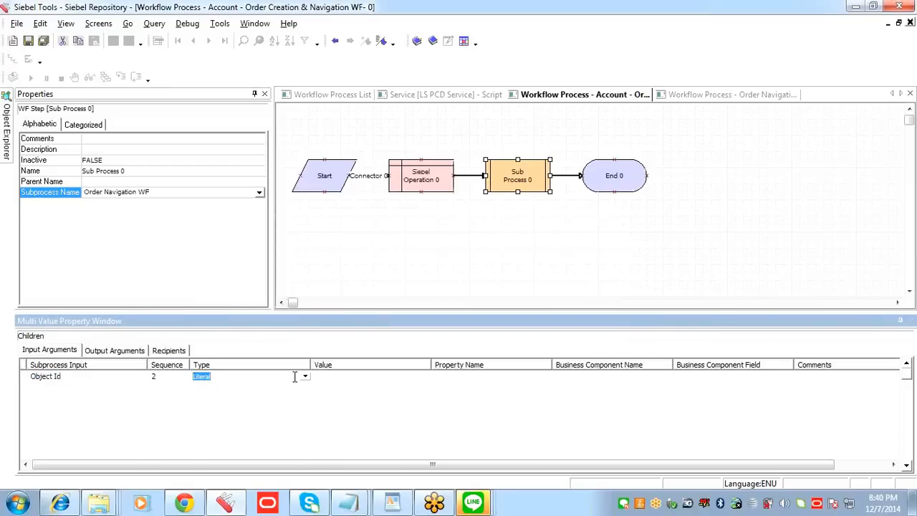
{"action": "left_click", "coordinate": [305, 377]}
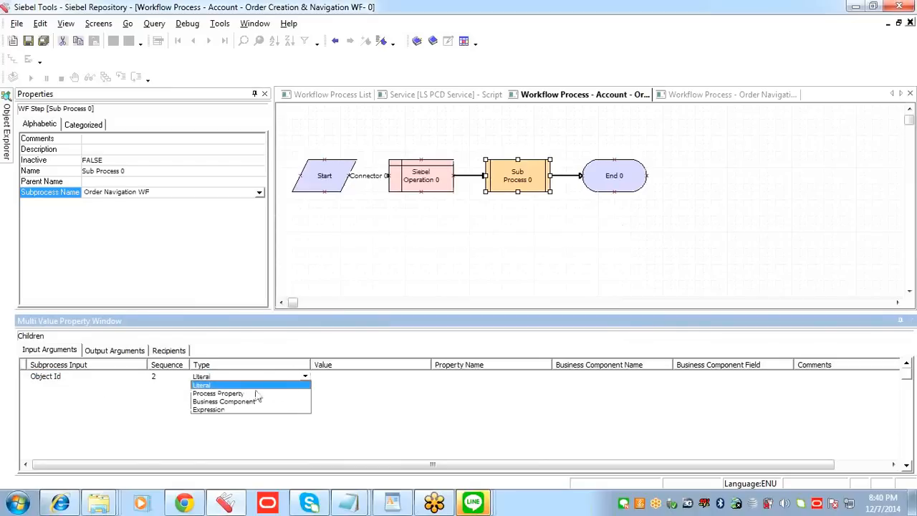
{"action": "left_click", "coordinate": [219, 411]}
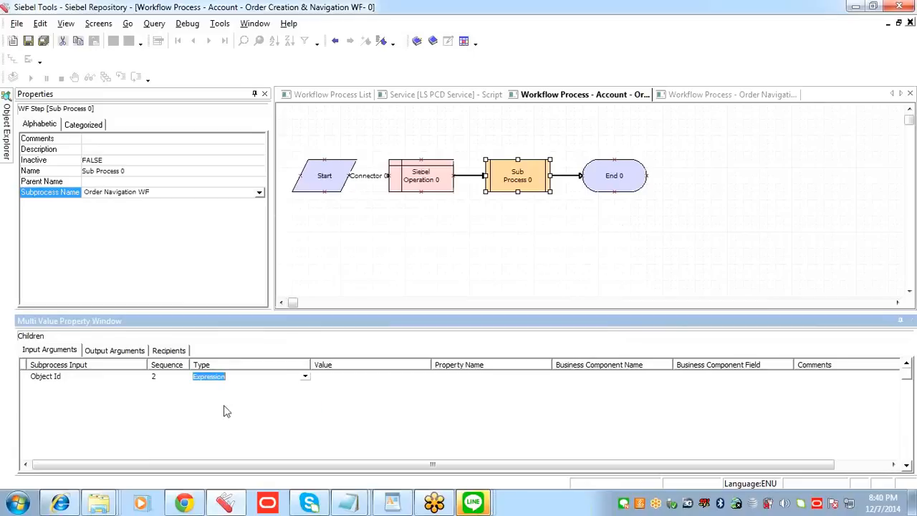
{"action": "left_click", "coordinate": [304, 377]}
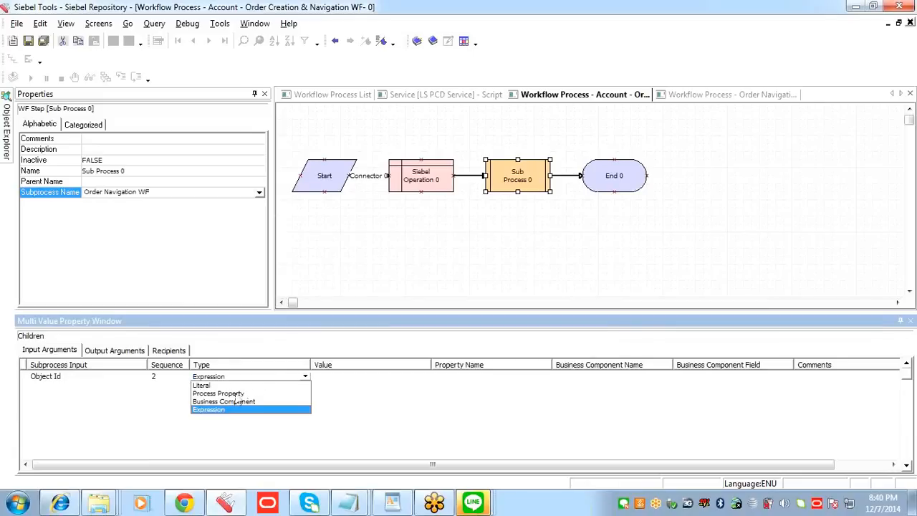
{"action": "left_click", "coordinate": [235, 394]}
{"action": "left_click", "coordinate": [81, 378]}
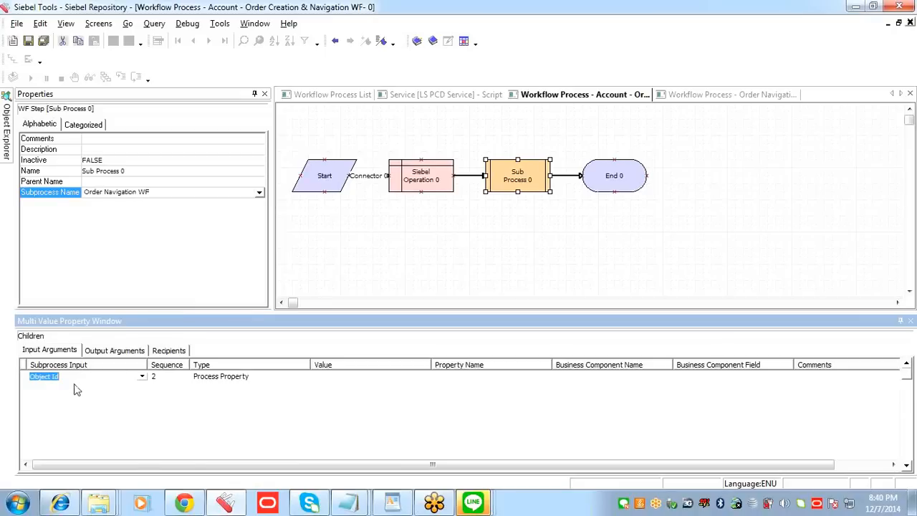
{"action": "left_click", "coordinate": [322, 378]}
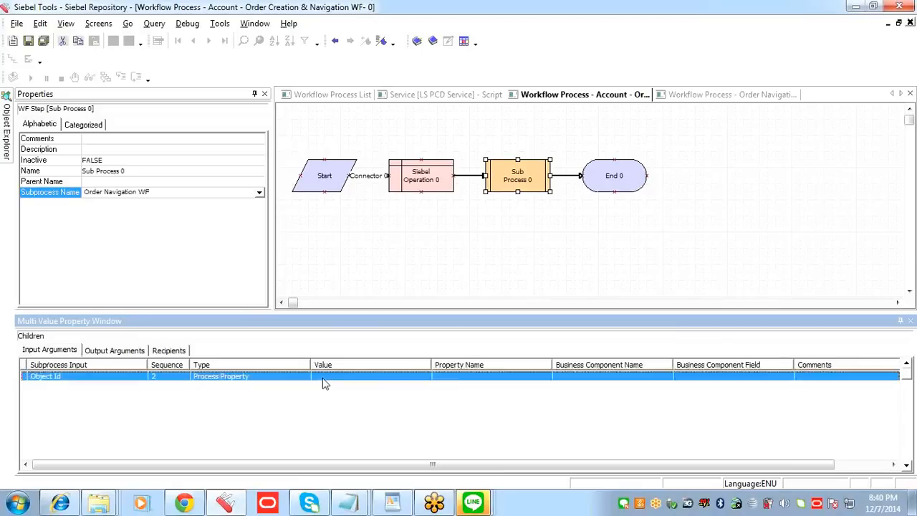
Step: Assign Siebel Operation Object Id as the property name of the Object Id input argument
{"action": "left_click", "coordinate": [450, 383]}
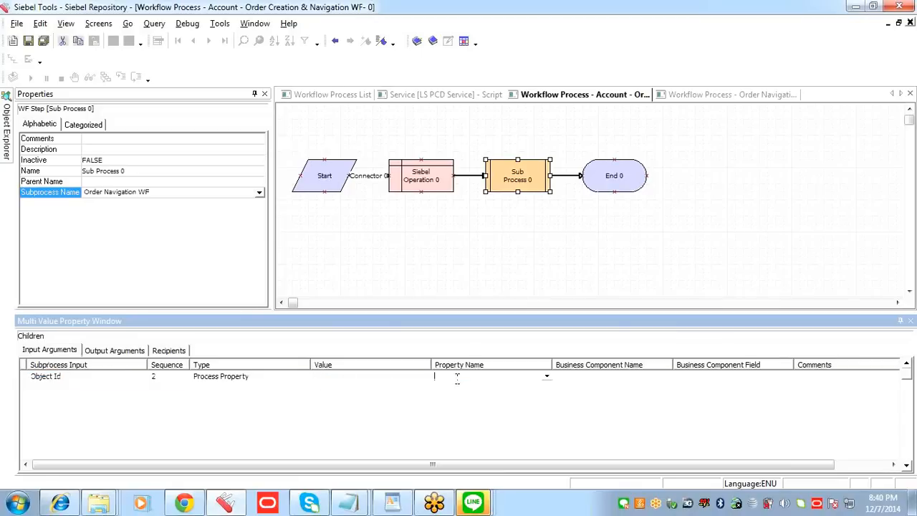
{"action": "left_click", "coordinate": [548, 379]}
{"action": "left_click", "coordinate": [372, 267]}
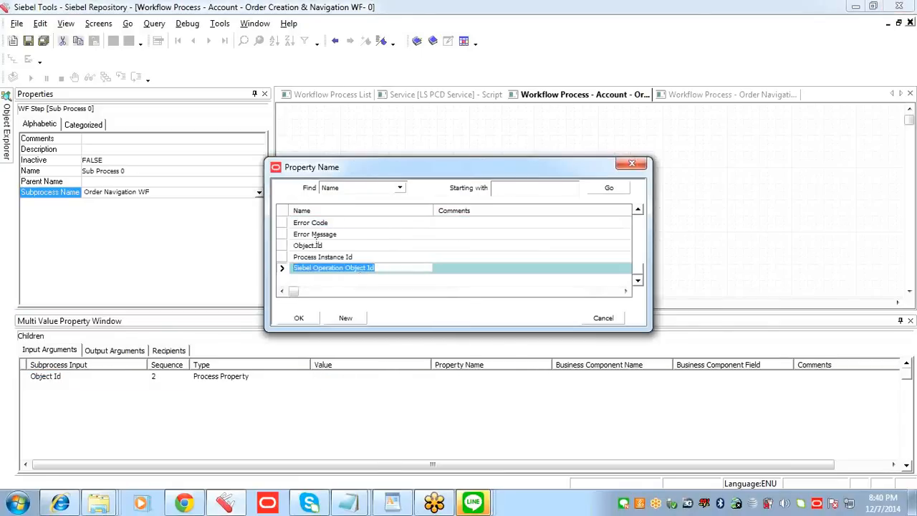
{"action": "left_click", "coordinate": [299, 318]}
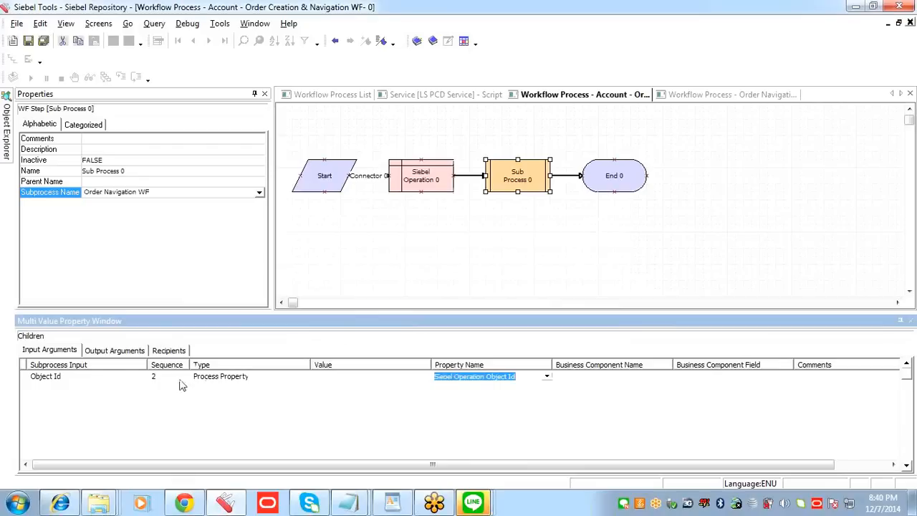
{"action": "left_click", "coordinate": [93, 378]}
{"action": "left_click", "coordinate": [249, 379]}
{"action": "left_click", "coordinate": [506, 380]}
{"action": "left_click", "coordinate": [479, 380]}
{"action": "left_click", "coordinate": [256, 380]}
{"action": "left_click", "coordinate": [256, 378]}
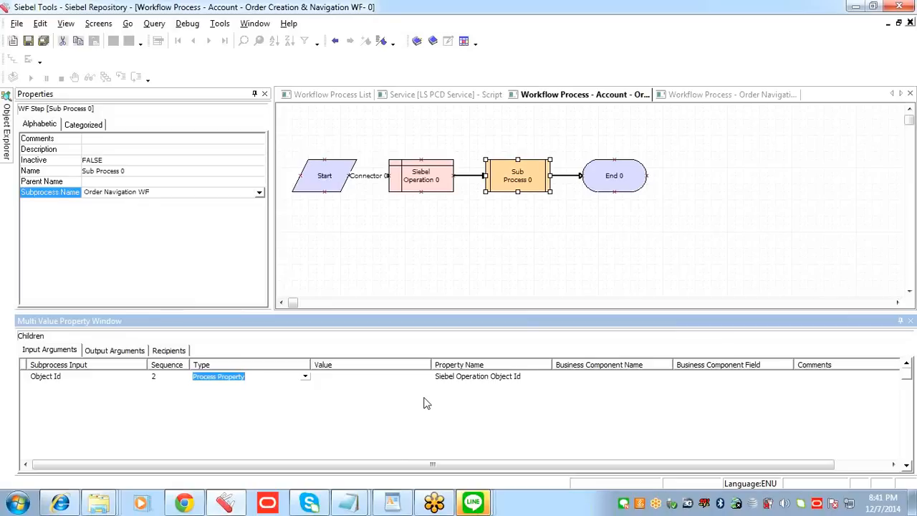
Step: Save the Object Id input argument record of the Sub Process step
{"action": "left_click", "coordinate": [524, 379]}
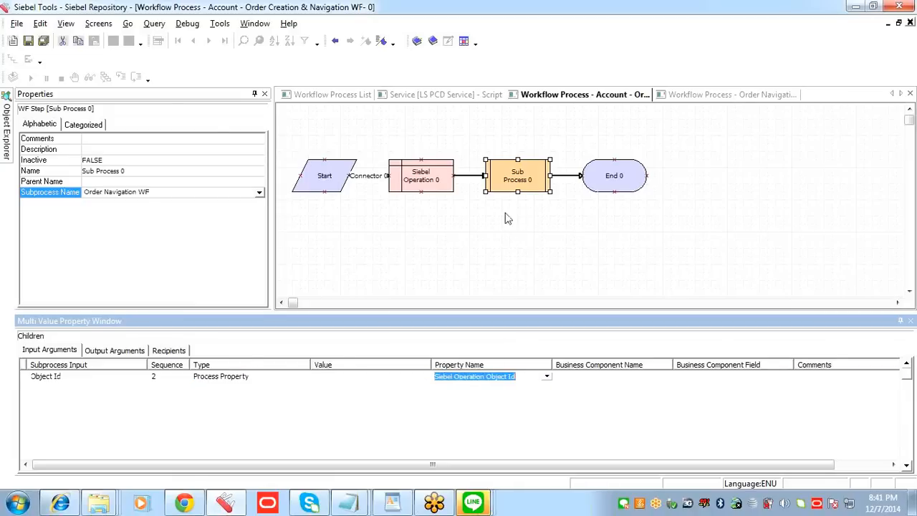
{"action": "left_click", "coordinate": [28, 41]}
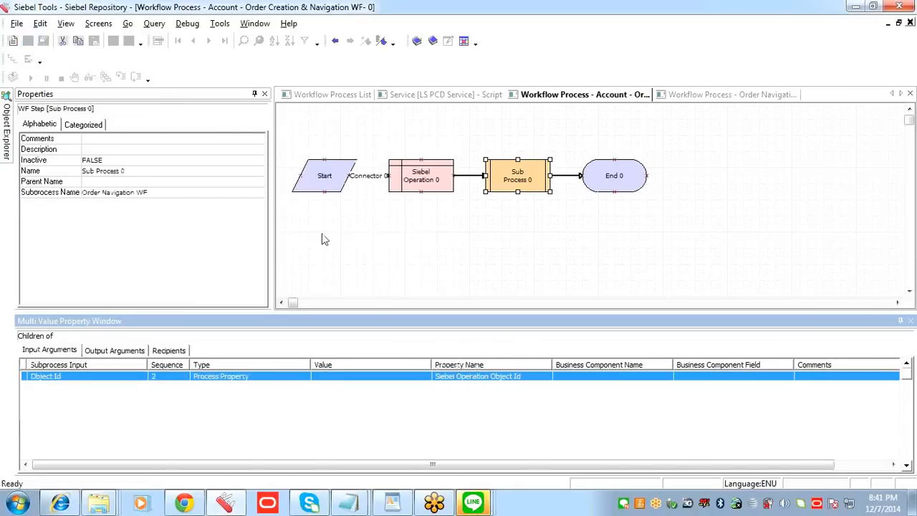
{"action": "left_click", "coordinate": [258, 379]}
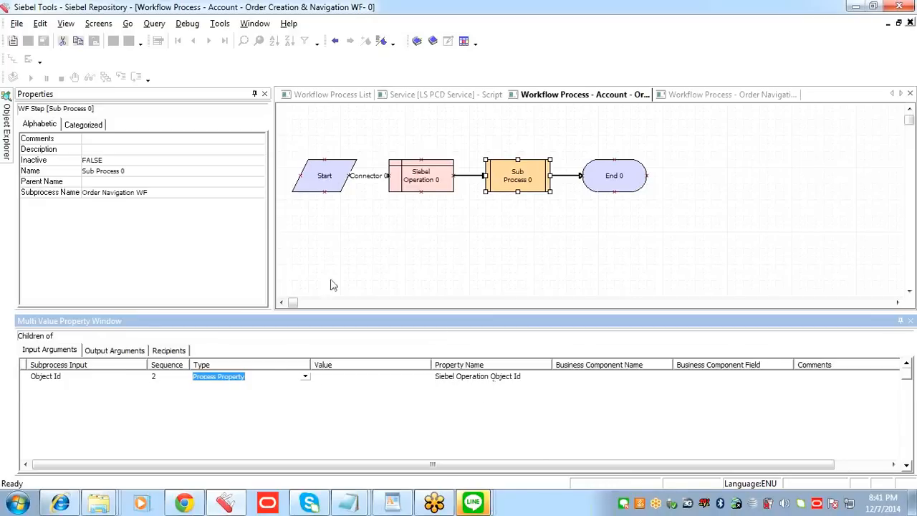
Step: Try to publish and activate Account - Order Creation & Navigation WF, and read the validation error's details before cancelling
{"action": "left_click", "coordinate": [418, 139]}
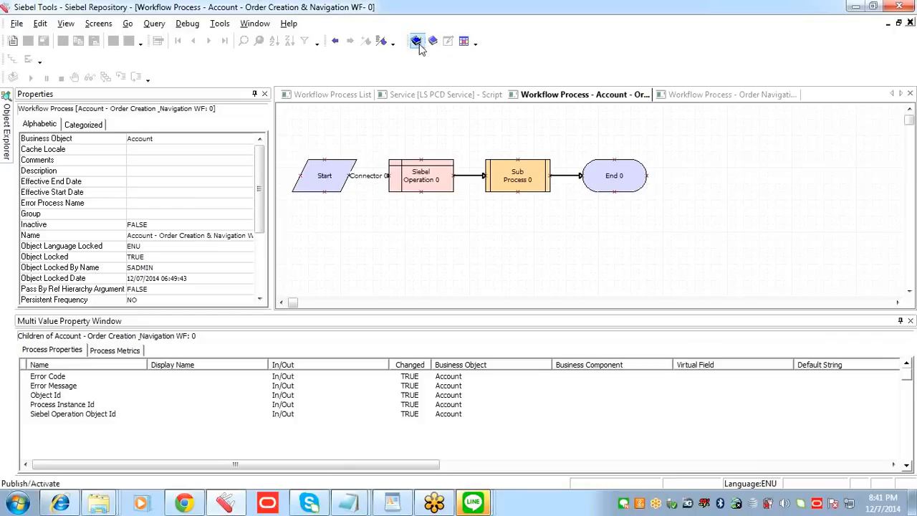
{"action": "left_click", "coordinate": [417, 44]}
{"action": "left_click", "coordinate": [424, 138]}
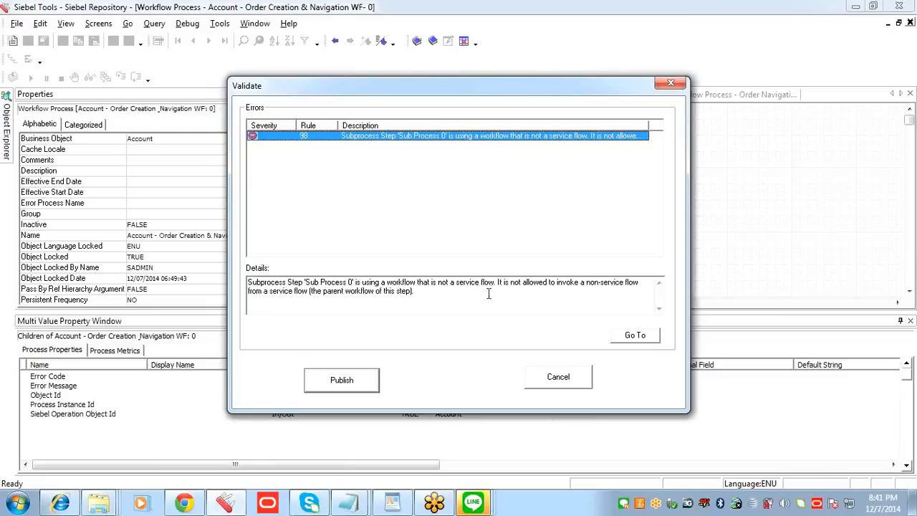
{"action": "left_click", "coordinate": [582, 378]}
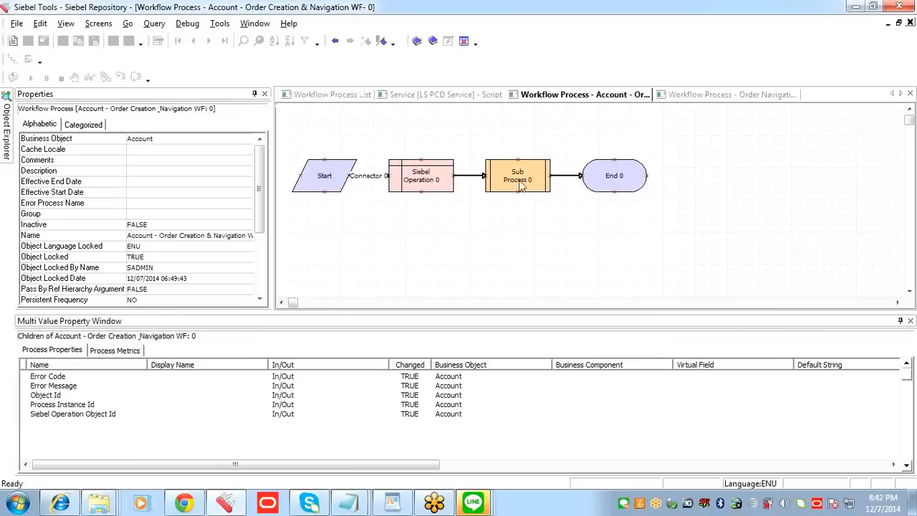
Step: Query the workflow process list for Order Navigation WF, copying its name from the notes in Notepad
{"action": "left_click", "coordinate": [342, 94]}
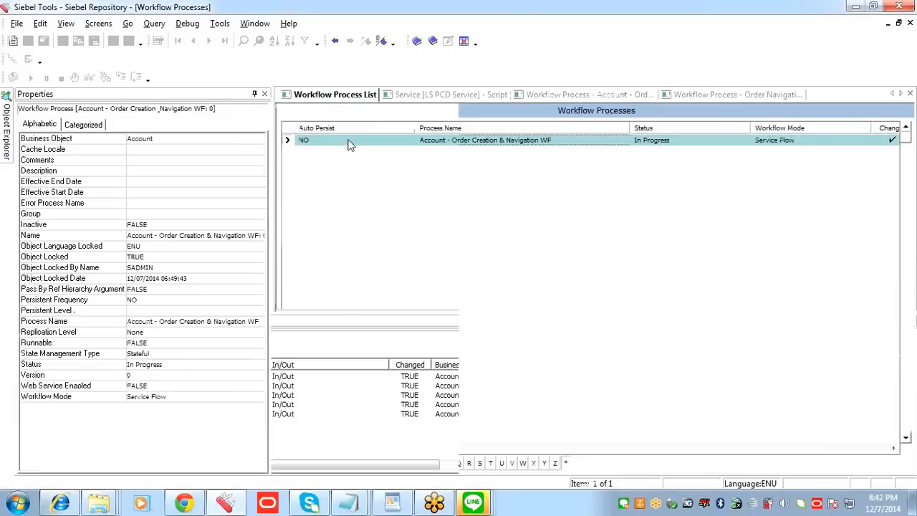
{"action": "left_click", "coordinate": [566, 142]}
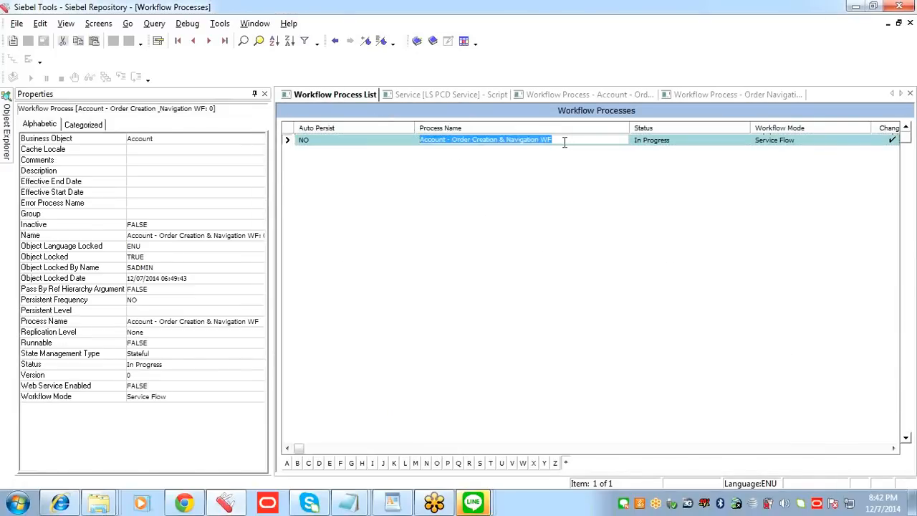
{"action": "key", "text": "ctrl+q"}
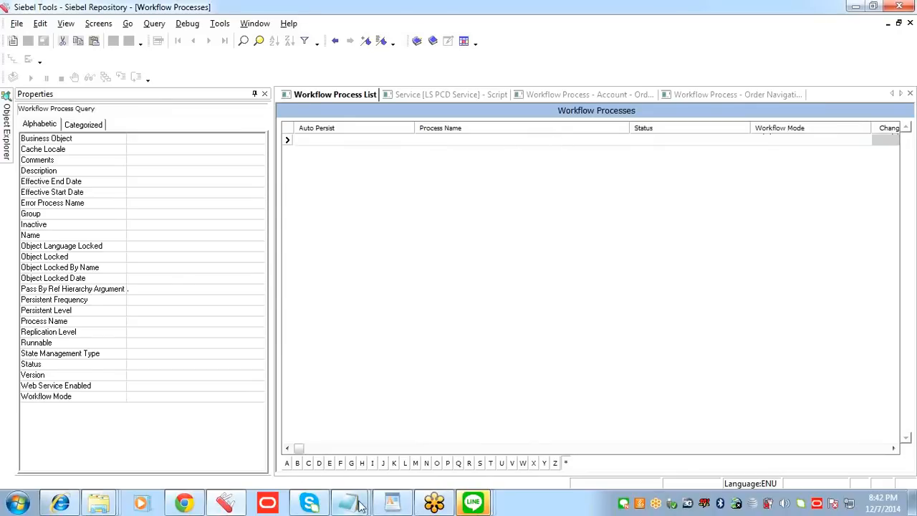
{"action": "mouse_move", "coordinate": [360, 506]}
{"action": "left_click", "coordinate": [279, 430]}
{"action": "left_click_drag", "start_coordinate": [139, 274], "coordinate": [10, 273]}
{"action": "key", "text": "ctrl+c"}
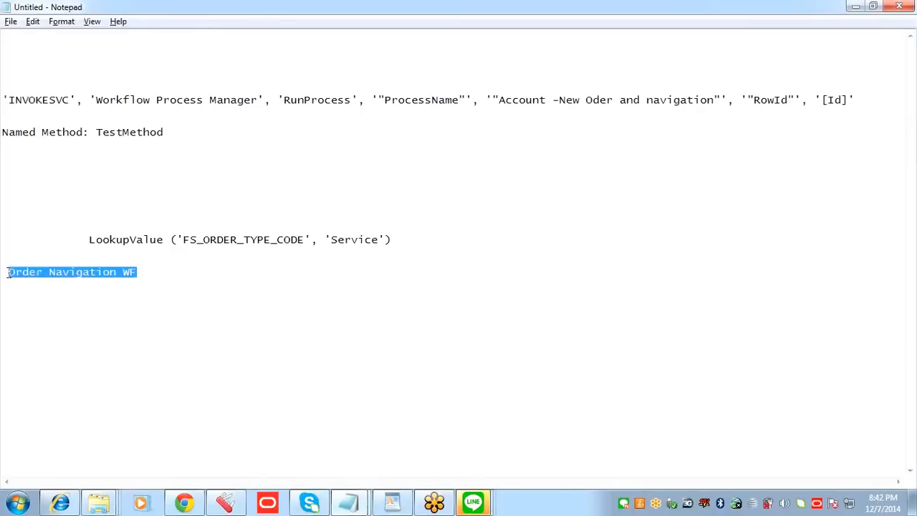
{"action": "key", "text": "alt+Tab"}
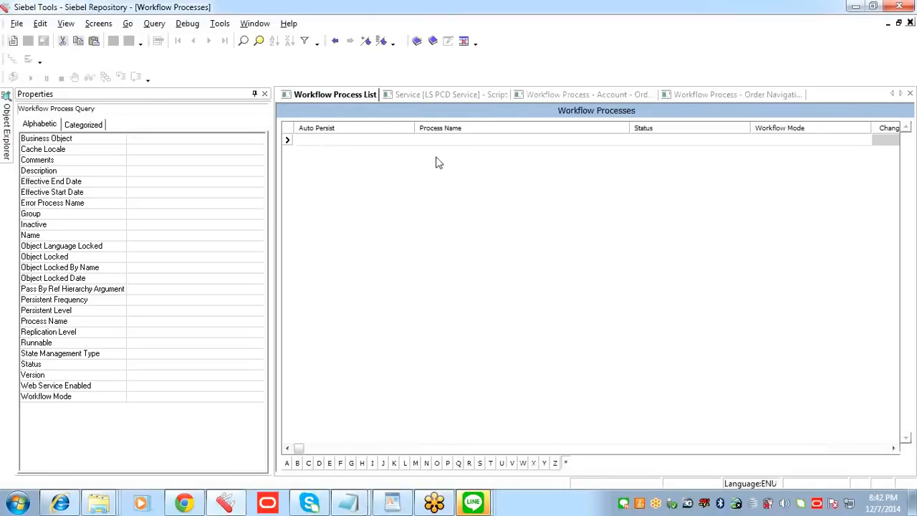
{"action": "left_click", "coordinate": [471, 138]}
{"action": "key", "text": "ctrl+v"}
{"action": "key", "text": "Return"}
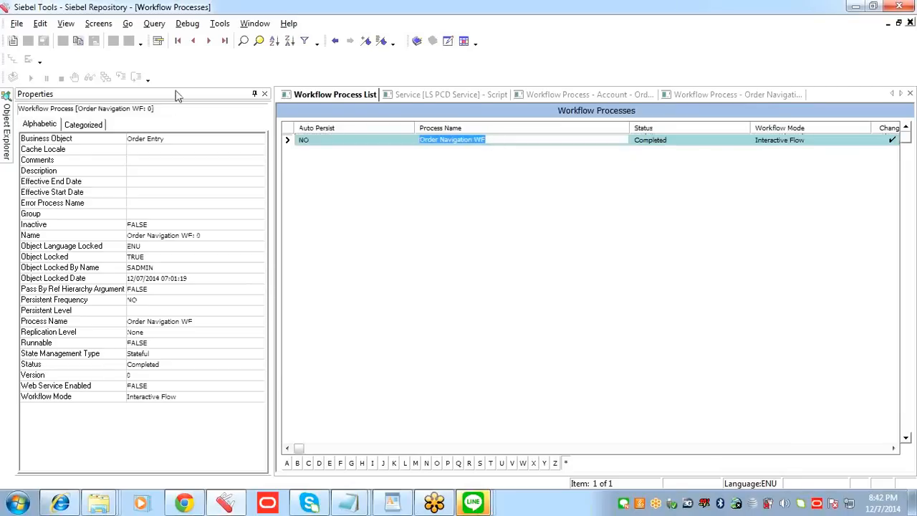
Step: Close the Properties pane and revise the completed Order Navigation WF to create an editable version
{"action": "left_click", "coordinate": [265, 96]}
{"action": "left_click", "coordinate": [265, 96]}
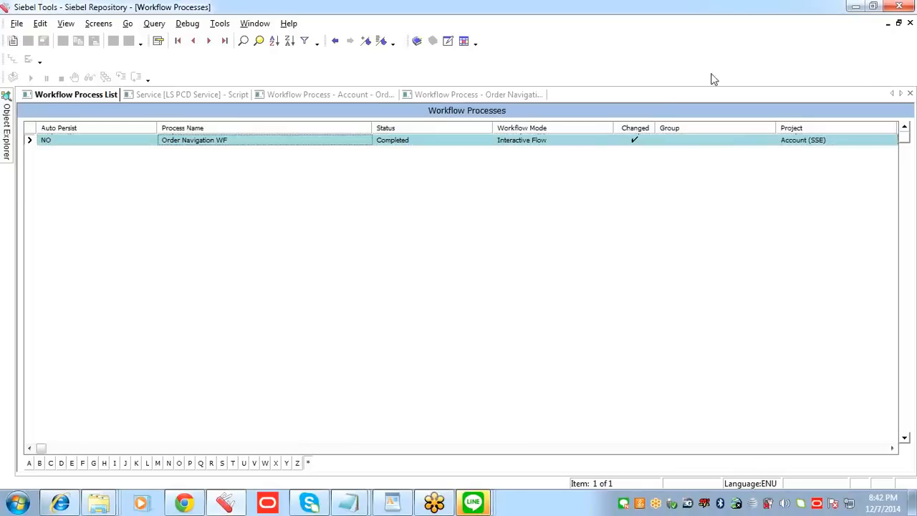
{"action": "left_click", "coordinate": [567, 141]}
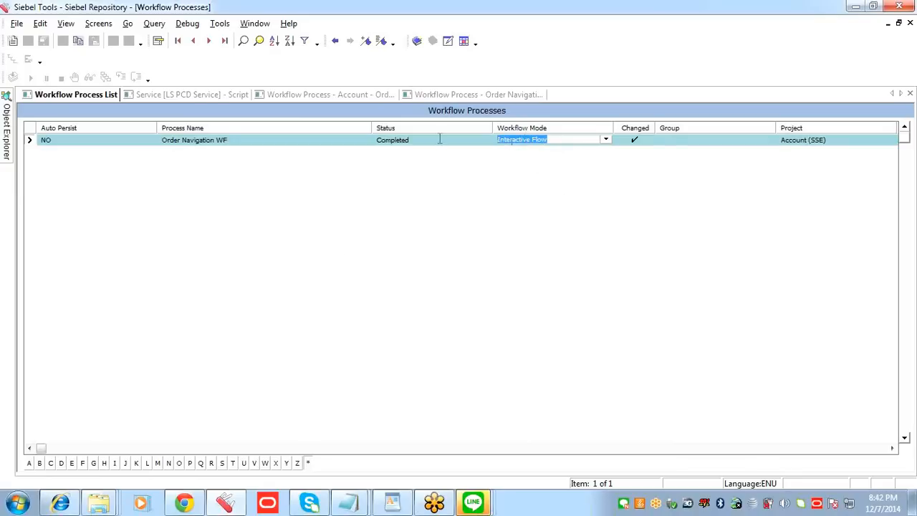
{"action": "left_click", "coordinate": [448, 42]}
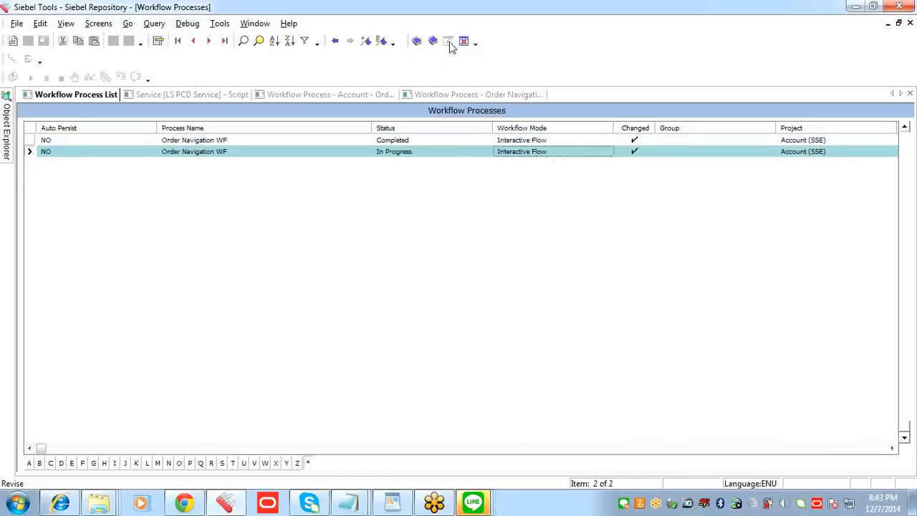
Step: Set the workflow mode of the In Progress version of Order Navigation WF to Service Flow
{"action": "left_click", "coordinate": [263, 151]}
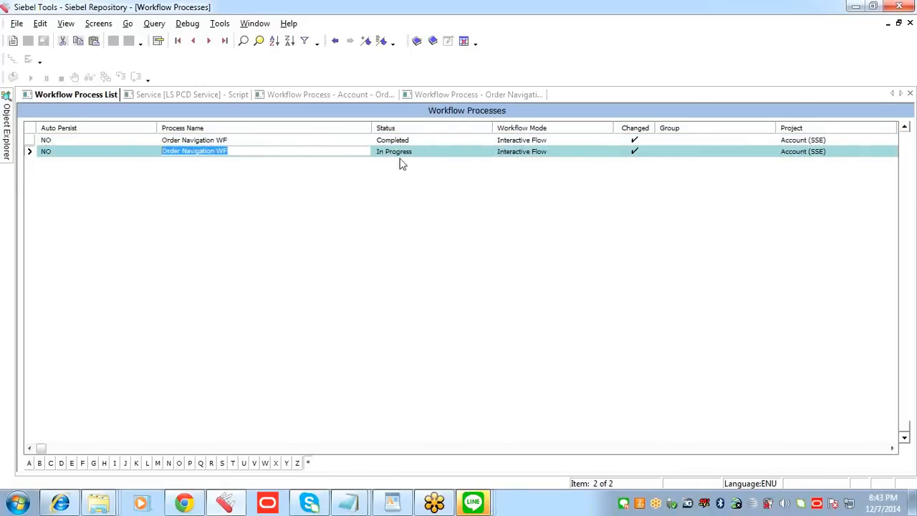
{"action": "left_click", "coordinate": [414, 152]}
{"action": "left_click", "coordinate": [571, 151]}
{"action": "left_click", "coordinate": [606, 152]}
{"action": "left_click", "coordinate": [550, 191]}
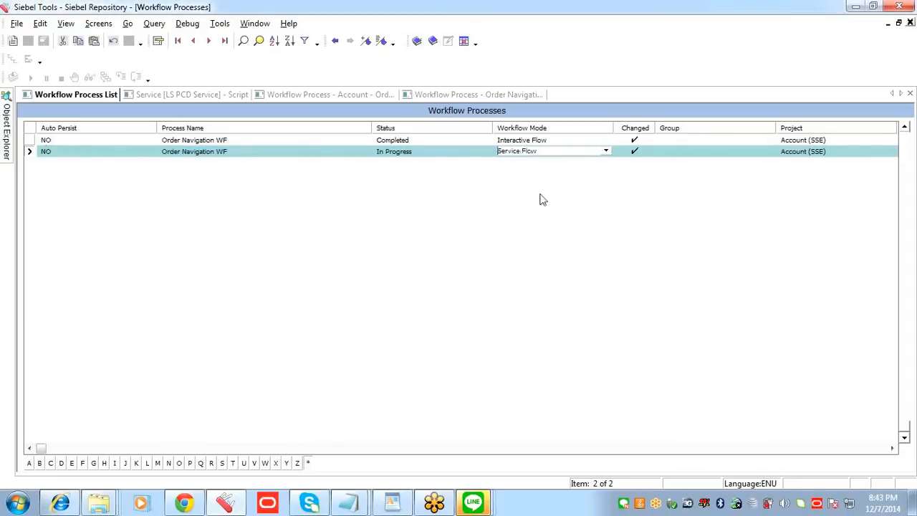
Step: Commit the mode change and publish and activate the revised Order Navigation WF despite the validation errors
{"action": "left_click", "coordinate": [457, 150]}
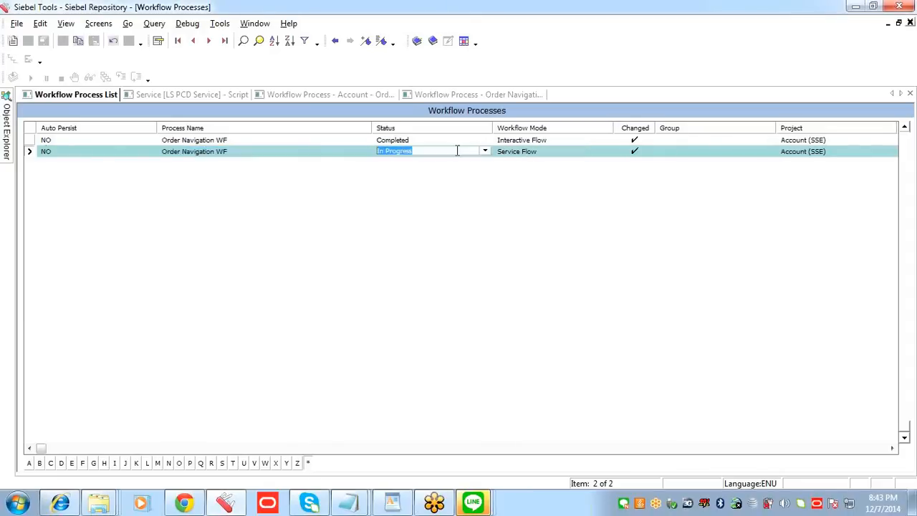
{"action": "left_click", "coordinate": [341, 150]}
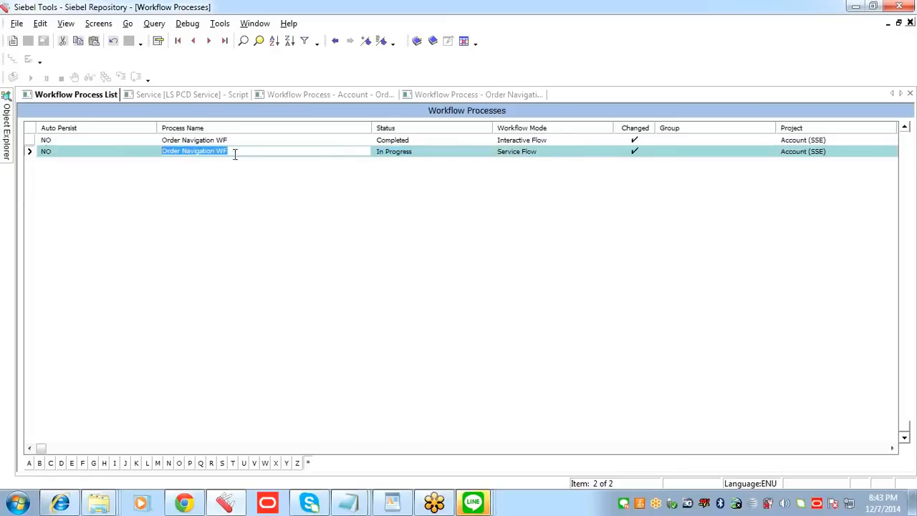
{"action": "left_click", "coordinate": [418, 40]}
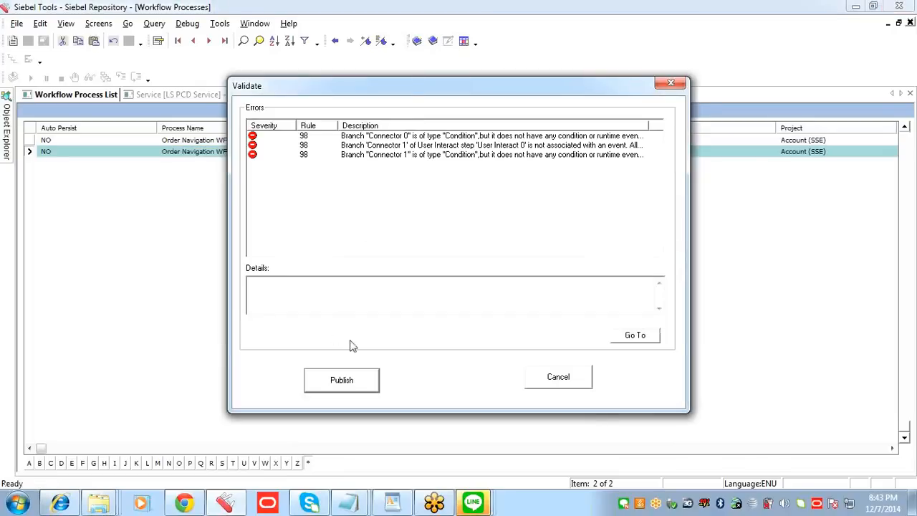
{"action": "left_click", "coordinate": [344, 380]}
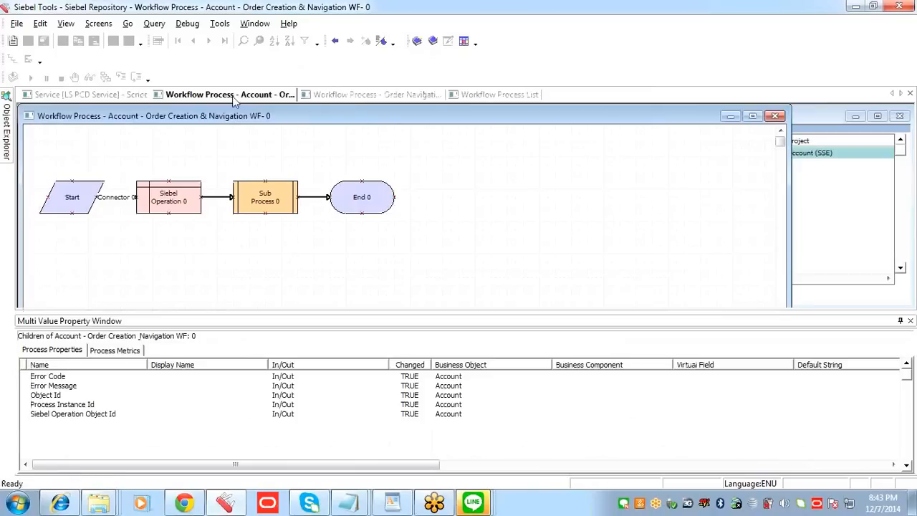
Step: Return to the workflow process list and query Order Navigation WF to check the status and mode of its versions
{"action": "left_click", "coordinate": [337, 96]}
{"action": "left_click", "coordinate": [495, 94]}
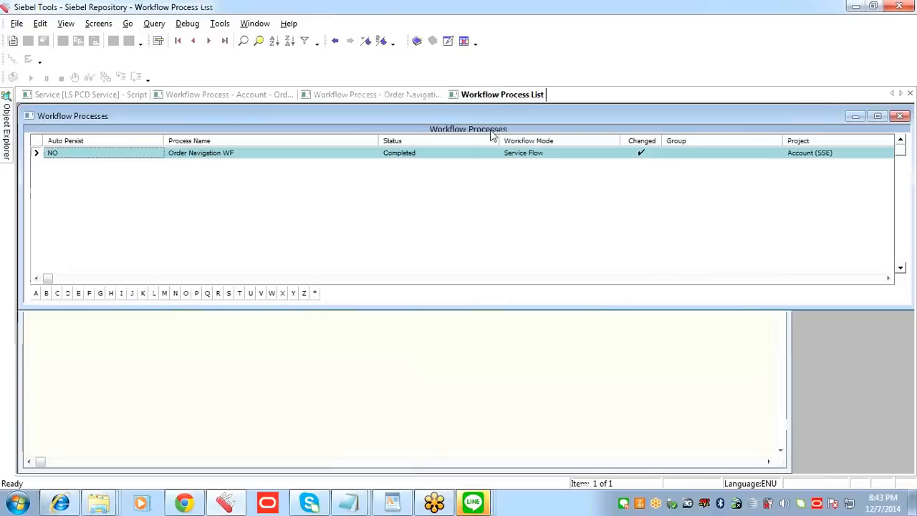
{"action": "left_click", "coordinate": [291, 152]}
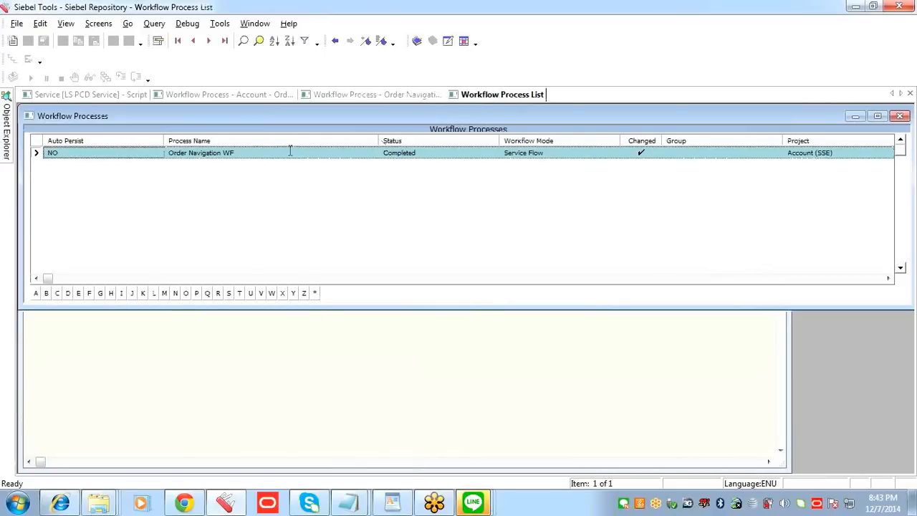
{"action": "left_click", "coordinate": [290, 150]}
{"action": "key", "text": "ctrl+c"}
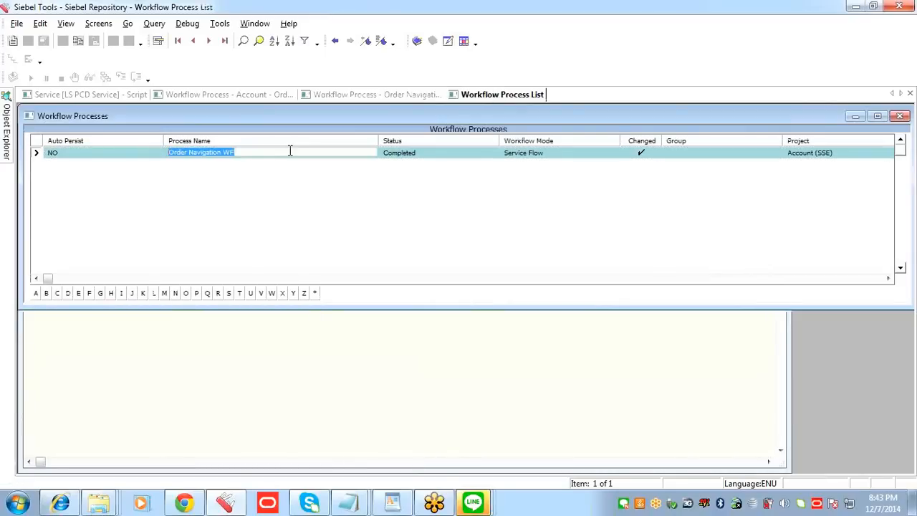
{"action": "key", "text": "ctrl+n"}
{"action": "key", "text": "ctrl+v"}
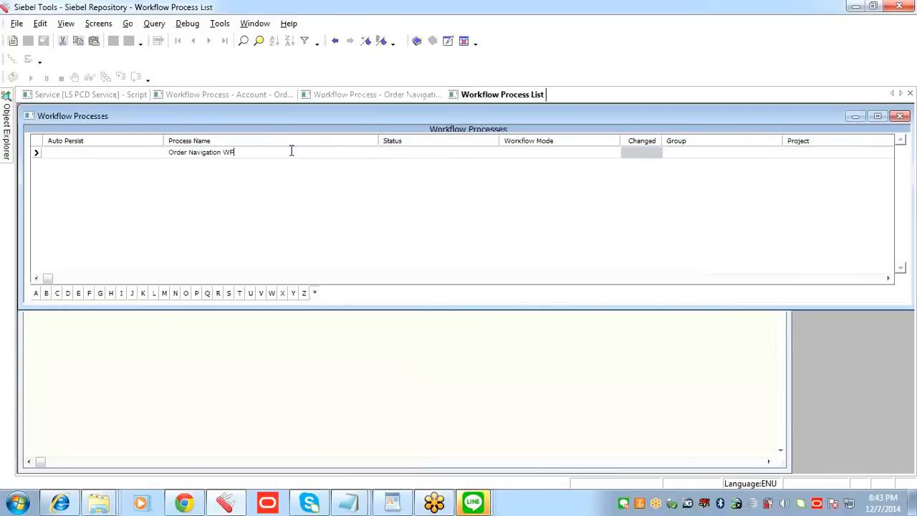
{"action": "key", "text": "Return"}
{"action": "left_click", "coordinate": [294, 165]}
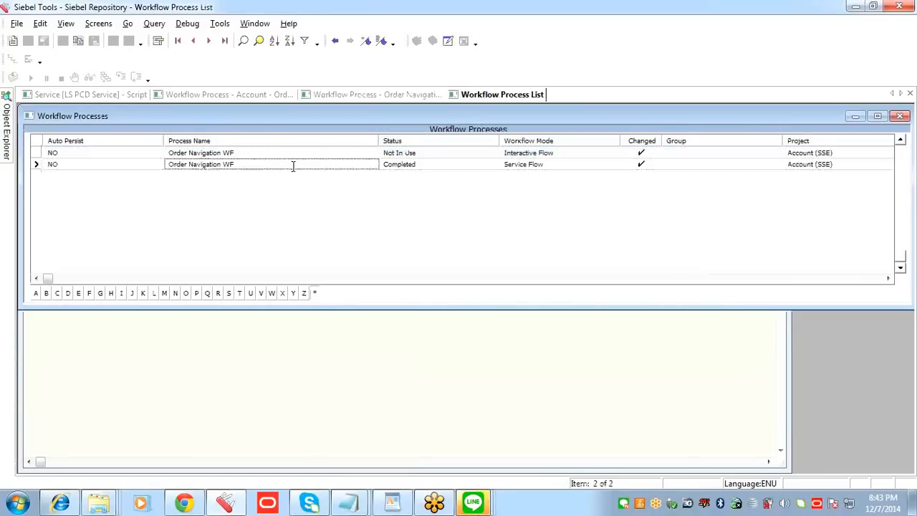
Step: Close the workflow process list and the Order Navigation WF diagram
{"action": "right_click", "coordinate": [523, 96]}
{"action": "left_click", "coordinate": [549, 107]}
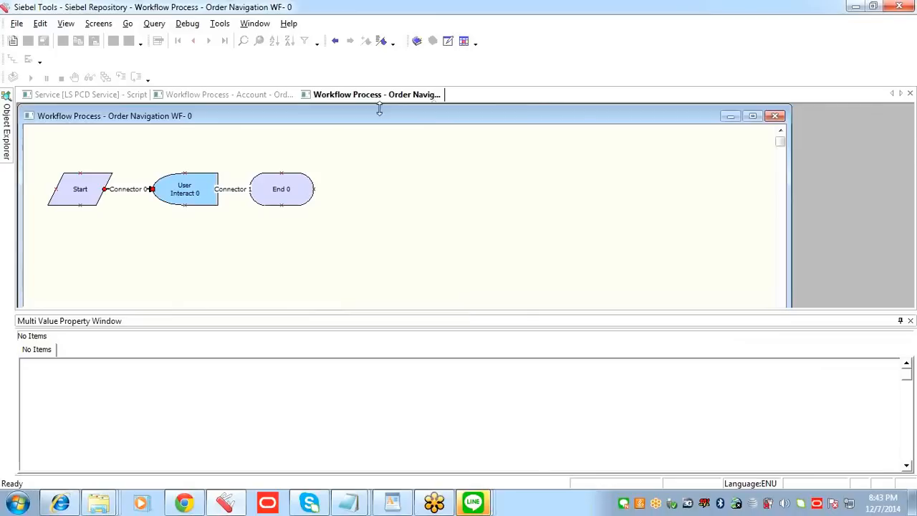
{"action": "left_click", "coordinate": [774, 116]}
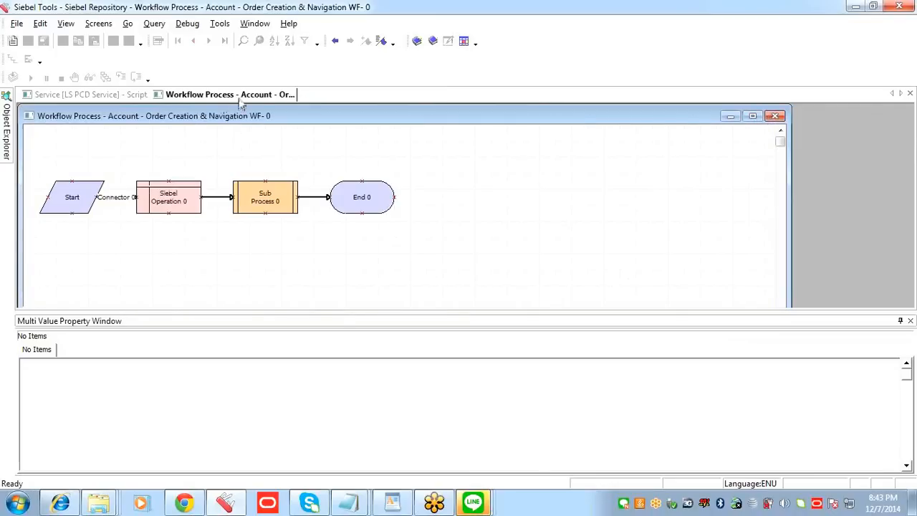
Step: Maximize the Account - Order Creation & Navigation WF diagram, save the workflow, and publish and activate it
{"action": "left_click", "coordinate": [264, 202]}
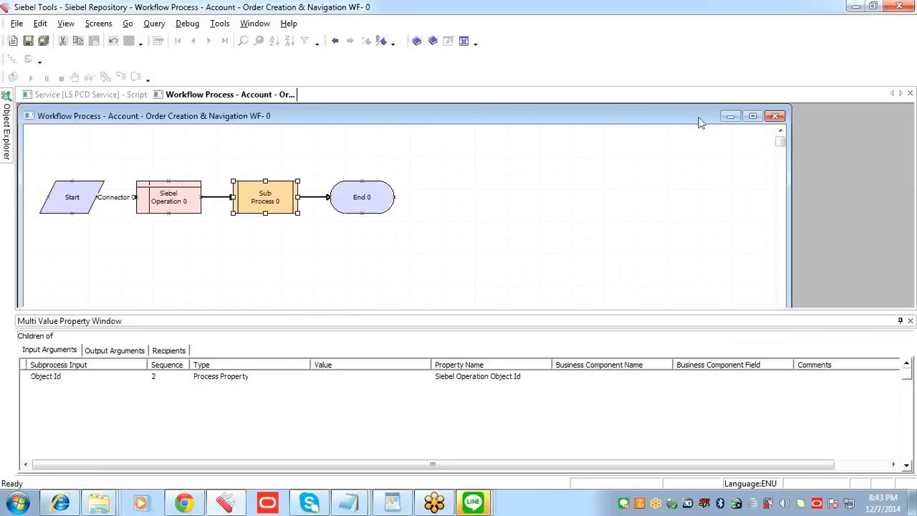
{"action": "left_click", "coordinate": [751, 116]}
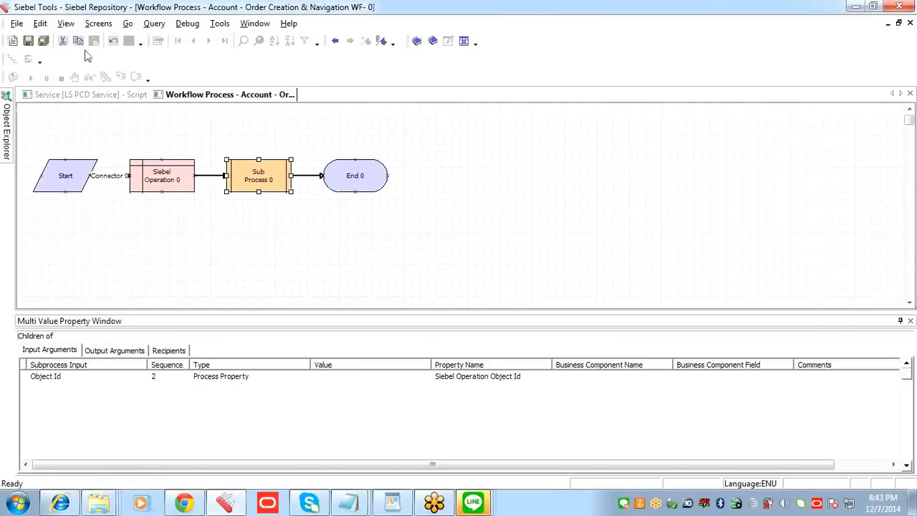
{"action": "left_click", "coordinate": [28, 41]}
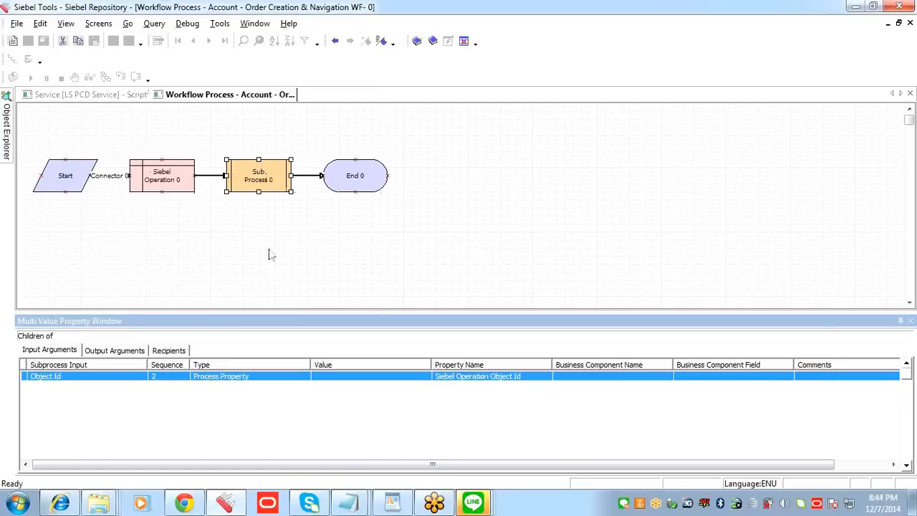
{"action": "left_click", "coordinate": [417, 41]}
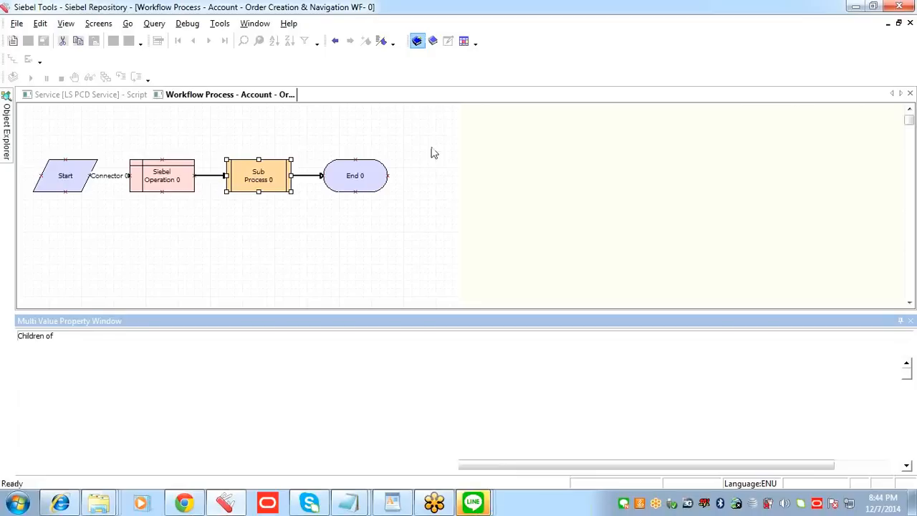
Step: Close the remaining workflow diagram and the LS PCD Service script, and bring up the Object Explorer
{"action": "right_click", "coordinate": [236, 99]}
{"action": "left_click", "coordinate": [289, 107]}
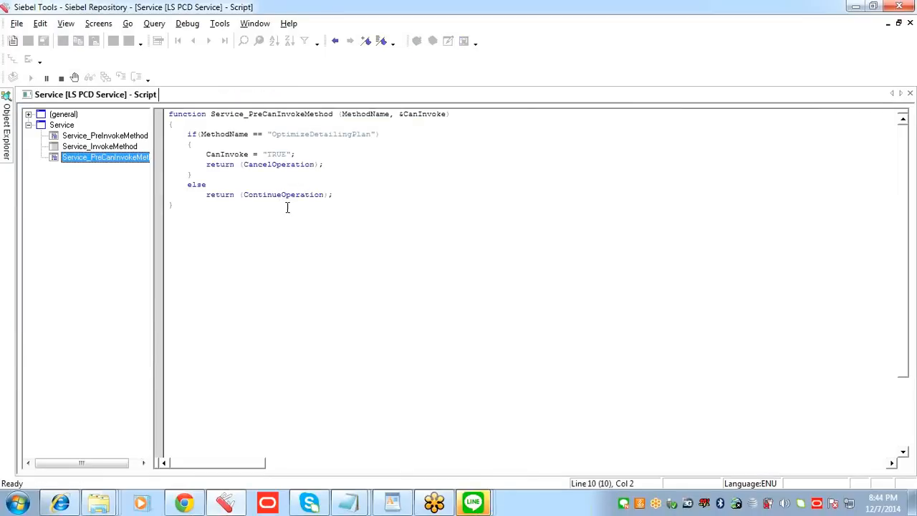
{"action": "right_click", "coordinate": [149, 102]}
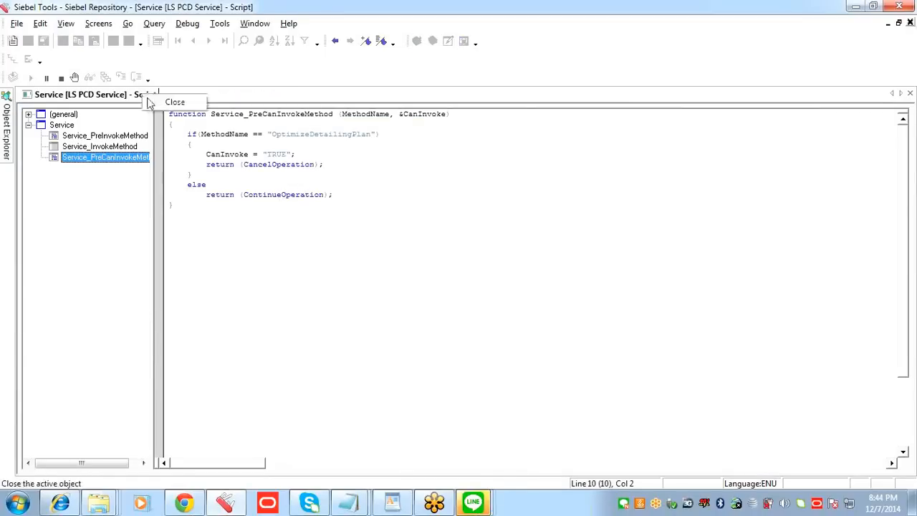
{"action": "left_click", "coordinate": [175, 103]}
{"action": "mouse_move", "coordinate": [22, 109]}
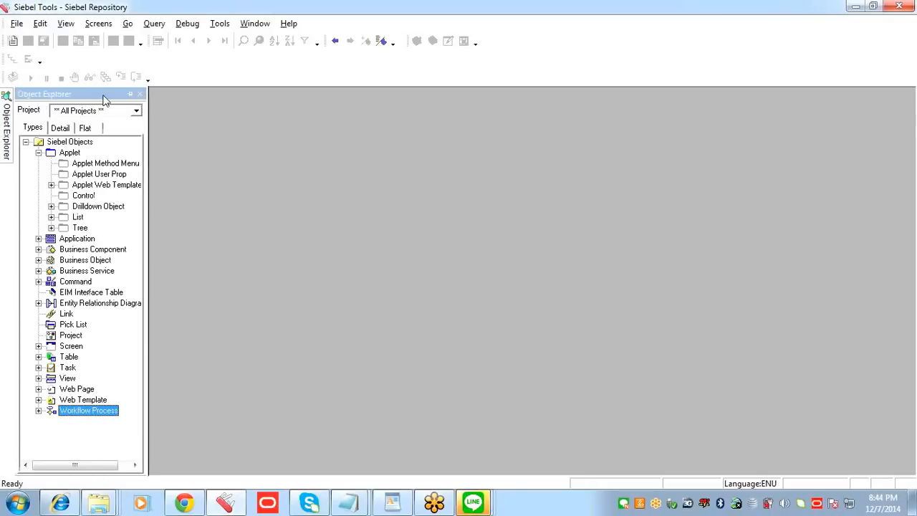
Step: Dock the Object Explorer, expand Workflow Process, and query the workflow process list with no criteria to list every process
{"action": "left_click", "coordinate": [131, 94]}
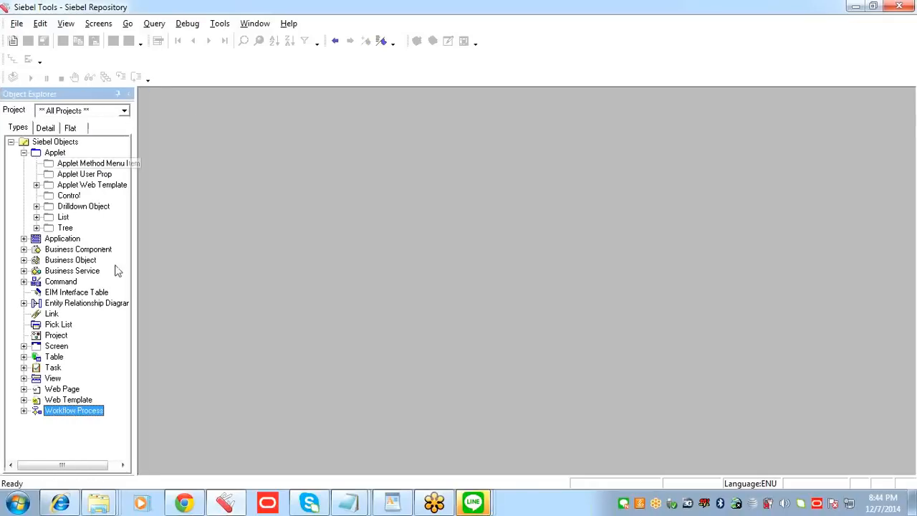
{"action": "left_click", "coordinate": [24, 411]}
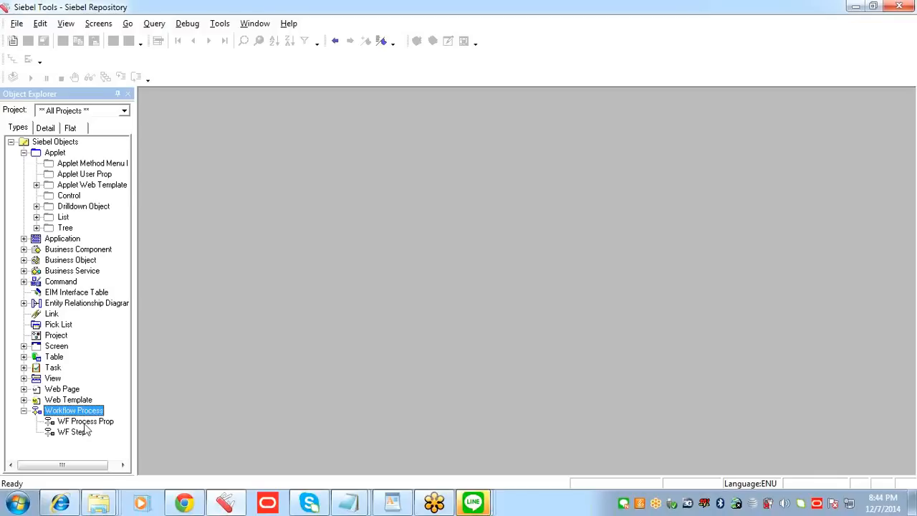
{"action": "double_click", "coordinate": [86, 410]}
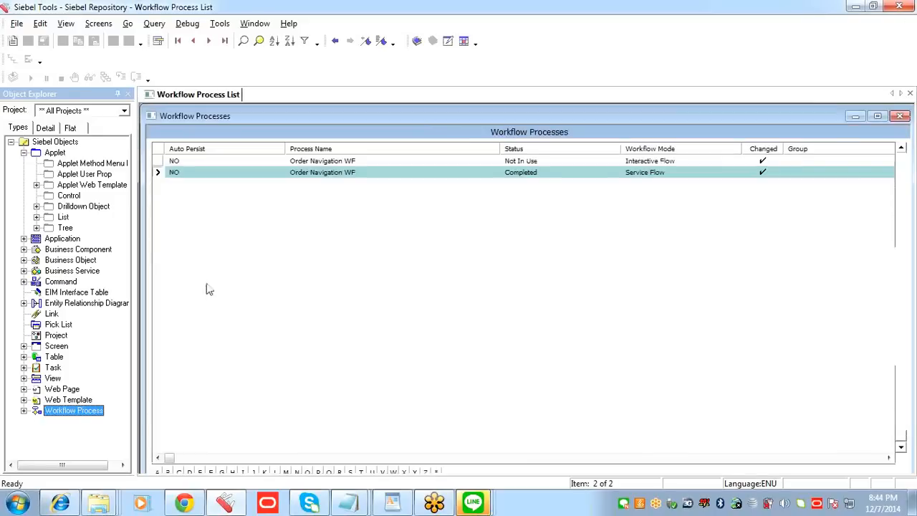
{"action": "left_click", "coordinate": [360, 172]}
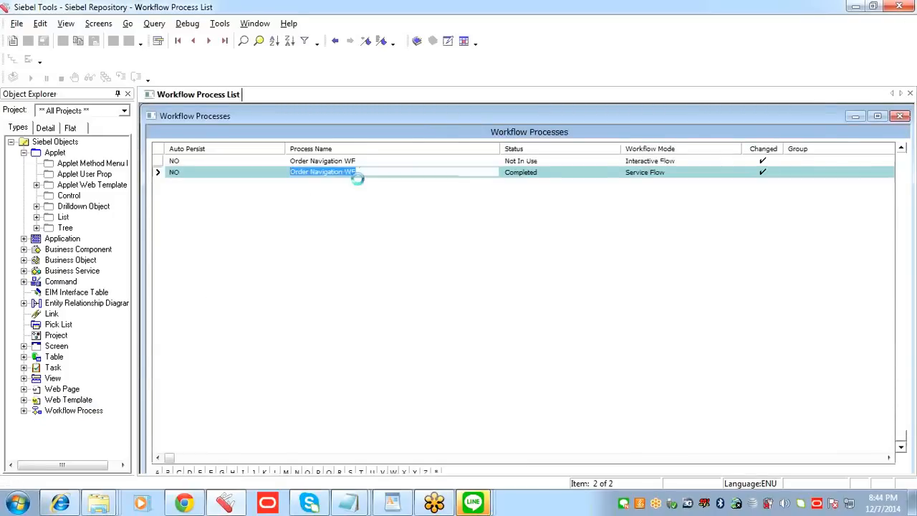
{"action": "key", "text": "ctrl+q"}
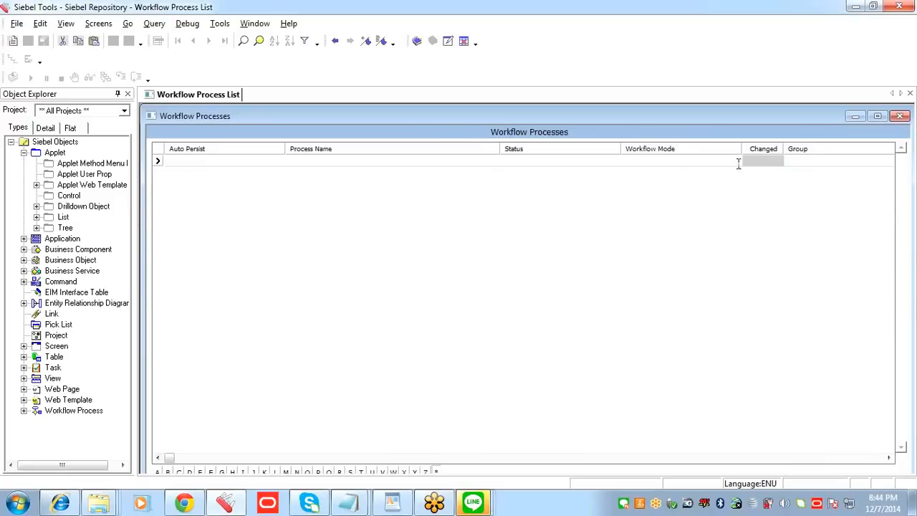
{"action": "key", "text": "Return"}
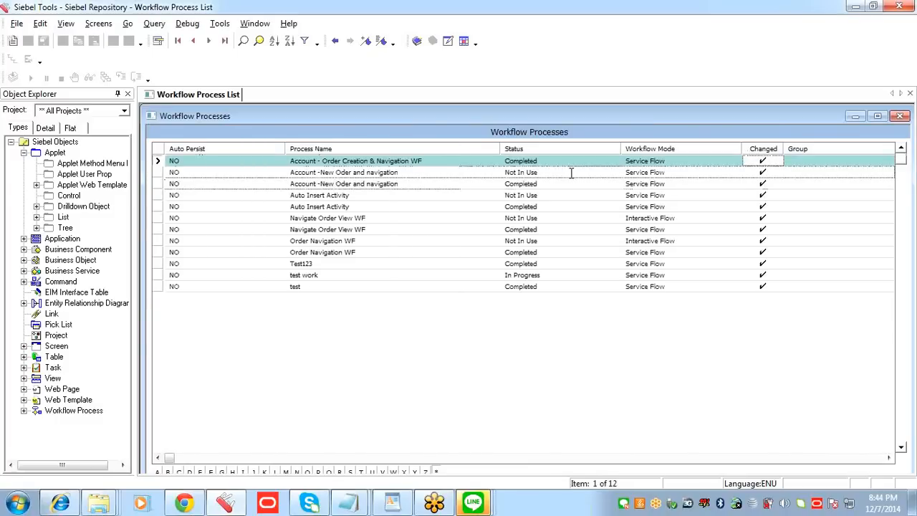
Step: Copy the process name Account - Order Creation & Navigation WF and display the applet list
{"action": "left_click", "coordinate": [426, 160]}
{"action": "key", "text": "ctrl+c"}
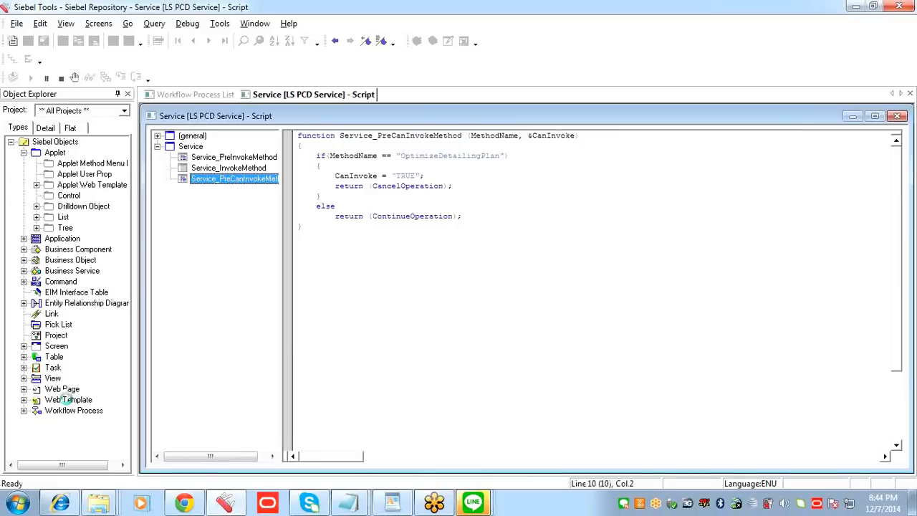
{"action": "left_click", "coordinate": [64, 400]}
{"action": "left_click", "coordinate": [56, 153]}
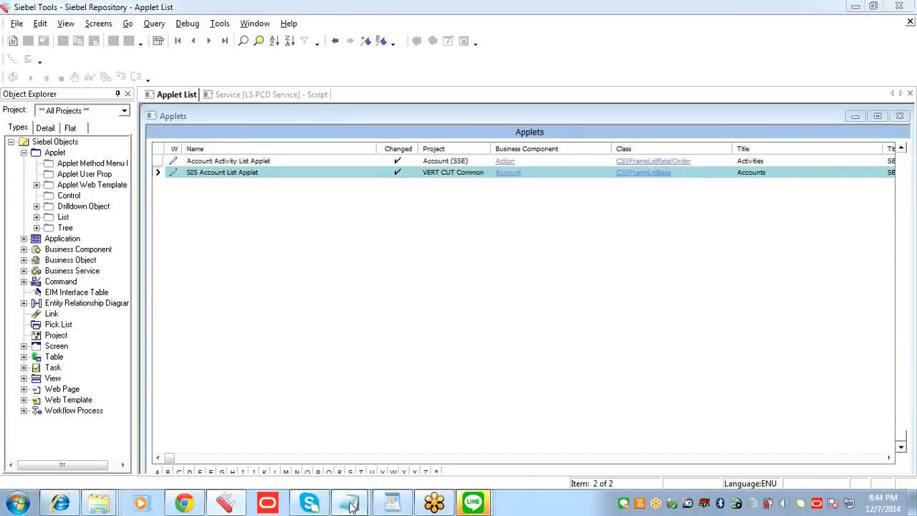
Step: In the Notepad notes, paste the copied workflow name below Order Navigation WF and indent the Named Method line
{"action": "mouse_move", "coordinate": [396, 506]}
{"action": "left_click", "coordinate": [445, 451]}
{"action": "left_click", "coordinate": [190, 272]}
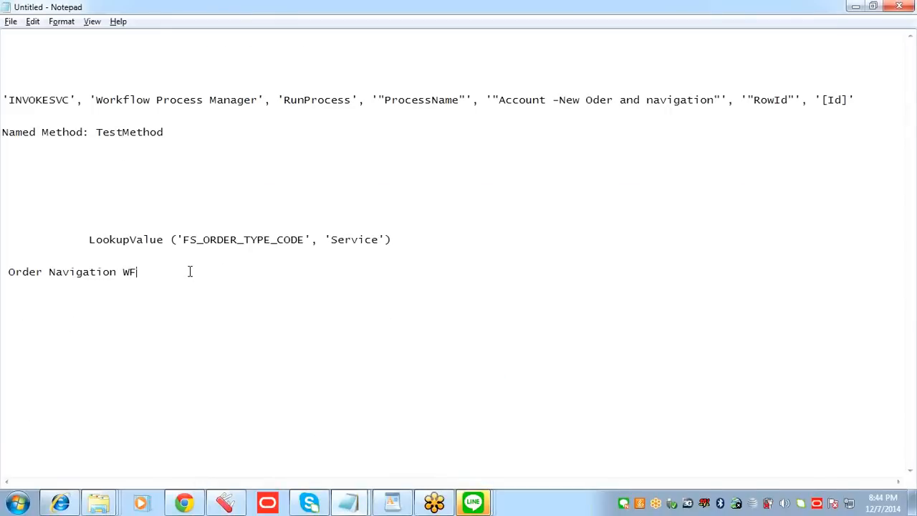
{"action": "key", "text": "ctrl+v"}
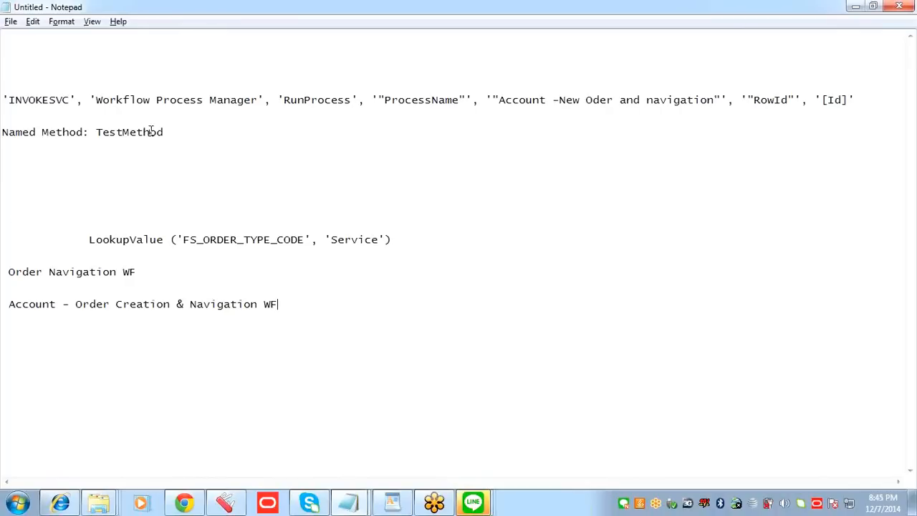
{"action": "left_click", "coordinate": [4, 136]}
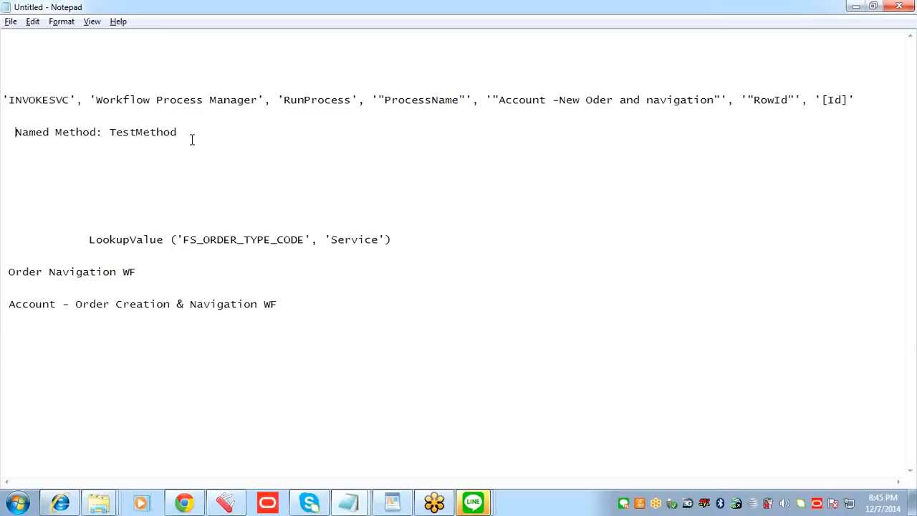
Step: Switch to Siebel Tools and display the controls of SIS Account List Applet
{"action": "left_click", "coordinate": [226, 503]}
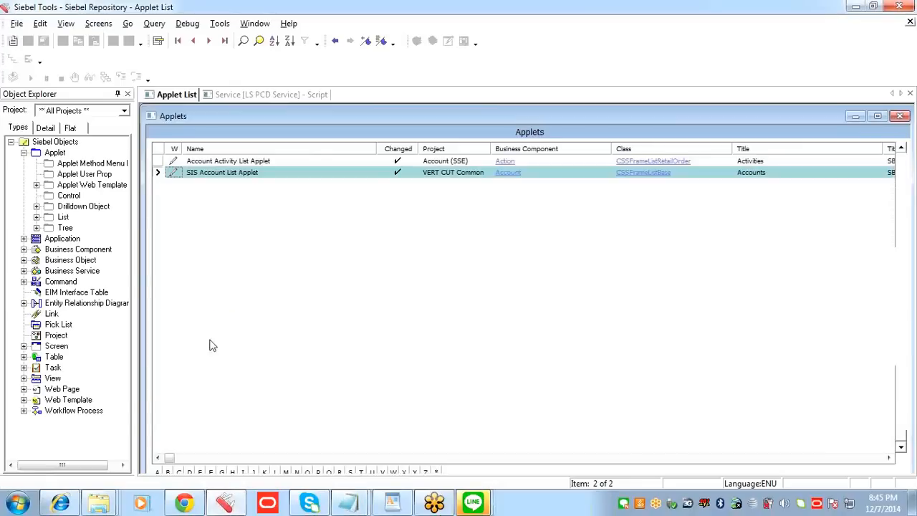
{"action": "left_click", "coordinate": [252, 172]}
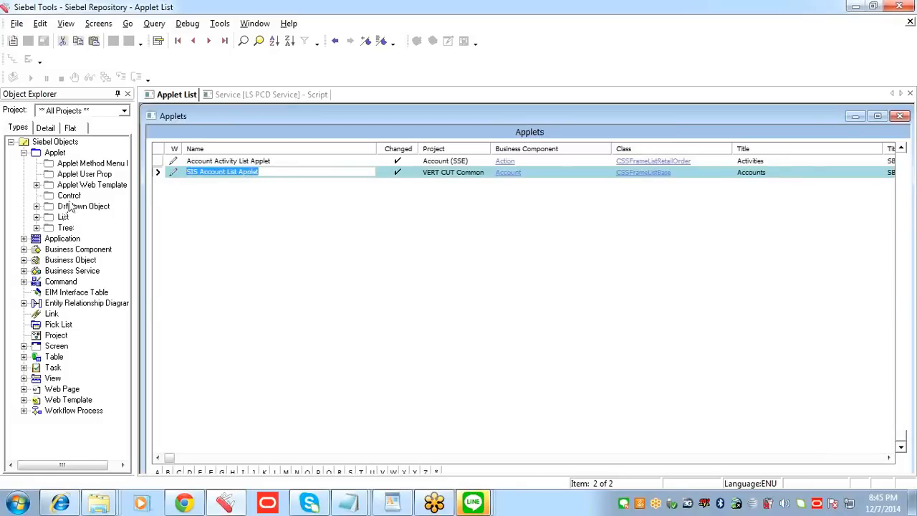
{"action": "left_click", "coordinate": [69, 195]}
{"action": "left_click", "coordinate": [241, 251]}
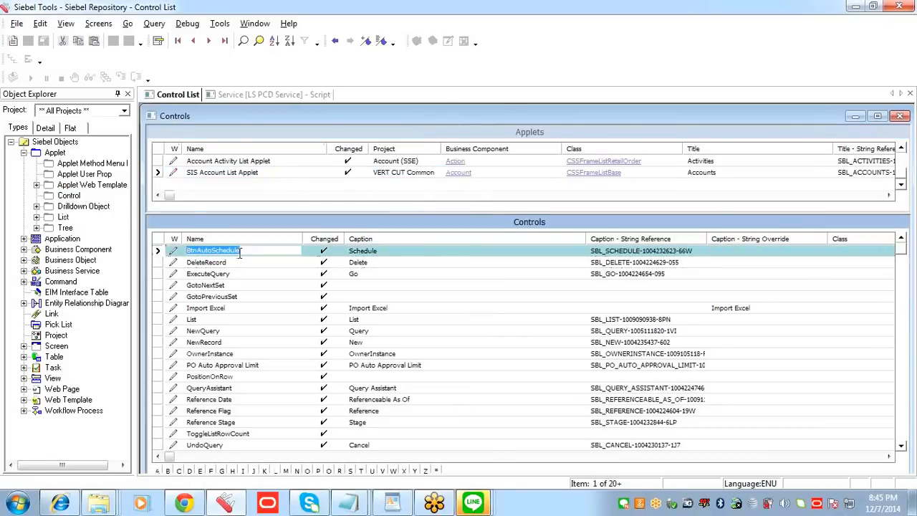
Step: Add a new control named Auto Create Order to the applet
{"action": "key", "text": "ctrl+n"}
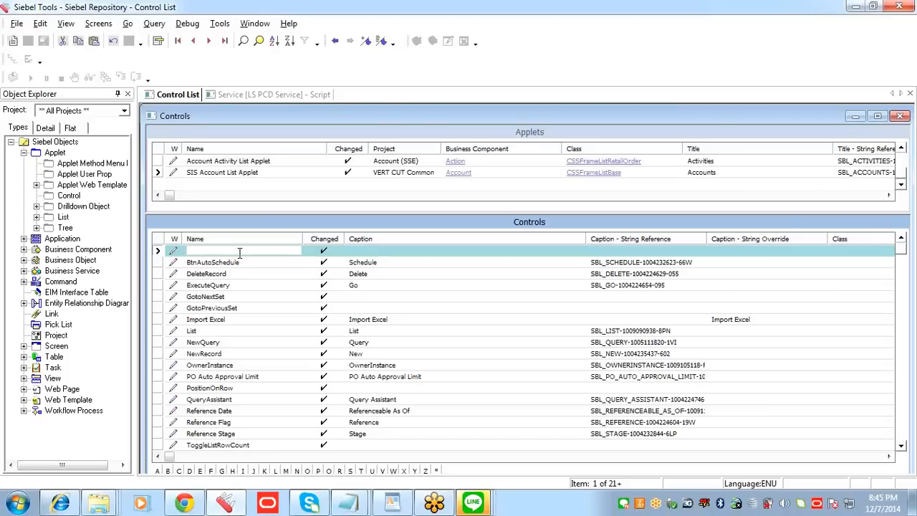
{"action": "type", "text": "Go"}
{"action": "key", "text": "BackSpace"}
{"action": "key", "text": "BackSpace"}
{"action": "key", "text": "BackSpace"}
{"action": "key", "text": "BackSpace"}
{"action": "type", "text": "Auto"}
{"action": "type", "text": " CRa"}
{"action": "type", "text": "raete"}
{"action": "type", "text": "der"}
{"action": "key", "text": "Tab"}
Step: Copy the new control's name into its Caption - String Override so the caption reads Auto Create Order
{"action": "left_click", "coordinate": [255, 252]}
{"action": "key", "text": "ctrl+c"}
{"action": "key", "text": "Tab"}
{"action": "key", "text": "Tab"}
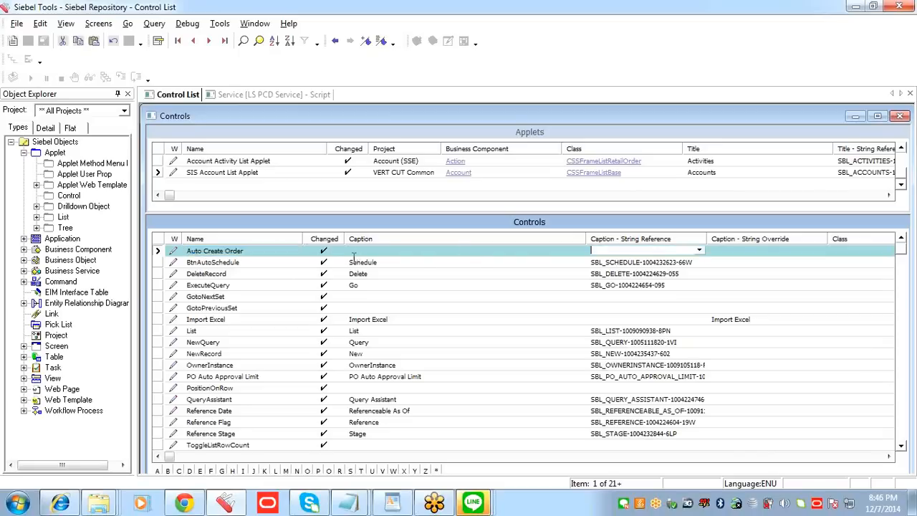
{"action": "key", "text": "Tab"}
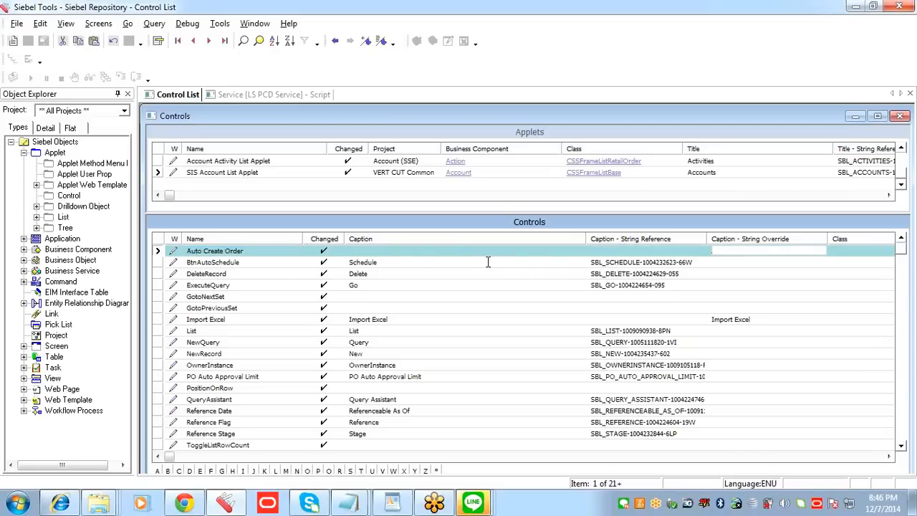
{"action": "key", "text": "ctrl+v"}
{"action": "left_click", "coordinate": [371, 248]}
{"action": "key", "text": "Tab"}
{"action": "key", "text": "Tab"}
{"action": "key", "text": "Tab"}
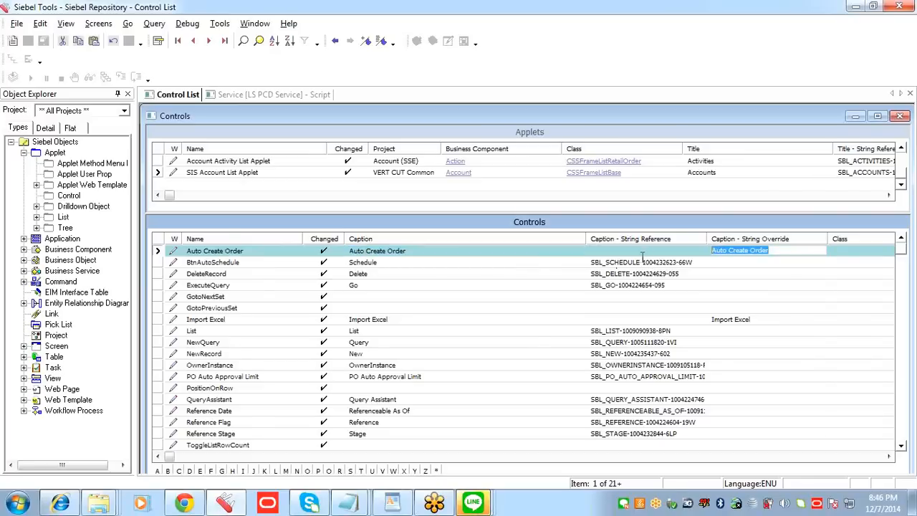
Step: Set the HTML Type of the Auto Create Order control to MiniButton
{"action": "key", "text": "Tab"}
{"action": "key", "text": "Tab"}
{"action": "key", "text": "Tab"}
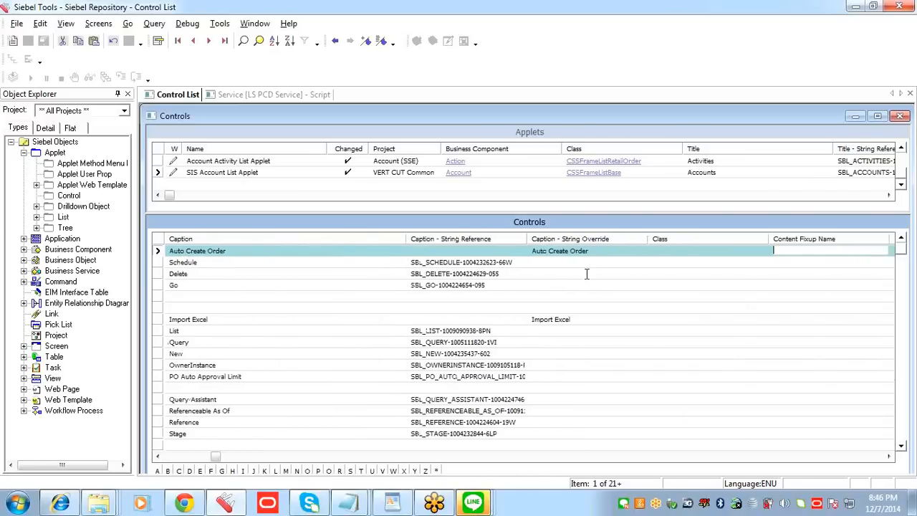
{"action": "key", "text": "Tab"}
{"action": "key", "text": "Tab"}
{"action": "key", "text": "Tab"}
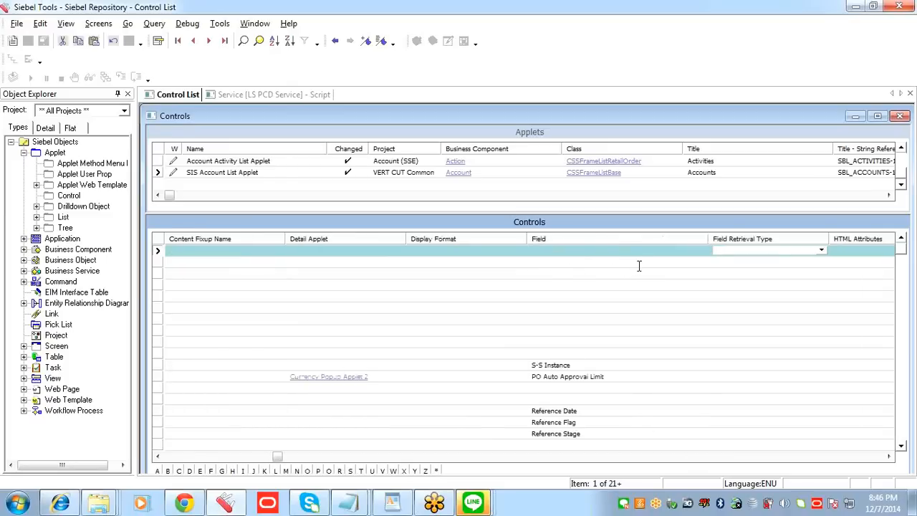
{"action": "key", "text": "Tab"}
{"action": "key", "text": "Tab"}
{"action": "key", "text": "Tab"}
{"action": "key", "text": "Tab"}
{"action": "key", "text": "Tab"}
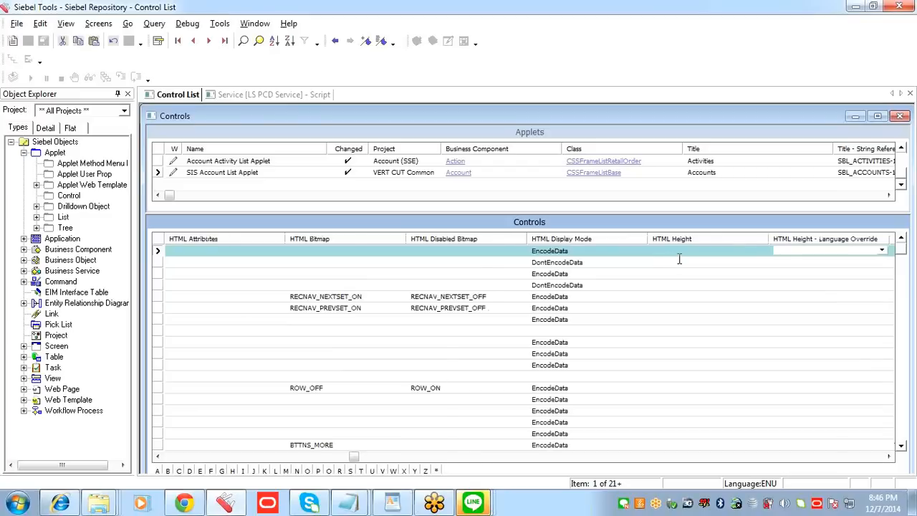
{"action": "key", "text": "Tab"}
{"action": "key", "text": "Tab"}
{"action": "key", "text": "Tab"}
{"action": "key", "text": "Tab"}
{"action": "key", "text": "Tab"}
{"action": "key", "text": "Tab"}
{"action": "key", "text": "Tab"}
{"action": "key", "text": "Tab"}
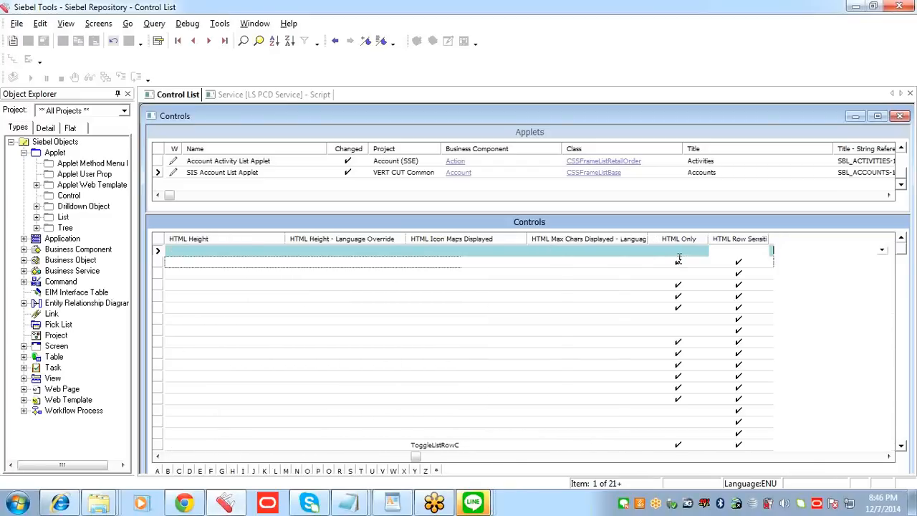
{"action": "key", "text": "Tab"}
{"action": "key", "text": "Tab"}
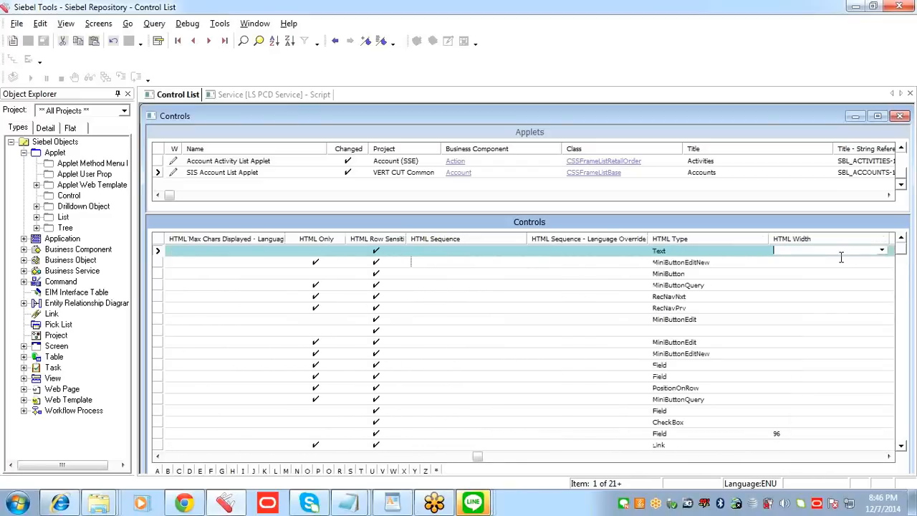
{"action": "left_click", "coordinate": [612, 251]}
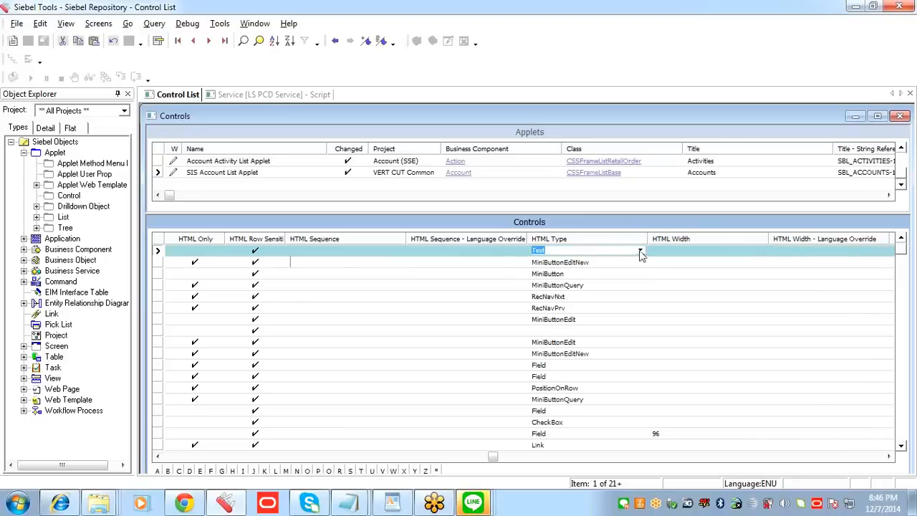
{"action": "left_click", "coordinate": [640, 251]}
{"action": "left_click_drag", "start_coordinate": [634, 329], "coordinate": [634, 274]}
{"action": "key", "text": "m"}
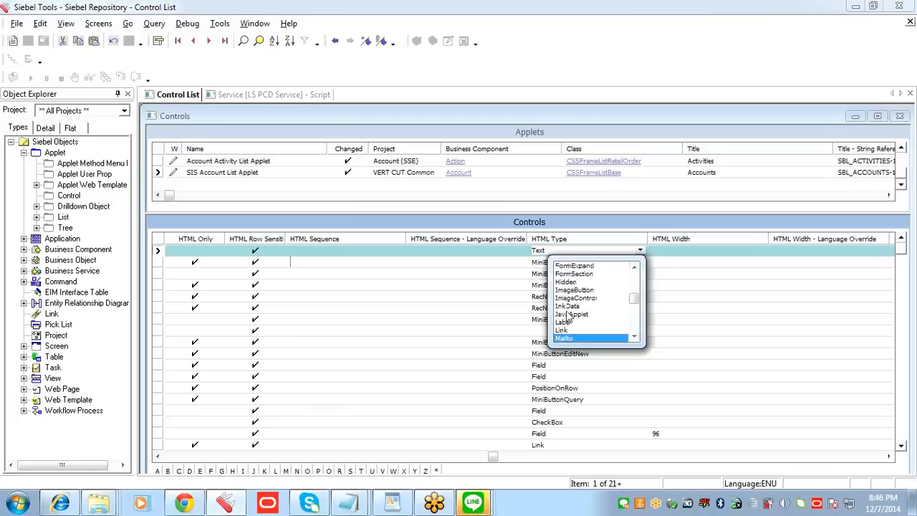
{"action": "key", "text": "Down"}
{"action": "key", "text": "Down"}
{"action": "key", "text": "Down"}
{"action": "key", "text": "Down"}
{"action": "key", "text": "Down"}
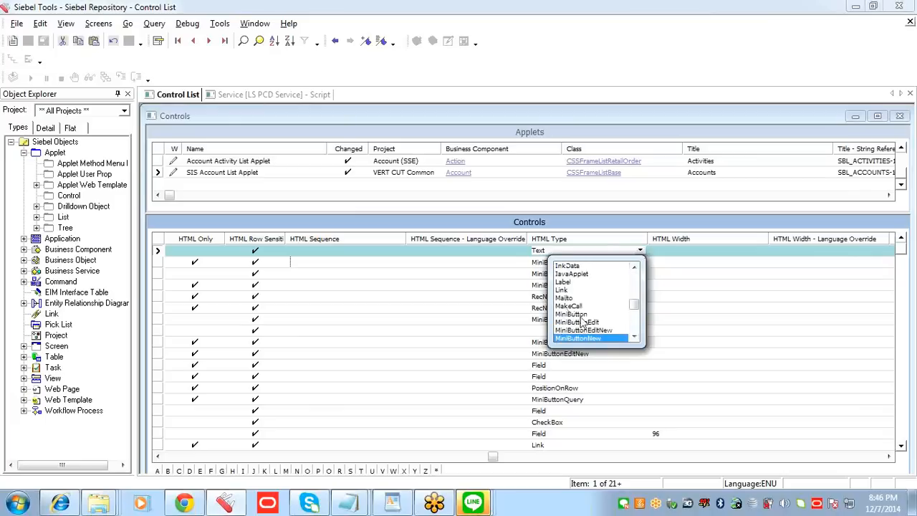
{"action": "left_click", "coordinate": [580, 315]}
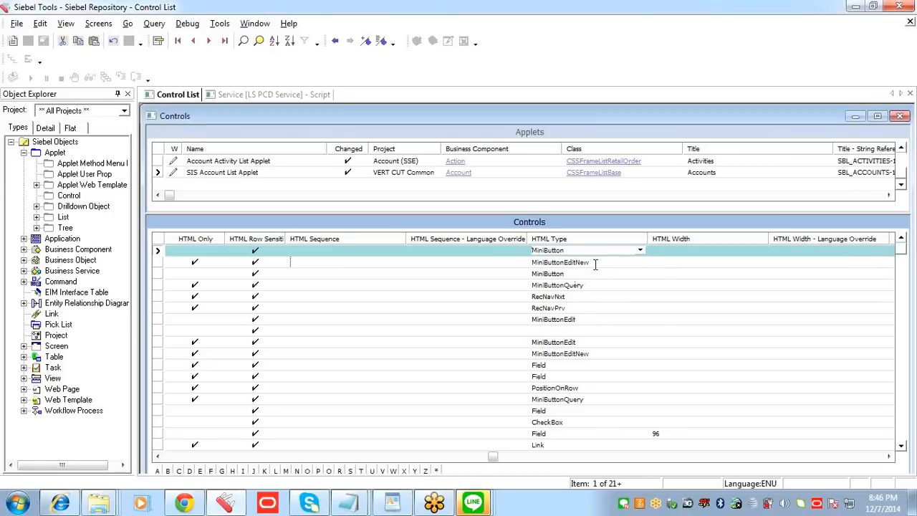
Step: Enter GoToOrder as the Method Invoked for the Auto Create Order control
{"action": "key", "text": "Tab"}
{"action": "key", "text": "Tab"}
{"action": "key", "text": "Tab"}
{"action": "key", "text": "Tab"}
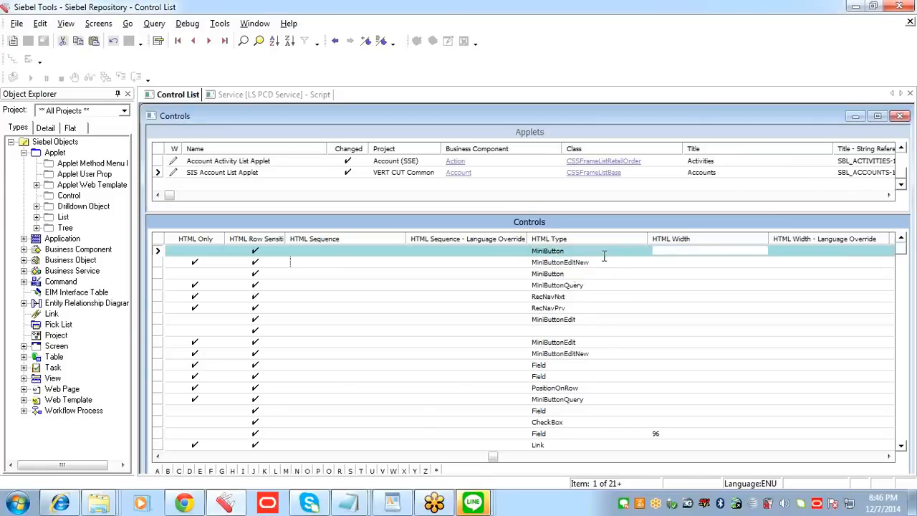
{"action": "key", "text": "Tab"}
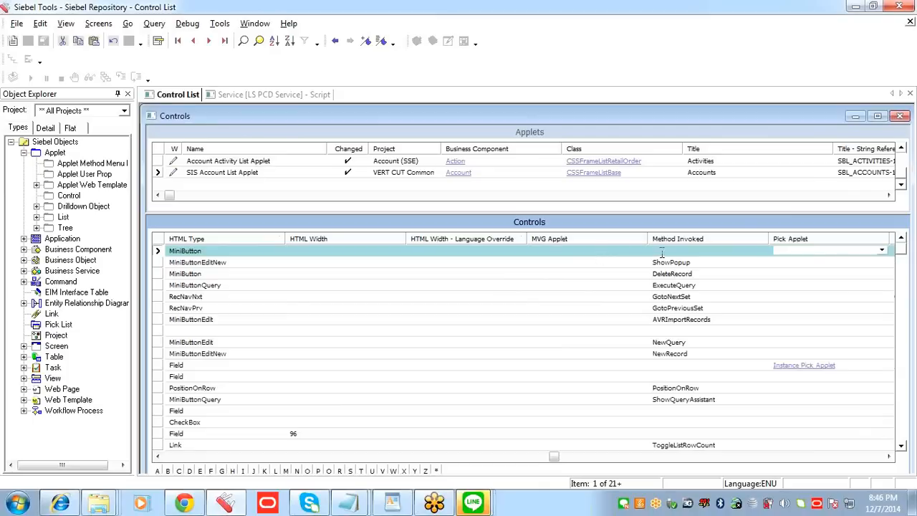
{"action": "left_click", "coordinate": [662, 250]}
{"action": "key", "text": "Tab"}
{"action": "key", "text": "Tab"}
{"action": "left_click", "coordinate": [579, 251]}
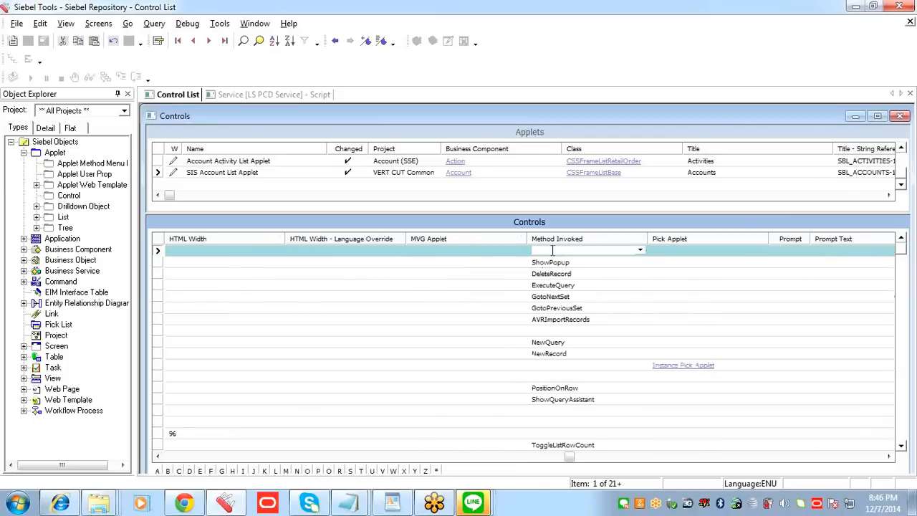
{"action": "key", "text": "Tab"}
{"action": "key", "text": "Tab"}
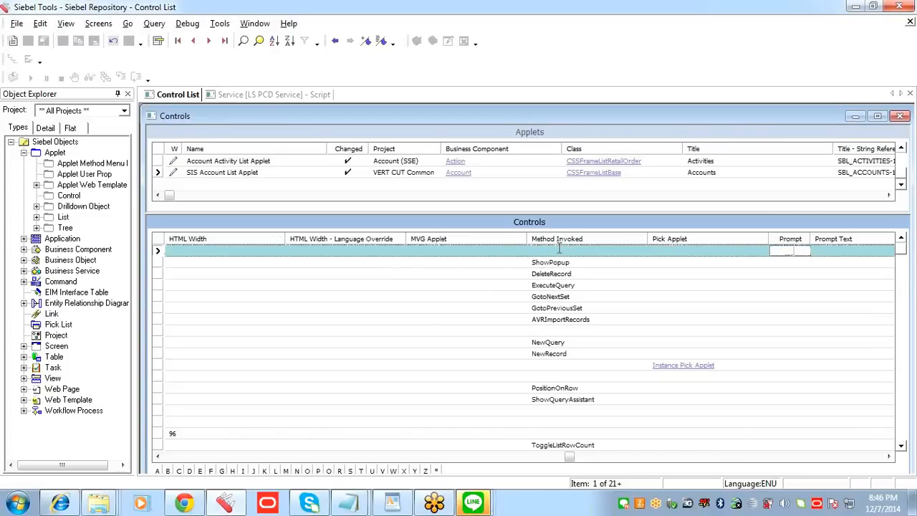
{"action": "key", "text": "Tab"}
{"action": "left_click", "coordinate": [475, 250]}
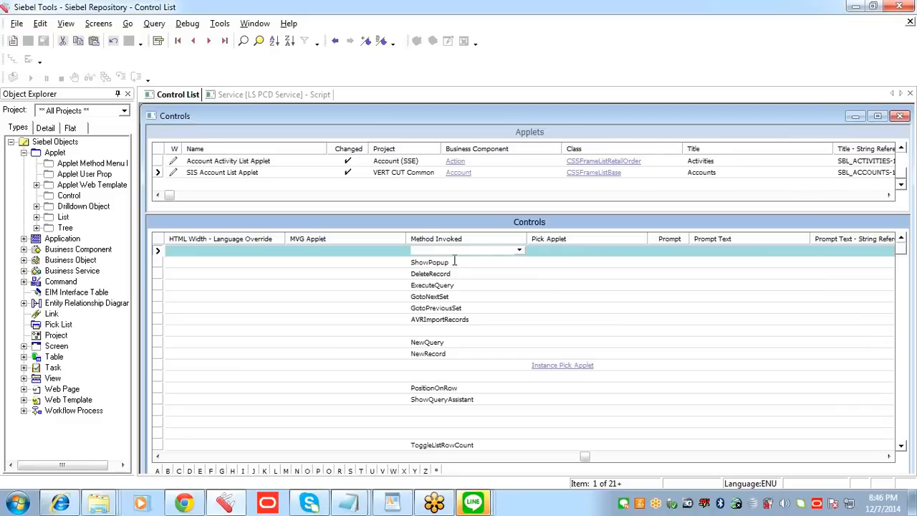
{"action": "type", "text": "Go"}
{"action": "type", "text": "toOrde"}
{"action": "type", "text": "T"}
Step: Copy the method name GoToOrder into the Notepad notes below the workflow names and return to Siebel Tools
{"action": "left_click", "coordinate": [460, 250]}
{"action": "left_click_drag", "start_coordinate": [459, 250], "coordinate": [371, 244]}
{"action": "key", "text": "ctrl+c"}
{"action": "mouse_move", "coordinate": [351, 507]}
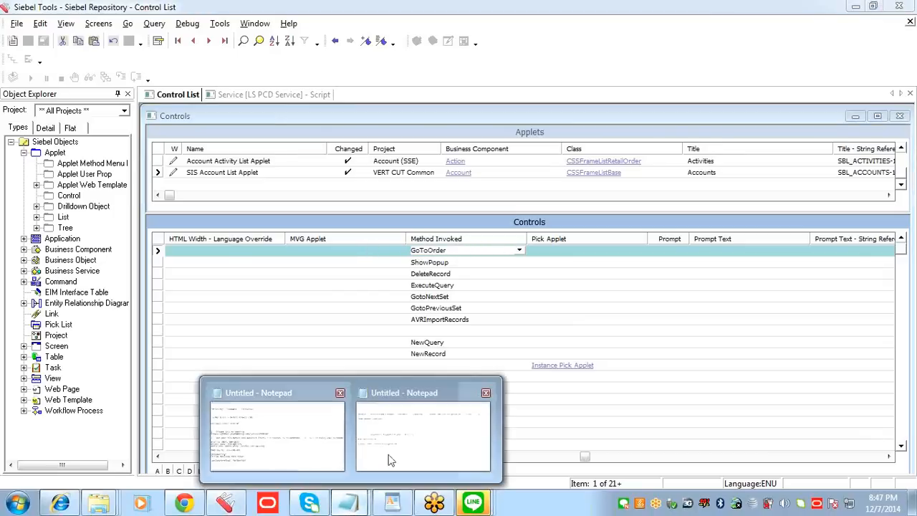
{"action": "left_click", "coordinate": [389, 459]}
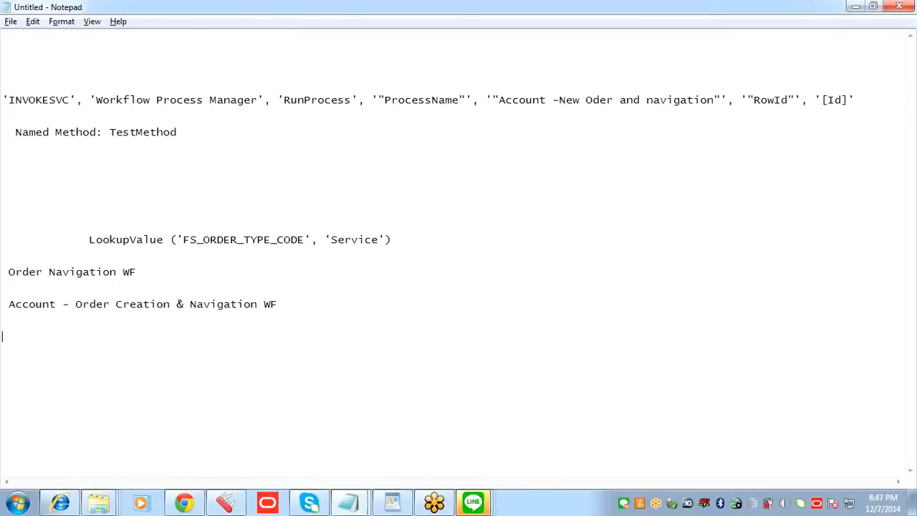
{"action": "key", "text": "ctrl+v"}
{"action": "key", "text": "alt+Tab"}
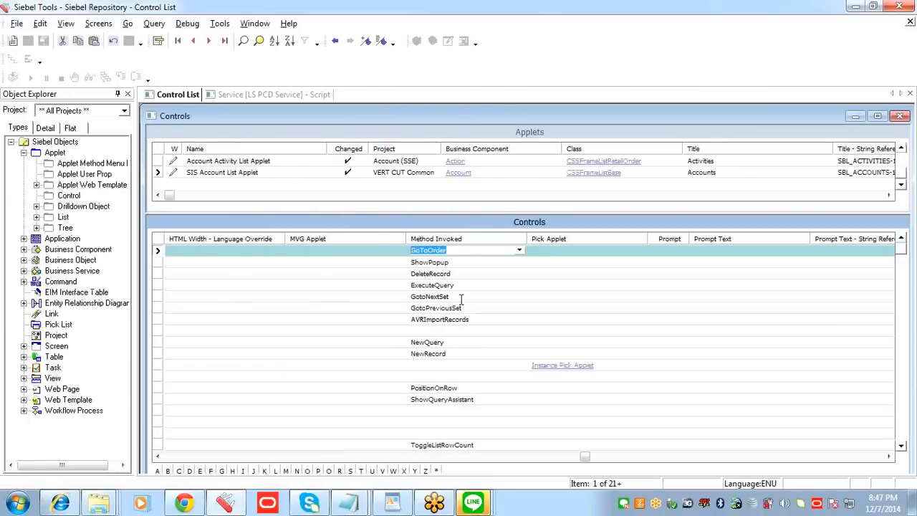
Step: Review the Auto Create Order control's remaining properties, from Pick Applet through Text Alignment, and return to its name
{"action": "left_click", "coordinate": [554, 253]}
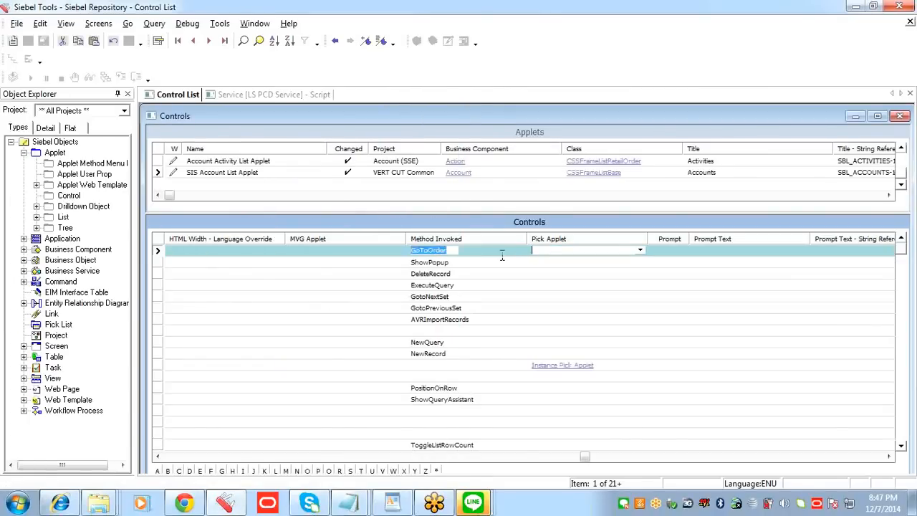
{"action": "key", "text": "Tab"}
{"action": "key", "text": "Tab"}
{"action": "key", "text": "Tab"}
{"action": "key", "text": "Tab"}
{"action": "key", "text": "Tab"}
{"action": "key", "text": "Tab"}
{"action": "key", "text": "Tab"}
{"action": "key", "text": "Tab"}
{"action": "key", "text": "Tab"}
{"action": "key", "text": "Tab"}
{"action": "key", "text": "Tab"}
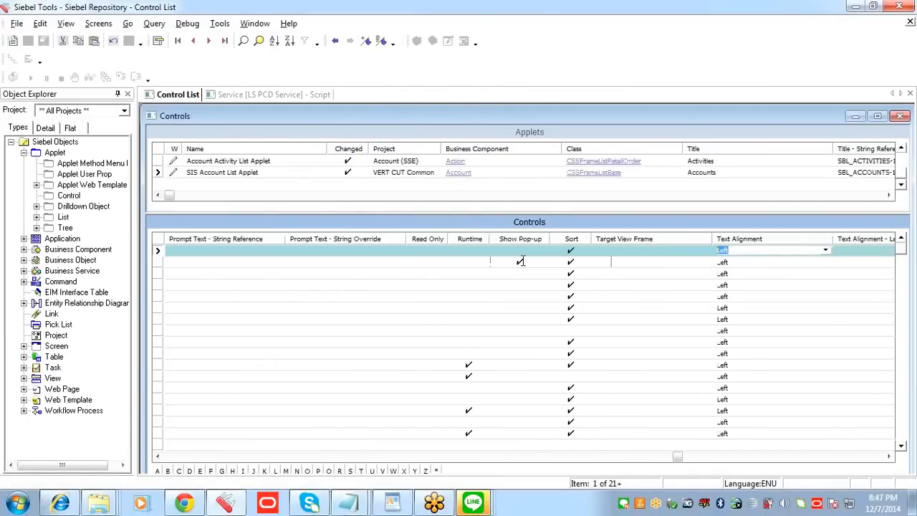
{"action": "left_click_drag", "start_coordinate": [694, 458], "coordinate": [169, 456]}
{"action": "right_click", "coordinate": [258, 253]}
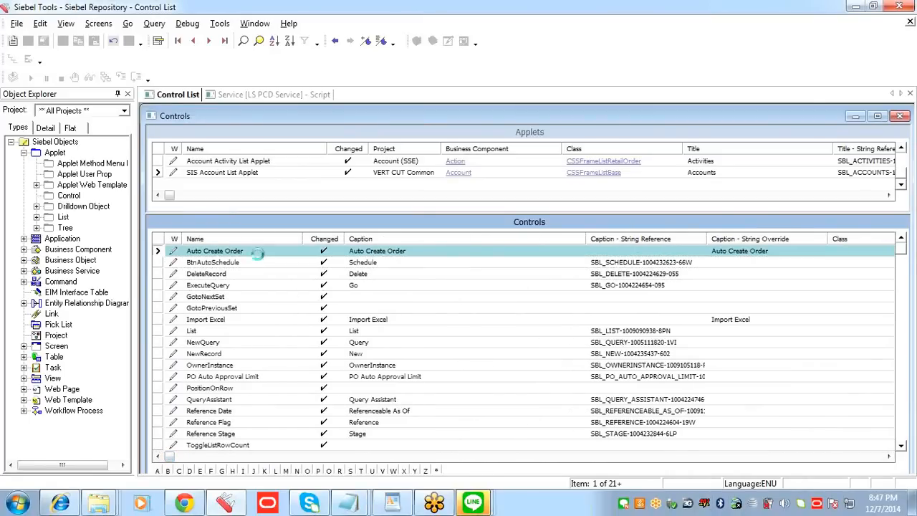
Step: Open the web layout of SIS Account List Applet for editing and close the Palettes and Object Explorer panes
{"action": "left_click", "coordinate": [260, 172]}
{"action": "right_click", "coordinate": [260, 172]}
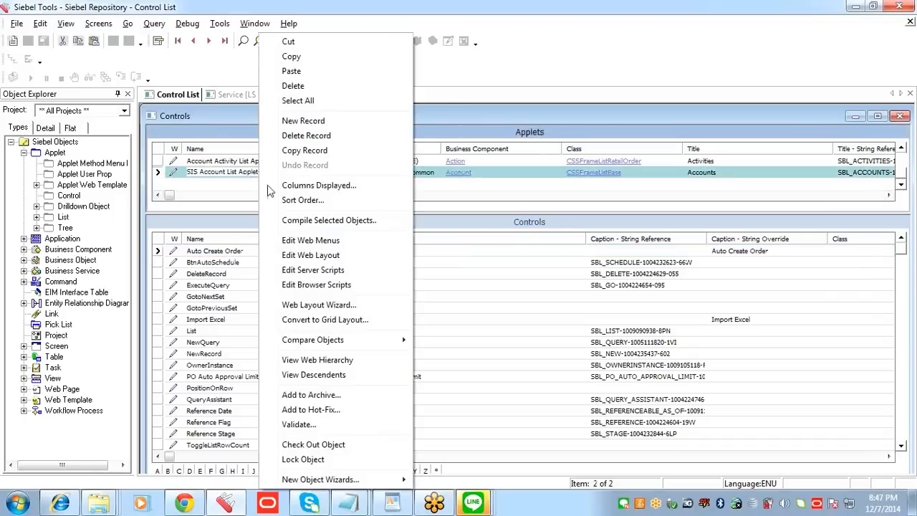
{"action": "left_click", "coordinate": [311, 255]}
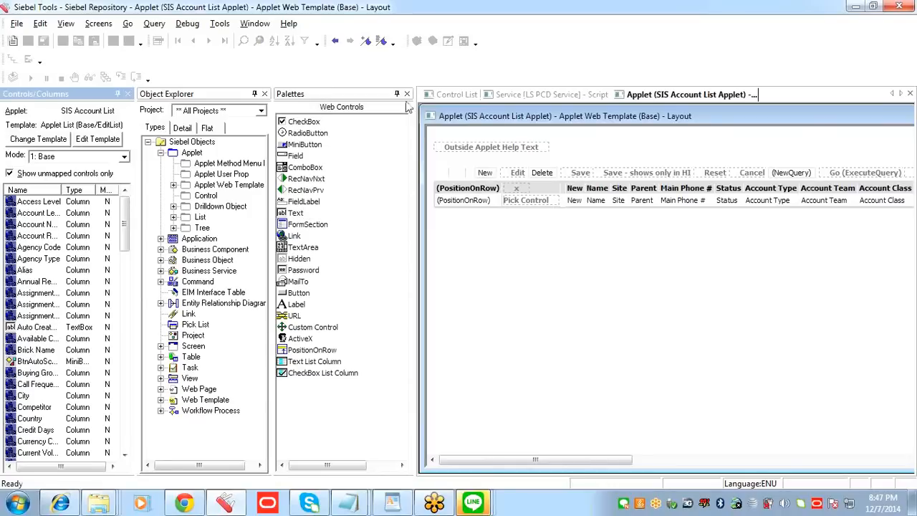
{"action": "left_click", "coordinate": [407, 94]}
{"action": "left_click", "coordinate": [265, 94]}
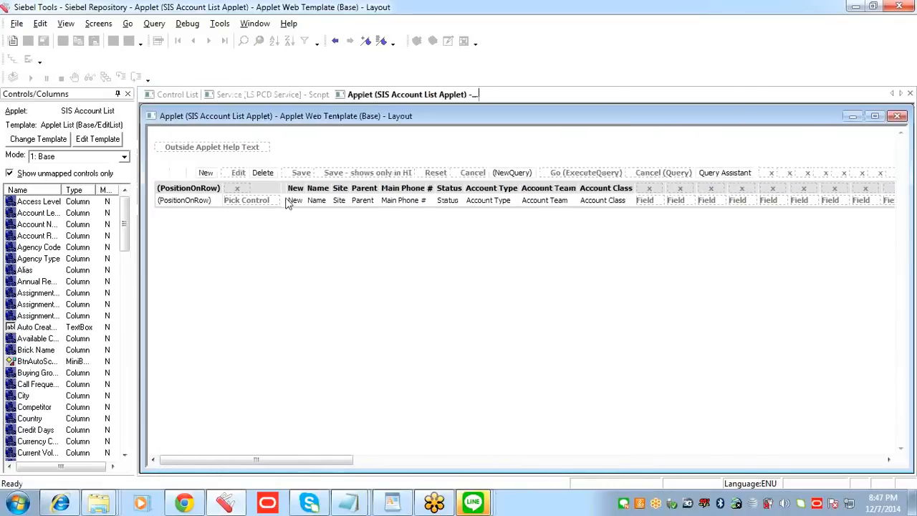
Step: Switch the applet web layout mode to 3: Edit List
{"action": "left_click", "coordinate": [126, 271]}
{"action": "mouse_move", "coordinate": [125, 271]}
{"action": "left_mouse_down"}
{"action": "mouse_move", "coordinate": [123, 324]}
{"action": "mouse_move", "coordinate": [122, 263]}
{"action": "mouse_move", "coordinate": [122, 277]}
{"action": "left_mouse_up"}
{"action": "left_click", "coordinate": [125, 157]}
{"action": "left_click", "coordinate": [100, 193]}
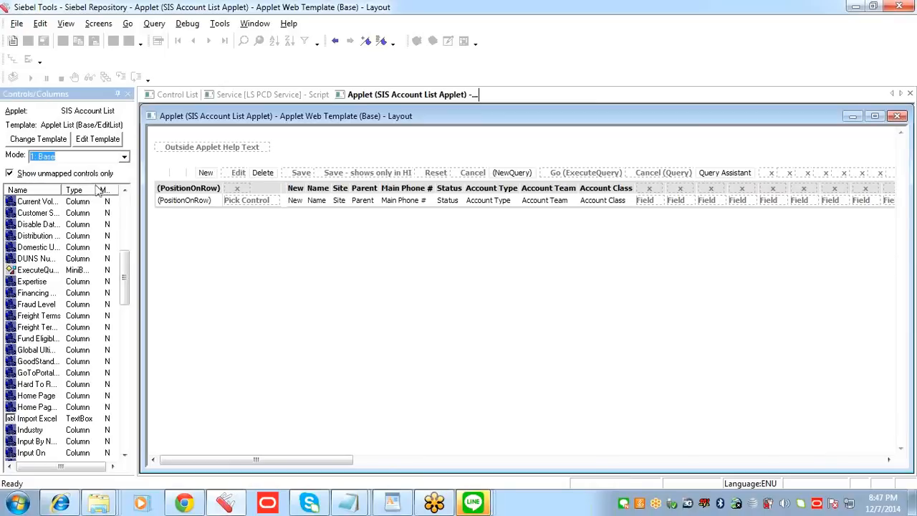
Step: Place the Auto Create Order control in the first empty button slot after GotoView and save the layout
{"action": "left_click_drag", "start_coordinate": [126, 252], "coordinate": [127, 308]}
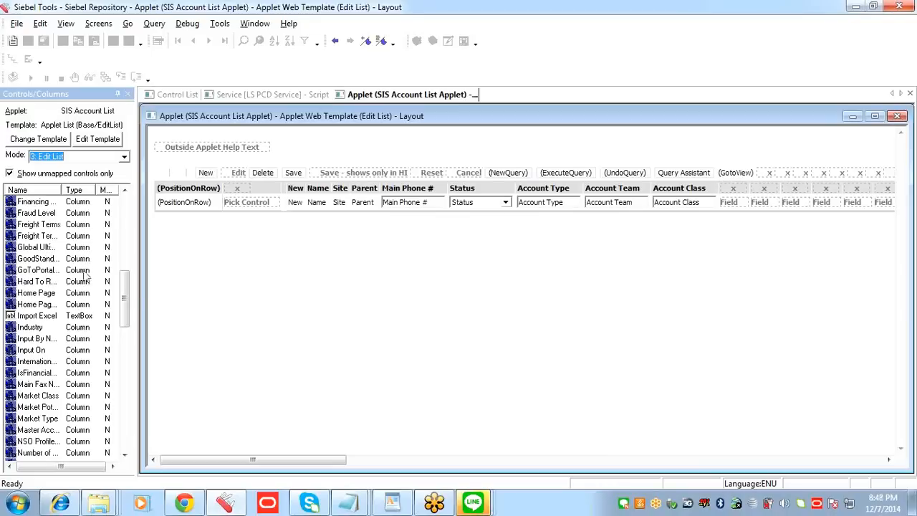
{"action": "left_click_drag", "start_coordinate": [127, 305], "coordinate": [124, 244]}
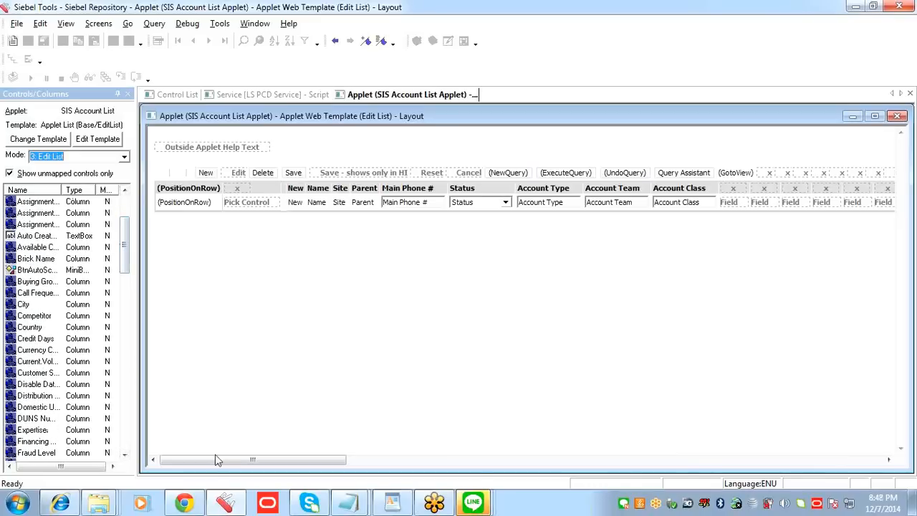
{"action": "left_click_drag", "start_coordinate": [233, 460], "coordinate": [348, 460]}
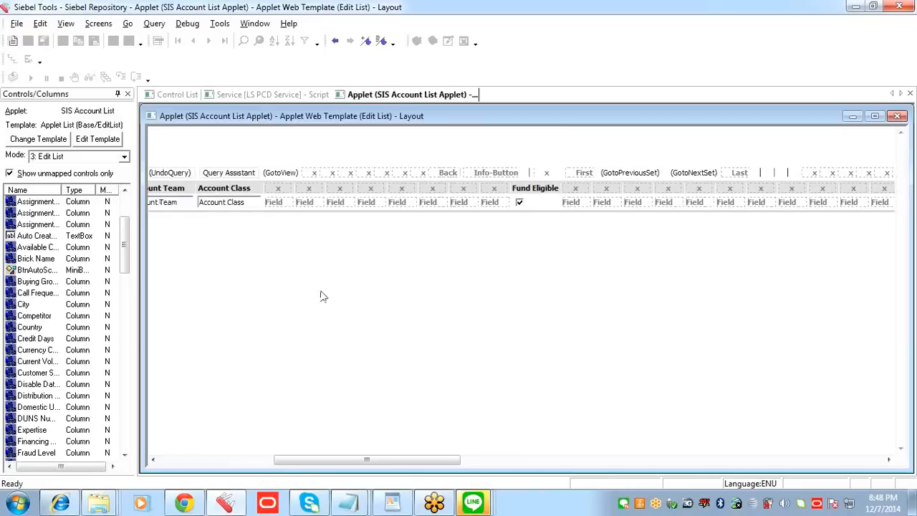
{"action": "left_click", "coordinate": [313, 178]}
{"action": "left_click_drag", "start_coordinate": [11, 240], "coordinate": [317, 179]}
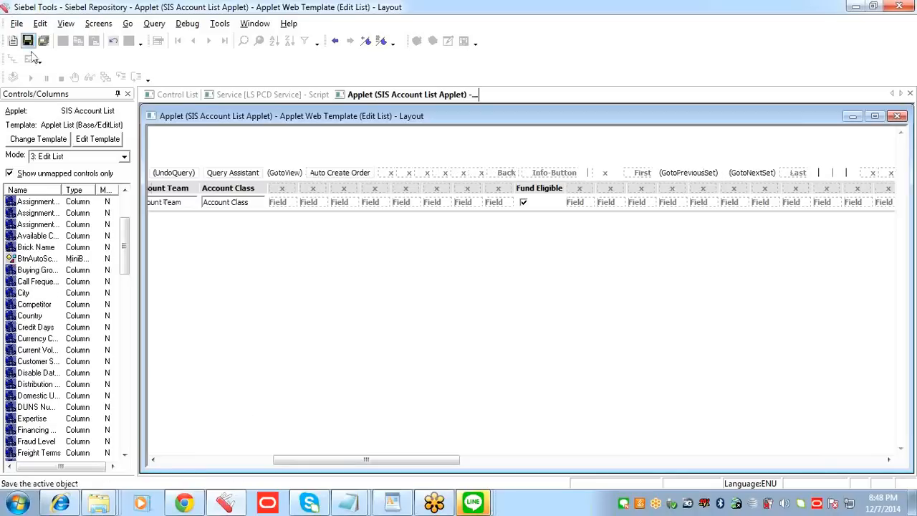
{"action": "left_click", "coordinate": [29, 41]}
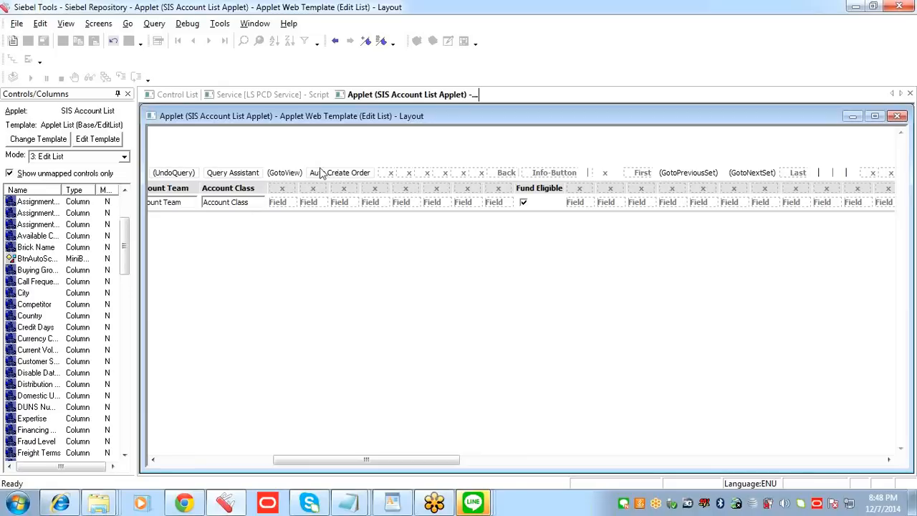
Step: Close the applet layout, the Control List and the LS PCD Service script window
{"action": "right_click", "coordinate": [380, 94]}
{"action": "left_click", "coordinate": [388, 103]}
{"action": "right_click", "coordinate": [166, 96]}
{"action": "left_click", "coordinate": [194, 101]}
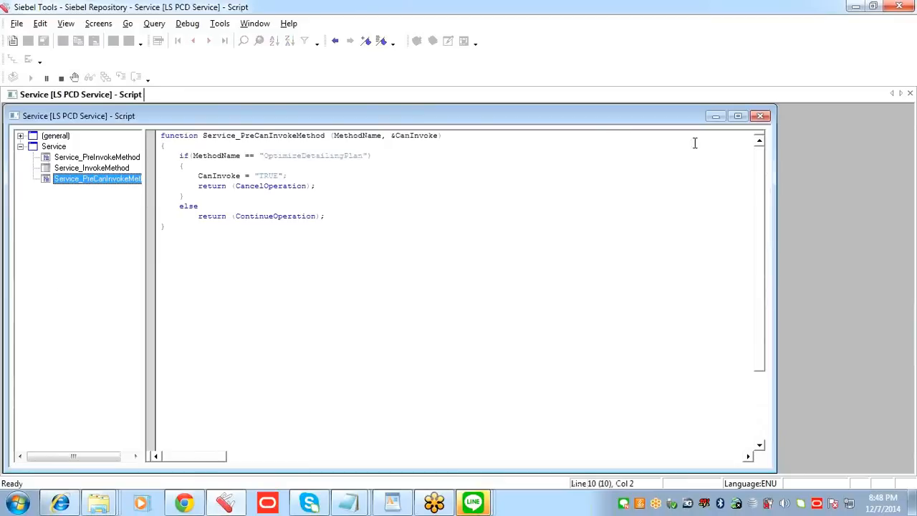
{"action": "left_click", "coordinate": [760, 115]}
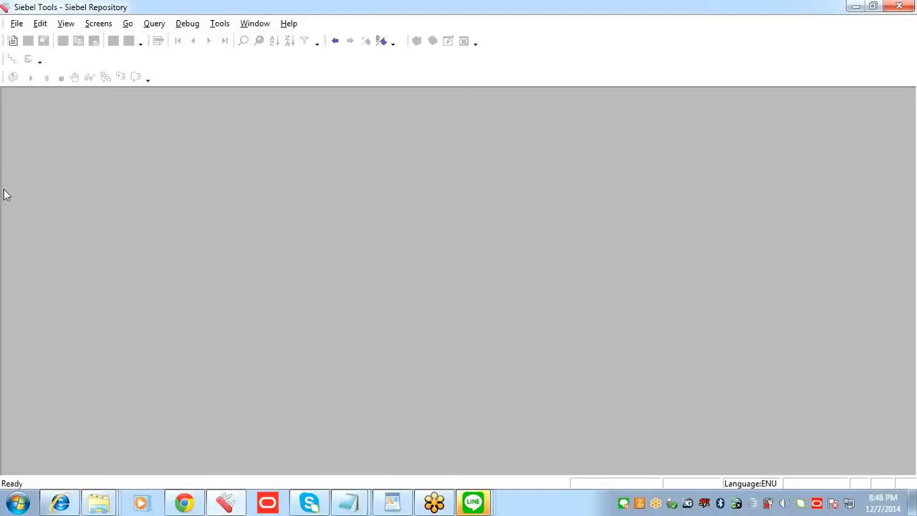
Step: Compile SIS Account List Applet into the repository file siebel_sia.srf
{"action": "mouse_move", "coordinate": [4, 195]}
{"action": "left_click", "coordinate": [55, 153]}
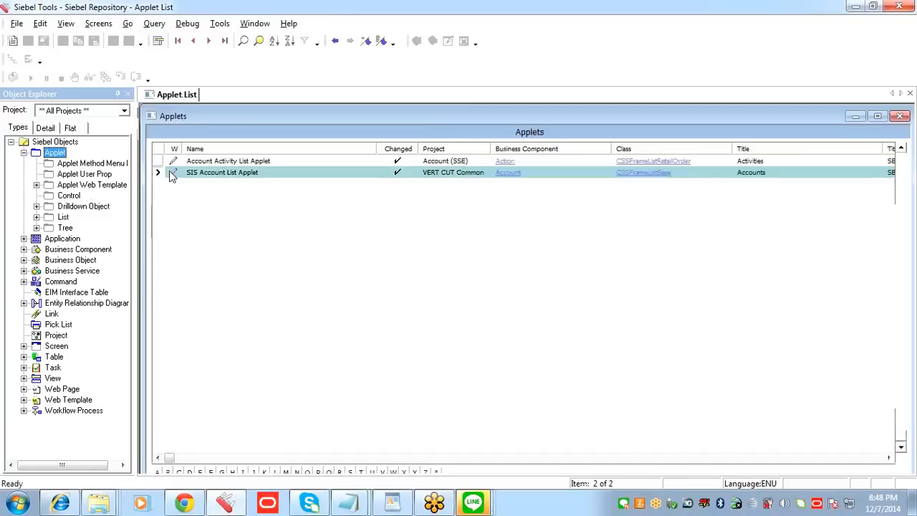
{"action": "right_click", "coordinate": [214, 172]}
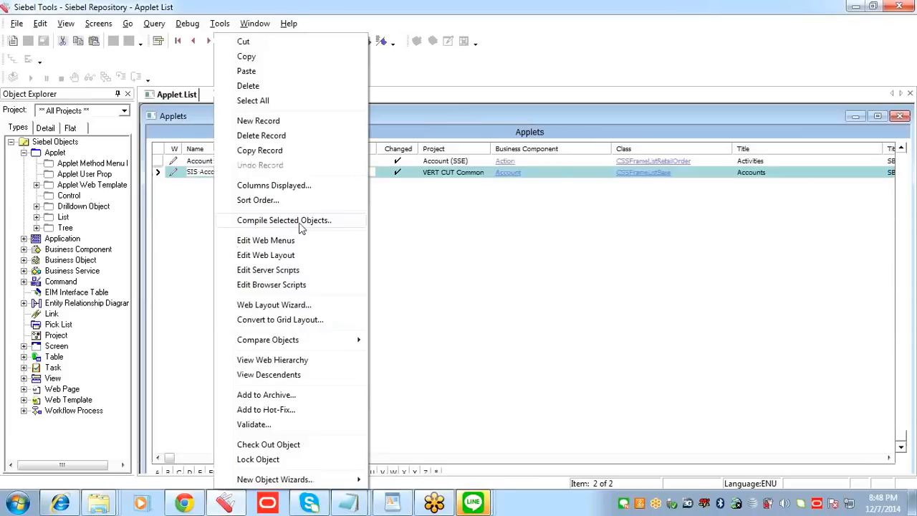
{"action": "left_click", "coordinate": [301, 221]}
{"action": "left_click", "coordinate": [386, 143]}
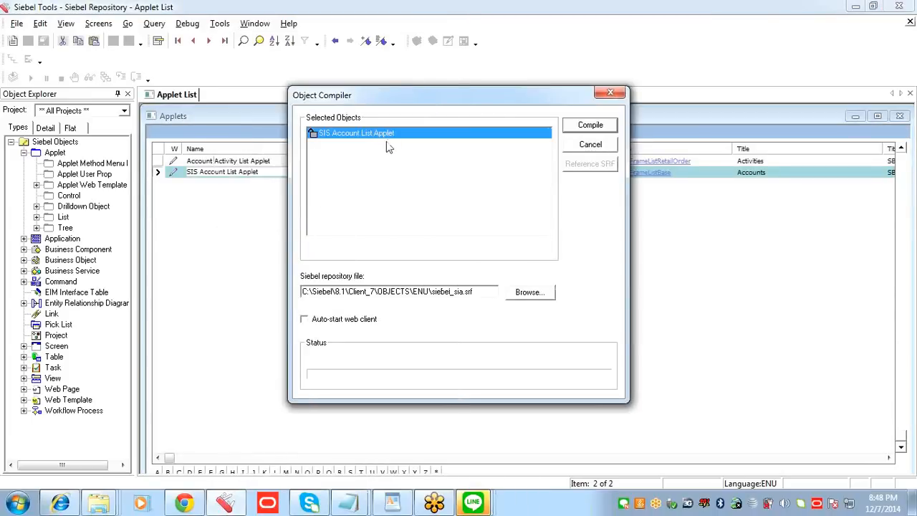
{"action": "left_click", "coordinate": [592, 125]}
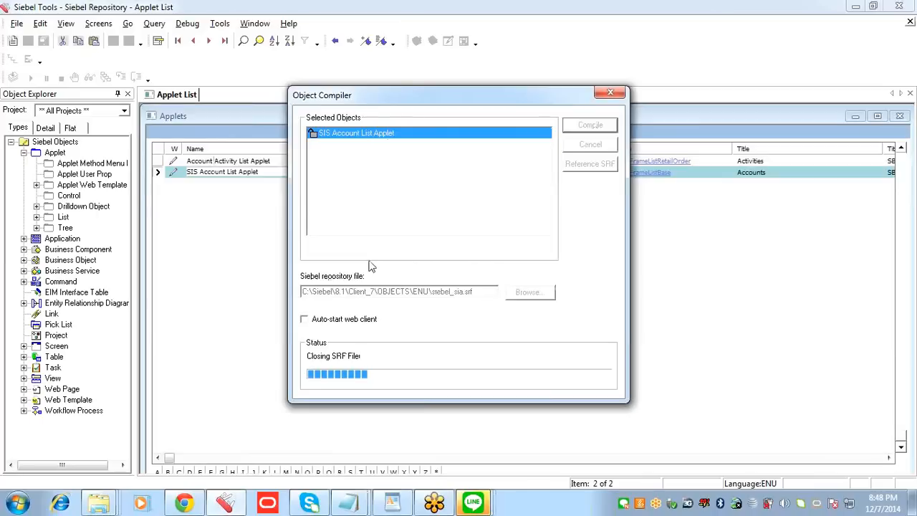
Step: Switch to the Siebel Communications web client in Internet Explorer and open the Accounts List view
{"action": "mouse_move", "coordinate": [353, 509]}
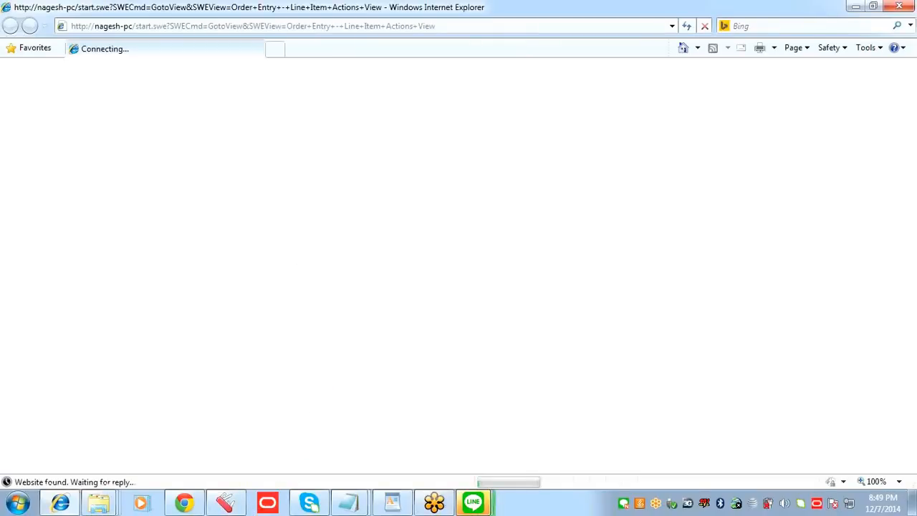
{"action": "mouse_move", "coordinate": [474, 501]}
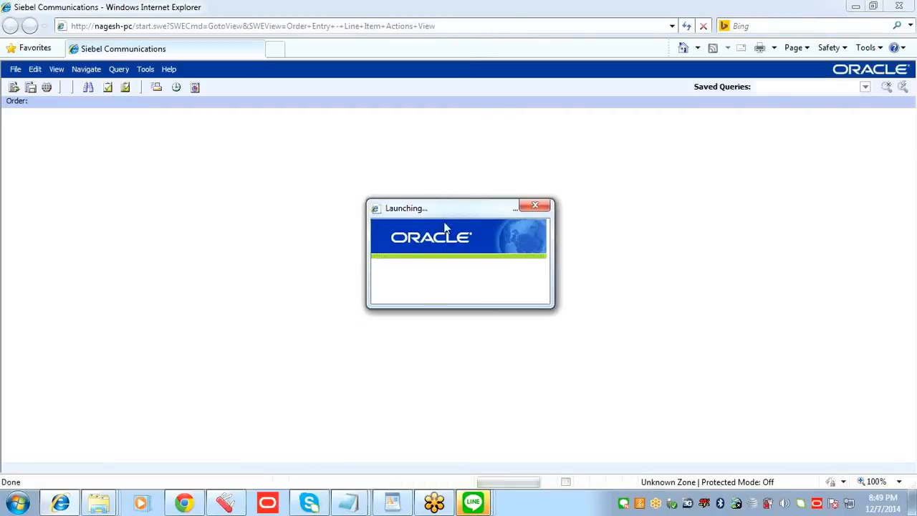
{"action": "left_click", "coordinate": [84, 116]}
{"action": "left_click", "coordinate": [112, 132]}
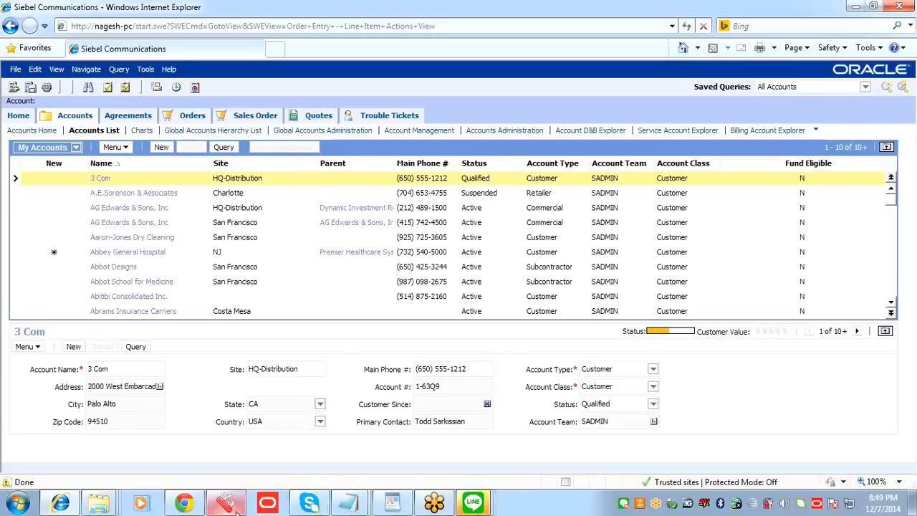
Step: Return to Siebel Tools, close the LS PCD Service script and open the user properties of SIS Account List Applet
{"action": "mouse_move", "coordinate": [237, 509]}
{"action": "left_click", "coordinate": [225, 461]}
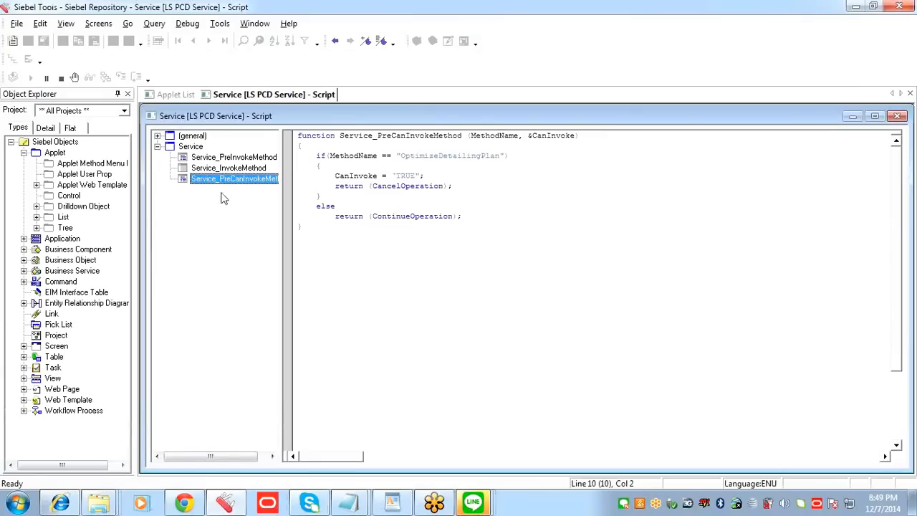
{"action": "right_click", "coordinate": [282, 96]}
{"action": "left_click", "coordinate": [316, 100]}
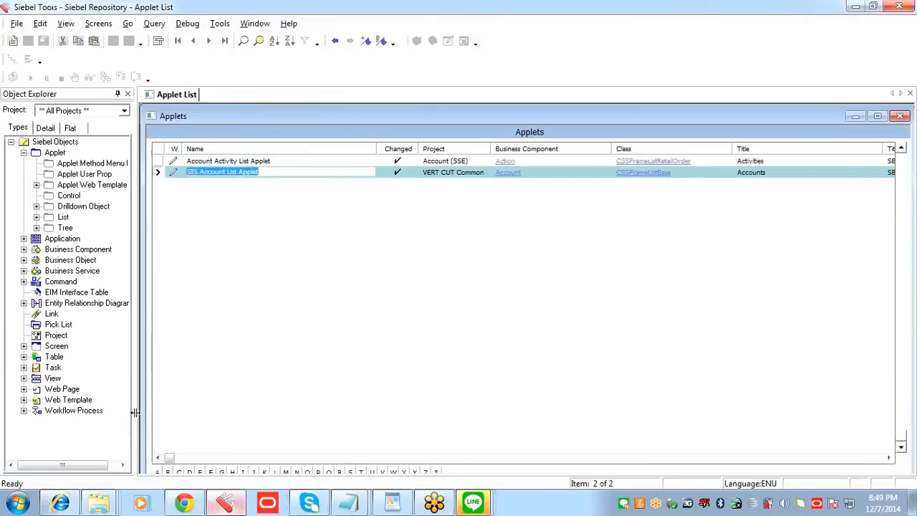
{"action": "left_click", "coordinate": [105, 177]}
Step: Copy the name of the CanInvokeMethod: TestMethod user property, delete that record and add a new blank user property
{"action": "left_click", "coordinate": [276, 252]}
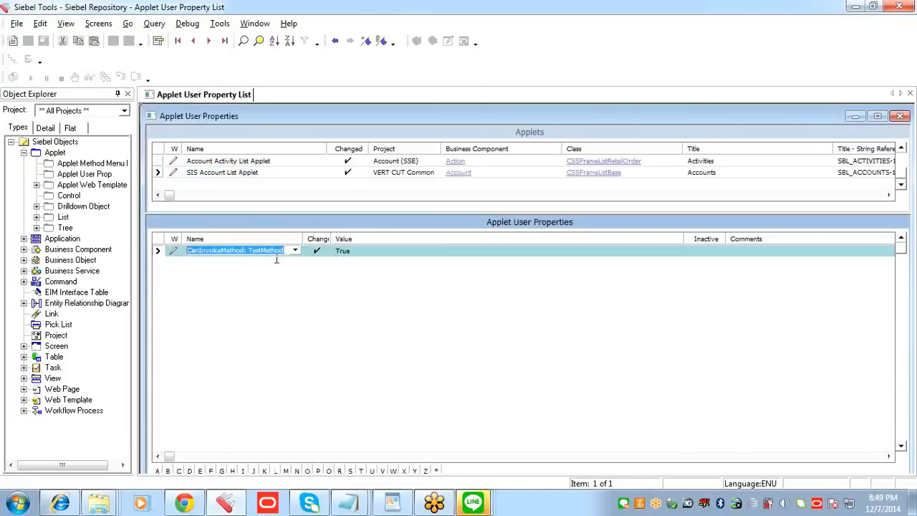
{"action": "key", "text": "ctrl+n"}
{"action": "type", "text": "dggf"}
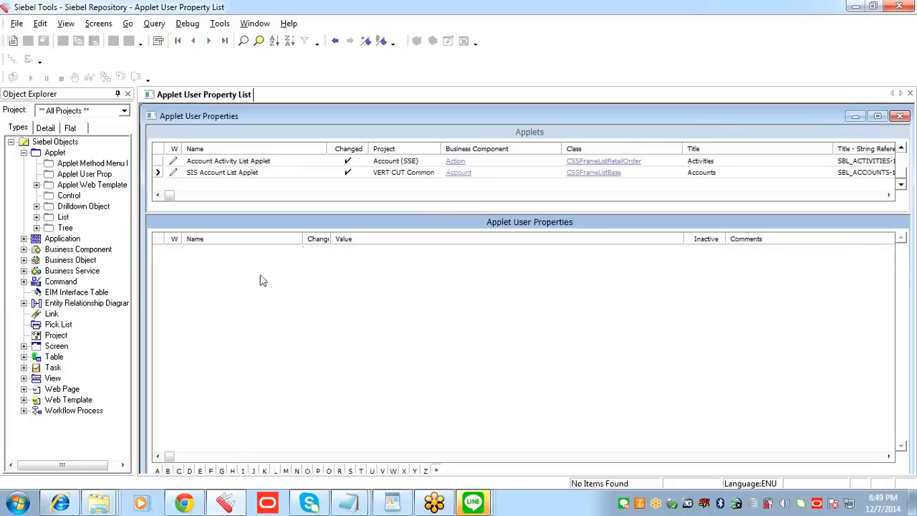
{"action": "key", "text": "ctrl+n"}
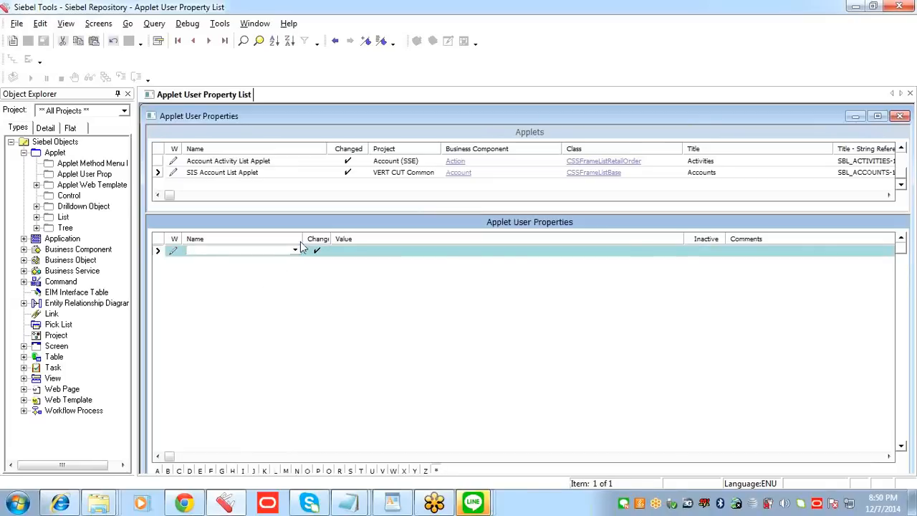
Step: Widen the Name column of the applet user properties and open the new record's Name for editing
{"action": "left_click_drag", "start_coordinate": [303, 240], "coordinate": [426, 239]}
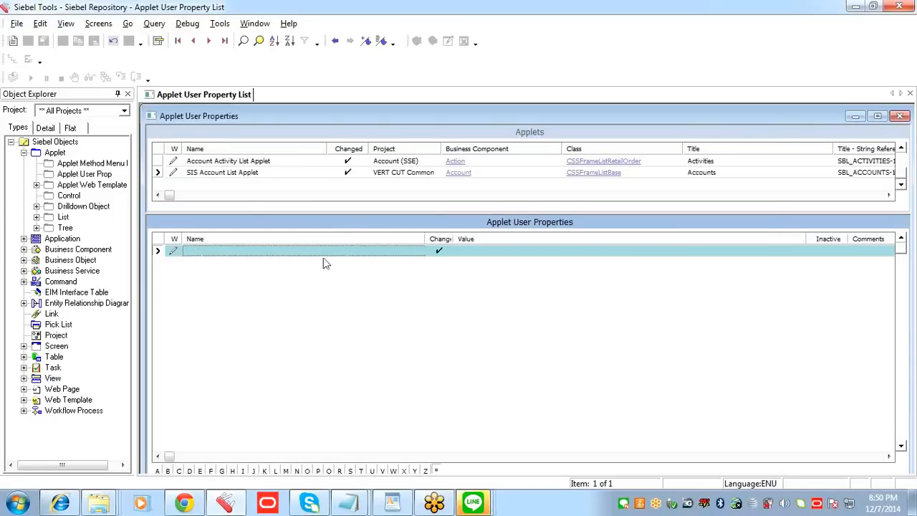
{"action": "left_click", "coordinate": [263, 174]}
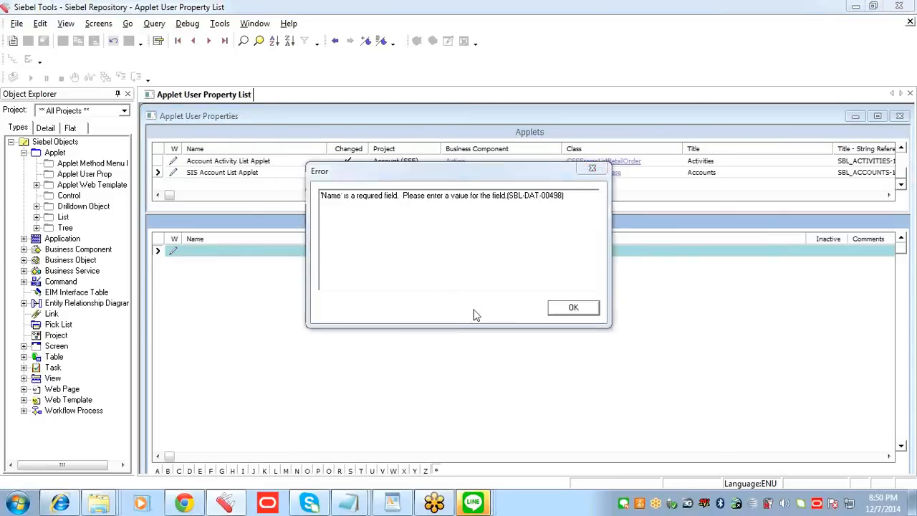
{"action": "left_click", "coordinate": [574, 308]}
{"action": "left_click", "coordinate": [227, 173]}
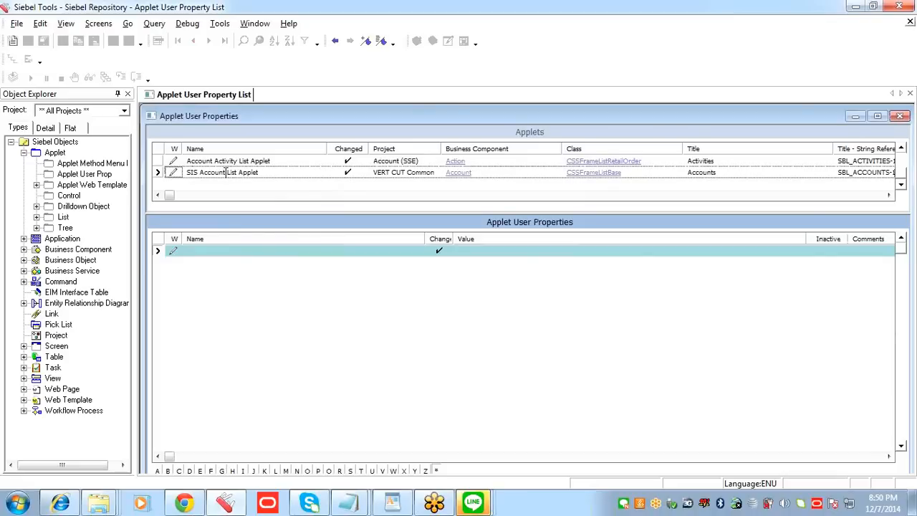
{"action": "left_click", "coordinate": [295, 252]}
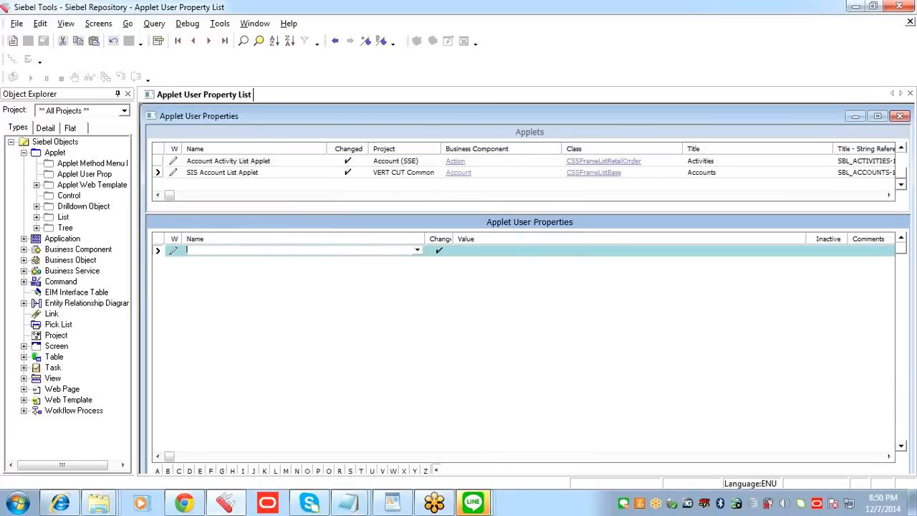
Step: Paste CanInvokeMethod: TestMethod into the Notepad notes below GoToOrder and indent that line
{"action": "mouse_move", "coordinate": [350, 502]}
{"action": "left_click", "coordinate": [365, 445]}
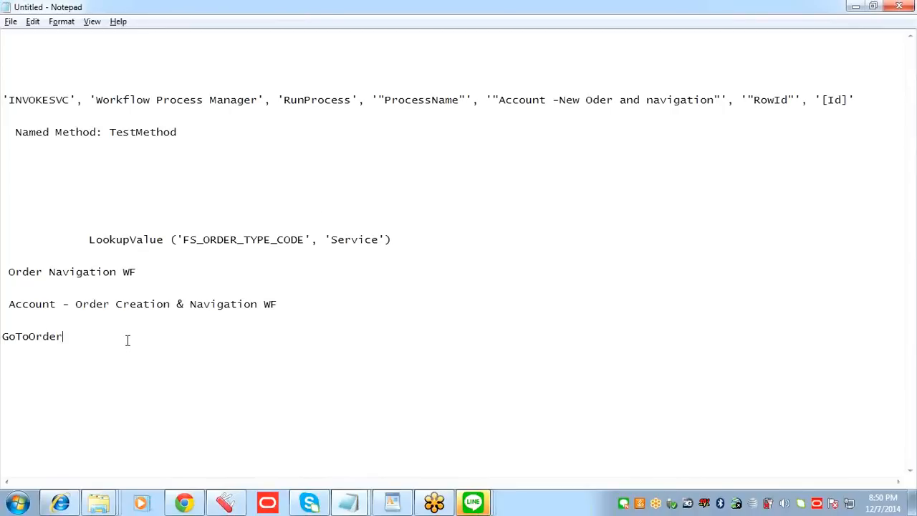
{"action": "key", "text": "ctrl+v"}
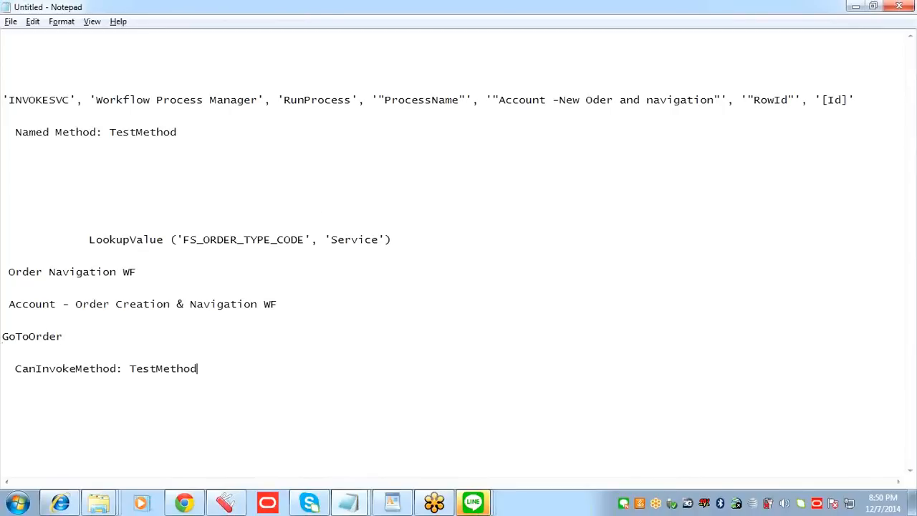
{"action": "left_click", "coordinate": [16, 369]}
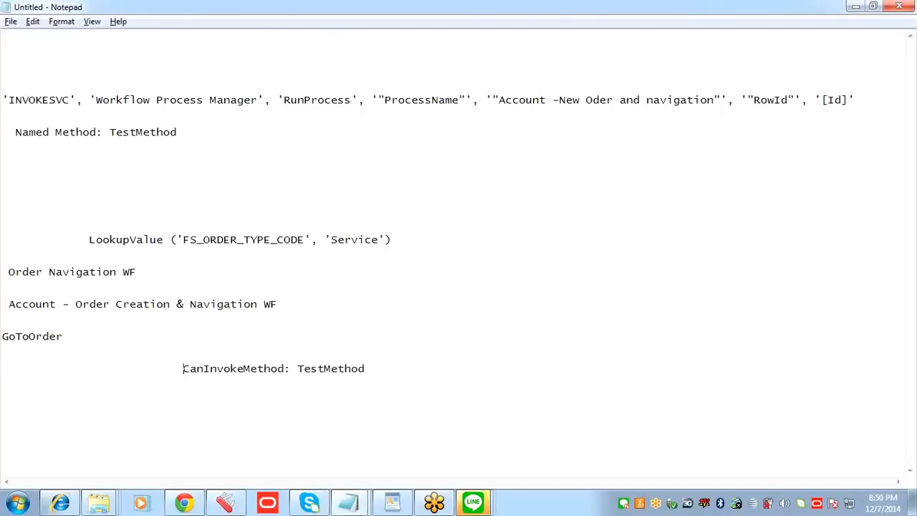
{"action": "left_click_drag", "start_coordinate": [493, 368], "coordinate": [293, 373]}
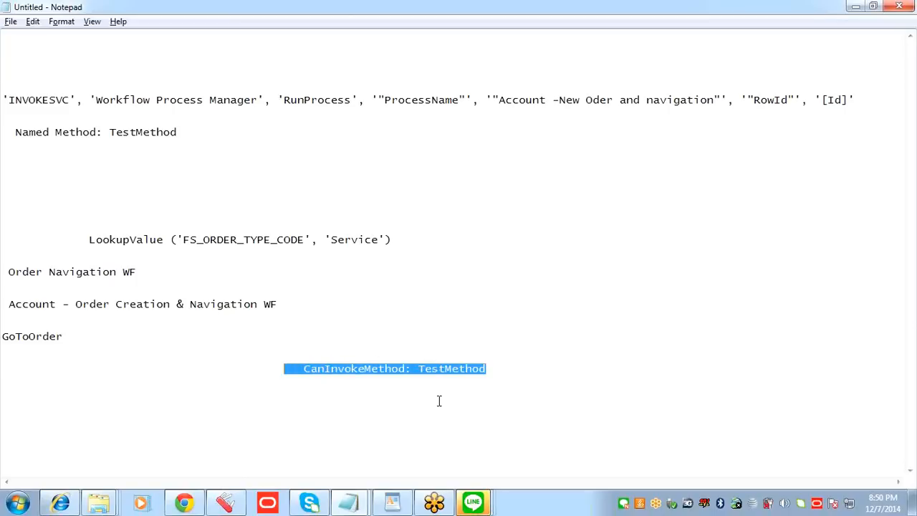
Step: In the Notepad notes, replace TestMethod with GoToOrder so the line reads CanInvokeMethod: GoToOrder
{"action": "left_click", "coordinate": [477, 377]}
{"action": "left_click", "coordinate": [489, 368]}
{"action": "key", "text": "BackSpace"}
{"action": "key", "text": "BackSpace"}
{"action": "key", "text": "BackSpace"}
{"action": "key", "text": "BackSpace"}
{"action": "key", "text": "BackSpace"}
{"action": "key", "text": "BackSpace"}
{"action": "key", "text": "BackSpace"}
{"action": "key", "text": "BackSpace"}
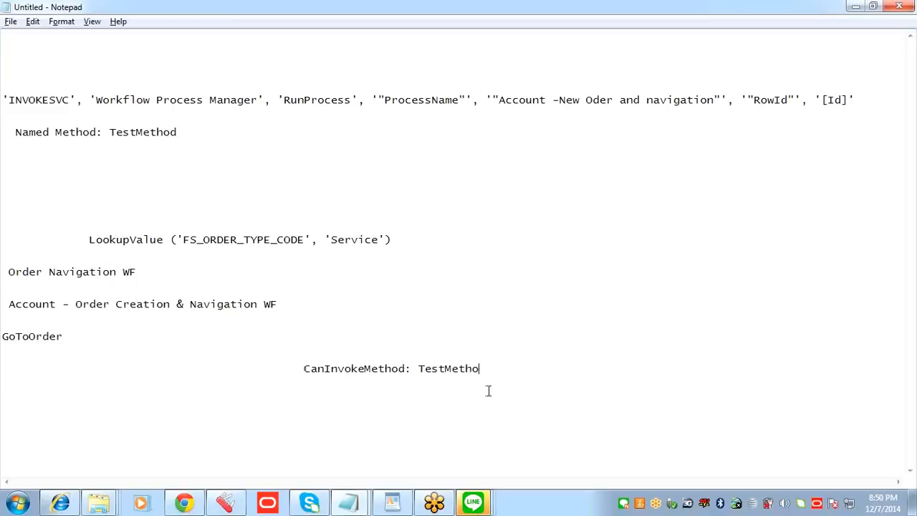
{"action": "key", "text": "BackSpace"}
{"action": "key", "text": "BackSpace"}
{"action": "left_click", "coordinate": [69, 337]}
{"action": "left_click", "coordinate": [7, 337], "text": "shift"}
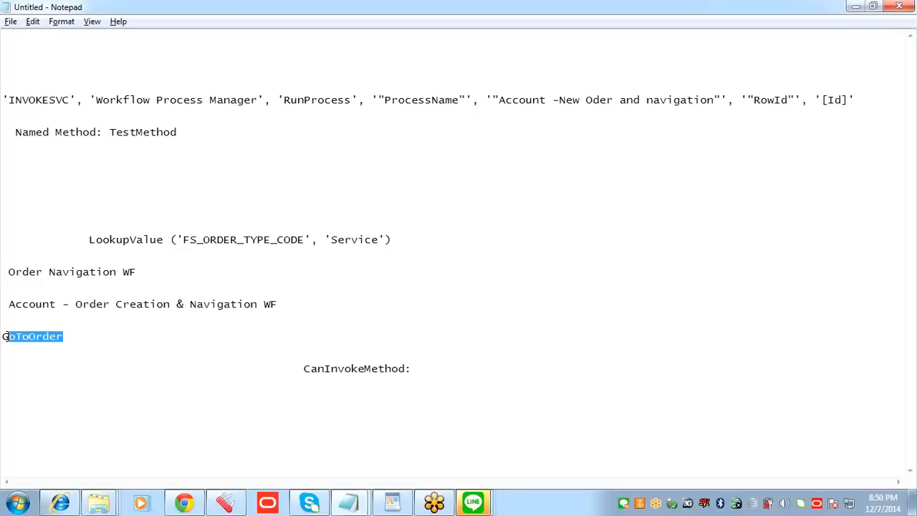
{"action": "left_click", "coordinate": [2, 336], "text": "shift"}
{"action": "left_click", "coordinate": [417, 369]}
{"action": "key", "text": "ctrl+v"}
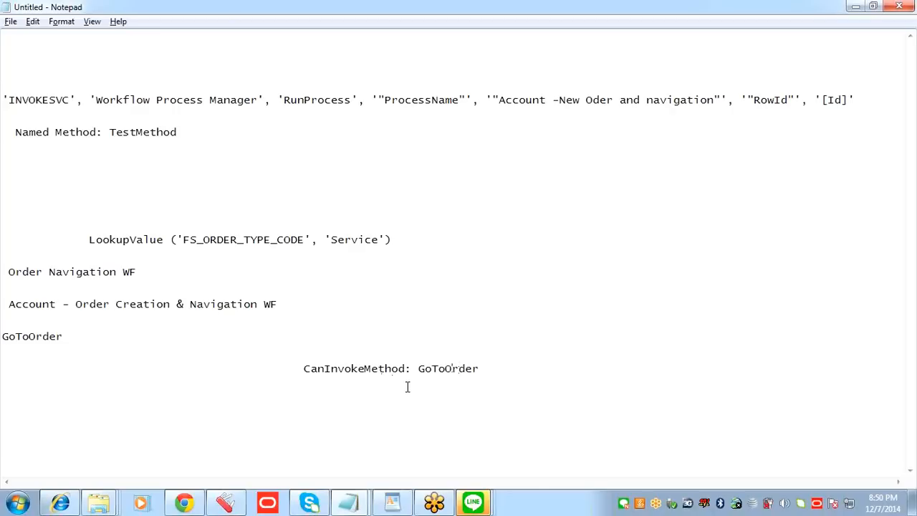
{"action": "key", "text": "BackSpace"}
{"action": "key", "text": "BackSpace"}
{"action": "type", "text": ":"}
Step: Copy CanInvokeMethod: GoToOrder from the notes, switch to Siebel Tools, paste it as the new user property's name and set its value to True
{"action": "left_click_drag", "start_coordinate": [477, 370], "coordinate": [306, 367]}
{"action": "key", "text": "ctrl+c"}
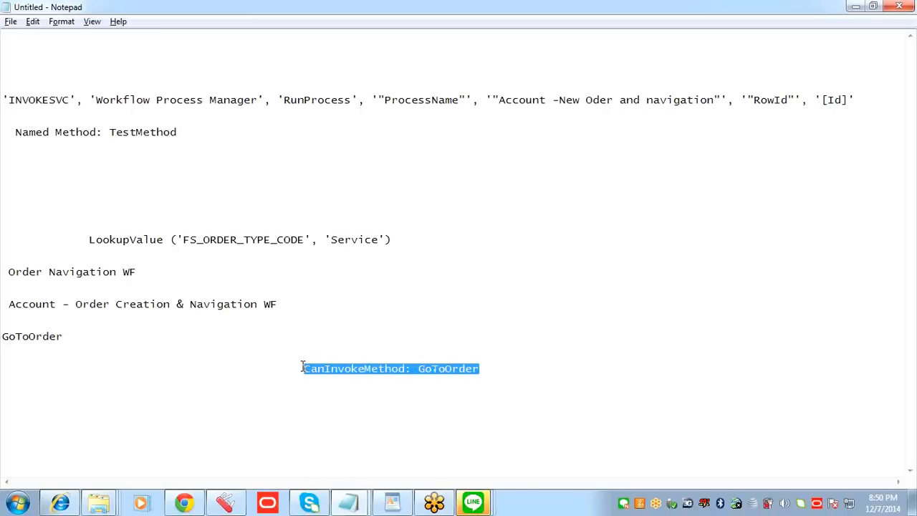
{"action": "key", "text": "alt+Tab"}
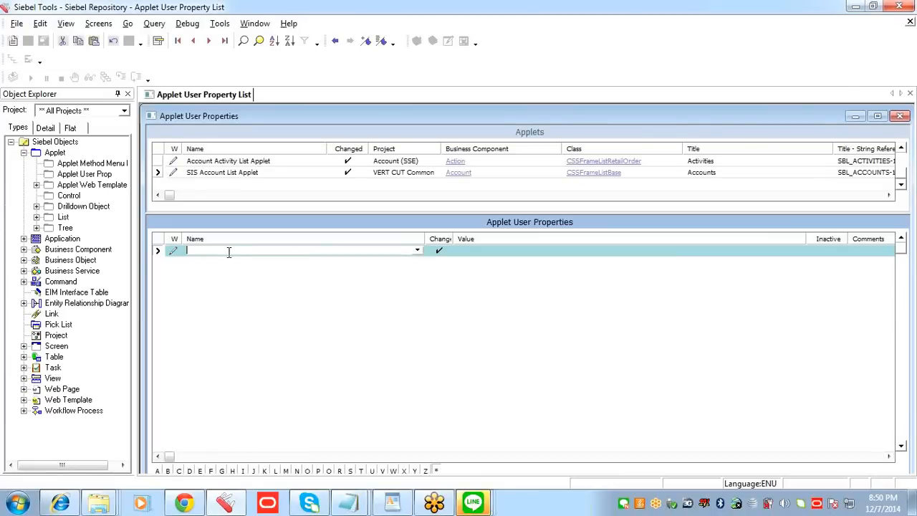
{"action": "key", "text": "ctrl+v"}
{"action": "left_click", "coordinate": [475, 251]}
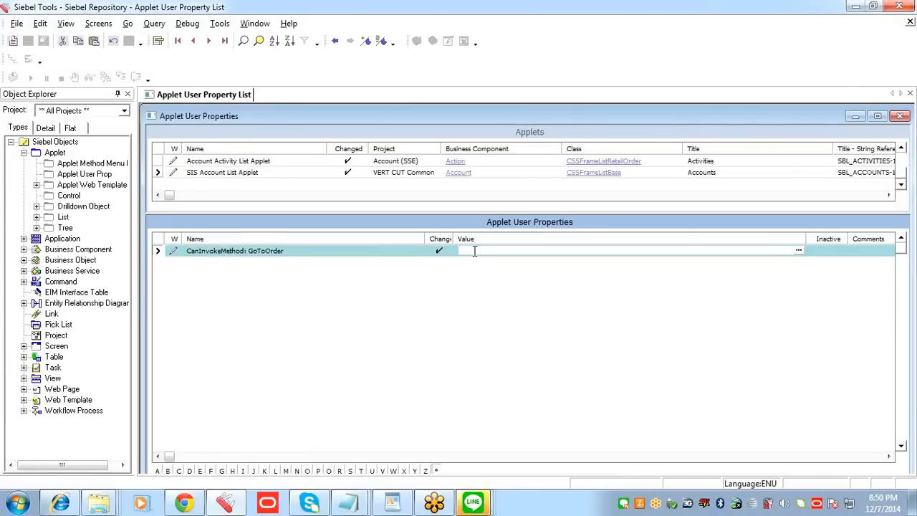
{"action": "type", "text": "tru"}
{"action": "left_click", "coordinate": [355, 251]}
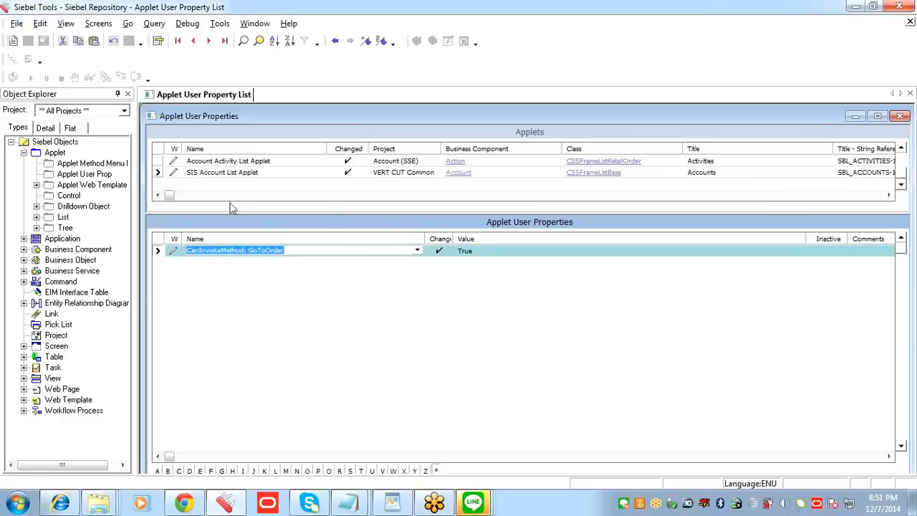
Step: Compile SIS Account List Applet into the siebel_sia.srf repository file
{"action": "left_click", "coordinate": [255, 173]}
{"action": "right_click", "coordinate": [254, 174]}
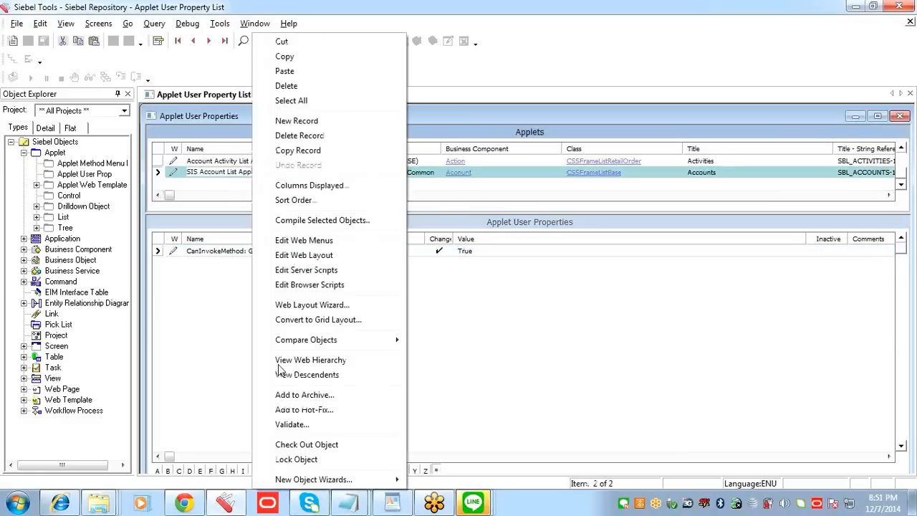
{"action": "left_click", "coordinate": [329, 221]}
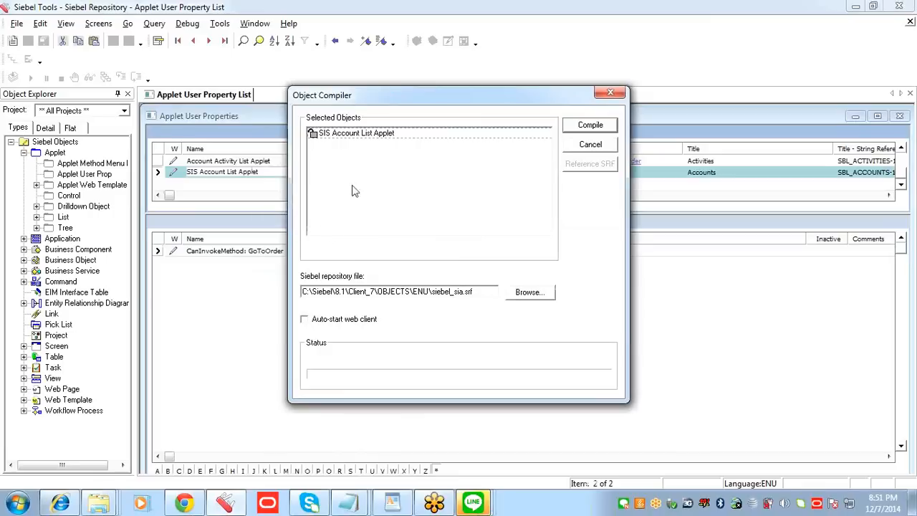
{"action": "left_click", "coordinate": [402, 136]}
{"action": "left_click_drag", "start_coordinate": [411, 101], "coordinate": [555, 116]}
{"action": "left_click", "coordinate": [735, 141]}
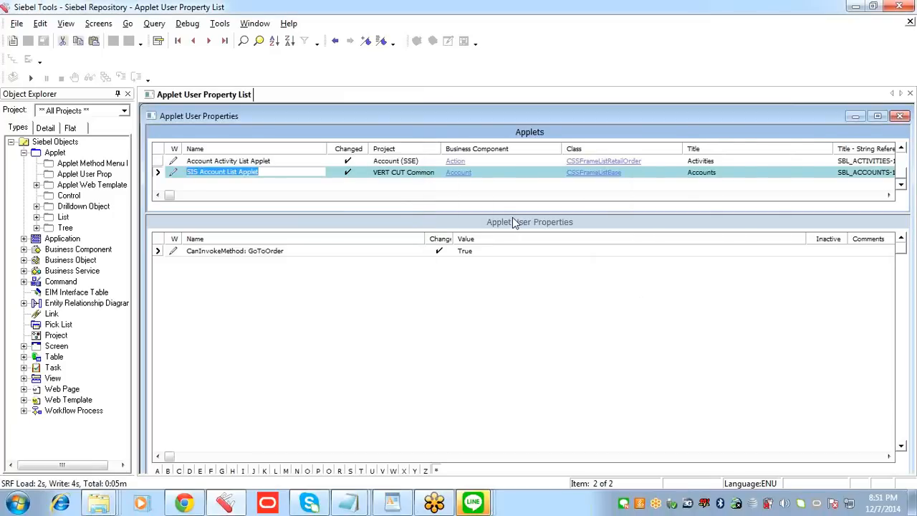
{"action": "left_click", "coordinate": [303, 251]}
{"action": "left_click", "coordinate": [313, 252]}
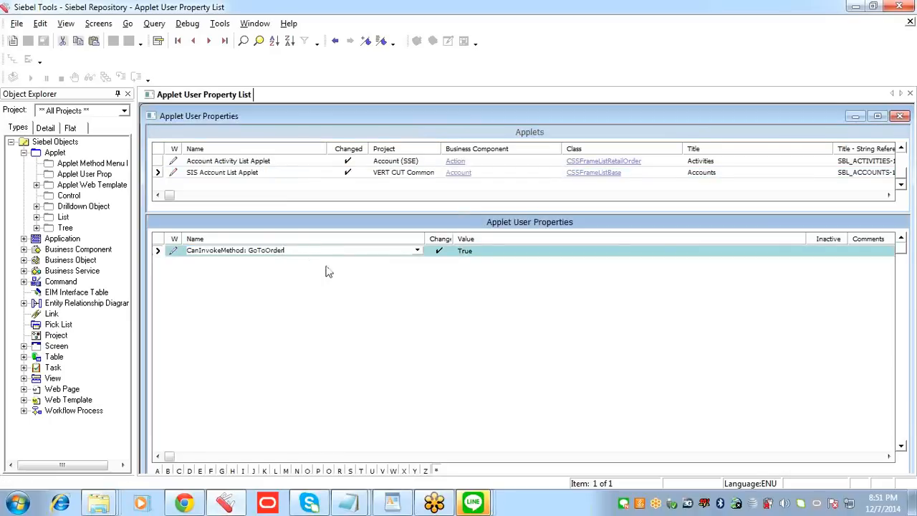
{"action": "left_click", "coordinate": [491, 252]}
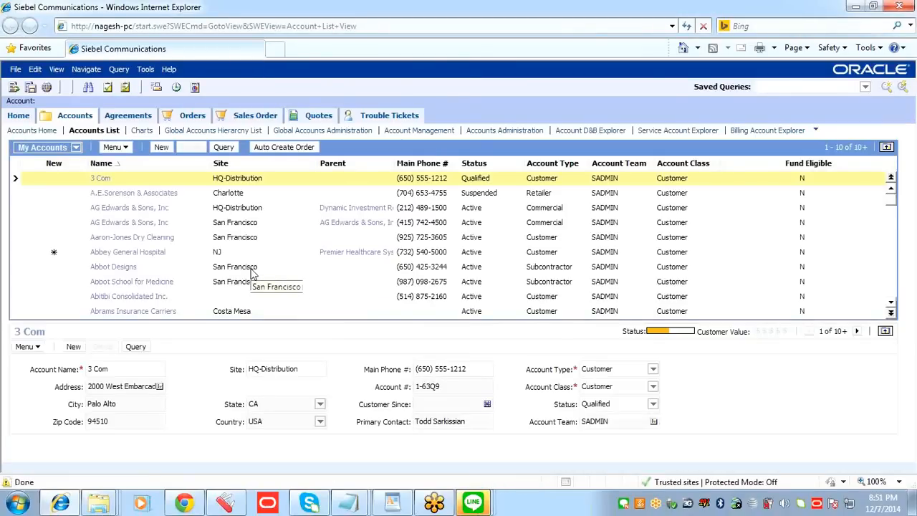
Step: Test Auto Create Order for the 3 Com account in the Accounts List, read the resulting message and close it
{"action": "left_click", "coordinate": [292, 147]}
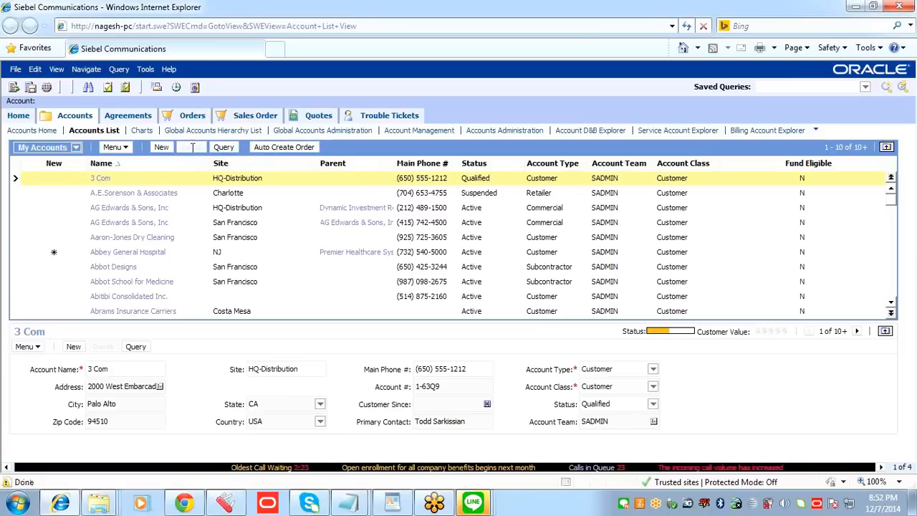
{"action": "left_click", "coordinate": [296, 147]}
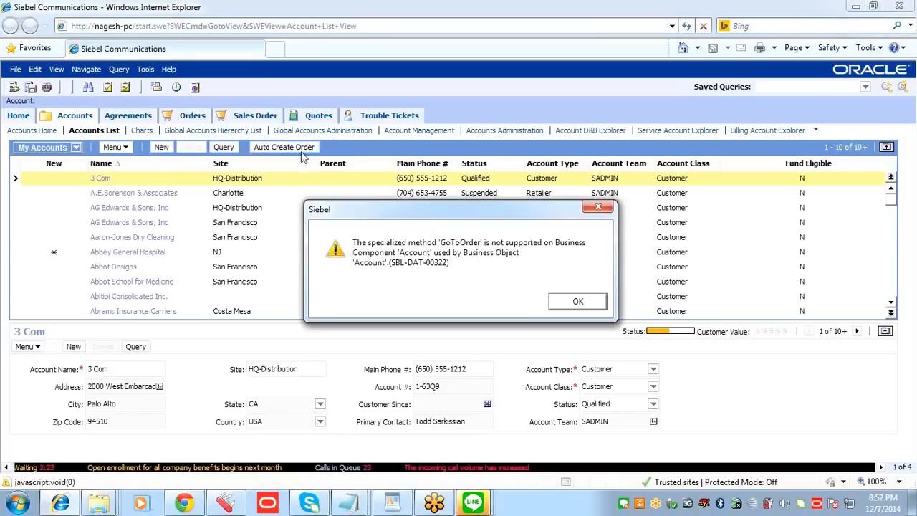
{"action": "left_click_drag", "start_coordinate": [379, 208], "coordinate": [299, 194]}
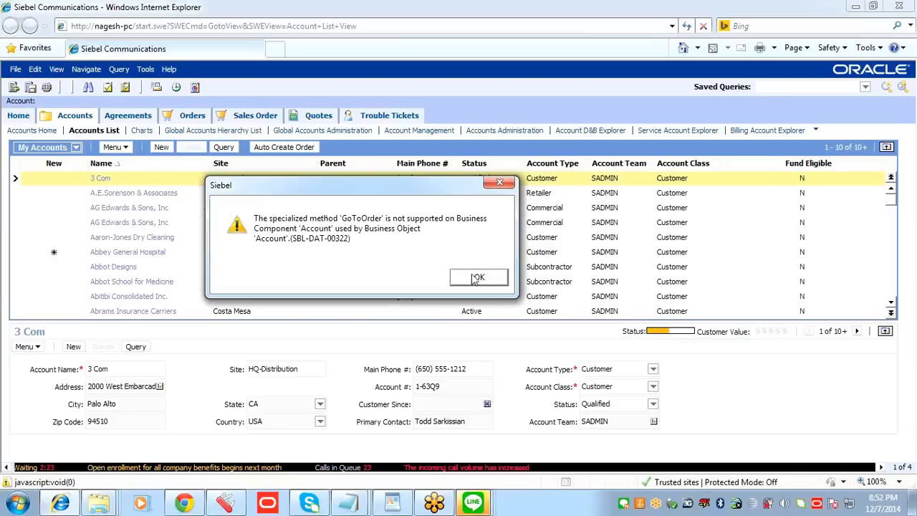
{"action": "left_click_drag", "start_coordinate": [360, 190], "coordinate": [326, 205]}
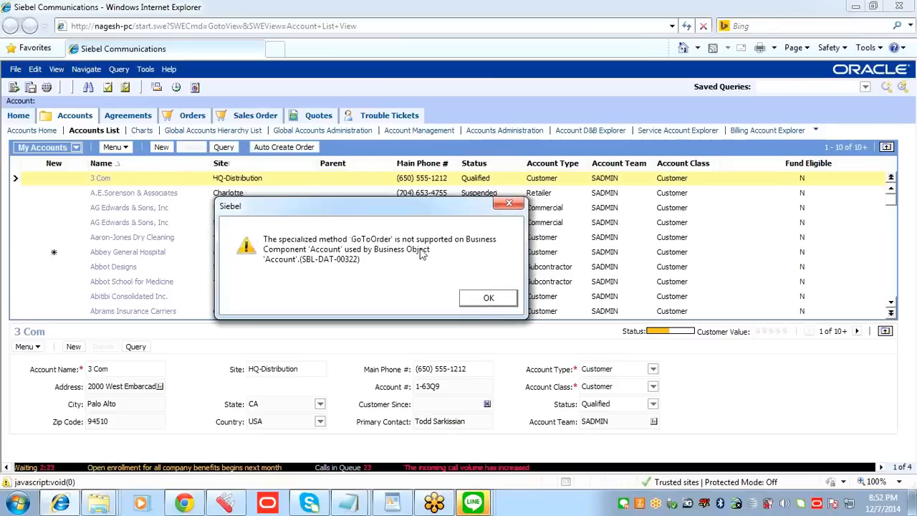
{"action": "left_click", "coordinate": [492, 302]}
{"action": "left_click_drag", "start_coordinate": [362, 209], "coordinate": [354, 164]}
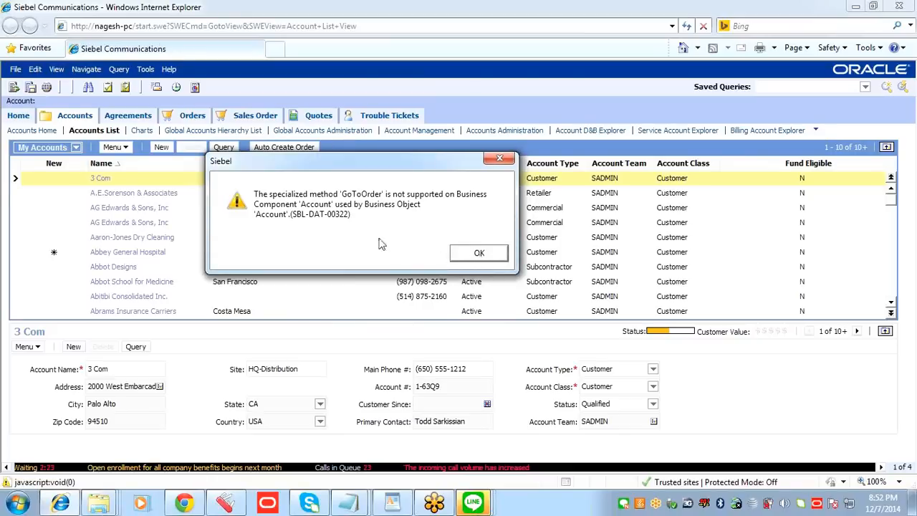
{"action": "left_click_drag", "start_coordinate": [319, 166], "coordinate": [335, 179]}
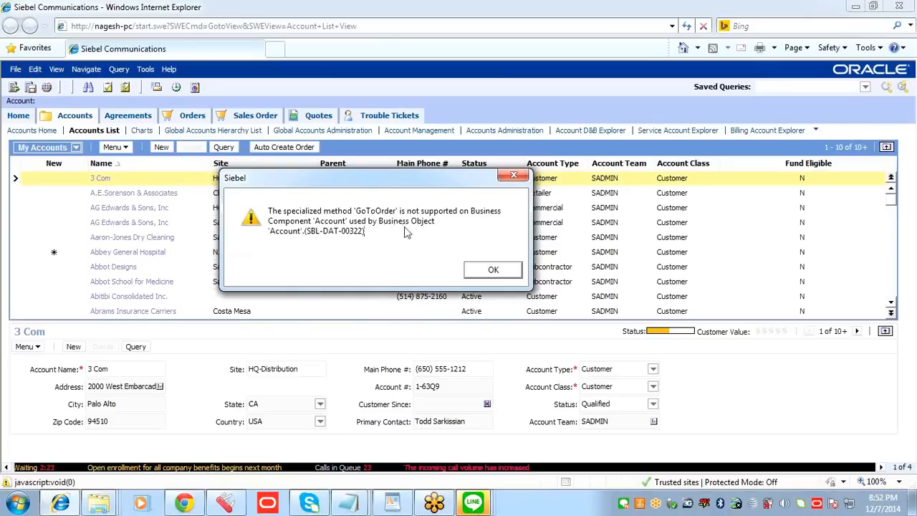
{"action": "left_click", "coordinate": [494, 276]}
{"action": "left_click", "coordinate": [494, 272]}
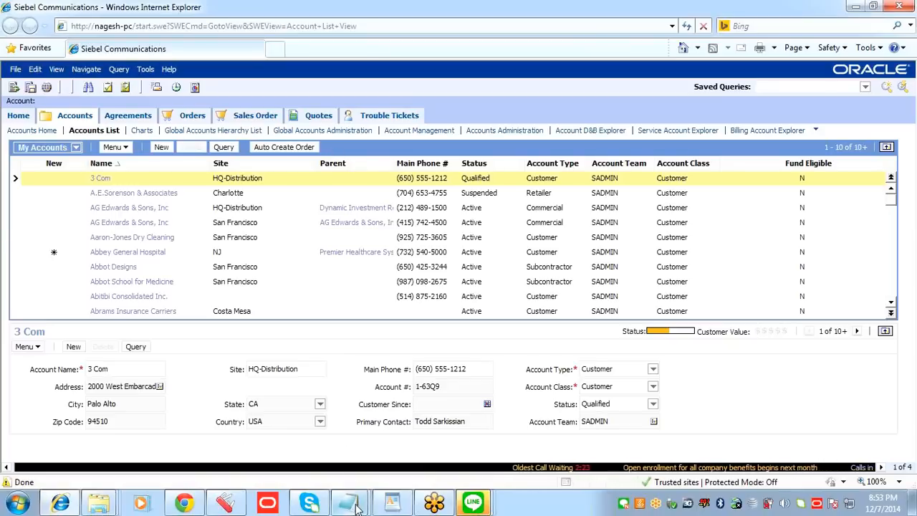
Step: Switch to the Notepad notes and indent the Named Method: TestMethod line by three tabs
{"action": "mouse_move", "coordinate": [357, 506]}
{"action": "left_click", "coordinate": [384, 470]}
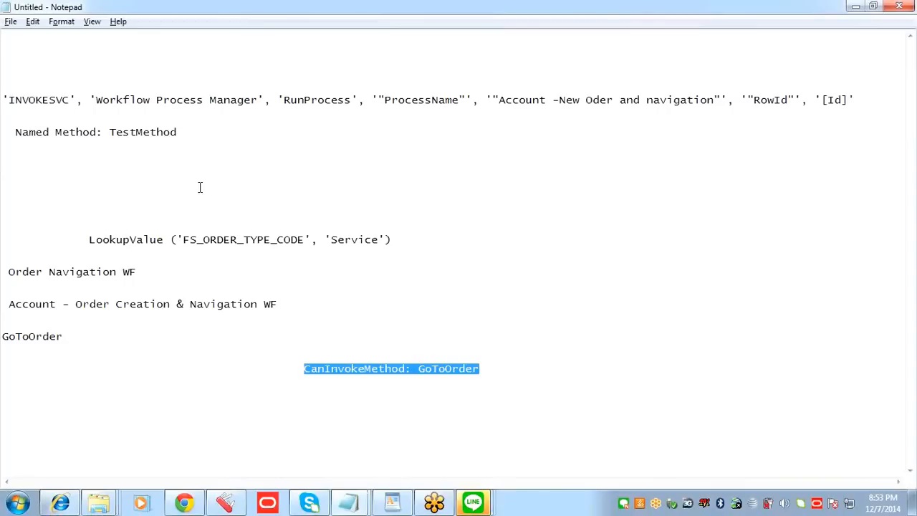
{"action": "left_click_drag", "start_coordinate": [15, 133], "coordinate": [66, 133]}
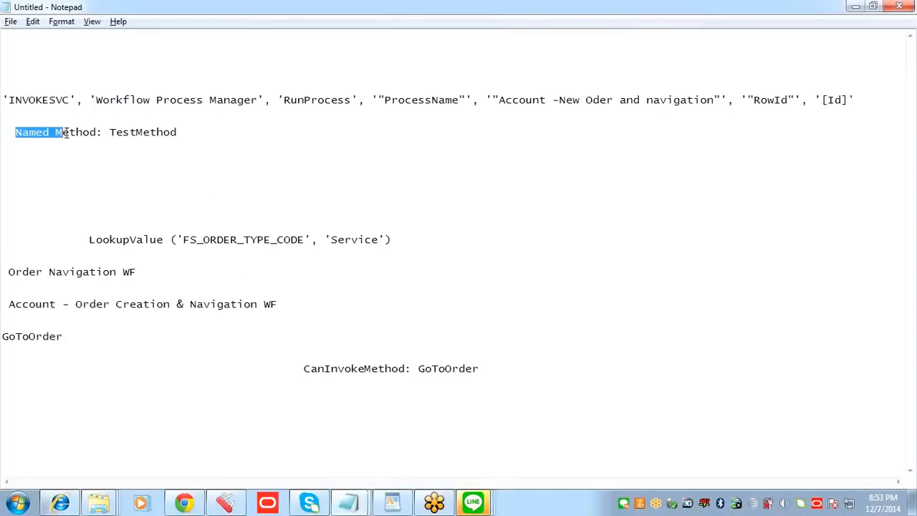
{"action": "left_click", "coordinate": [173, 210]}
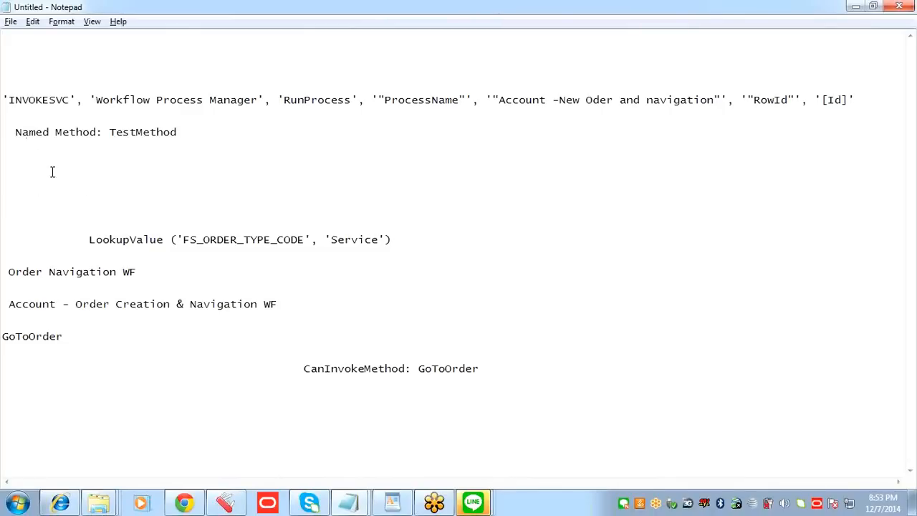
{"action": "left_click", "coordinate": [15, 133]}
{"action": "key", "text": "Tab"}
{"action": "key", "text": "Tab"}
{"action": "key", "text": "Tab"}
{"action": "left_click_drag", "start_coordinate": [325, 133], "coordinate": [161, 133]}
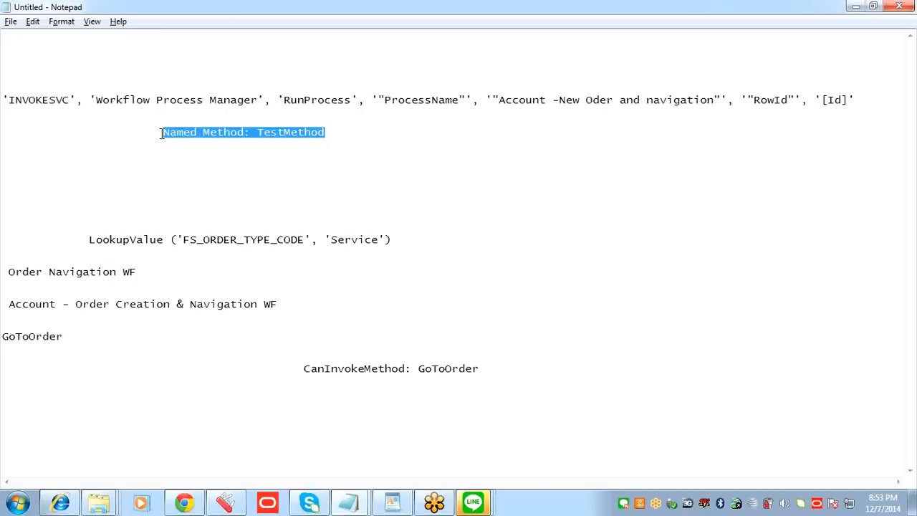
Step: Examine the Named Method: TestMethod line and the INVOKESVC line's service, method and ProcessName arguments in the notes
{"action": "left_click", "coordinate": [268, 169]}
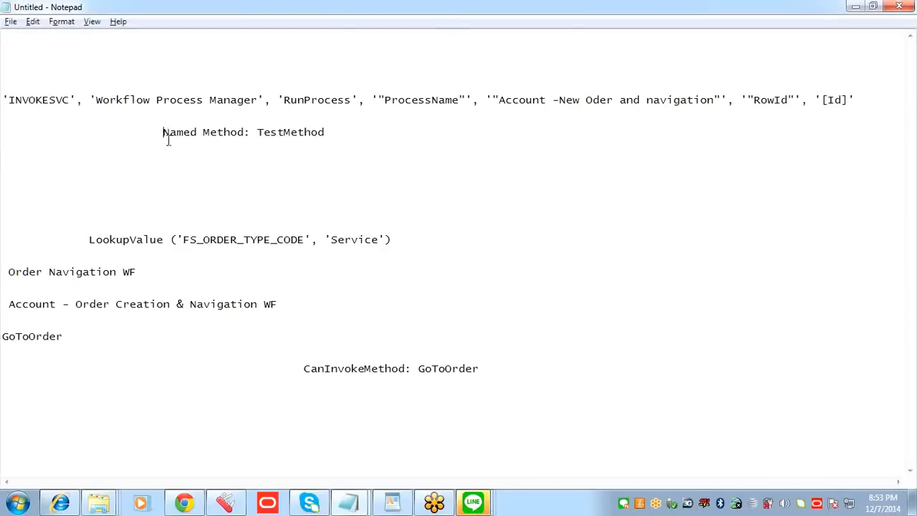
{"action": "left_click_drag", "start_coordinate": [164, 133], "coordinate": [172, 153]}
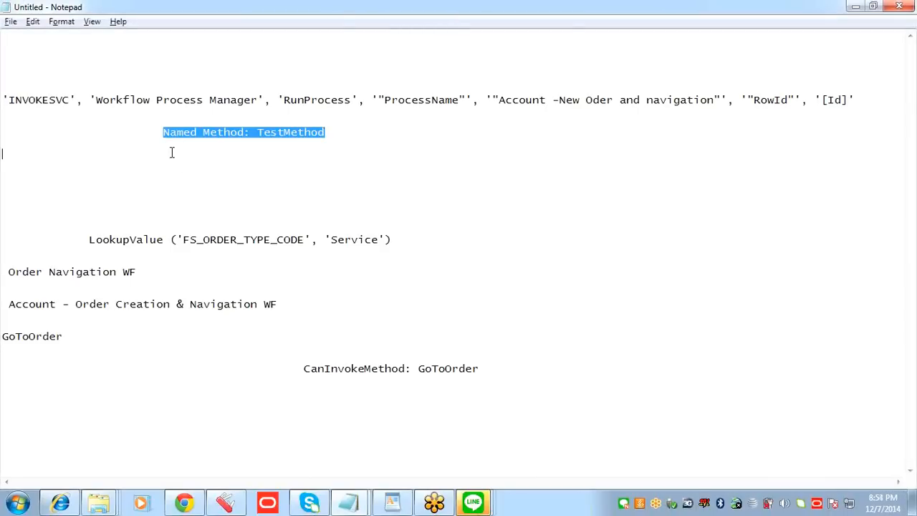
{"action": "left_click", "coordinate": [243, 131]}
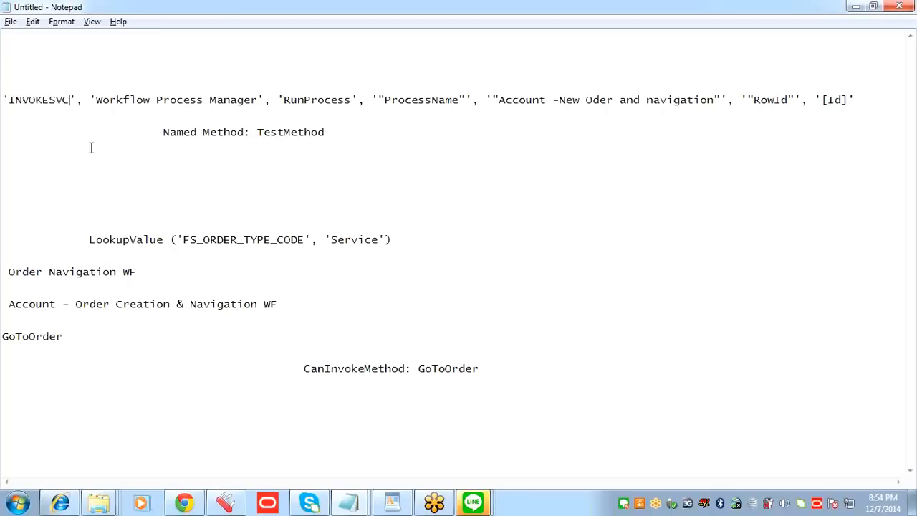
{"action": "left_click_drag", "start_coordinate": [328, 132], "coordinate": [164, 131]}
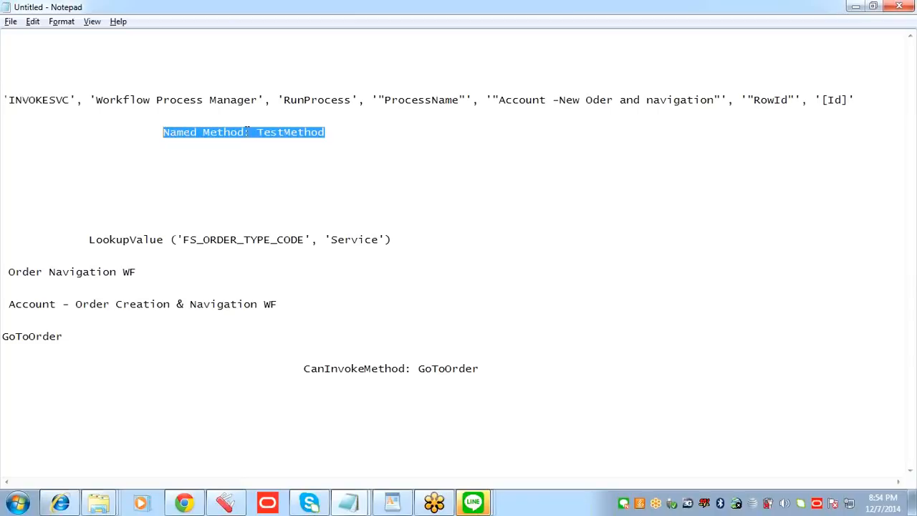
{"action": "left_click", "coordinate": [326, 133]}
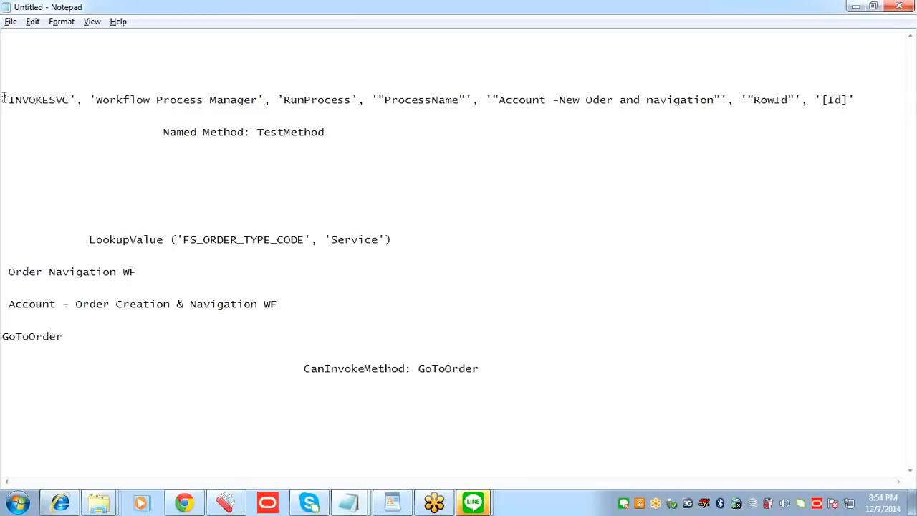
{"action": "left_click_drag", "start_coordinate": [2, 100], "coordinate": [857, 101]}
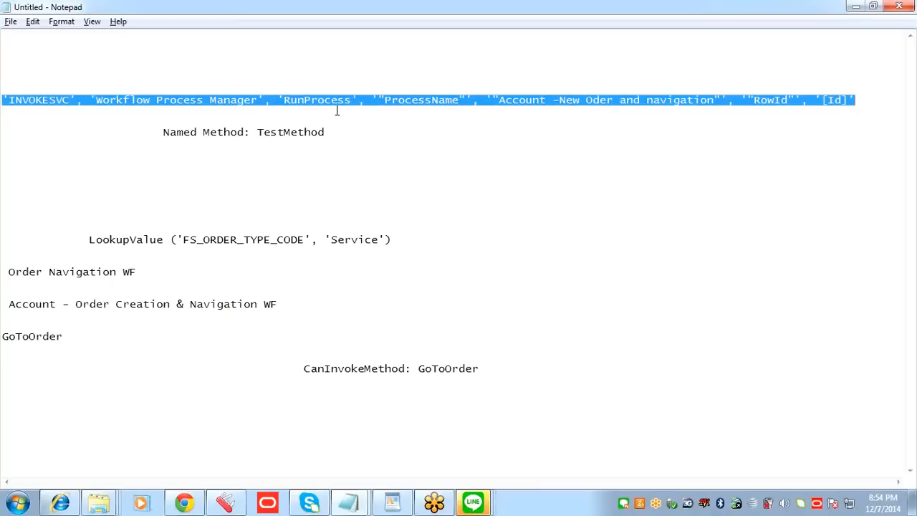
{"action": "left_click", "coordinate": [282, 100]}
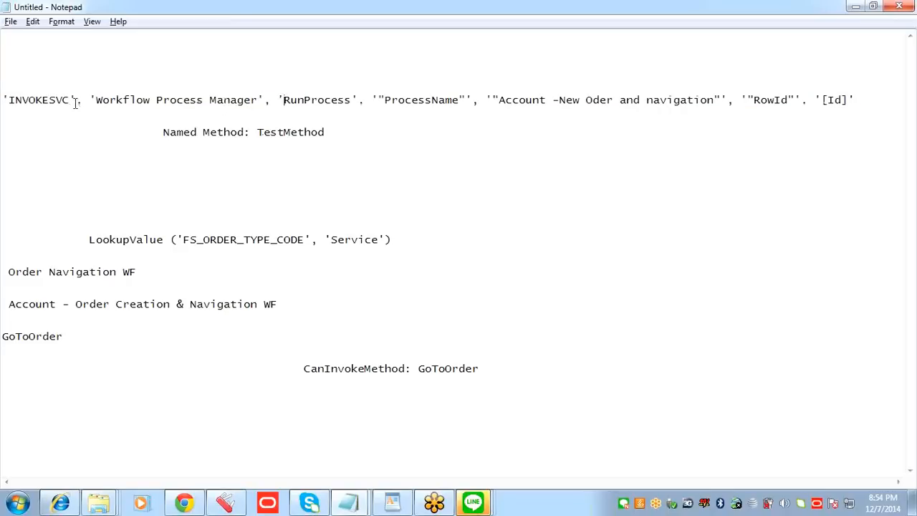
{"action": "left_click_drag", "start_coordinate": [71, 99], "coordinate": [8, 99]}
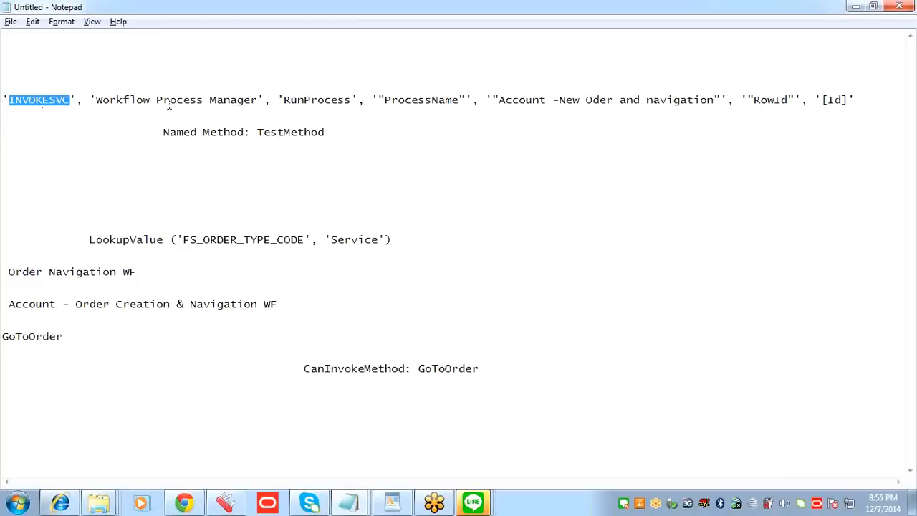
{"action": "left_click_drag", "start_coordinate": [258, 101], "coordinate": [98, 98]}
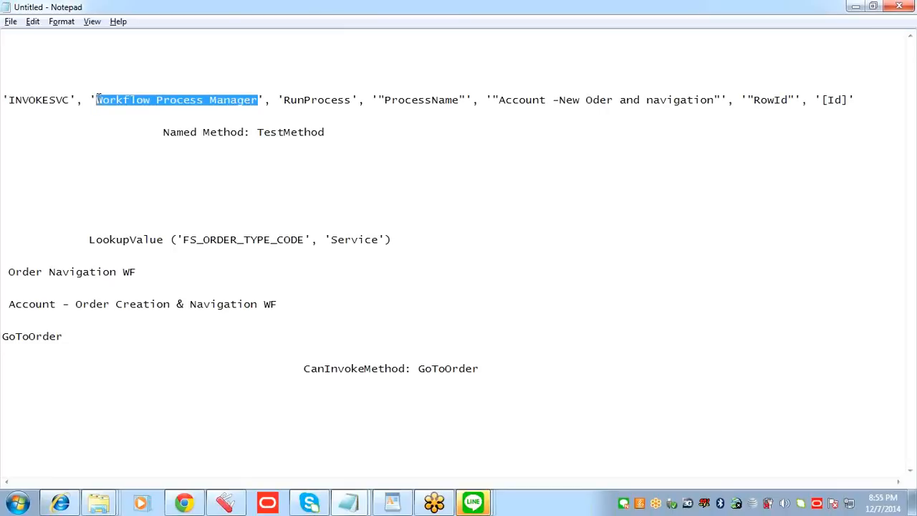
{"action": "left_click", "coordinate": [139, 102]}
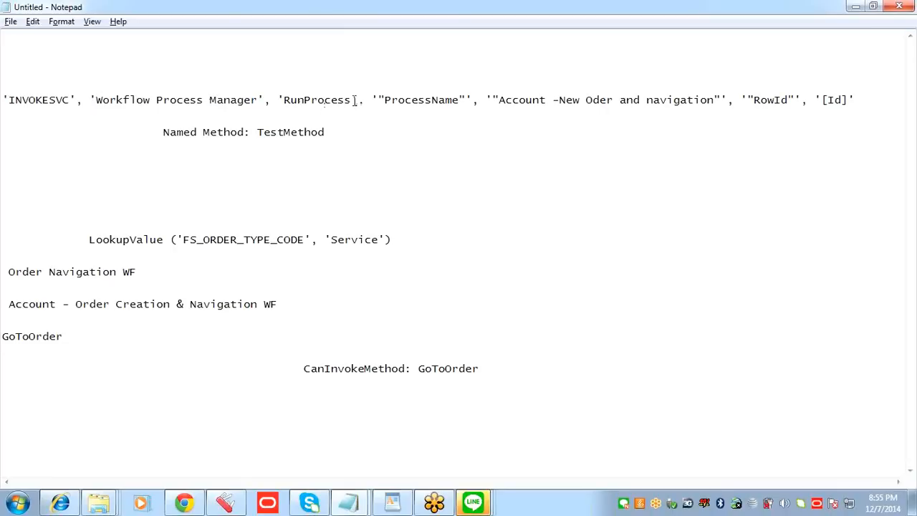
{"action": "left_click_drag", "start_coordinate": [353, 100], "coordinate": [285, 102]}
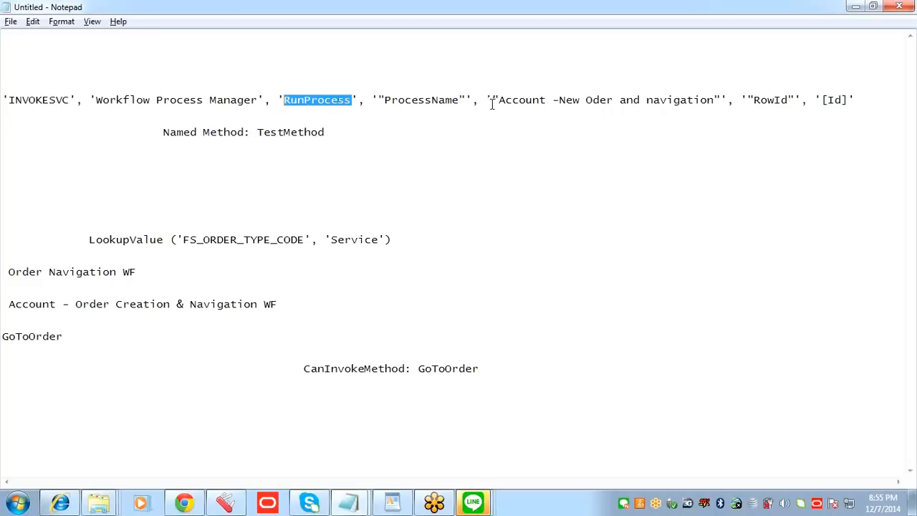
{"action": "left_click_drag", "start_coordinate": [462, 101], "coordinate": [385, 97]}
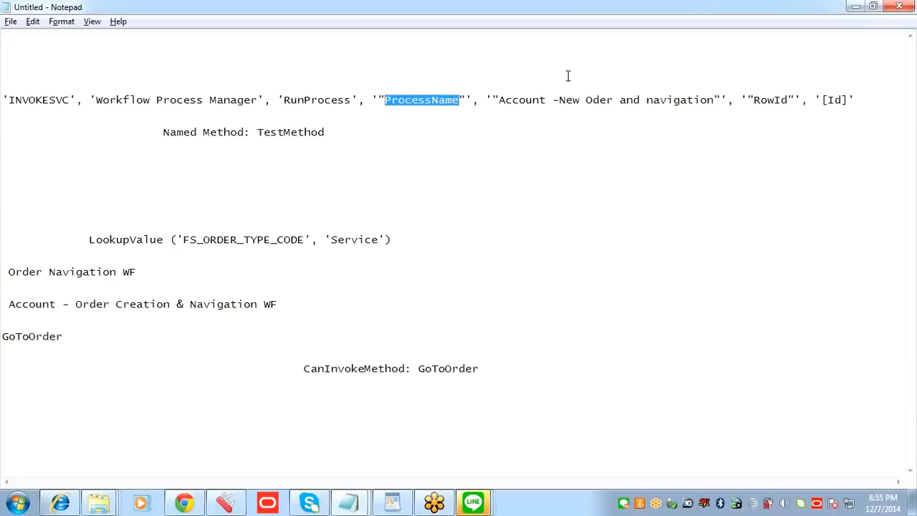
Step: Replace the workflow name in the INVOKESVC line with Account - Order Creation & Navigation WF, copied from the notes below
{"action": "left_click_drag", "start_coordinate": [714, 100], "coordinate": [502, 103]}
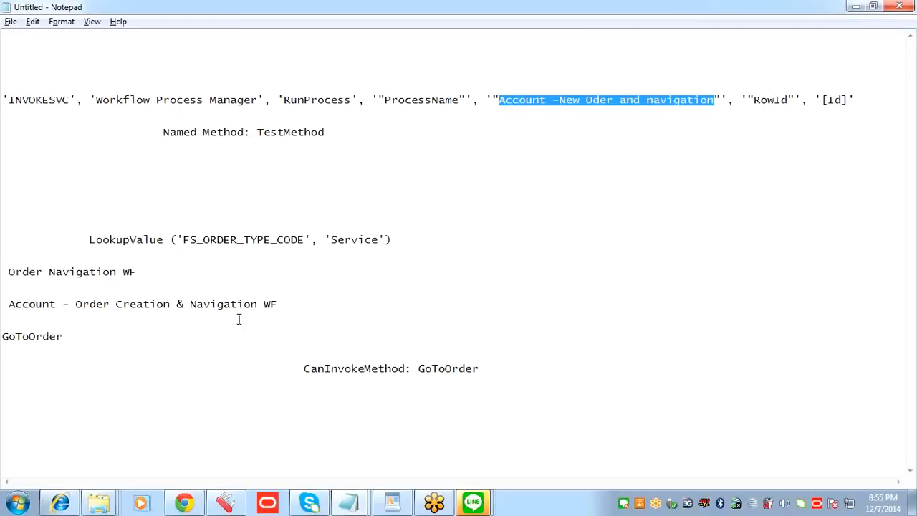
{"action": "left_click_drag", "start_coordinate": [278, 304], "coordinate": [10, 307]}
{"action": "key", "text": "ctrl+c"}
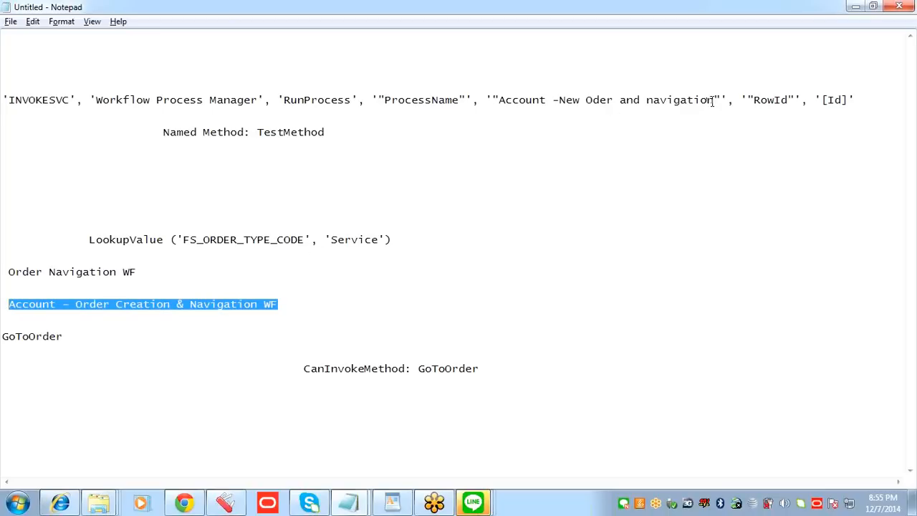
{"action": "left_click_drag", "start_coordinate": [715, 100], "coordinate": [499, 101]}
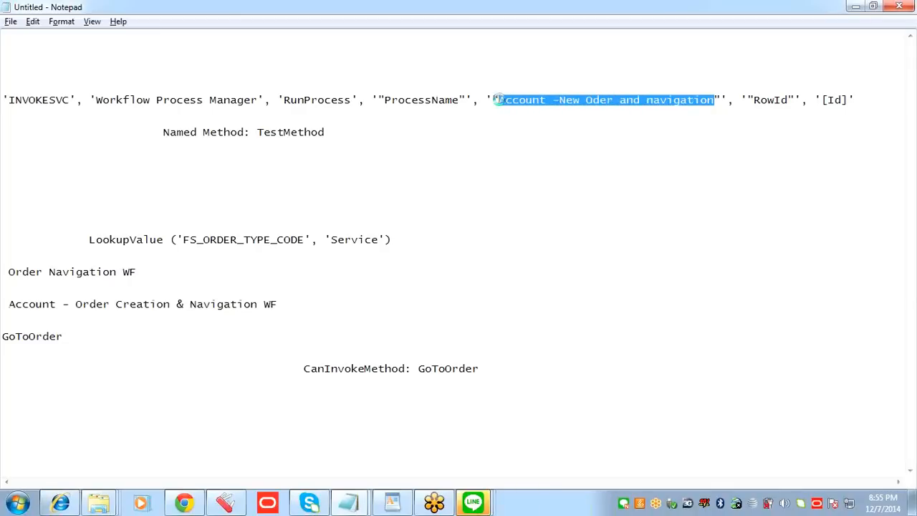
{"action": "key", "text": "ctrl+v"}
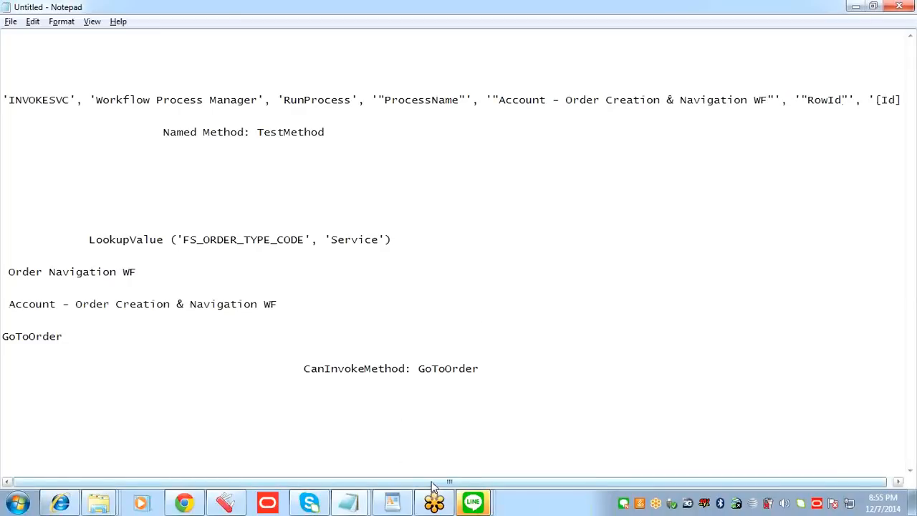
{"action": "left_click_drag", "start_coordinate": [433, 484], "coordinate": [438, 485]}
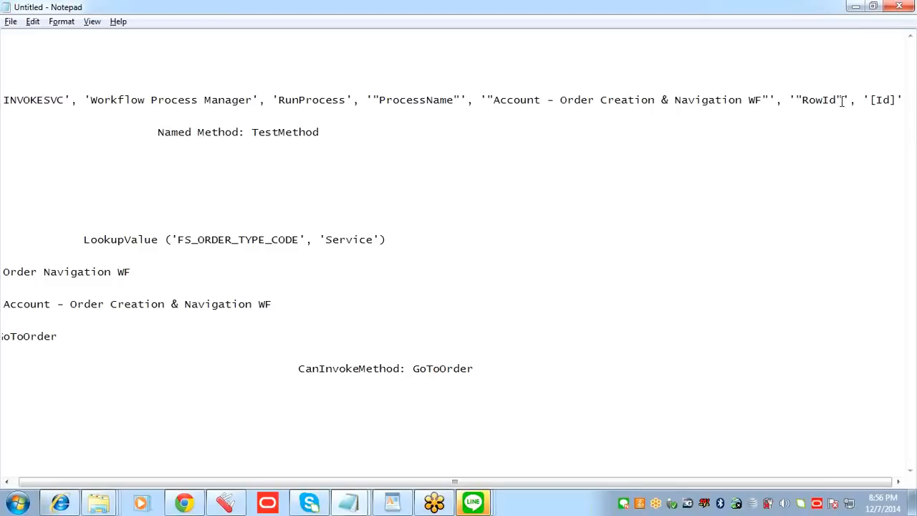
Step: Switch to the Siebel Accounts List in Internet Explorer and examine the 3 Com account record and its Auto Create Order command
{"action": "left_click", "coordinate": [60, 503]}
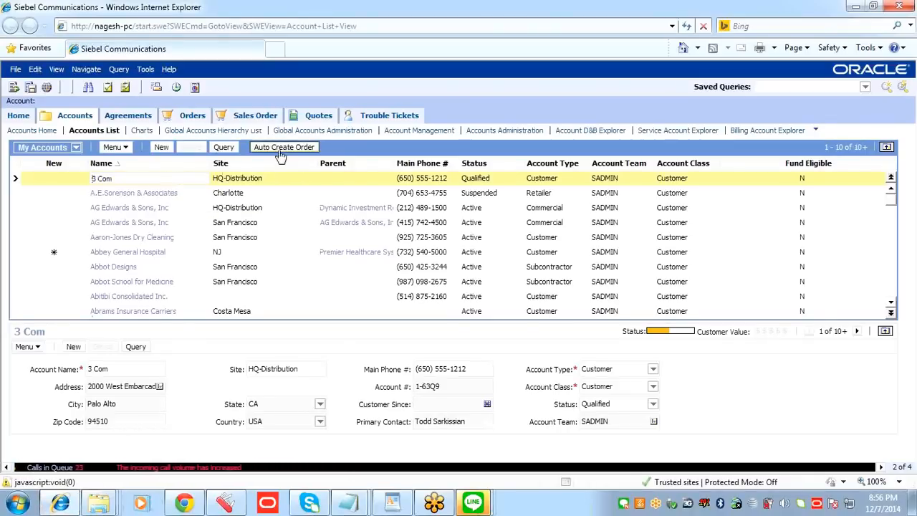
{"action": "left_click", "coordinate": [248, 179]}
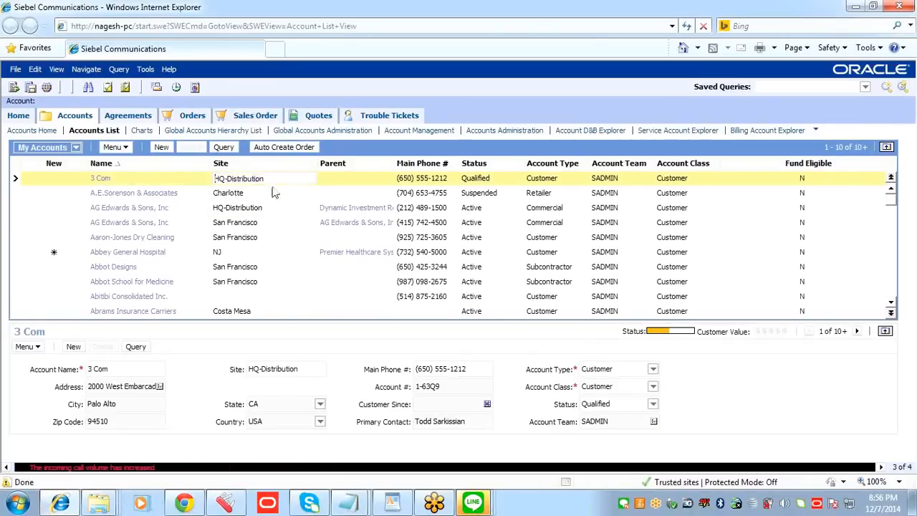
{"action": "left_click", "coordinate": [179, 178]}
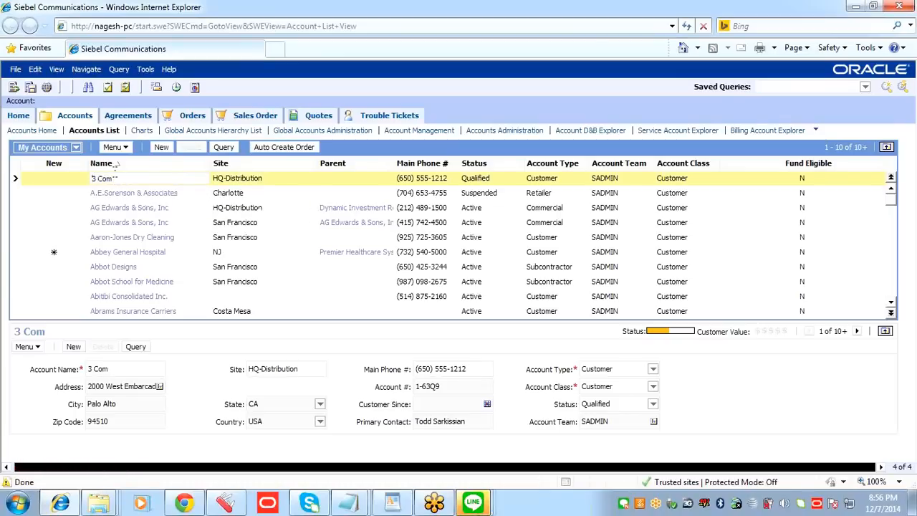
{"action": "left_click", "coordinate": [262, 179]}
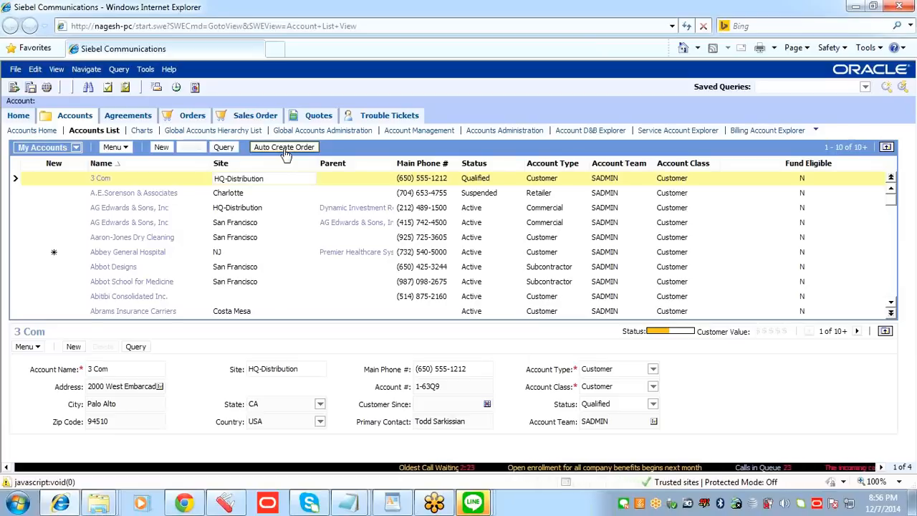
{"action": "left_click", "coordinate": [182, 179]}
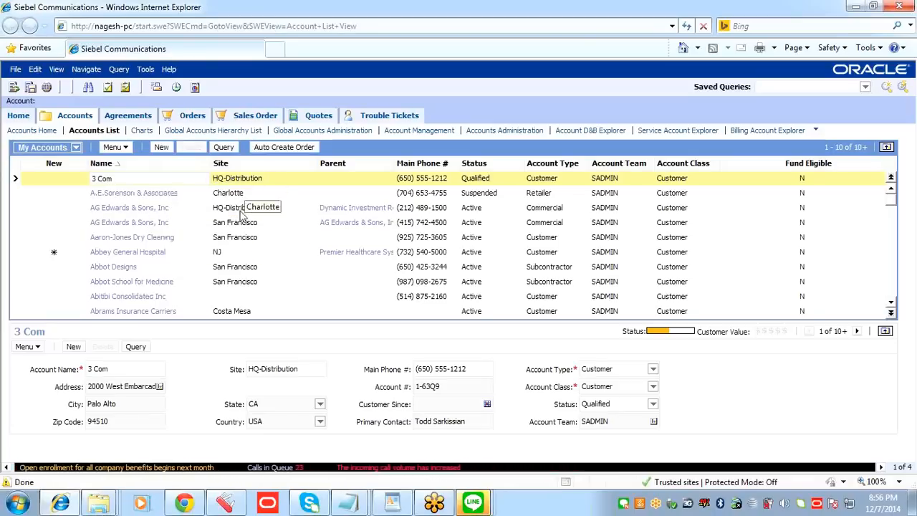
Step: Look through the open Siebel Tools, Chrome and WordPad windows and return to the Notepad notes containing the INVOKESVC line
{"action": "mouse_move", "coordinate": [222, 507]}
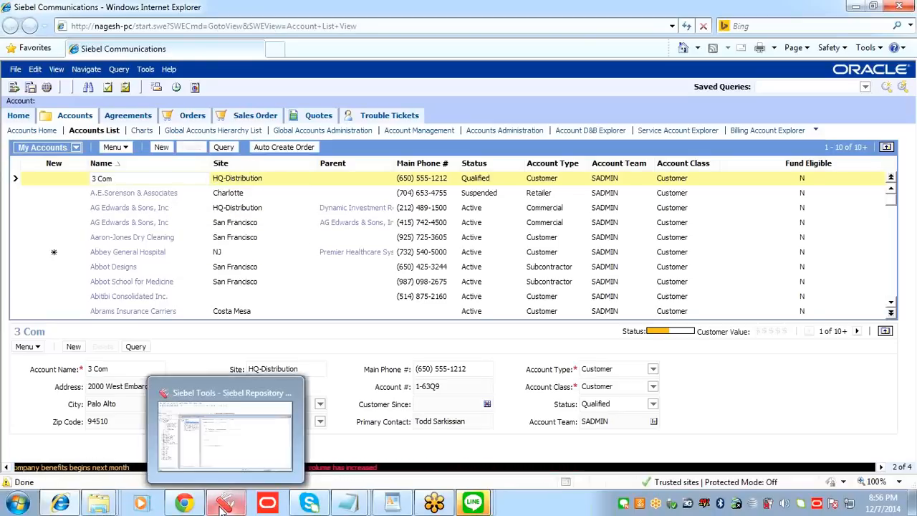
{"action": "left_click", "coordinate": [239, 470]}
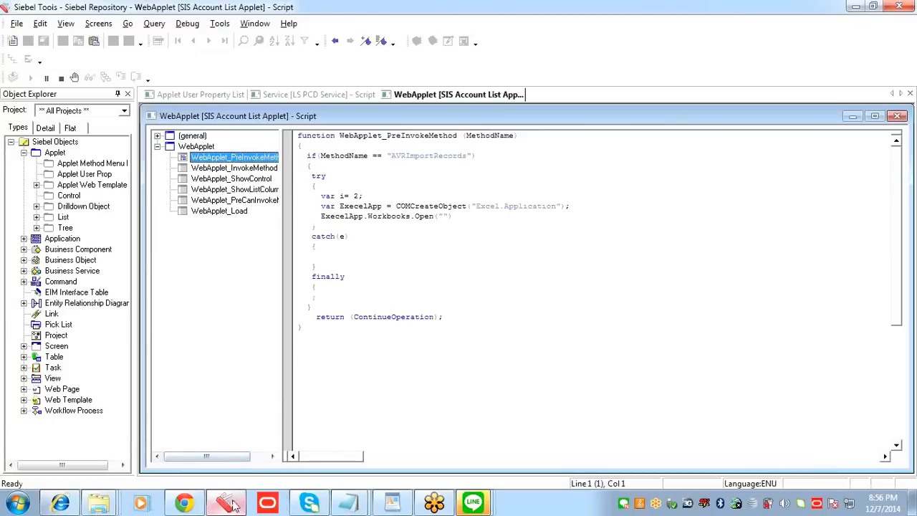
{"action": "left_click", "coordinate": [184, 504]}
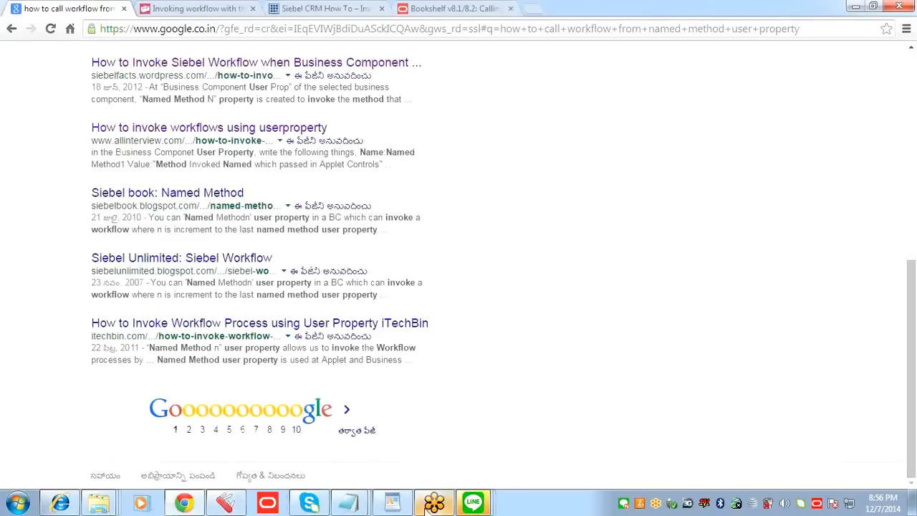
{"action": "left_click", "coordinate": [392, 503]}
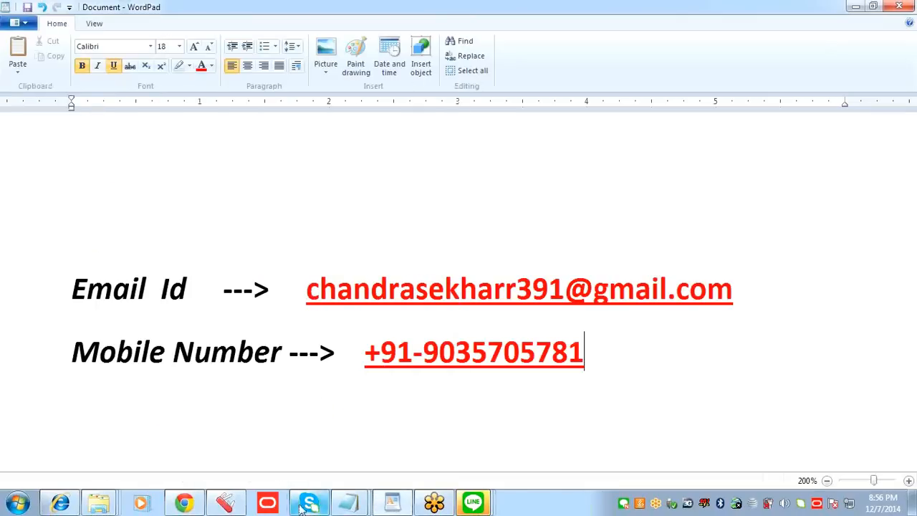
{"action": "left_click", "coordinate": [225, 503]}
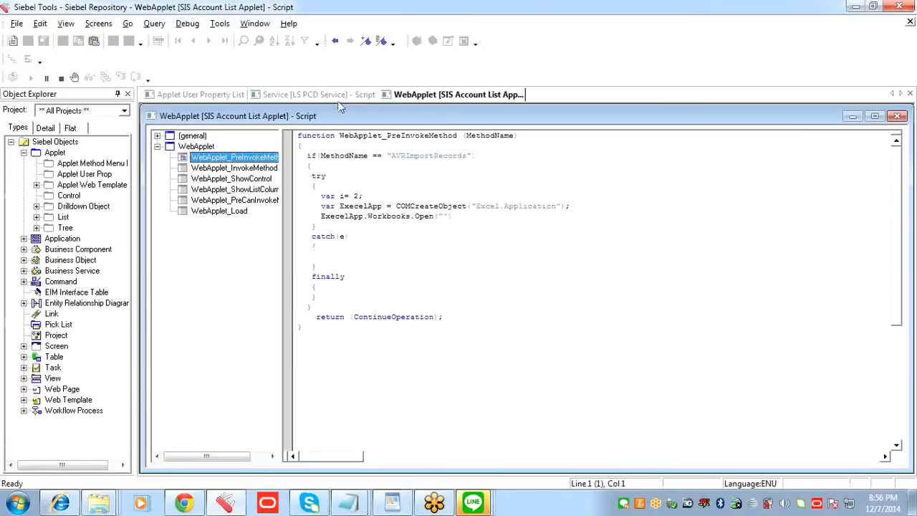
{"action": "left_click", "coordinate": [349, 503]}
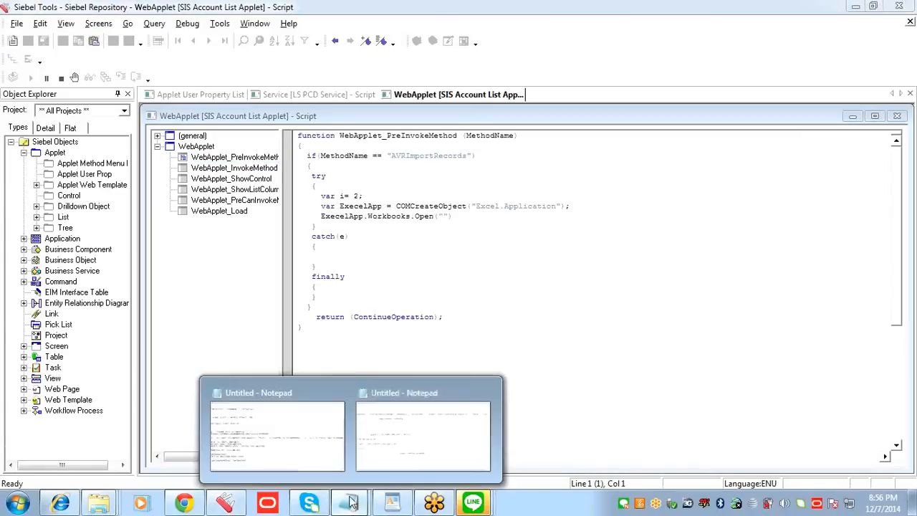
{"action": "left_click", "coordinate": [420, 454]}
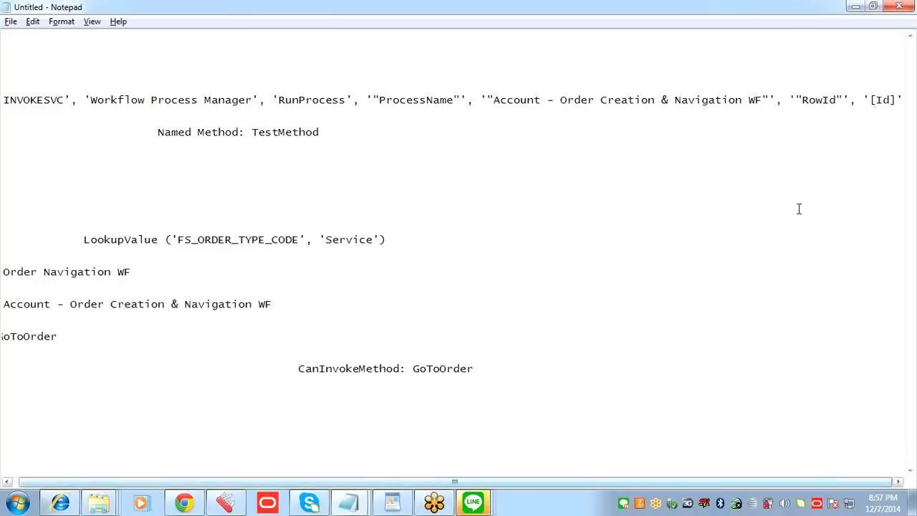
Step: Adjust the quotation marks enclosing the INVOKESVC line, adding a single quote after '[Id]', and check the line against the workflow name
{"action": "left_click", "coordinate": [894, 104]}
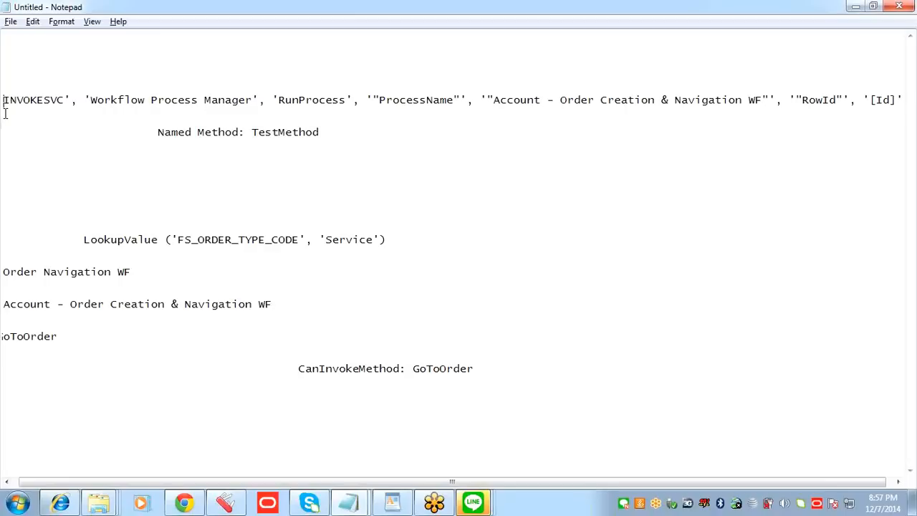
{"action": "key", "text": "shift+Left"}
{"action": "key", "text": "BackSpace"}
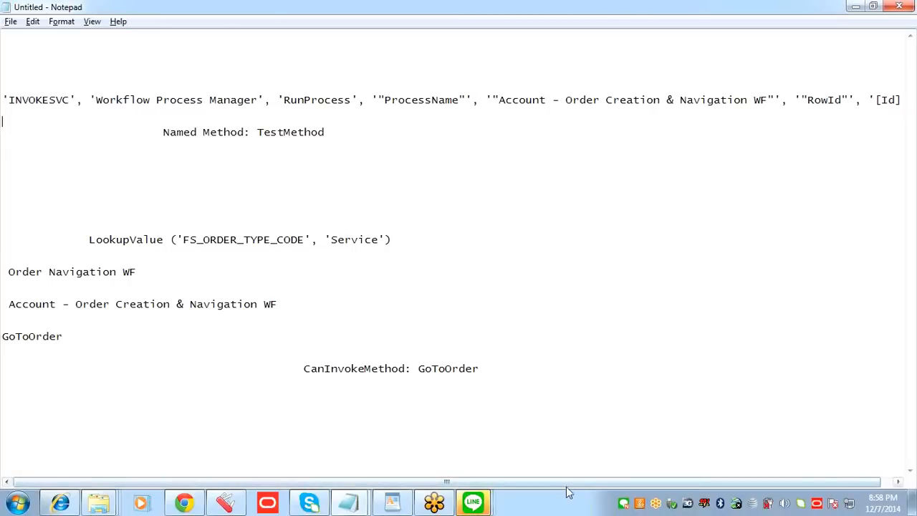
{"action": "left_click_drag", "start_coordinate": [567, 484], "coordinate": [630, 483]}
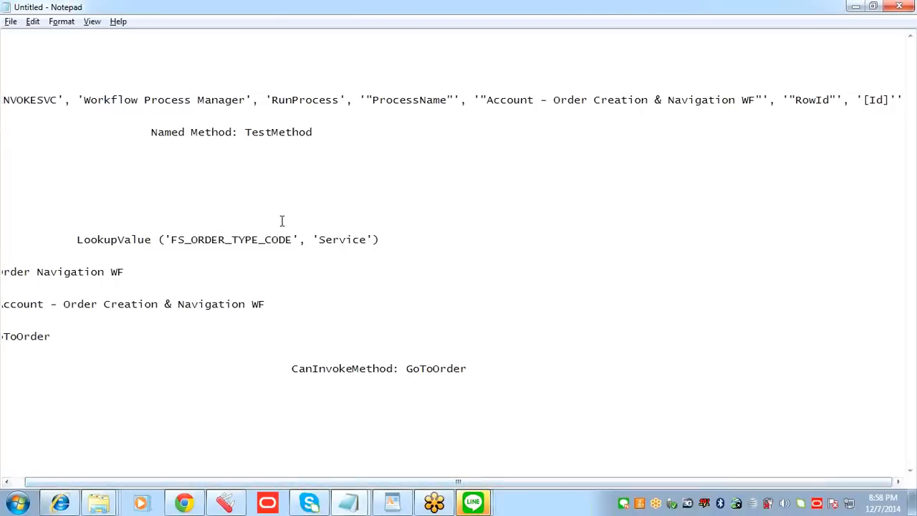
{"action": "left_click_drag", "start_coordinate": [272, 305], "coordinate": [5, 300]}
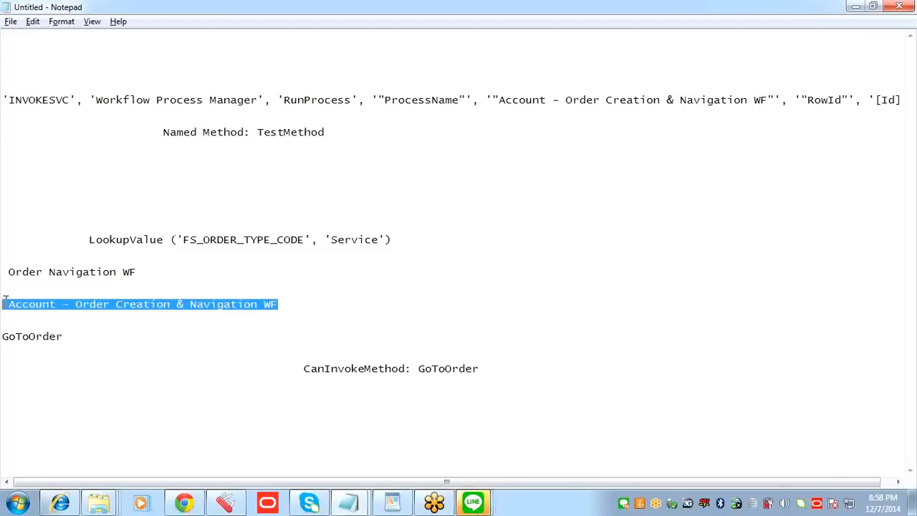
{"action": "left_click", "coordinate": [563, 161]}
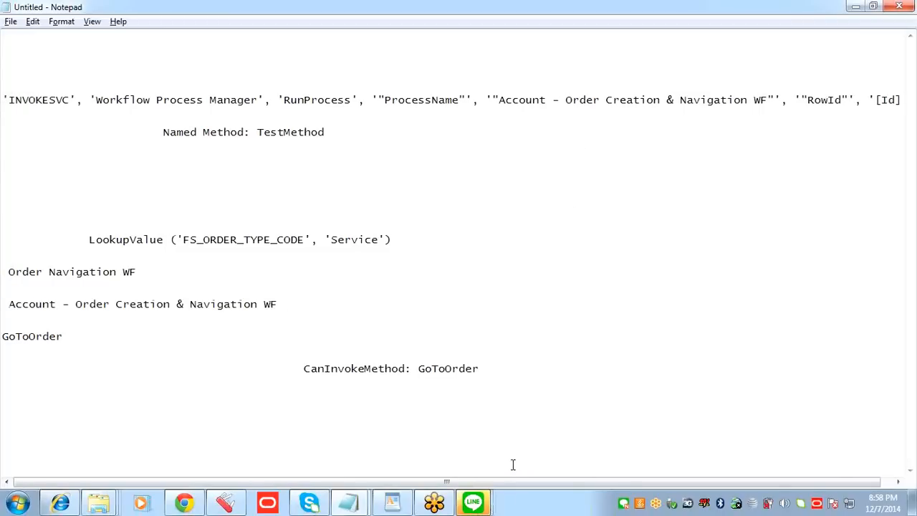
{"action": "left_click_drag", "start_coordinate": [561, 481], "coordinate": [573, 480]}
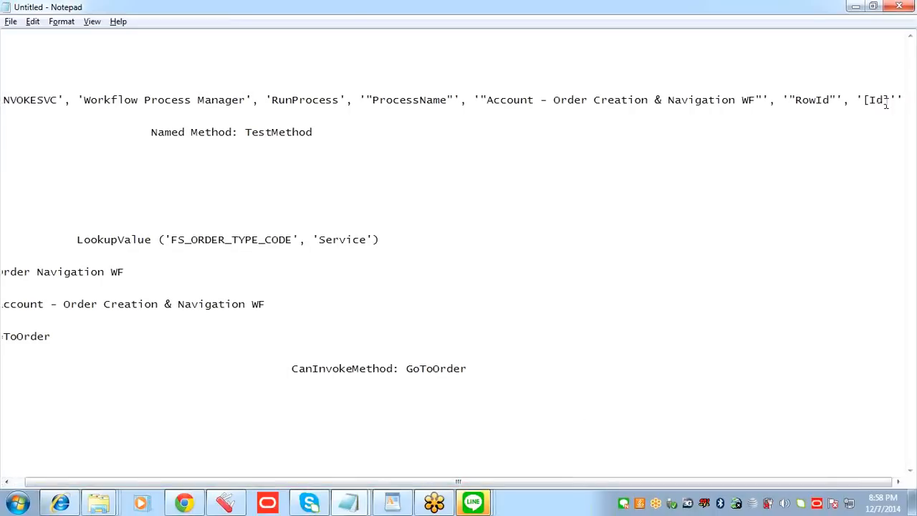
Step: Switch to Siebel Tools, close the open script windows, and add a new user property record to SIS Account List Applet
{"action": "key", "text": "alt+Tab"}
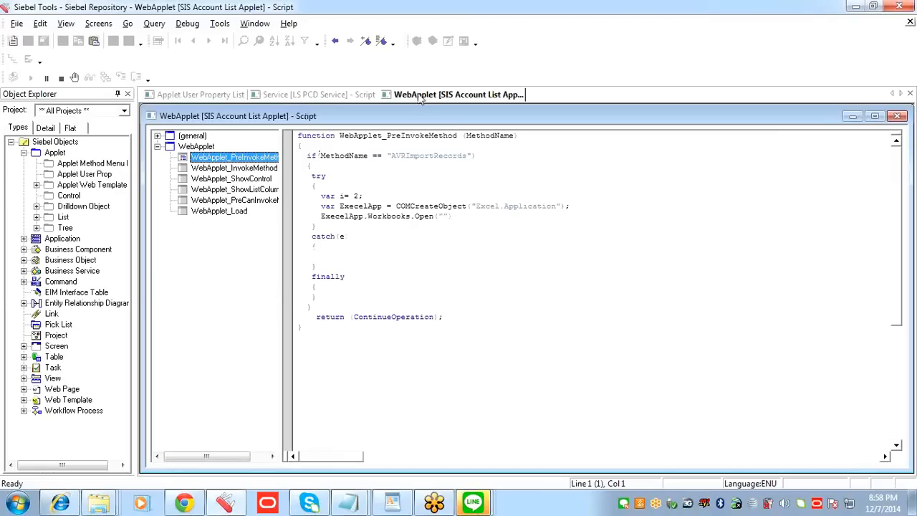
{"action": "right_click", "coordinate": [307, 94]}
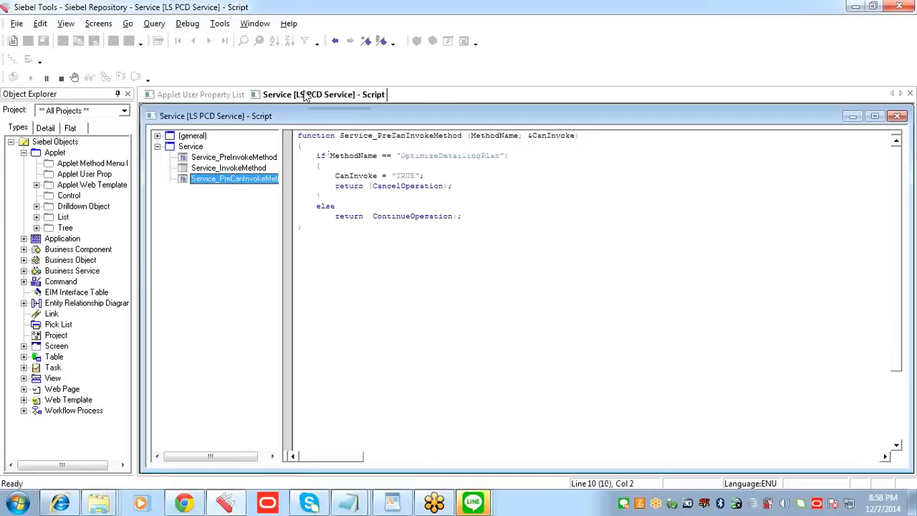
{"action": "left_click", "coordinate": [318, 101]}
{"action": "left_click", "coordinate": [300, 251]}
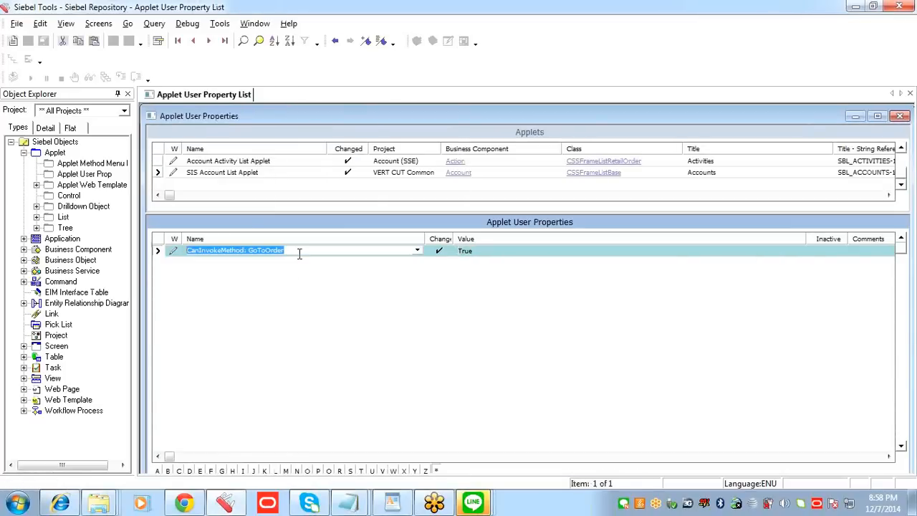
{"action": "key", "text": "ctrl+n"}
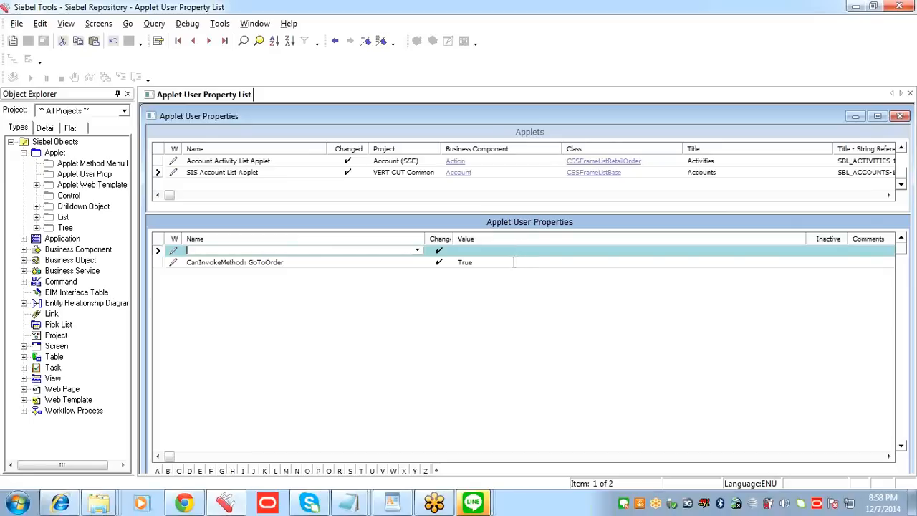
{"action": "left_click", "coordinate": [493, 253]}
{"action": "left_click", "coordinate": [391, 255]}
{"action": "left_click", "coordinate": [489, 252]}
{"action": "left_click", "coordinate": [387, 254]}
{"action": "left_click", "coordinate": [489, 251]}
{"action": "left_click", "coordinate": [372, 252]}
{"action": "left_click", "coordinate": [466, 255]}
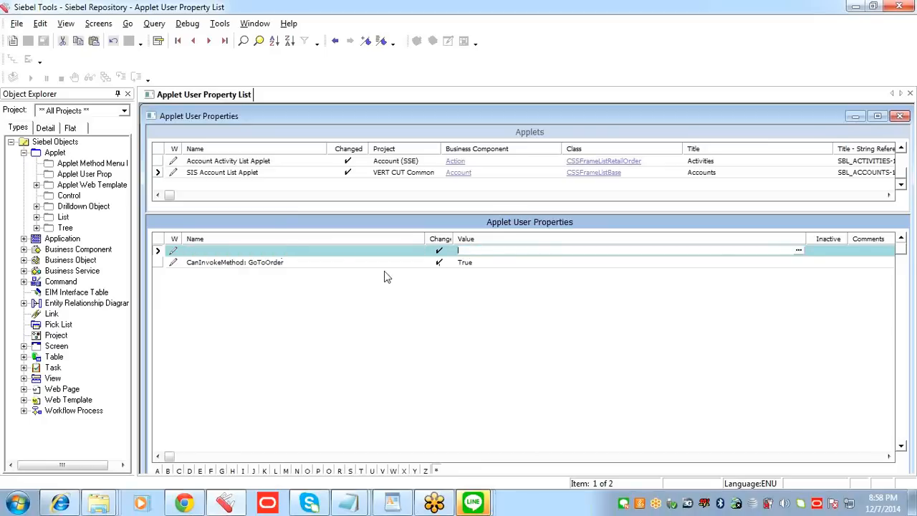
{"action": "left_click", "coordinate": [297, 251]}
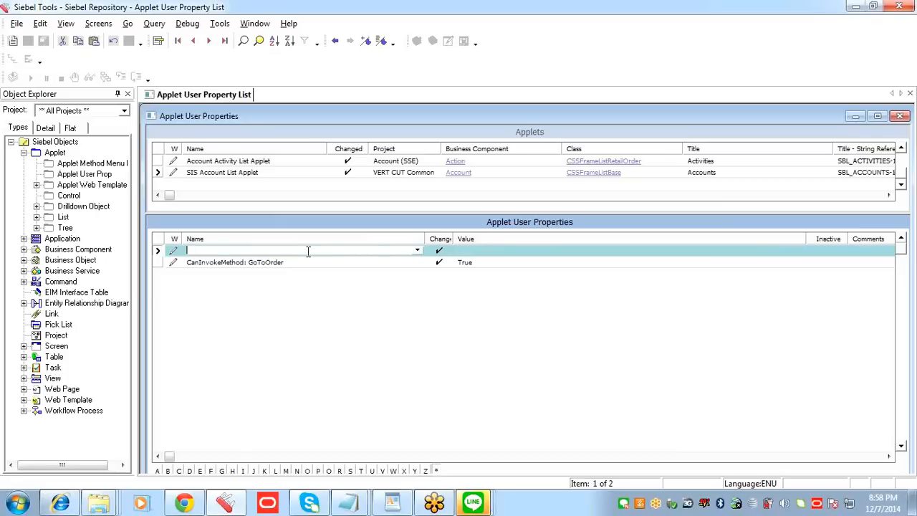
{"action": "left_click", "coordinate": [464, 256]}
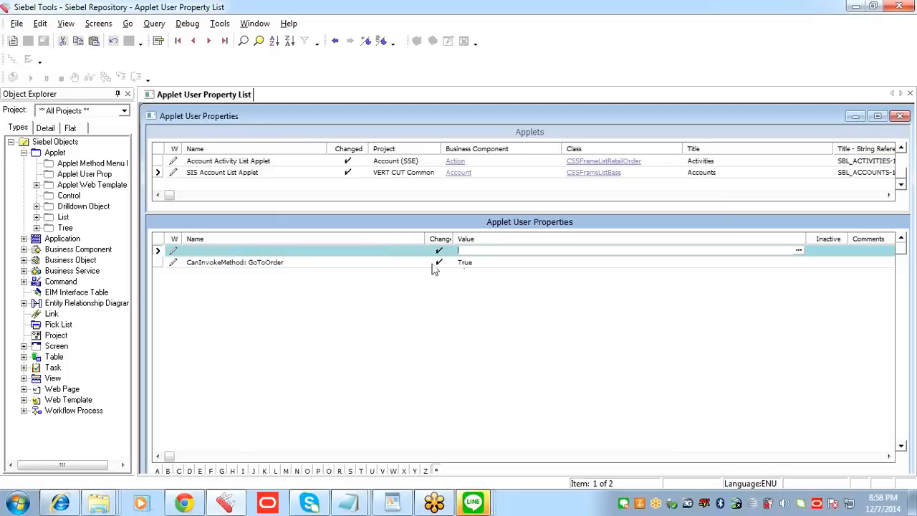
Step: In the Notepad notes, replace TestMethod with GoToOrder in the Named Method line
{"action": "key", "text": "alt+Tab"}
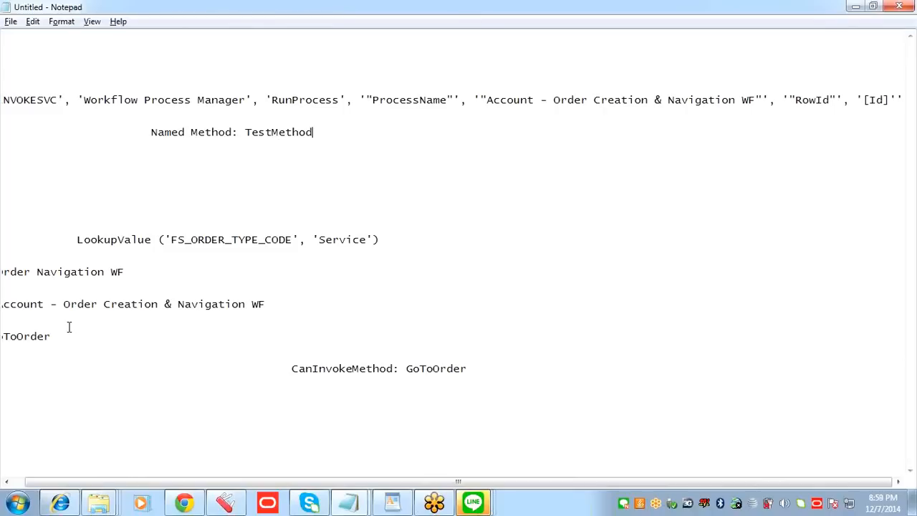
{"action": "left_click_drag", "start_coordinate": [136, 484], "coordinate": [67, 413]}
{"action": "left_click_drag", "start_coordinate": [64, 343], "coordinate": [3, 343]}
{"action": "key", "text": "ctrl+c"}
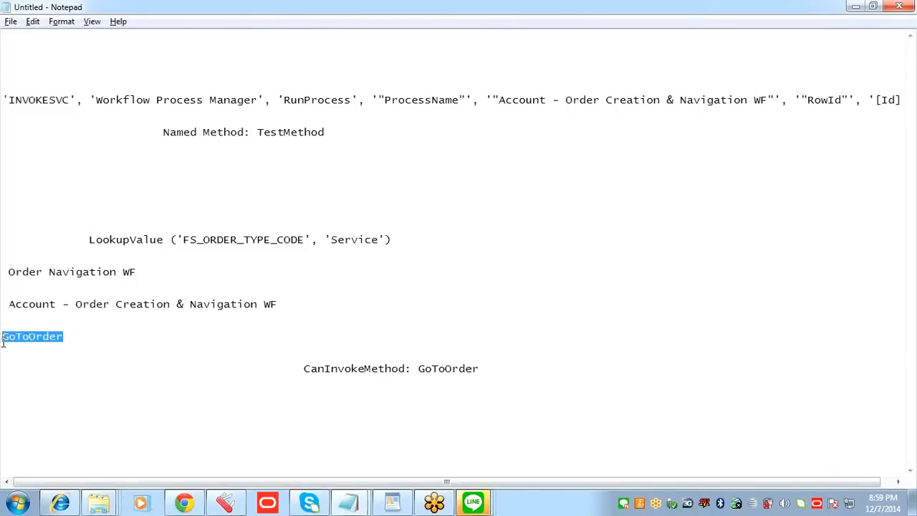
{"action": "left_click_drag", "start_coordinate": [325, 133], "coordinate": [260, 134]}
{"action": "key", "text": "ctrl+v"}
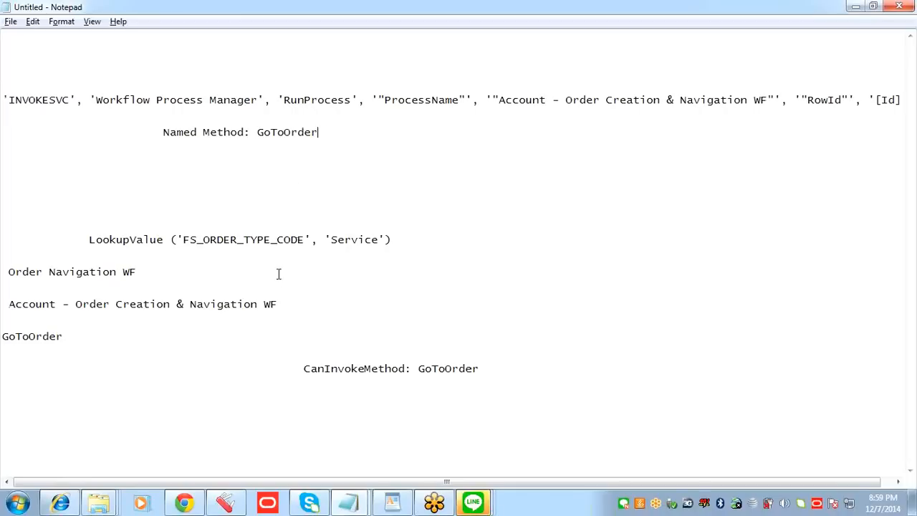
Step: Name the new applet user property Named Method: GoToOrder, copied from the Notepad notes into Siebel Tools
{"action": "left_click_drag", "start_coordinate": [324, 133], "coordinate": [164, 134]}
{"action": "left_click", "coordinate": [270, 151]}
{"action": "left_click_drag", "start_coordinate": [322, 132], "coordinate": [164, 130]}
{"action": "key", "text": "ctrl+c"}
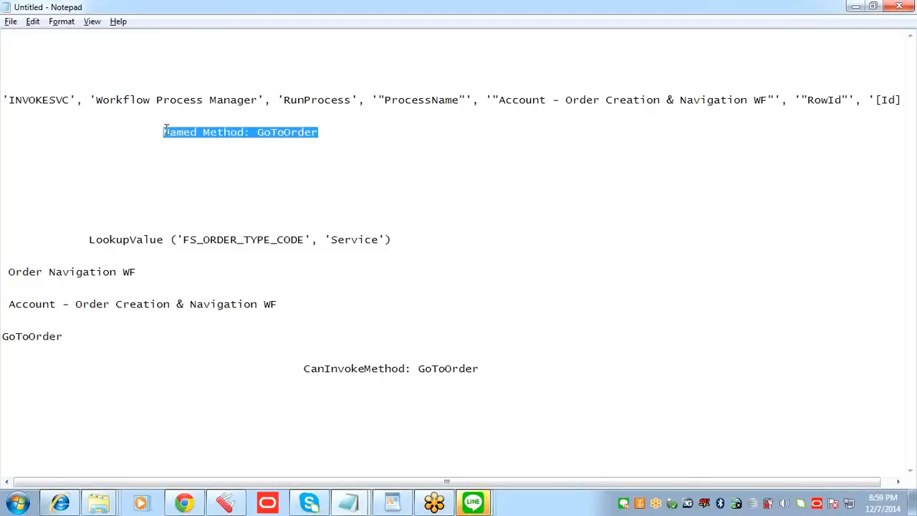
{"action": "key", "text": "alt+Tab"}
{"action": "left_click", "coordinate": [271, 252]}
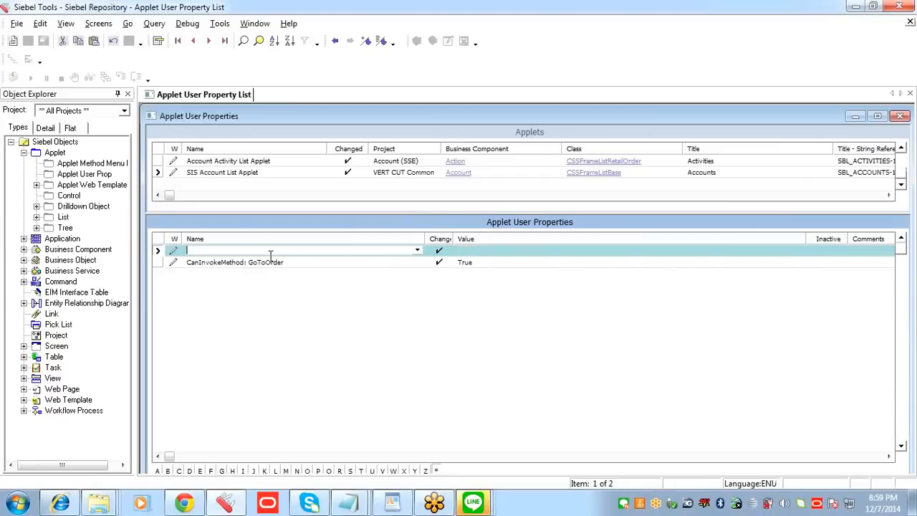
{"action": "key", "text": "ctrl+v"}
Step: Set the Named Method: GoToOrder property's value to the full INVOKESVC line from the Notepad notes, from 'INVOKESVC' through '[Id]'
{"action": "left_click", "coordinate": [473, 251]}
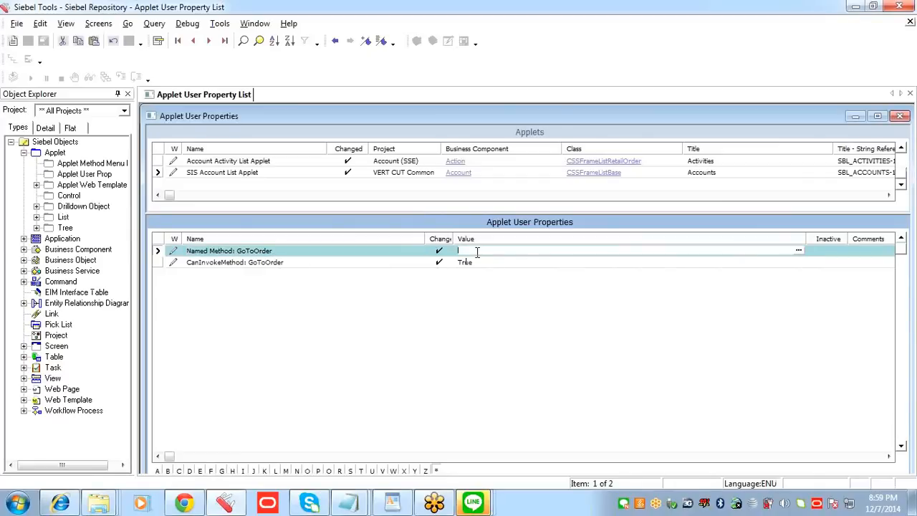
{"action": "key", "text": "alt+Tab"}
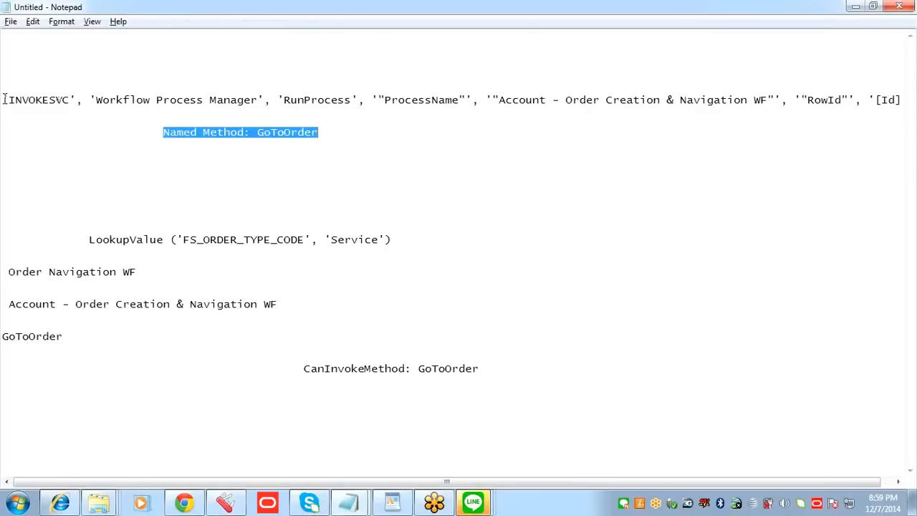
{"action": "left_click_drag", "start_coordinate": [4, 99], "coordinate": [783, 108]}
{"action": "left_click_drag", "start_coordinate": [844, 111], "coordinate": [886, 122]}
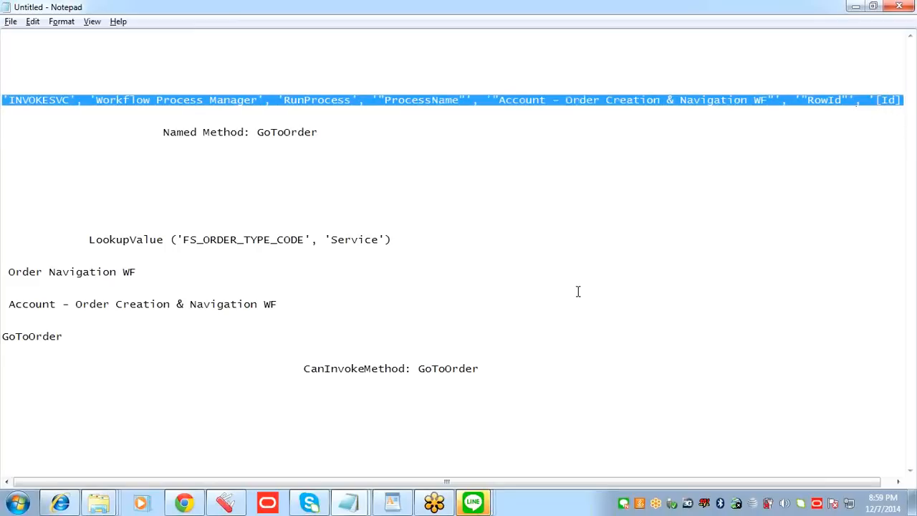
{"action": "key", "text": "alt+Tab"}
{"action": "type", "text": "\"INVOKESVC\", \"Workflow Process Manager\", \"RunProcess\", \"'ProcessName'\", \"'Account - Order Creation & Navigation WF'\", \"'RowId'\", \"[Id]\""}
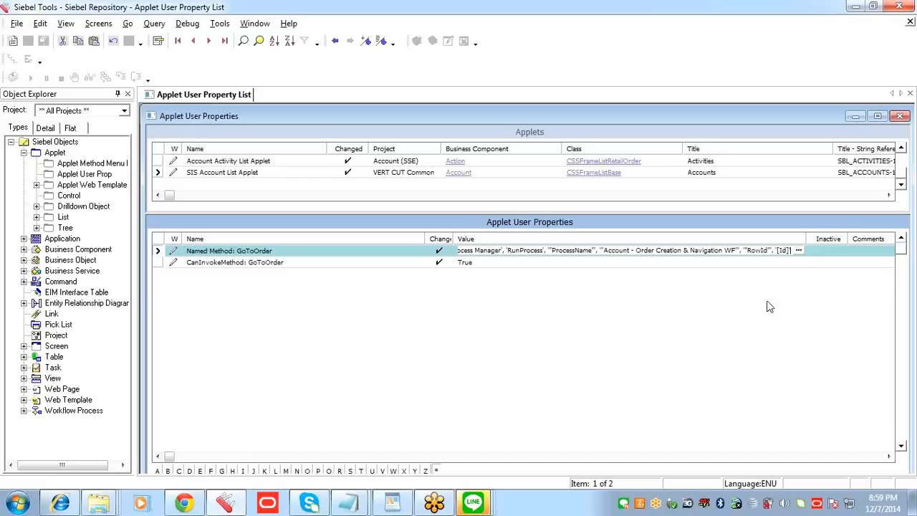
Step: Validate the INVOKESVC expression in the property value's expression builder with Show Errors enabled, and close the builder
{"action": "left_click", "coordinate": [798, 251]}
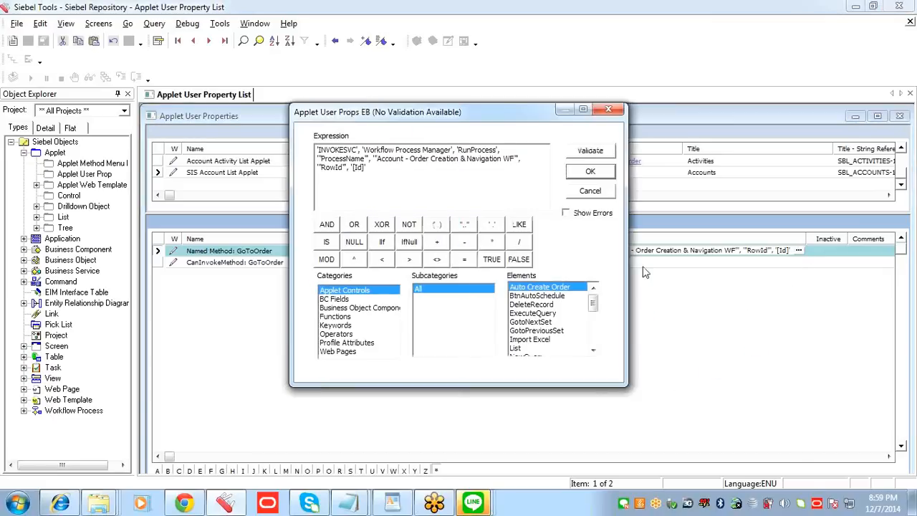
{"action": "left_click", "coordinate": [592, 212]}
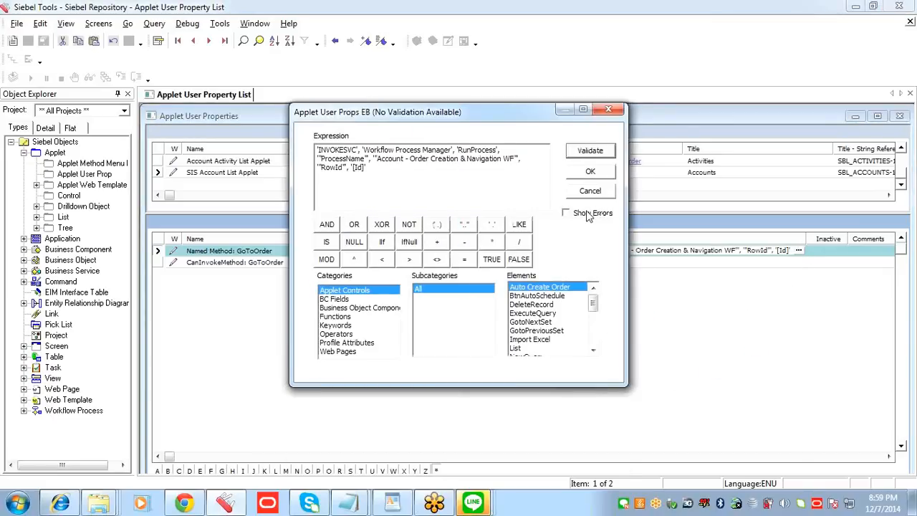
{"action": "left_click", "coordinate": [592, 152]}
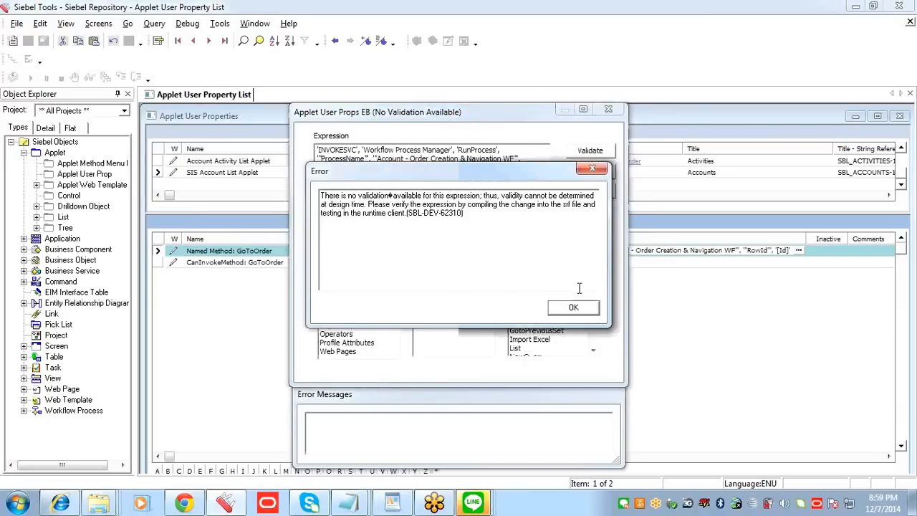
{"action": "left_click", "coordinate": [574, 308]}
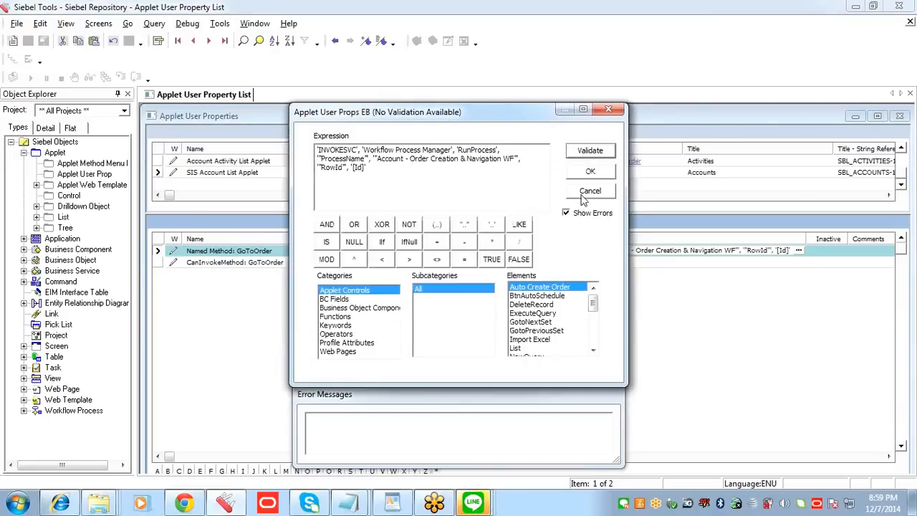
{"action": "left_click", "coordinate": [608, 112]}
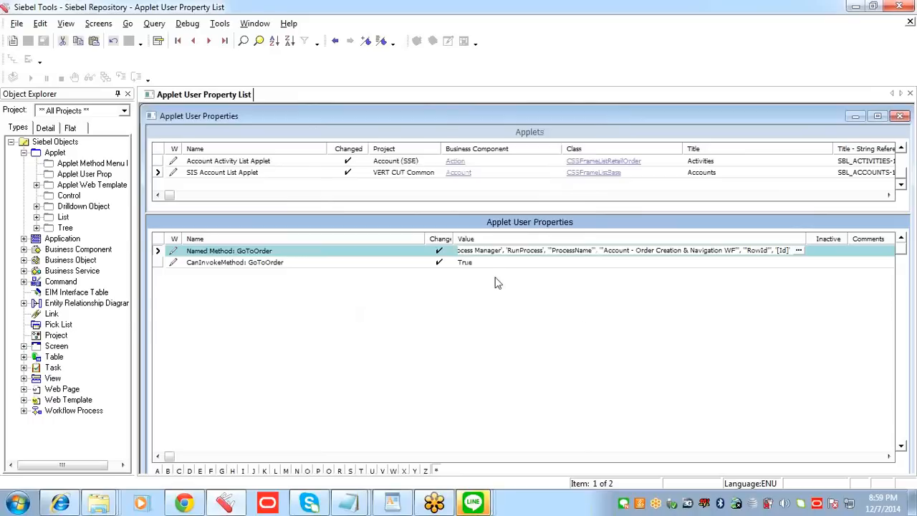
Step: Reopen the expression builder for the Named Method value, review the INVOKESVC expression's arguments and quotation marks, and close it
{"action": "left_click", "coordinate": [798, 251]}
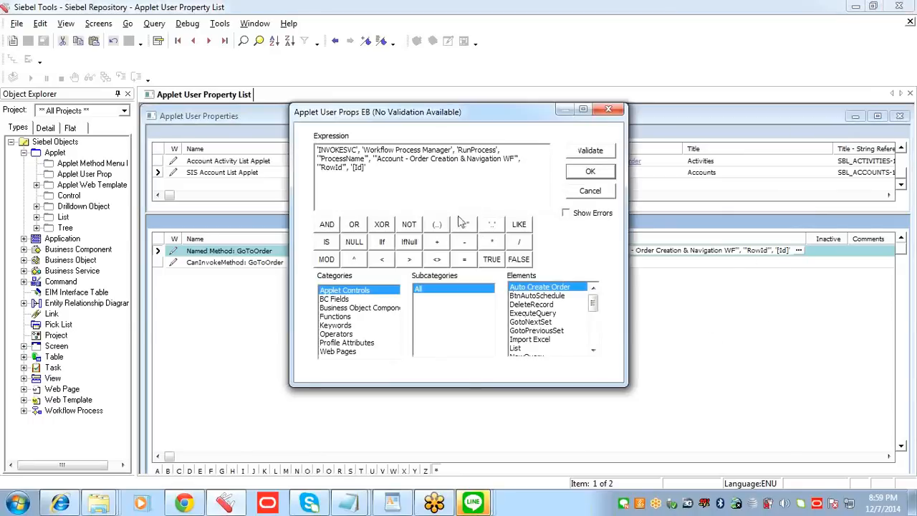
{"action": "left_click_drag", "start_coordinate": [368, 168], "coordinate": [306, 147]}
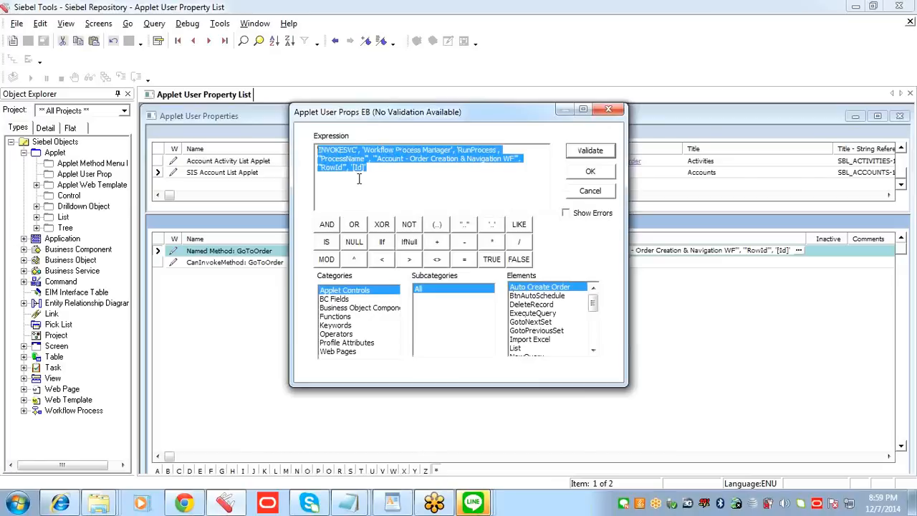
{"action": "left_click_drag", "start_coordinate": [440, 114], "coordinate": [560, 174]}
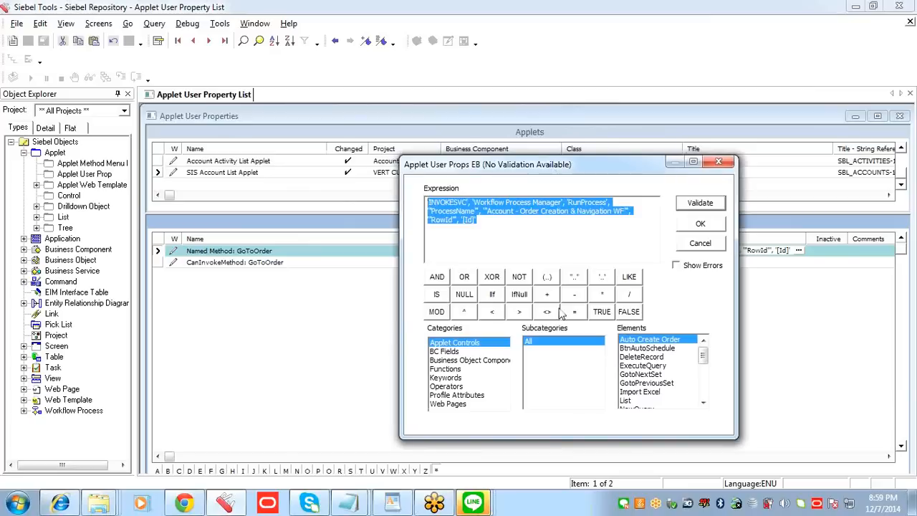
{"action": "left_click", "coordinate": [488, 227]}
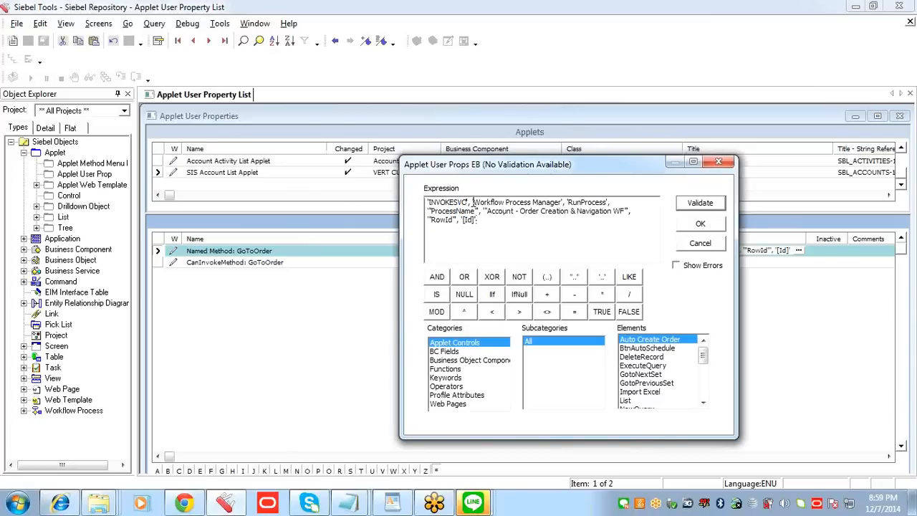
{"action": "key", "text": "ctrl+Tab"}
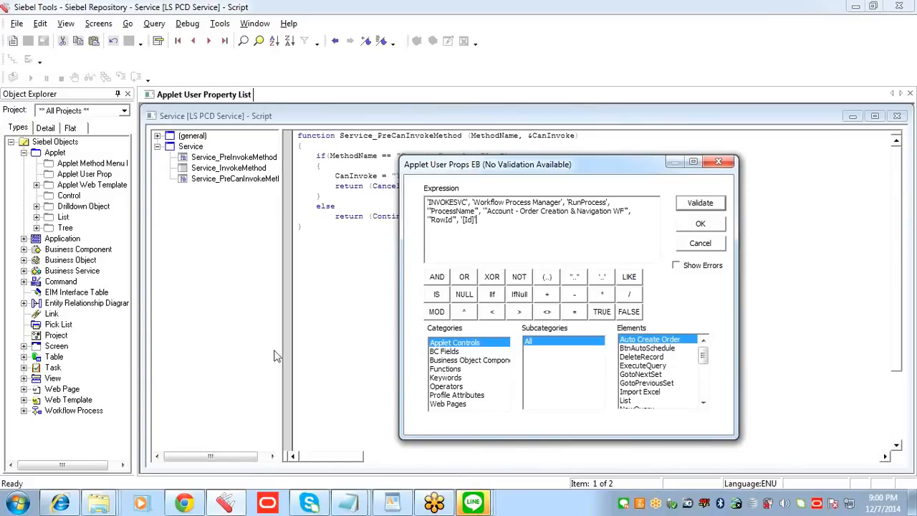
{"action": "left_click", "coordinate": [700, 203]}
{"action": "left_click", "coordinate": [687, 360]}
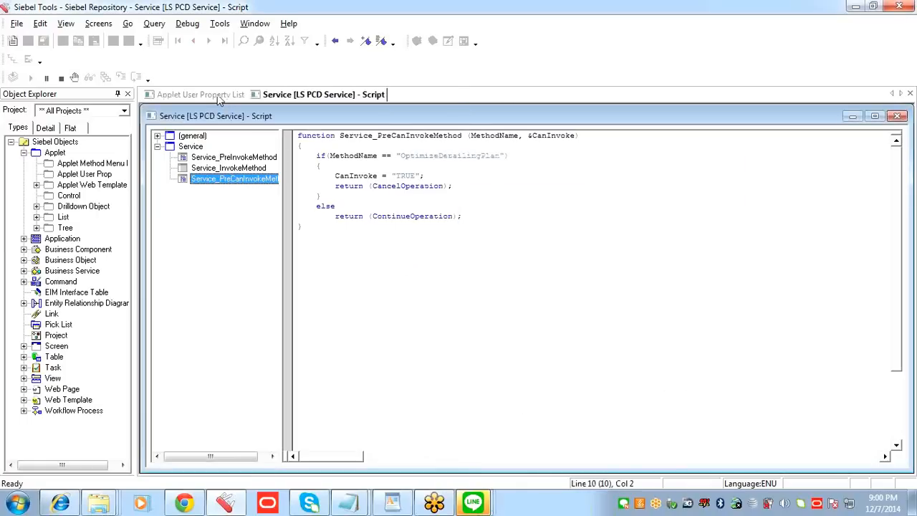
Step: Save the applet user properties and compile SIS Account List Applet into siebel_sia.srf
{"action": "left_click", "coordinate": [220, 98]}
{"action": "left_click", "coordinate": [339, 261]}
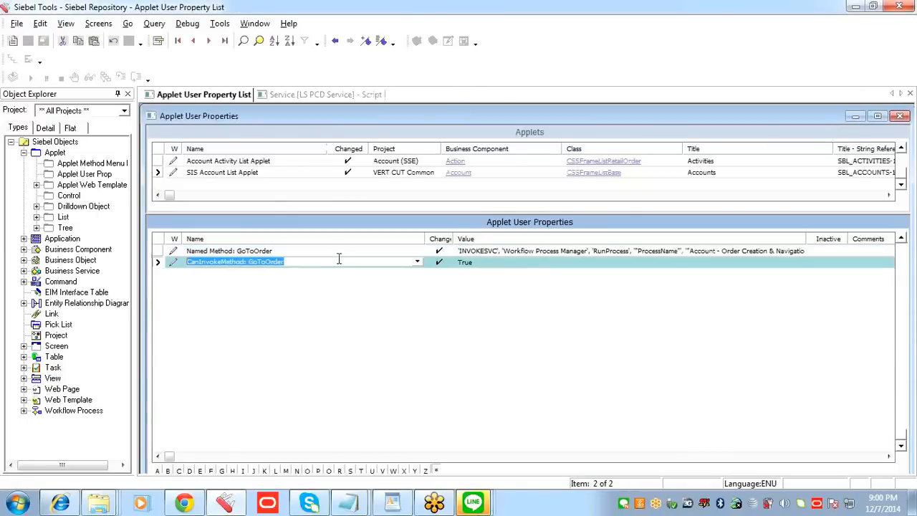
{"action": "left_click", "coordinate": [332, 252]}
{"action": "left_click", "coordinate": [262, 173]}
{"action": "right_click", "coordinate": [260, 173]}
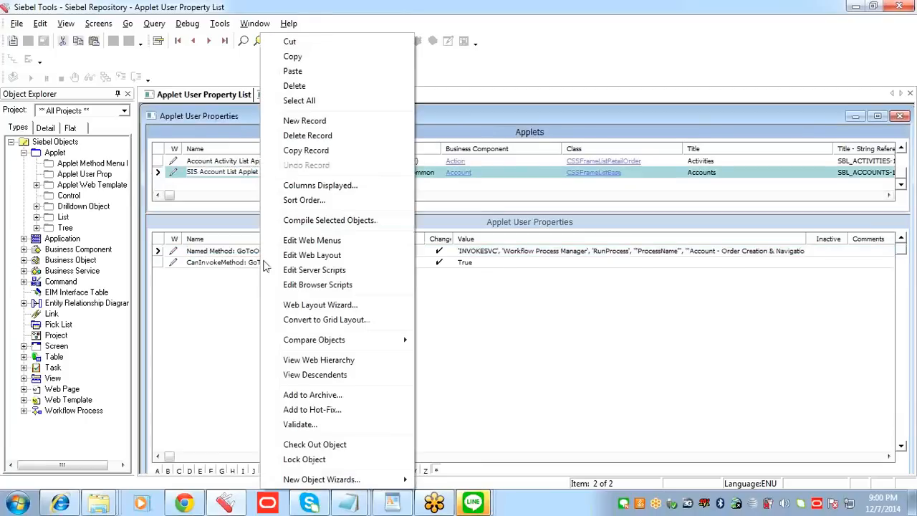
{"action": "left_click", "coordinate": [315, 220]}
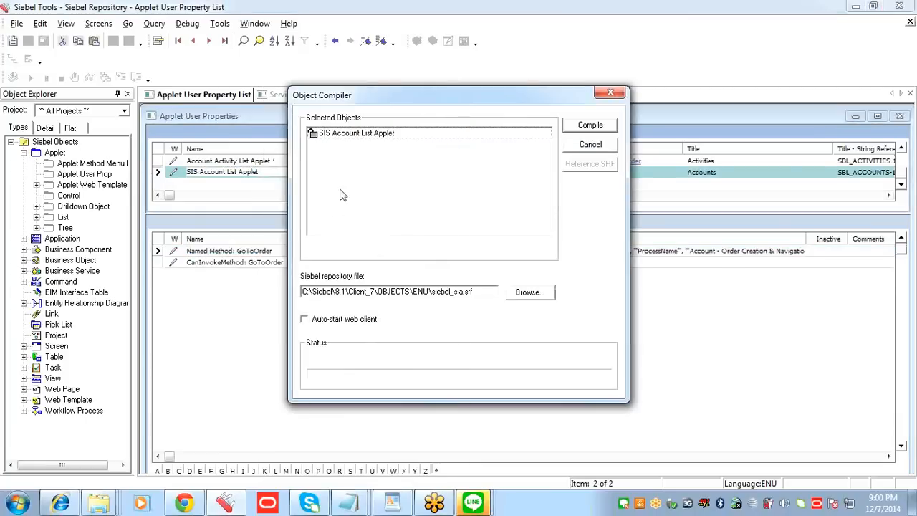
{"action": "left_click", "coordinate": [384, 137]}
{"action": "left_click", "coordinate": [580, 127]}
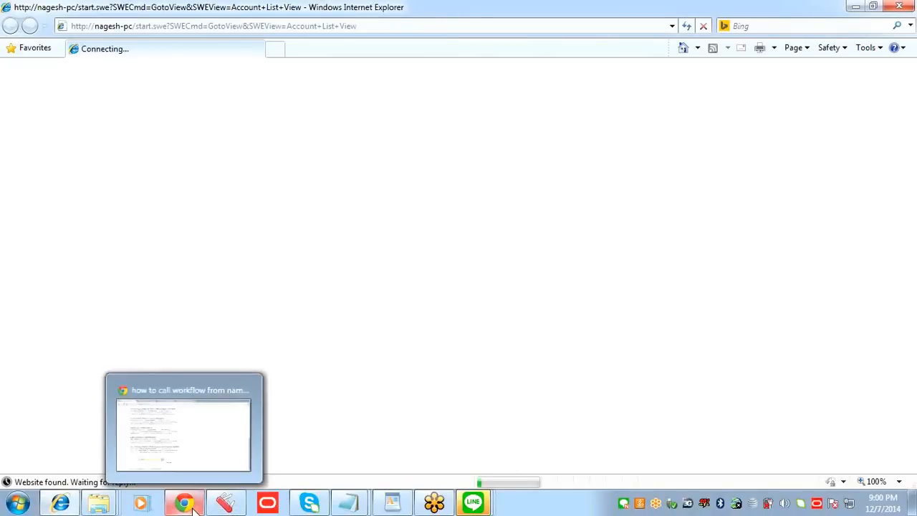
Step: In the Siebel client's Accounts List, select the 3 Com account and run Auto Create Order for it
{"action": "mouse_move", "coordinate": [62, 511]}
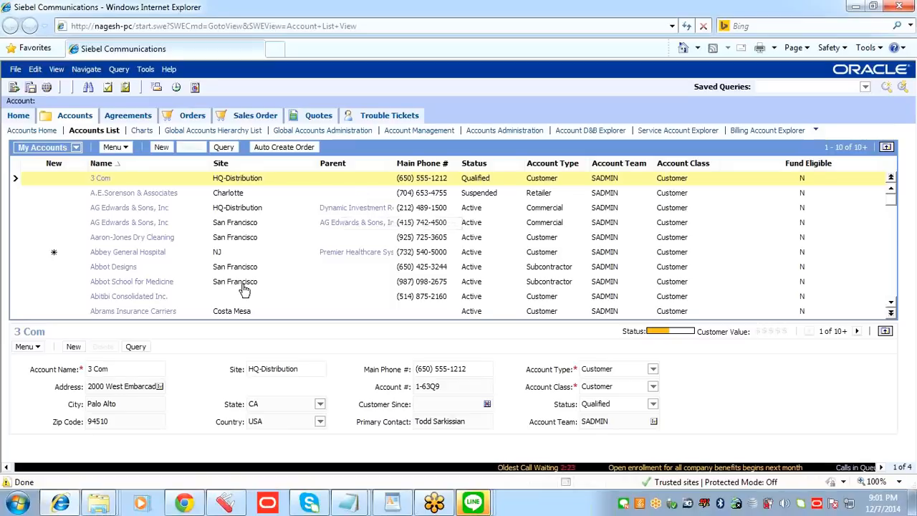
{"action": "left_click", "coordinate": [265, 176]}
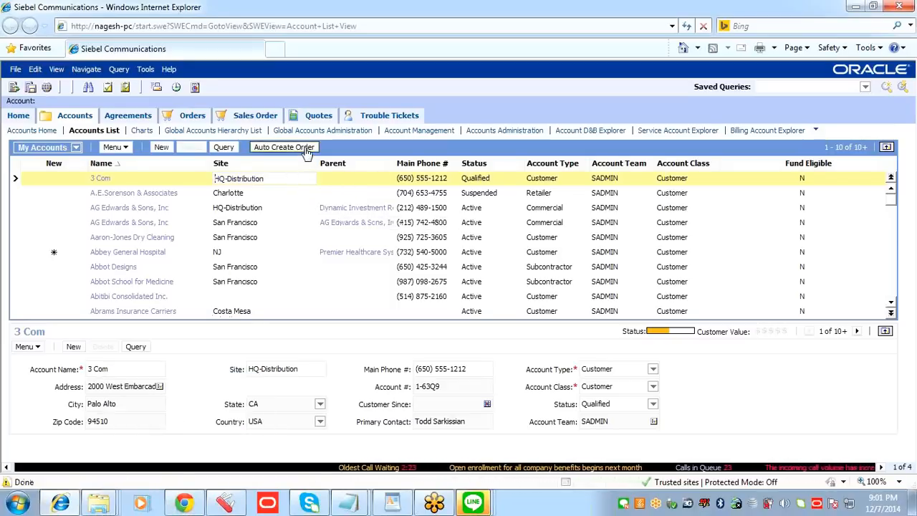
{"action": "mouse_move", "coordinate": [63, 507]}
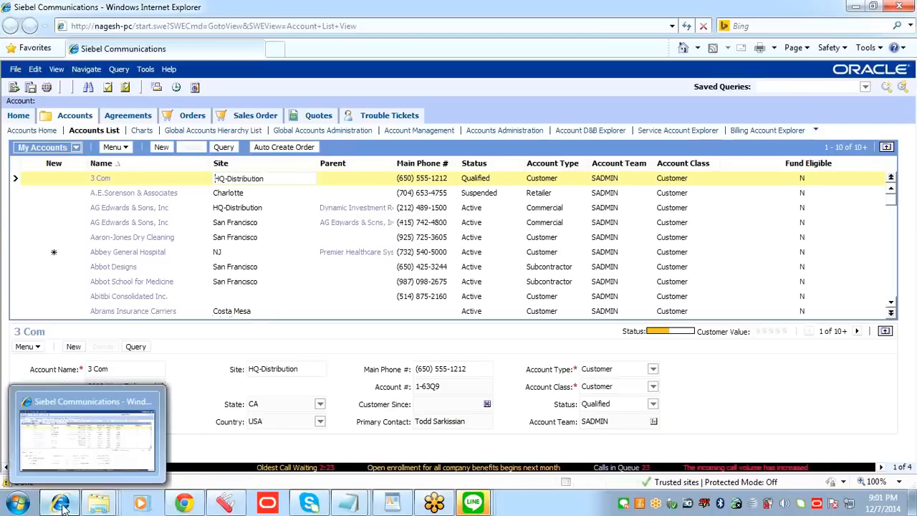
{"action": "left_click", "coordinate": [296, 146]}
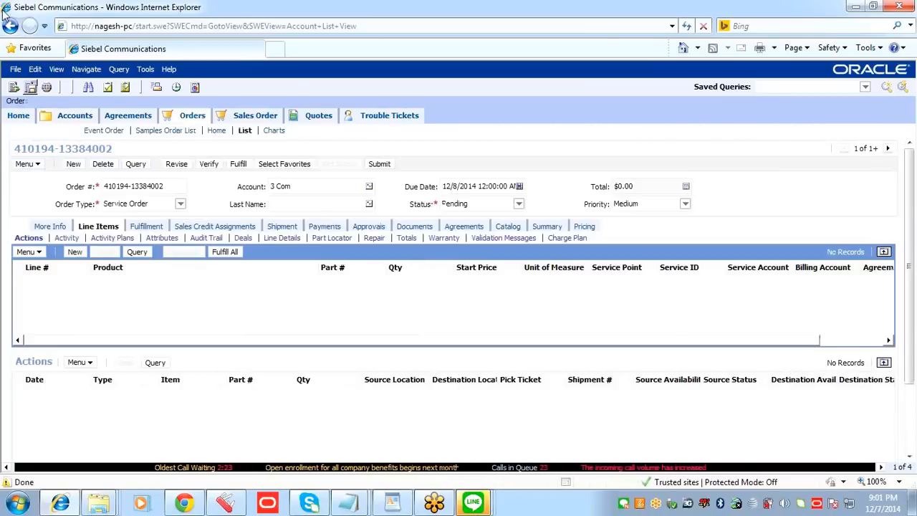
Step: Return to the Accounts List and run Auto Create Order again for the 3 Com account
{"action": "left_click", "coordinate": [74, 116]}
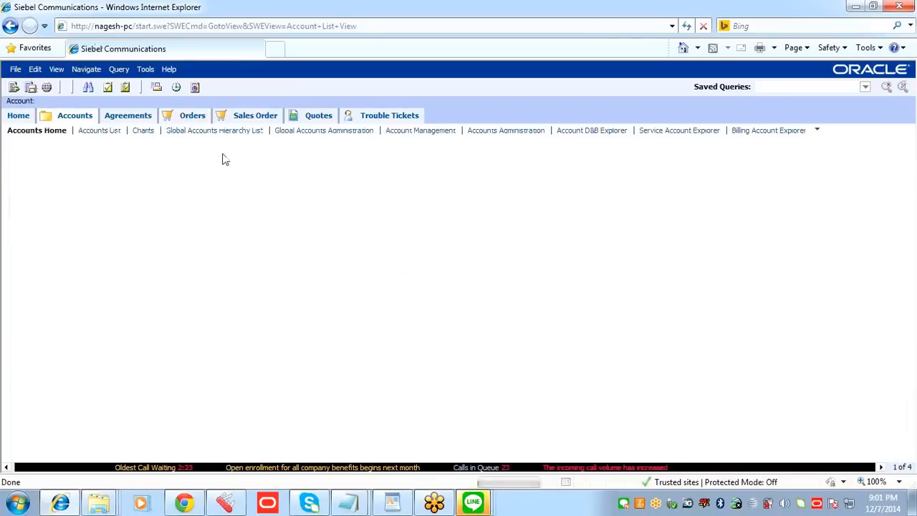
{"action": "left_click", "coordinate": [99, 130]}
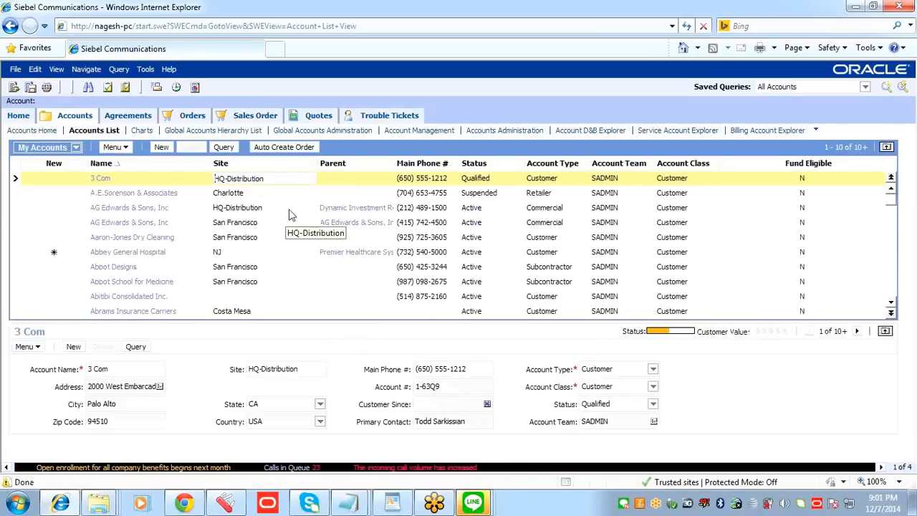
{"action": "left_click", "coordinate": [184, 178]}
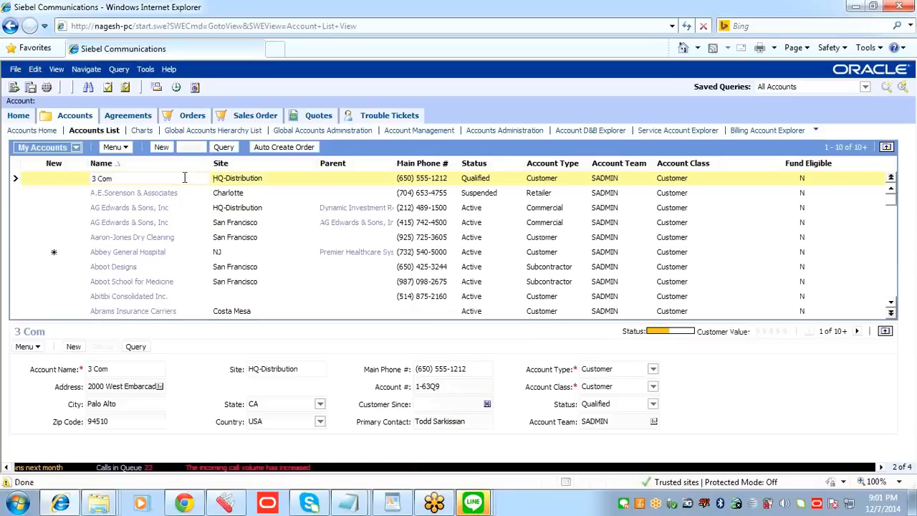
{"action": "left_click", "coordinate": [287, 178]}
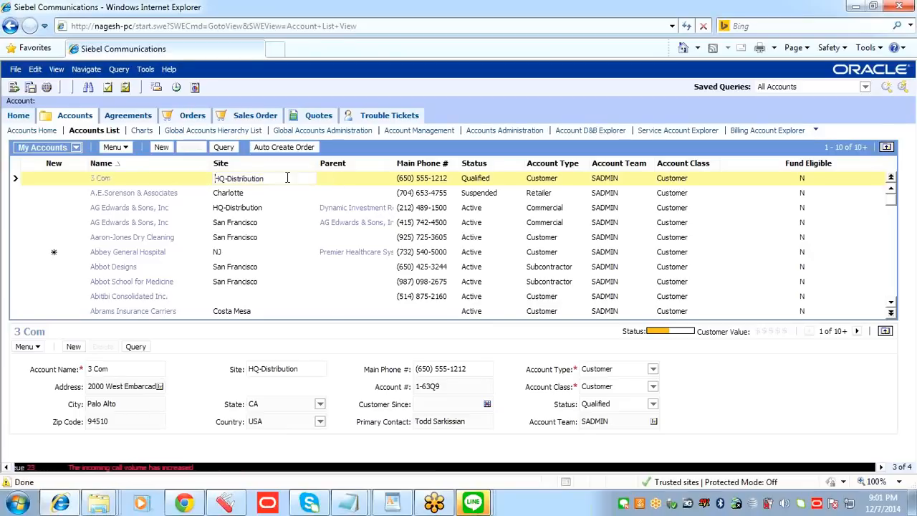
{"action": "left_click", "coordinate": [344, 179]}
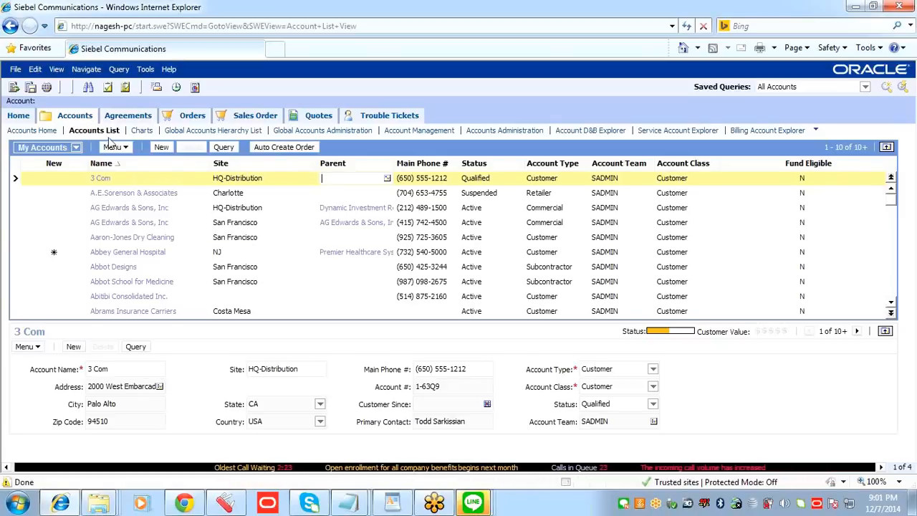
{"action": "left_click", "coordinate": [281, 148]}
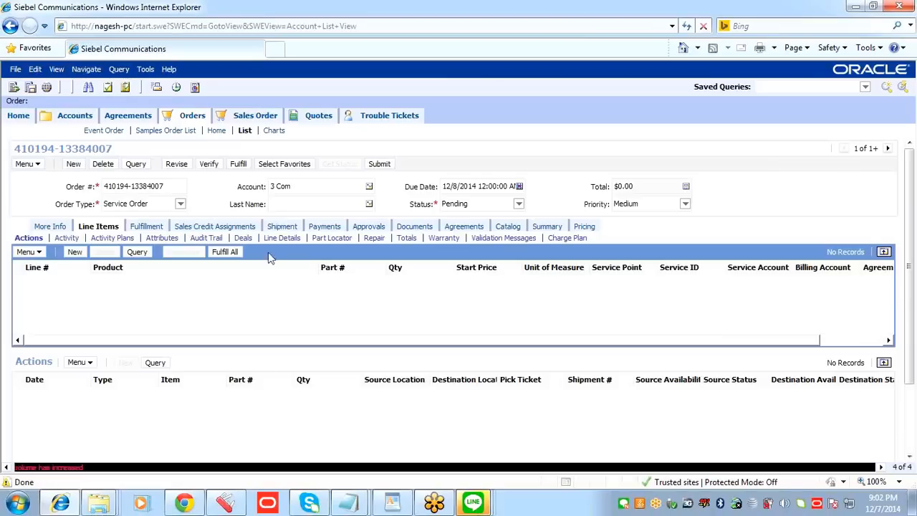
Step: Open the new order's About Record details, examine its creation information and row number, and close them
{"action": "left_click", "coordinate": [161, 187]}
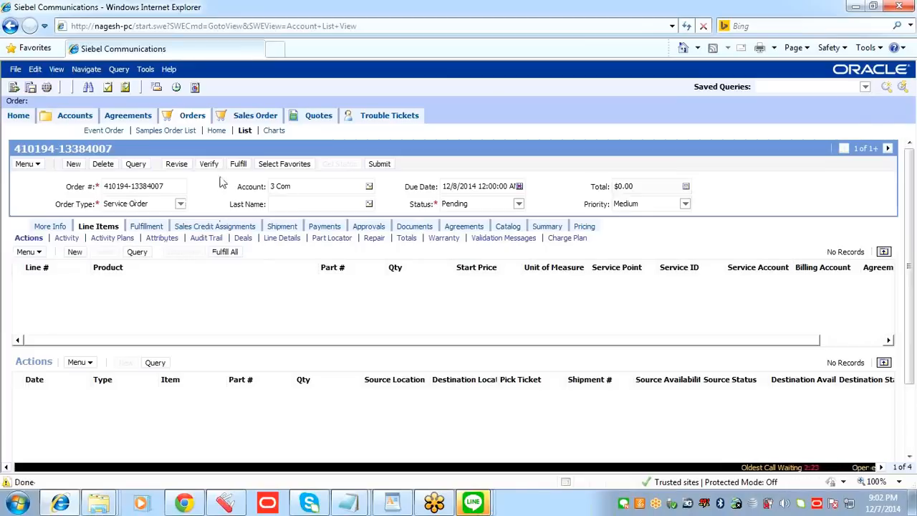
{"action": "right_click", "coordinate": [229, 154]}
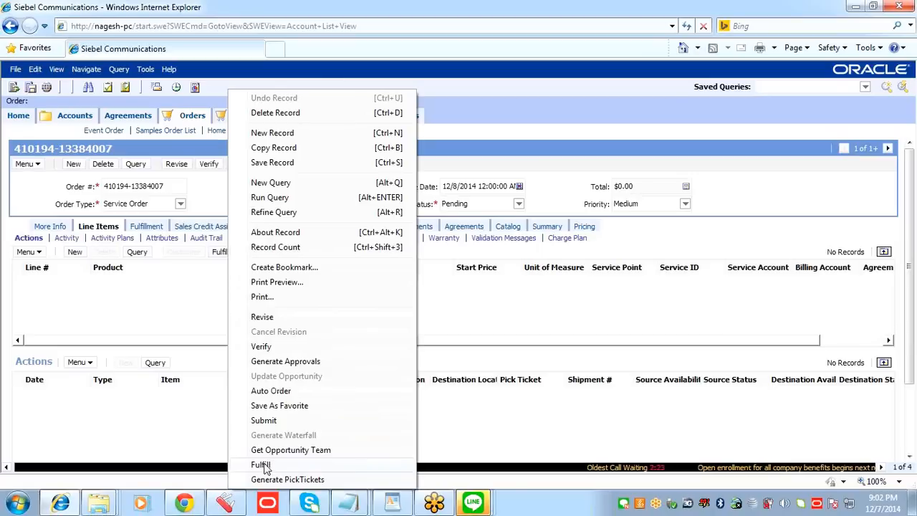
{"action": "left_click", "coordinate": [290, 235]}
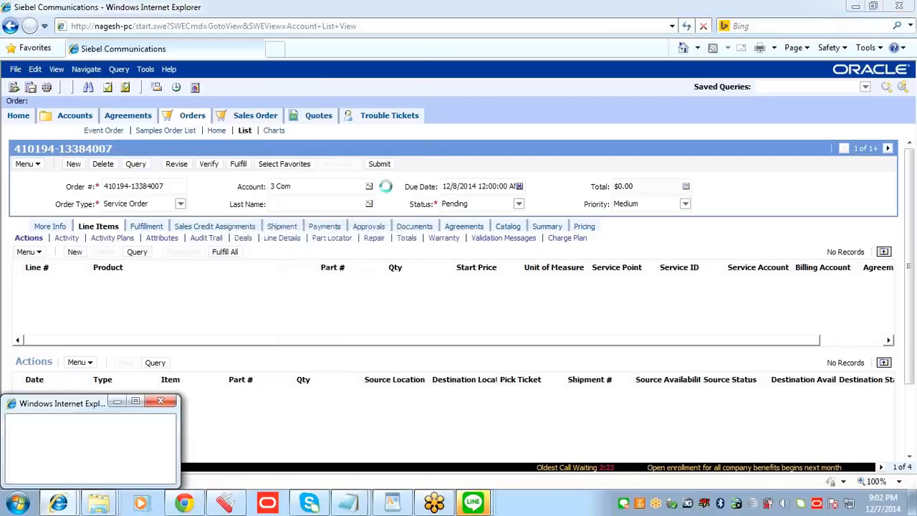
{"action": "left_click_drag", "start_coordinate": [416, 204], "coordinate": [482, 154]}
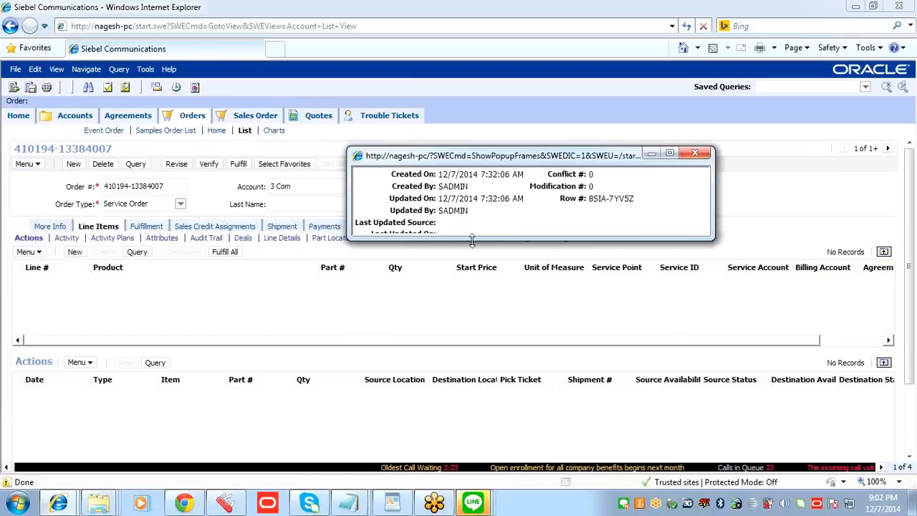
{"action": "left_click_drag", "start_coordinate": [472, 164], "coordinate": [331, 222]}
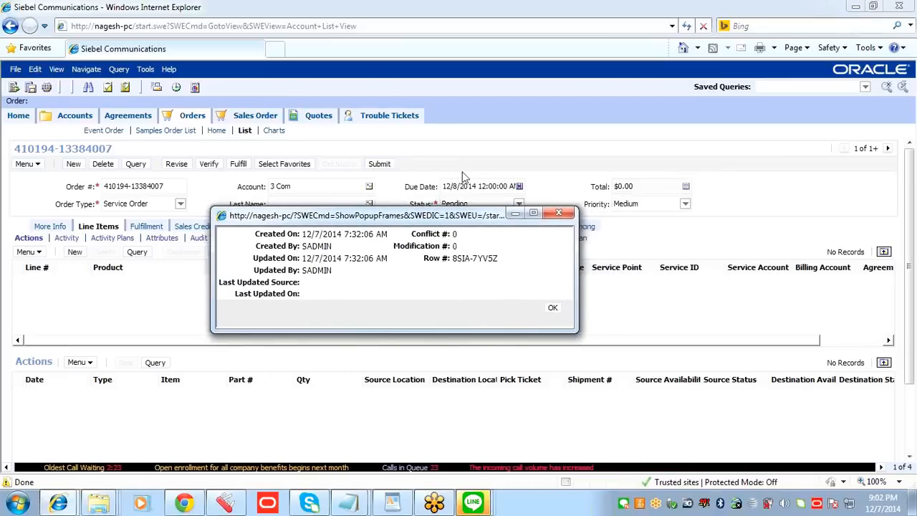
{"action": "left_click_drag", "start_coordinate": [364, 219], "coordinate": [379, 188]}
{"action": "left_click", "coordinate": [390, 323]}
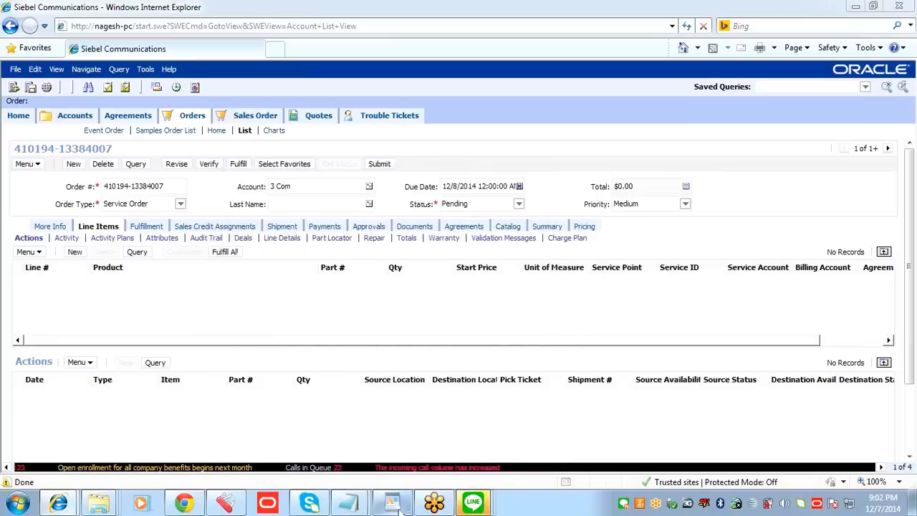
{"action": "left_click", "coordinate": [317, 147]}
{"action": "mouse_move", "coordinate": [421, 196]}
{"action": "left_mouse_down"}
{"action": "mouse_move", "coordinate": [499, 220]}
{"action": "mouse_move", "coordinate": [502, 256]}
{"action": "mouse_move", "coordinate": [430, 234]}
{"action": "left_mouse_up"}
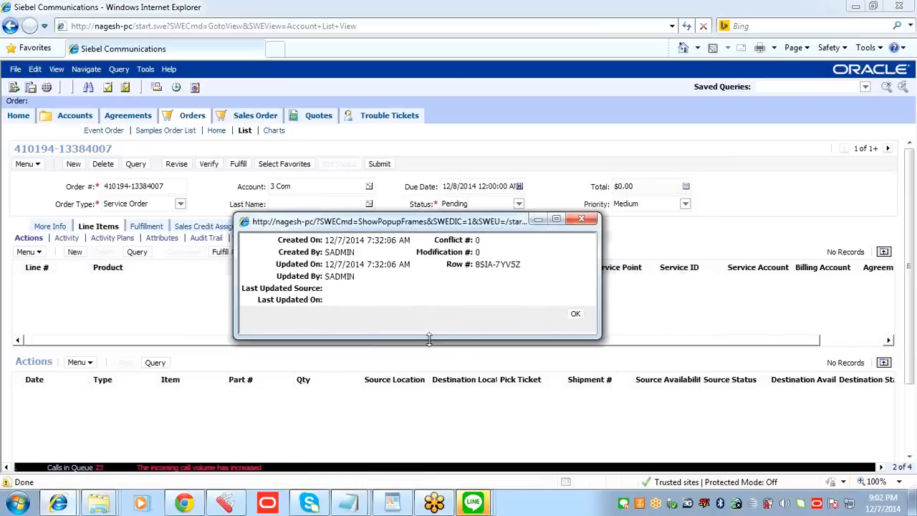
{"action": "left_click", "coordinate": [577, 316]}
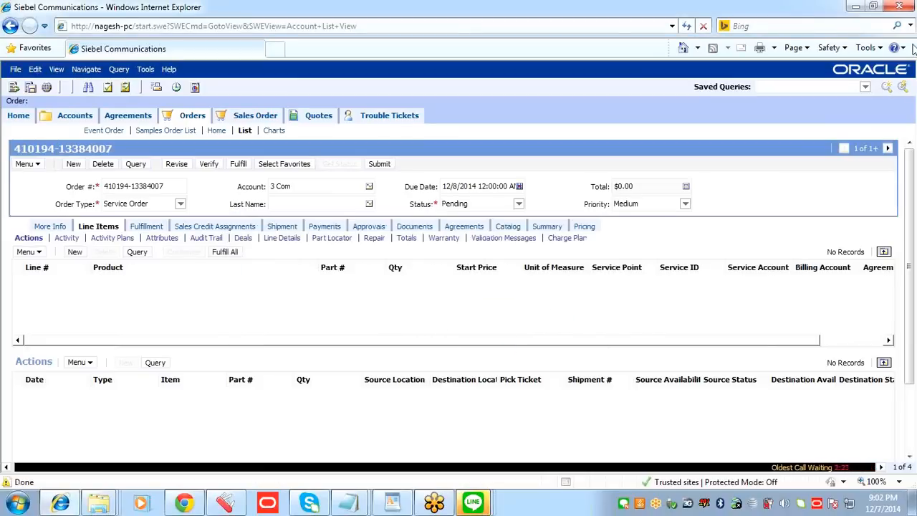